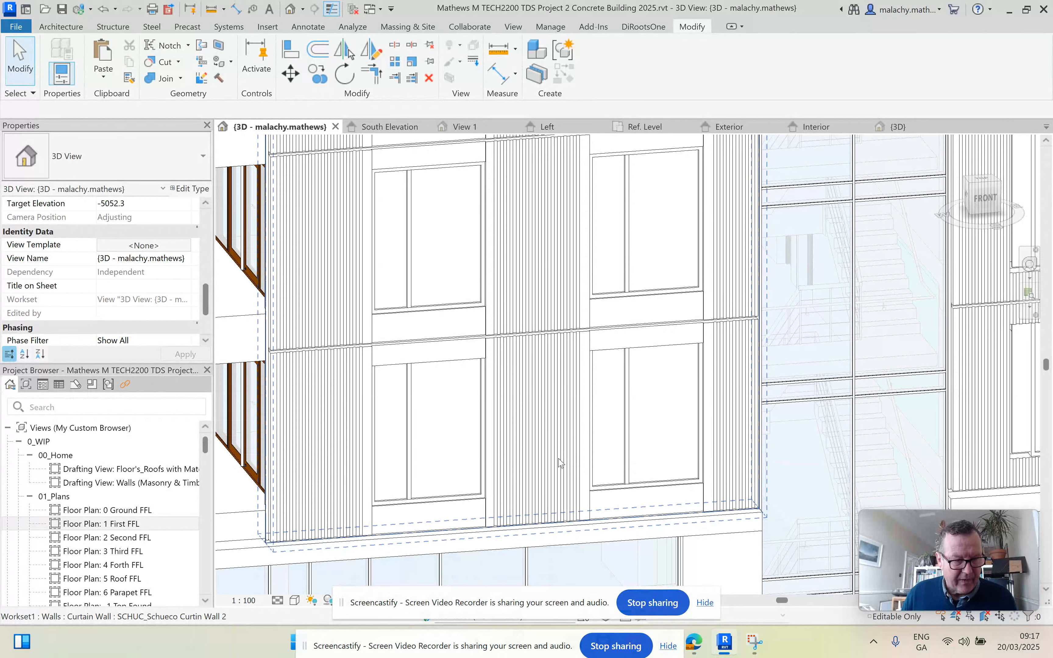
Open the family of the lowest Concrete Panel B curtain panel for editing and inspect its window frame sweep in the reference-level plan.
left_click(559, 458)
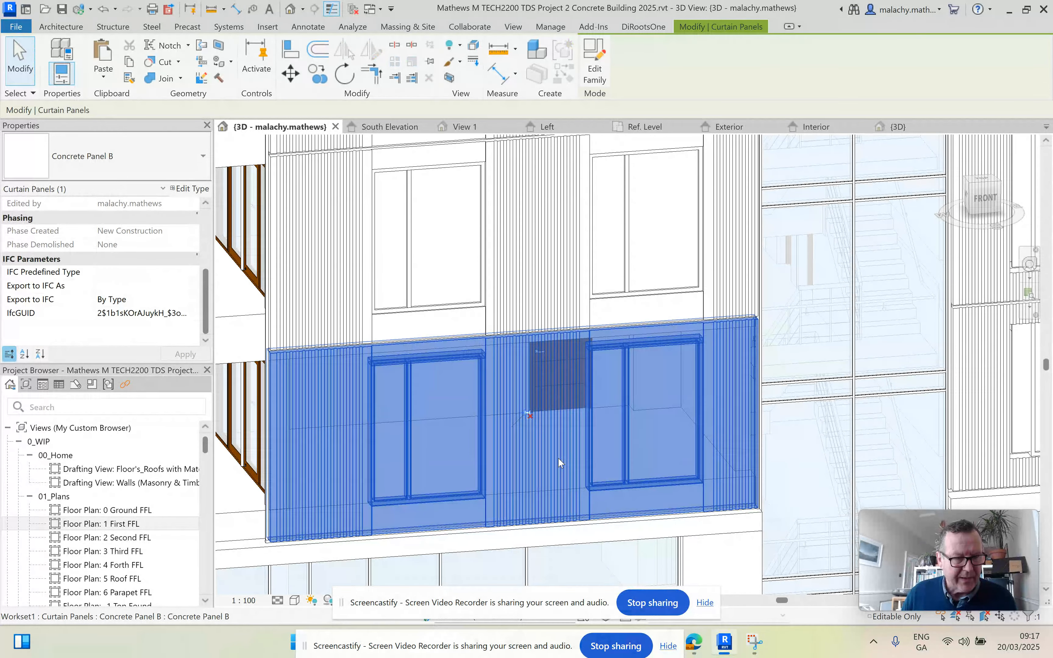
left_click(595, 76)
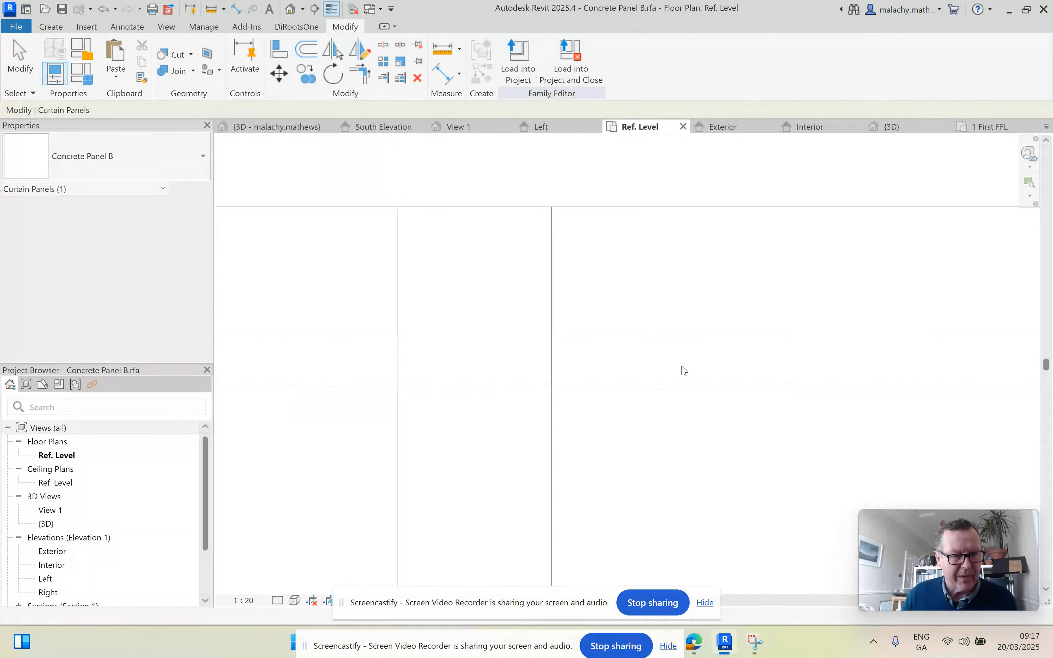
scroll(683, 371, "down", 8)
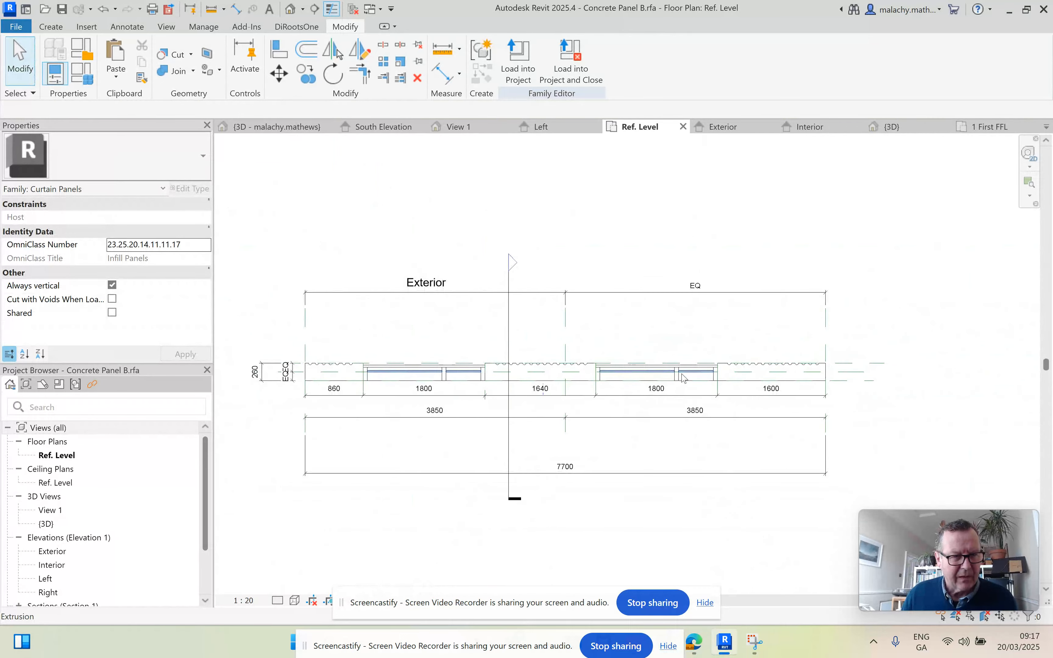
middle_click_drag(658, 419, 754, 423)
scroll(564, 322, "up", 2)
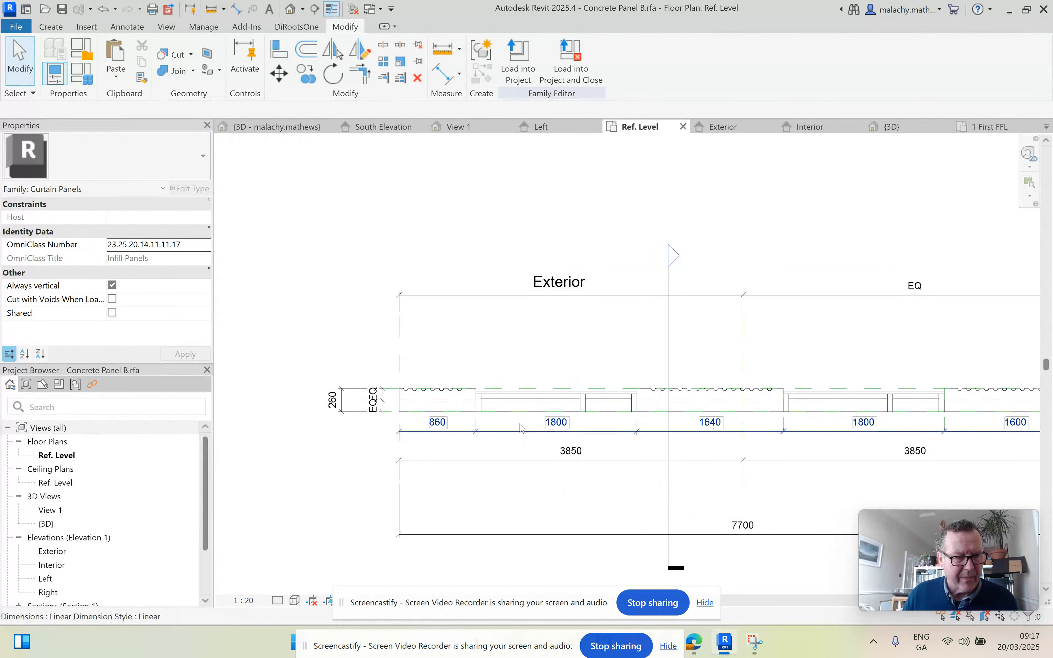
scroll(505, 425, "up", 4)
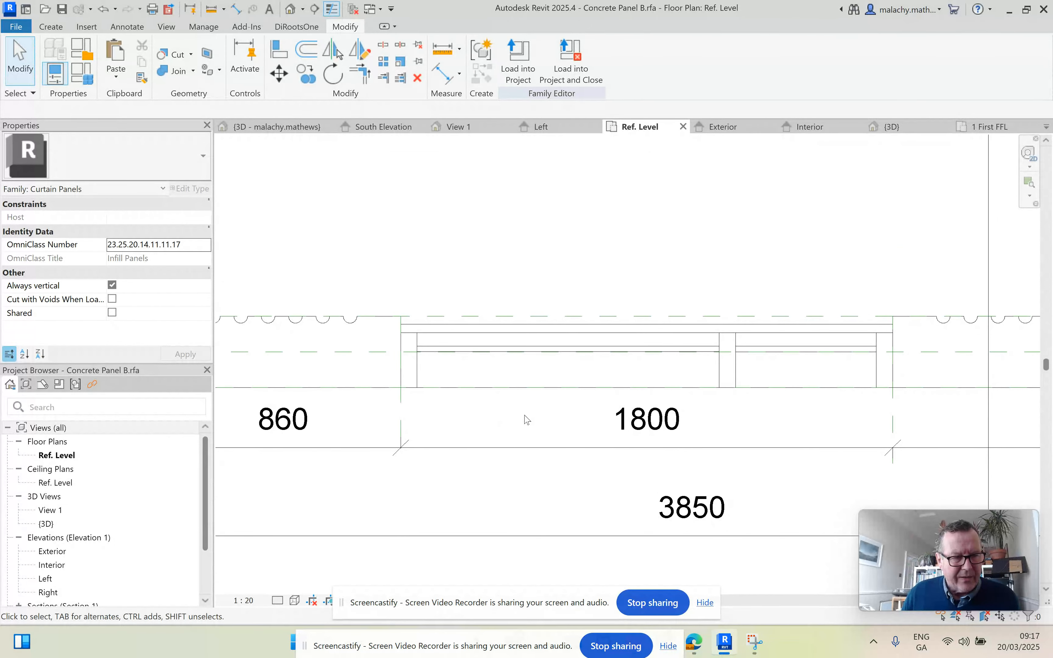
left_click(435, 388)
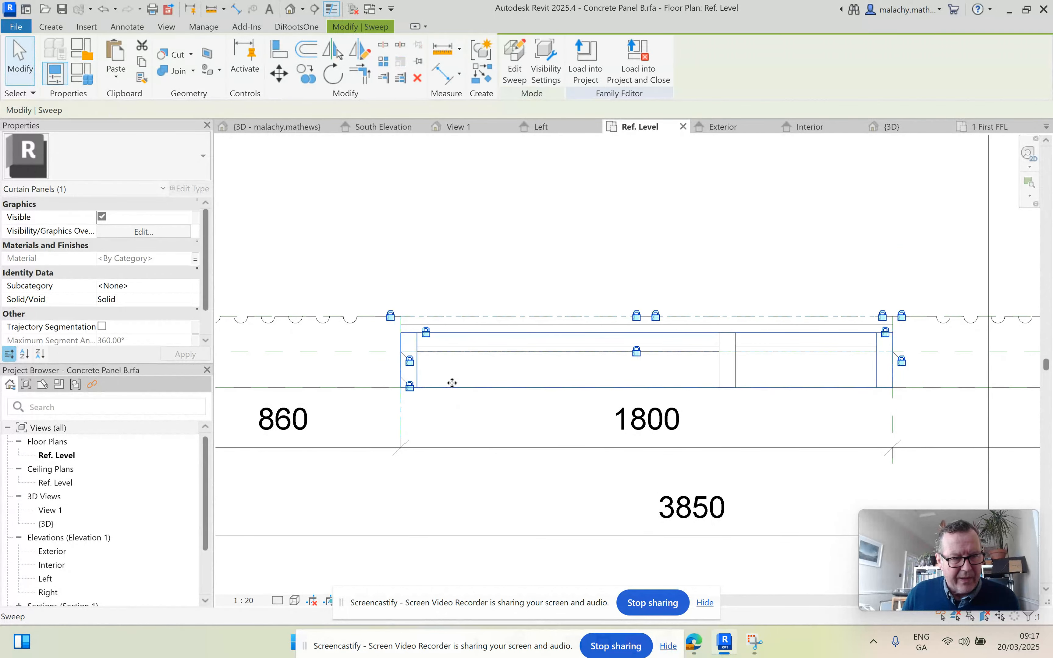
left_click(481, 215)
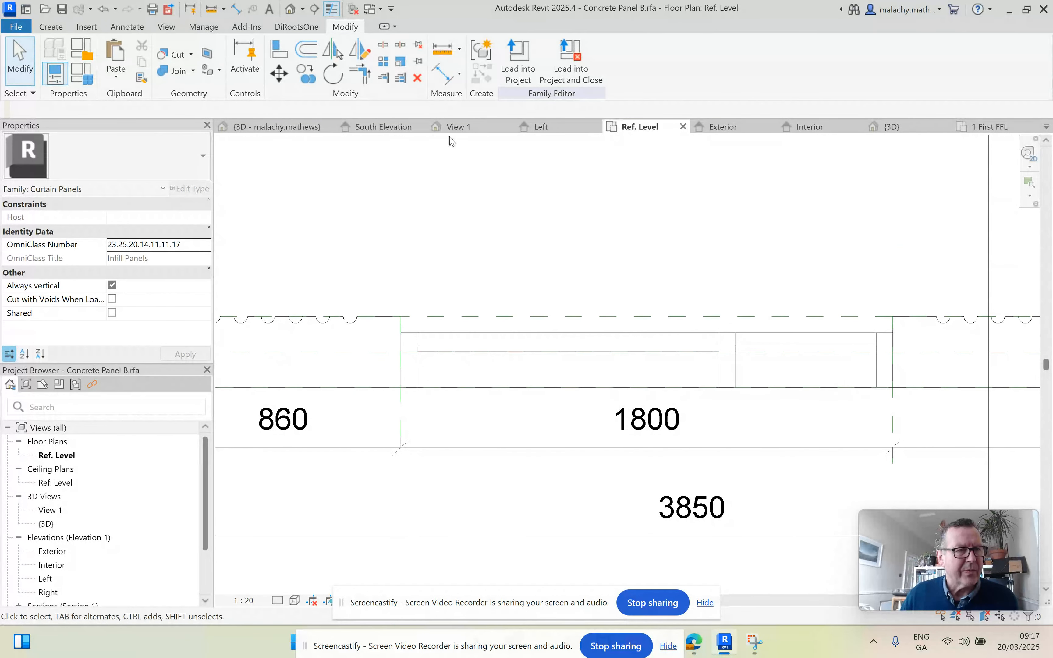
Examine the panel's window frame sweep, mullion extrusion and void extrusion in the family's 3D view.
left_click(290, 9)
scroll(525, 359, "down", 5)
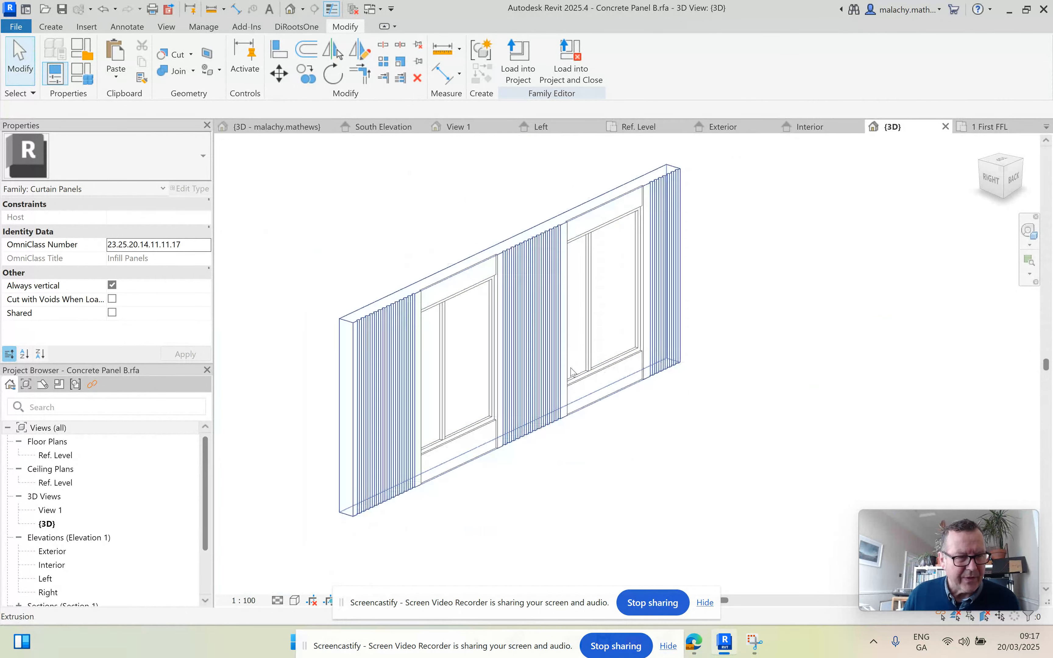
scroll(467, 435, "up", 5)
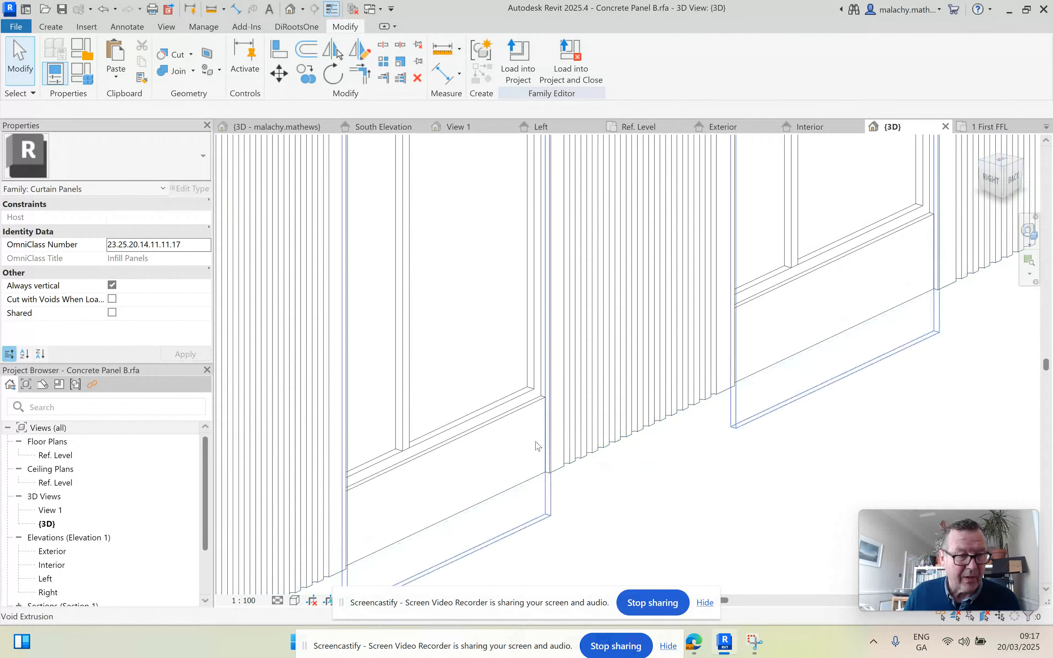
left_click(510, 404)
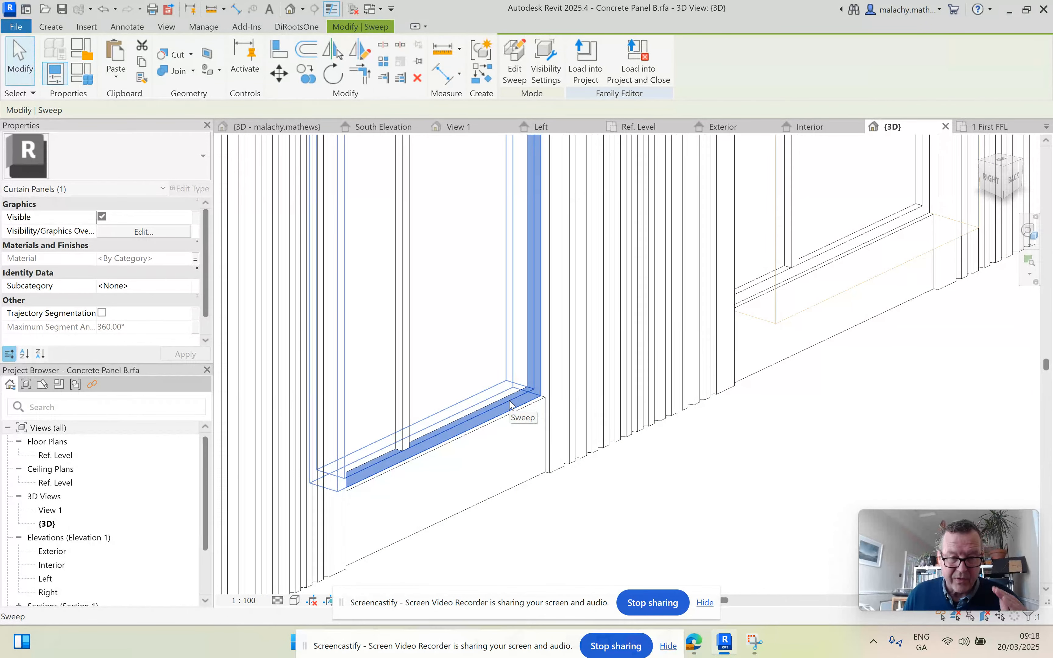
left_click(408, 419)
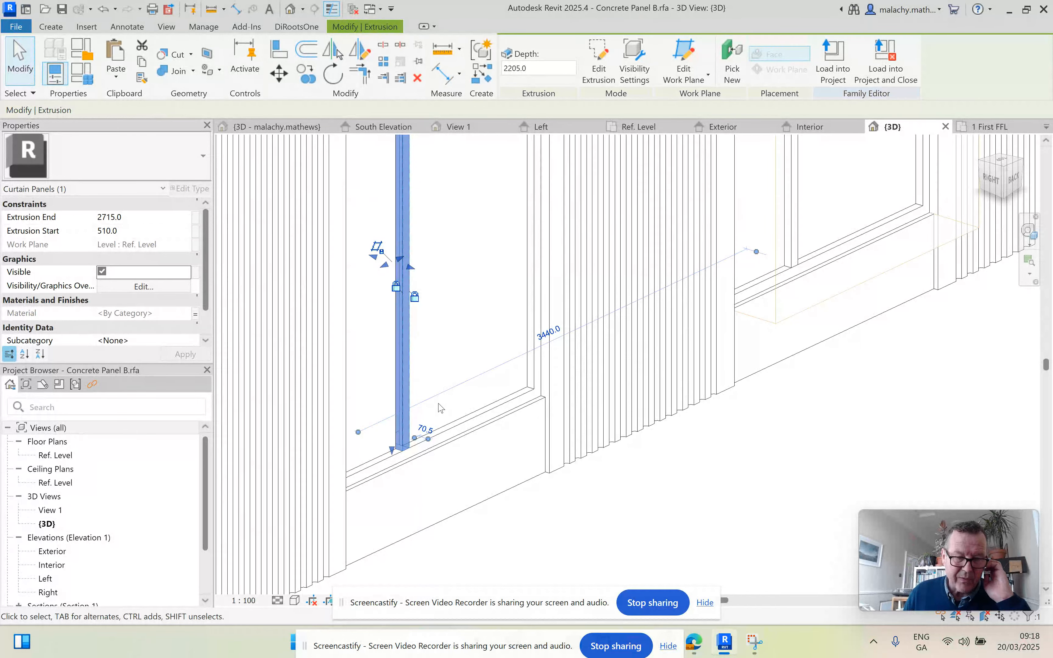
scroll(442, 408, "down", 1)
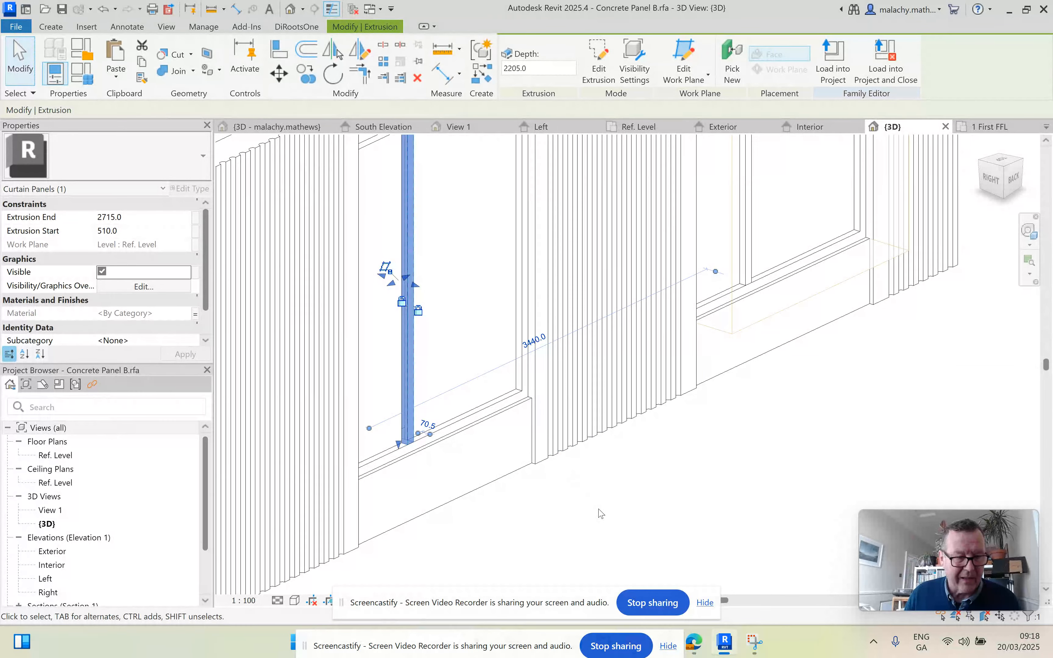
left_click(534, 481)
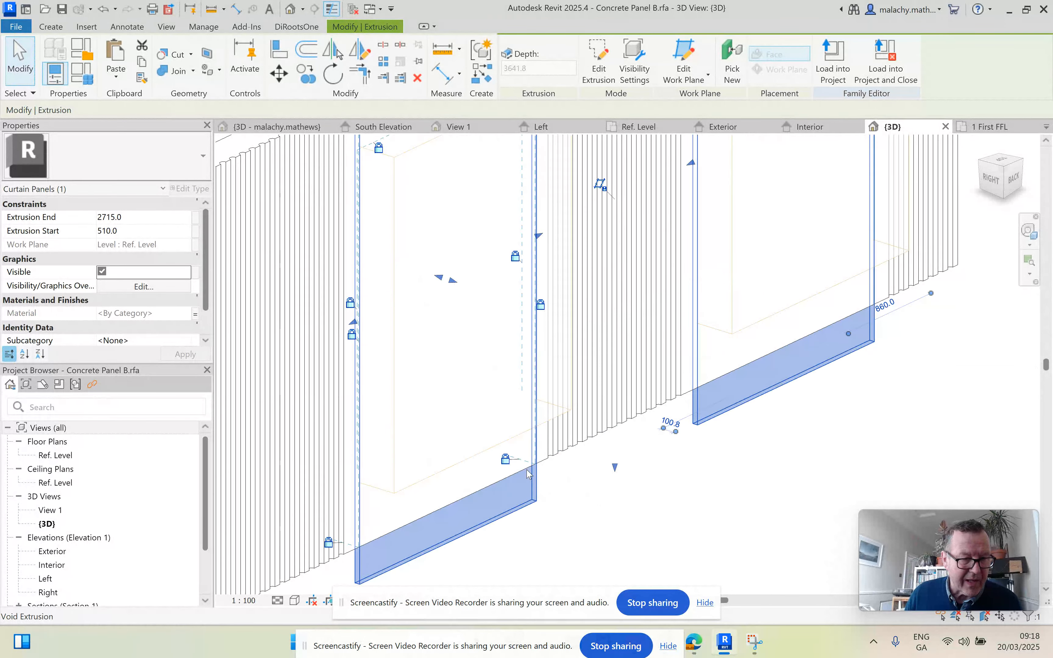
scroll(588, 489, "down", 2)
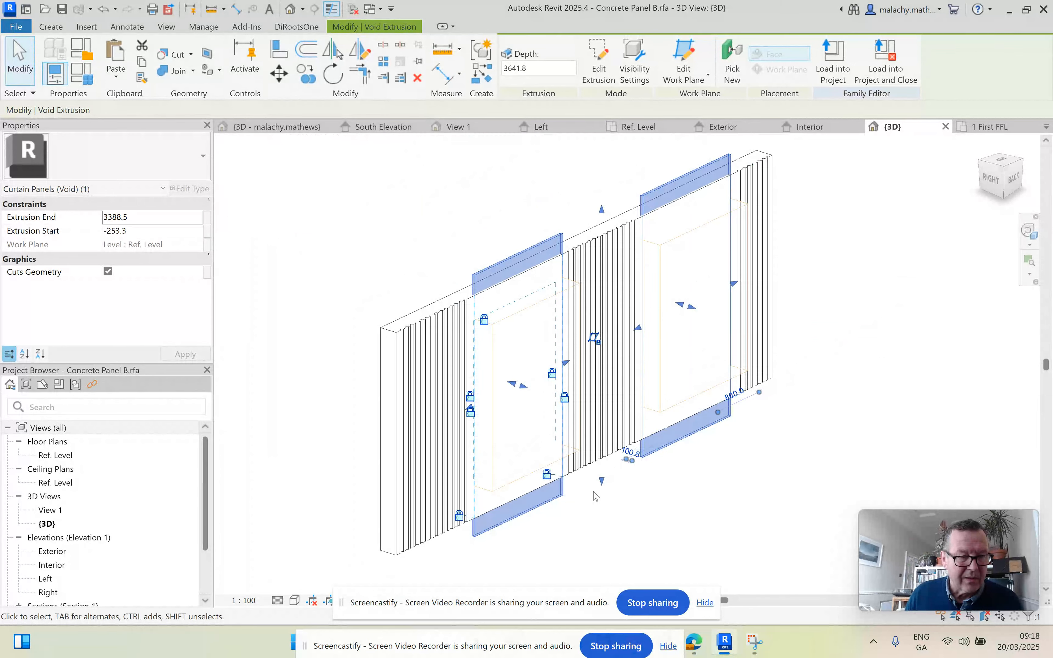
left_click(595, 496)
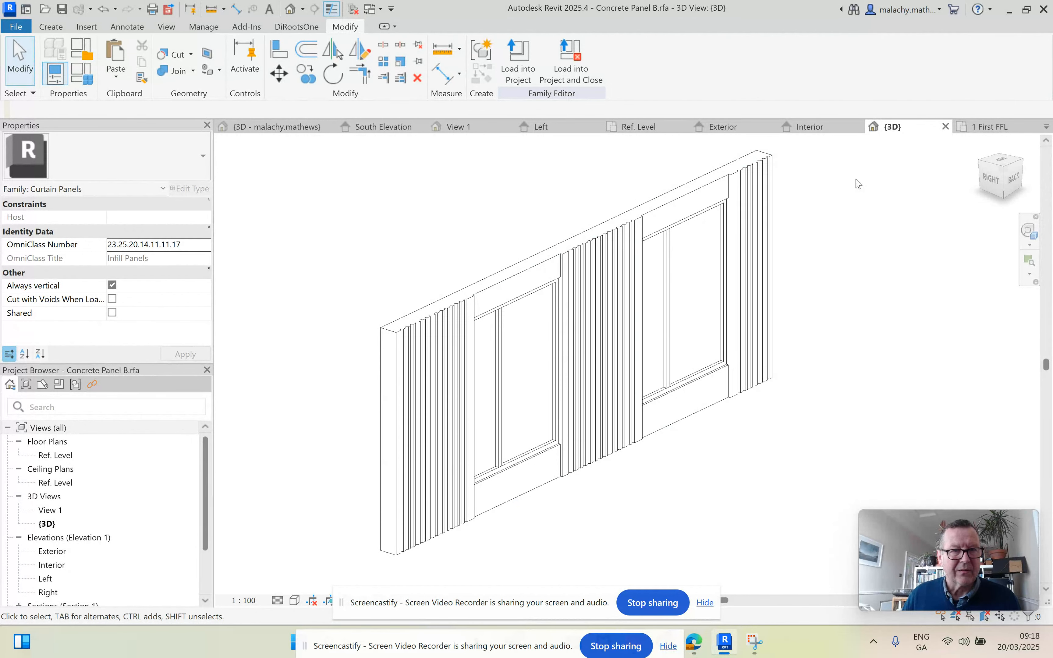
Examine the panel's dimensions and its Center (Left/Right) and Center (Front/Back) reference planes in the Ref. Level plan.
double_click(64, 455)
scroll(539, 497, "down", 3)
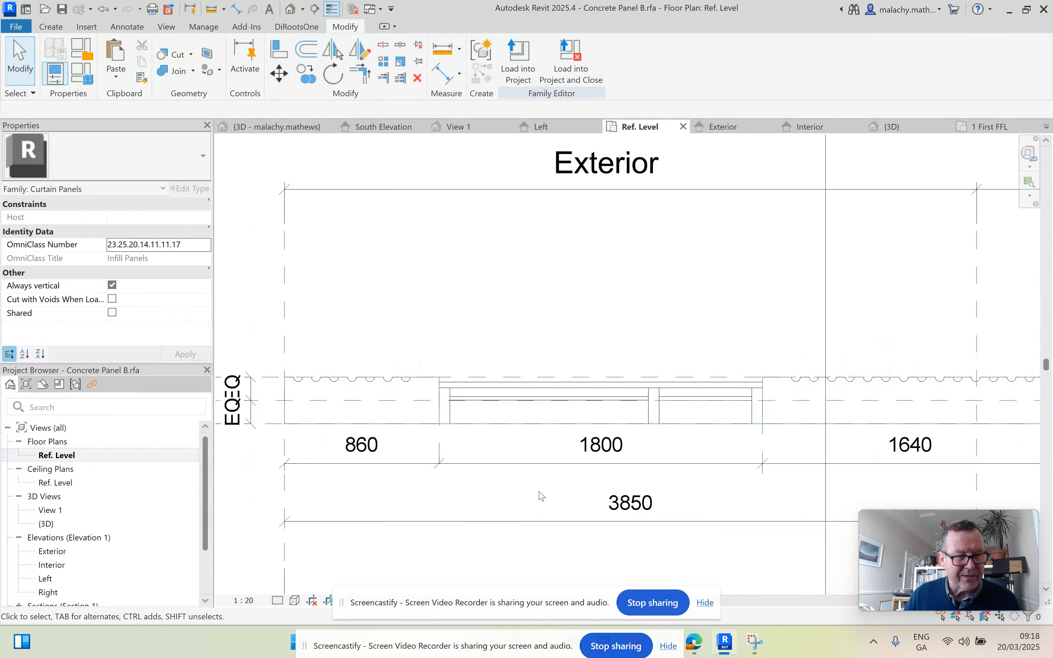
scroll(452, 419, "down", 3)
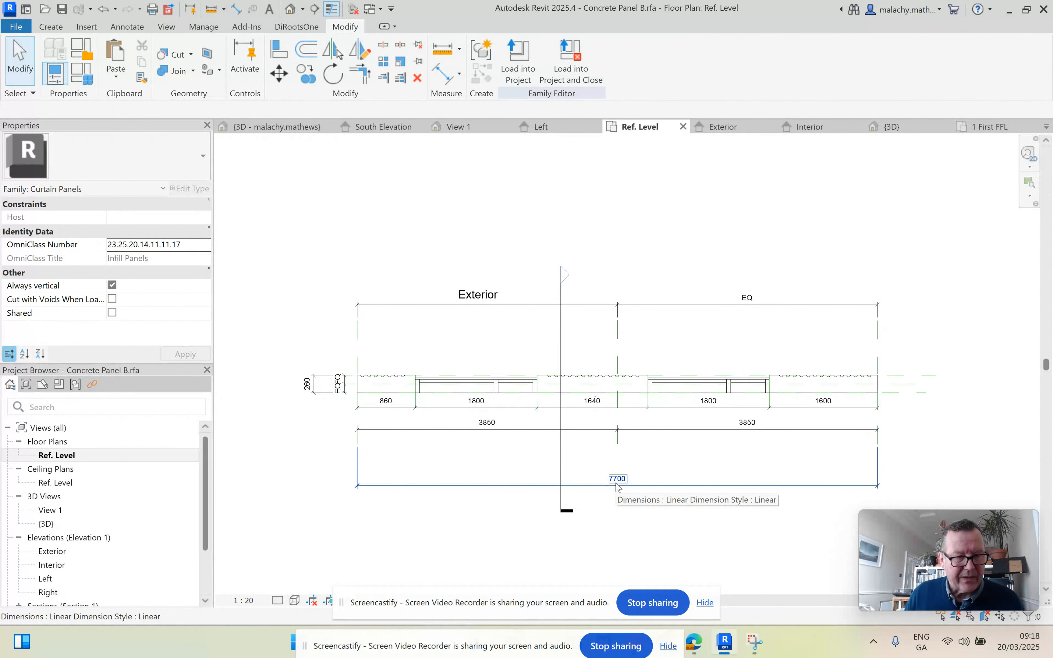
scroll(356, 371, "up", 4)
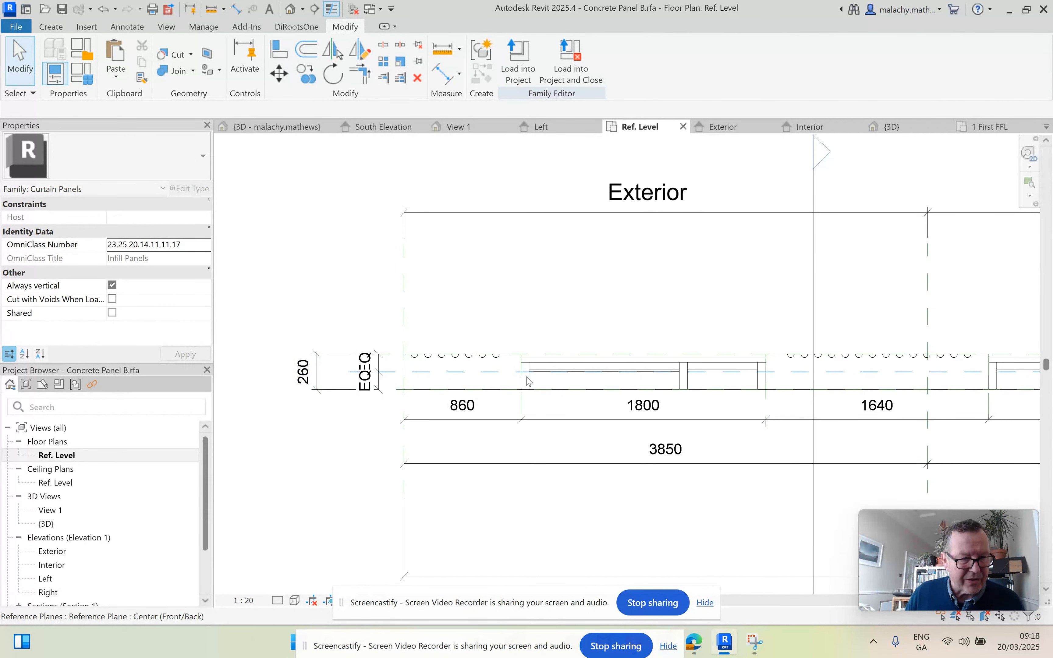
scroll(864, 329, "down", 2)
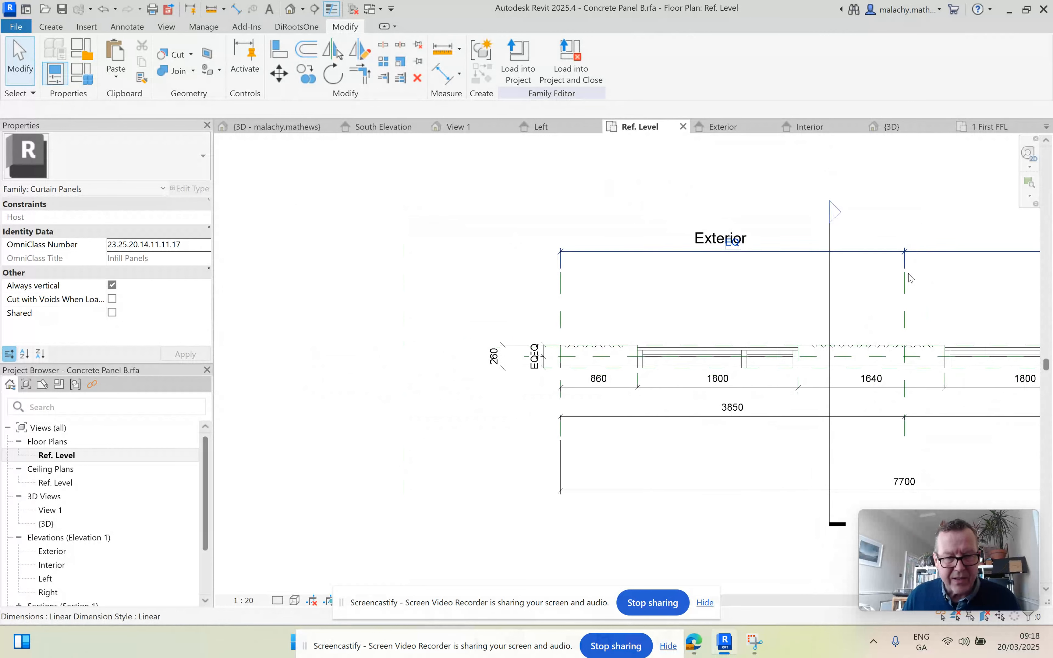
left_click(906, 318)
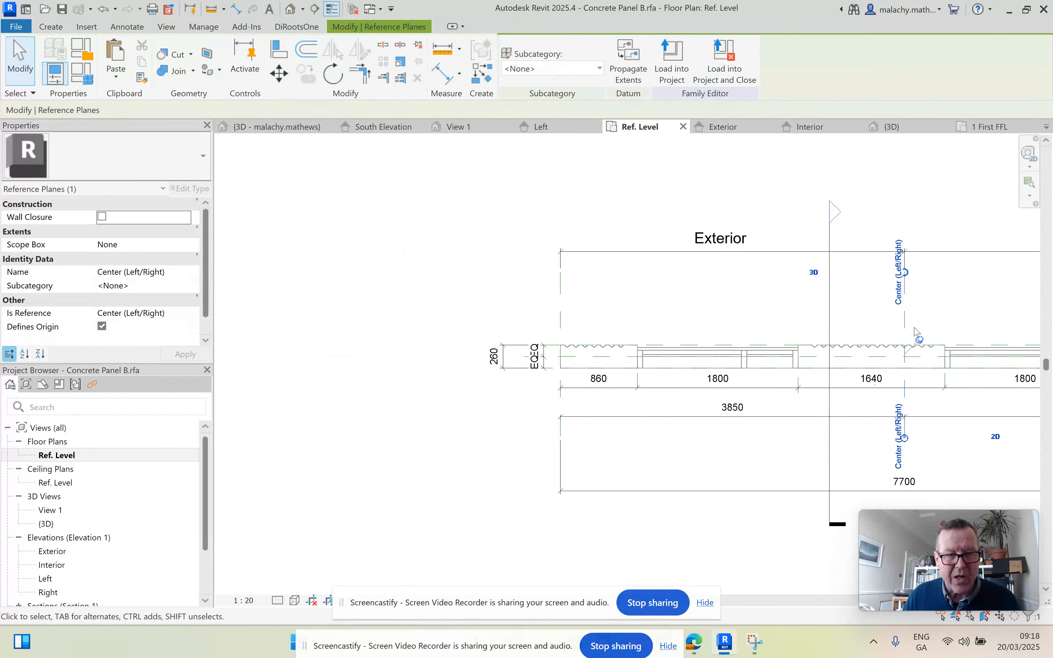
key("Escape")
left_click(895, 361)
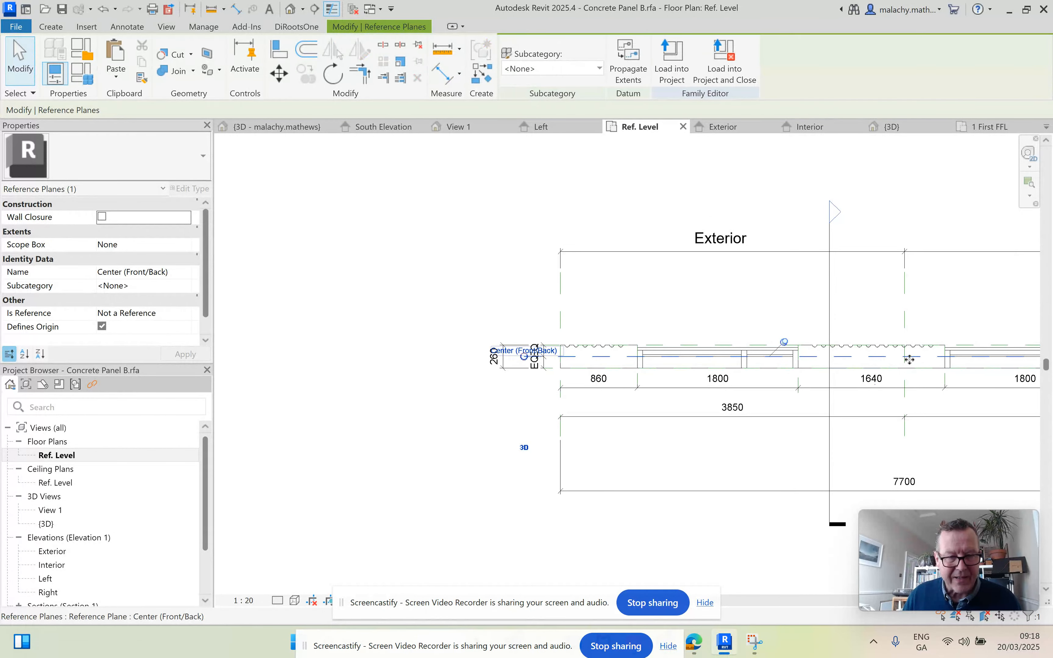
left_click(921, 322)
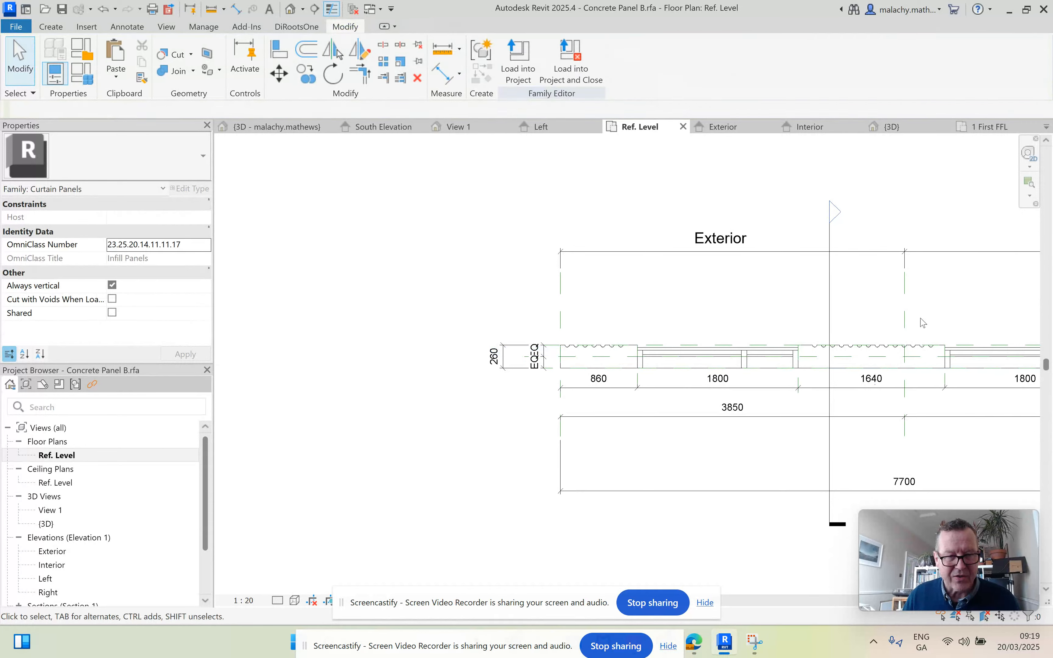
scroll(922, 322, "down", 2)
middle_click_drag(877, 322, 821, 321)
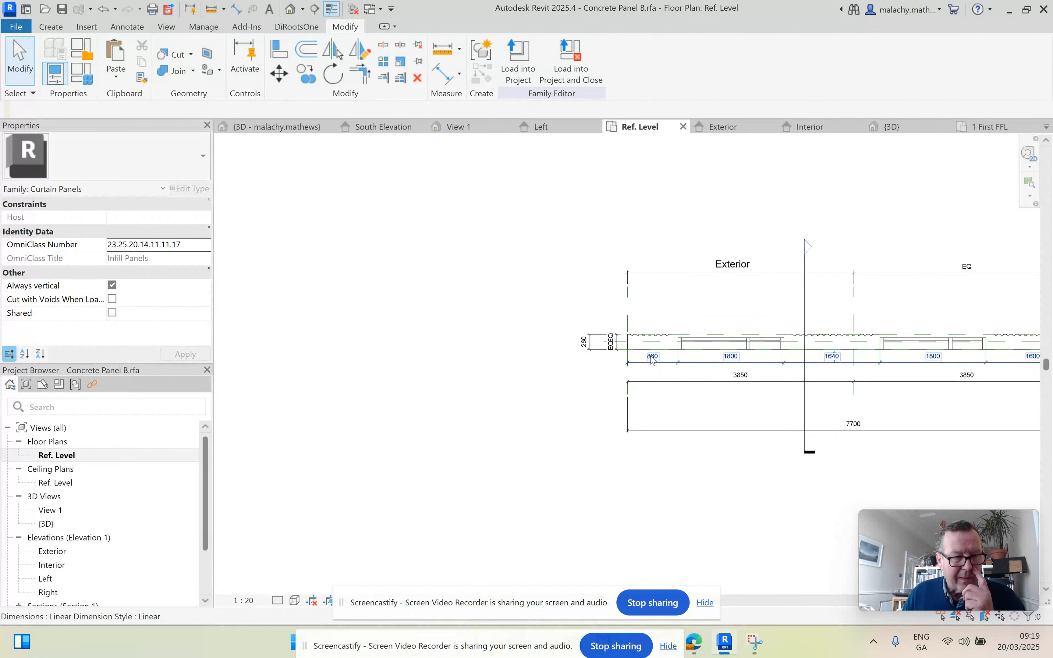
Associate the concrete panel extrusion's material with the Concrete Panel B Material family parameter.
left_click(643, 353)
left_click(195, 314)
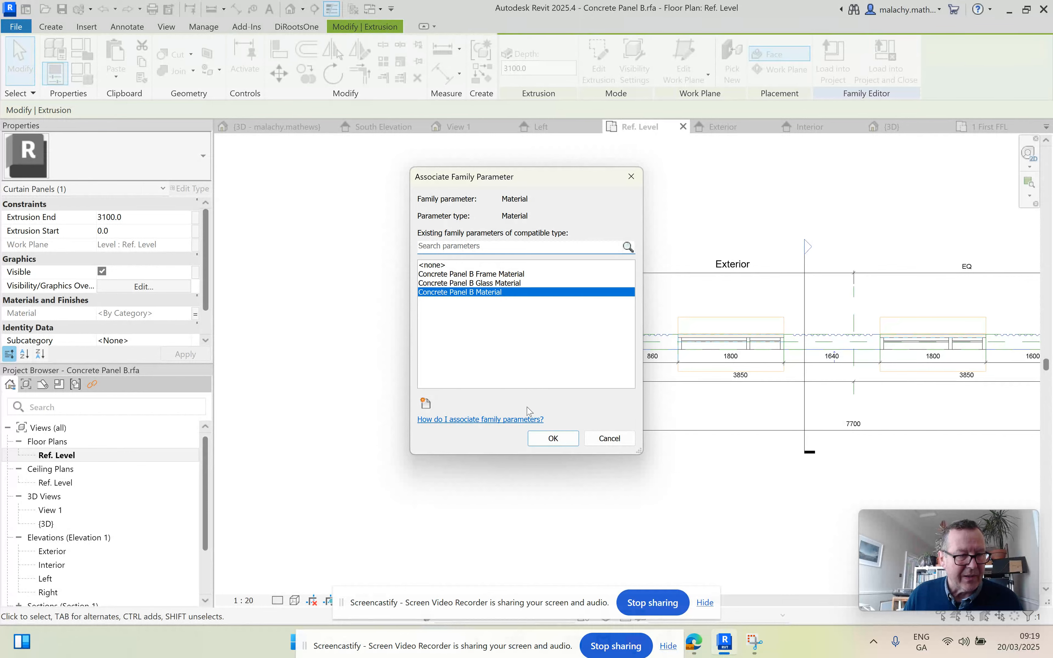
left_click(552, 439)
left_click(688, 489)
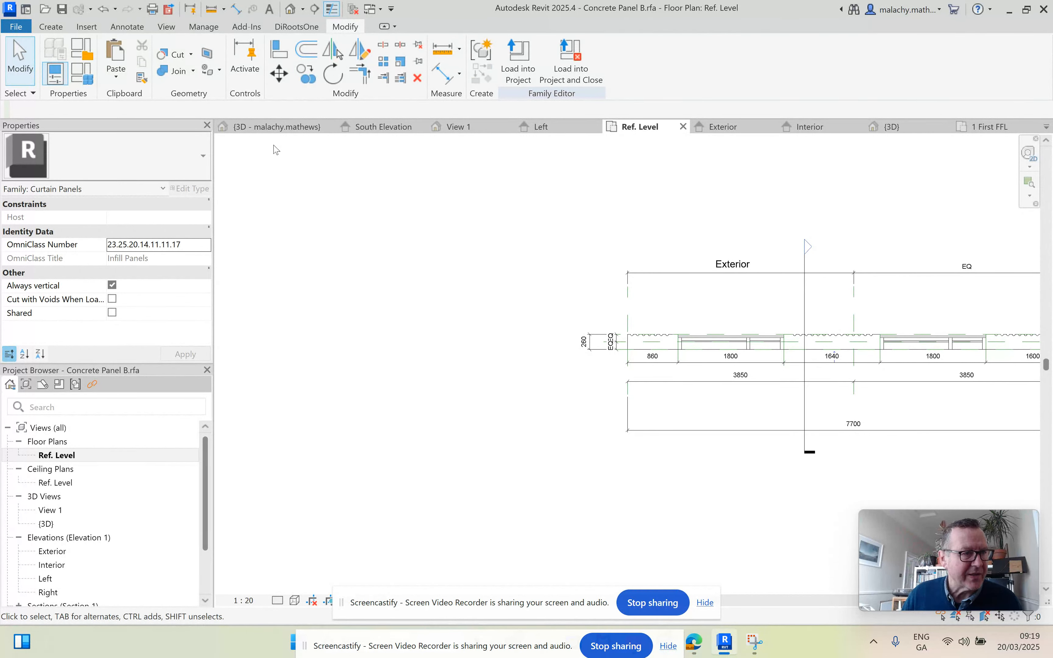
Return to the building project's 3D view and set the Concrete Panel B type's frame material to 0_AT_Aluminum.
left_click(277, 126)
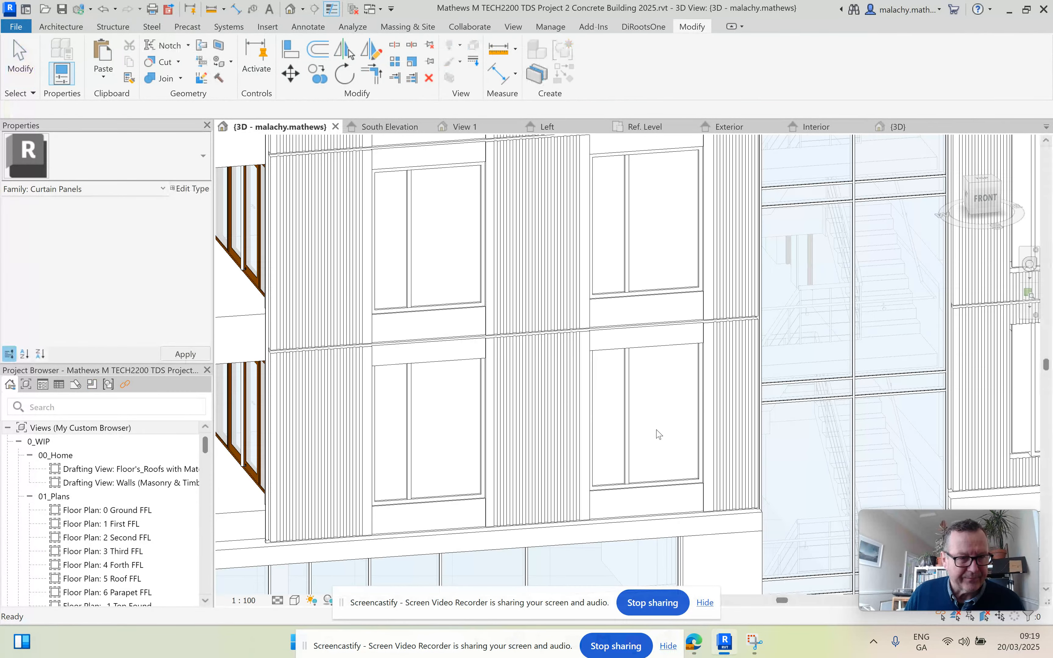
scroll(660, 433, "down", 2)
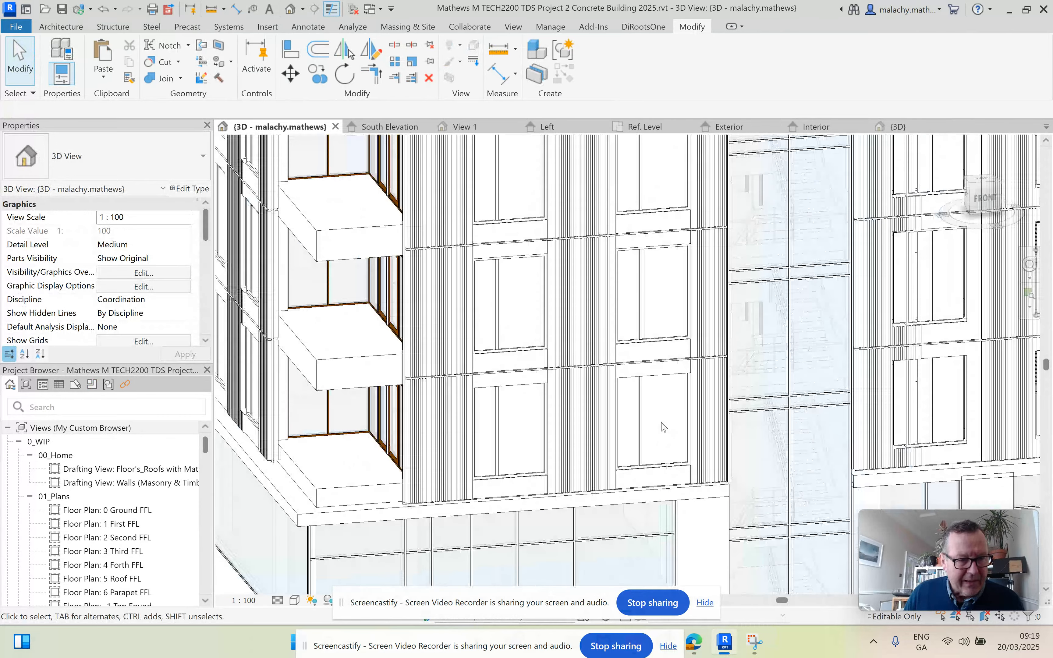
left_click(559, 440)
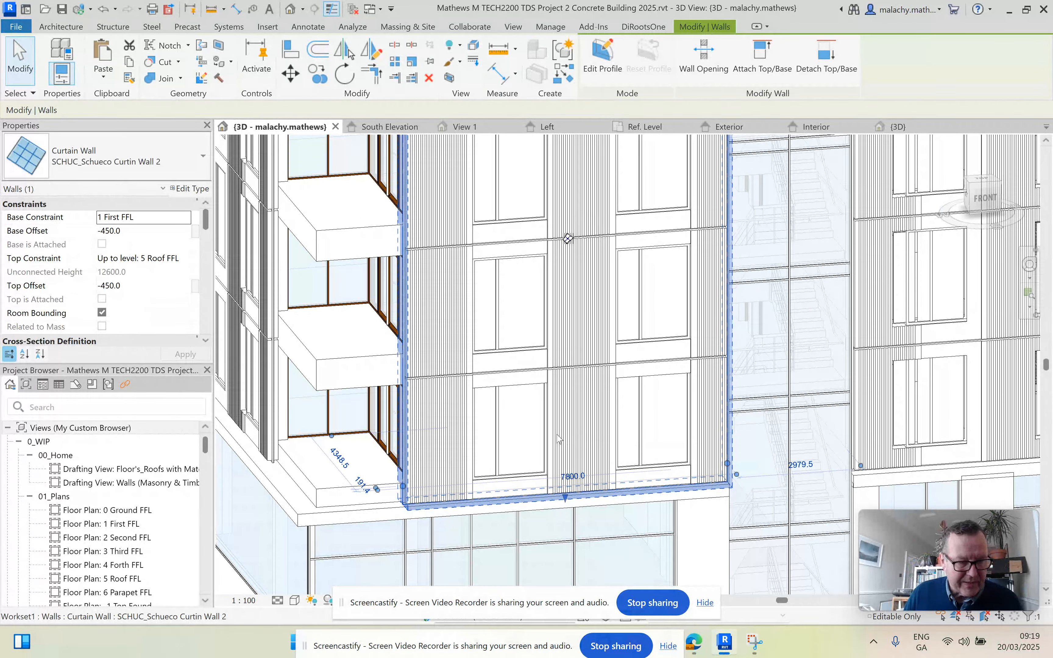
key("Escape")
key("Tab")
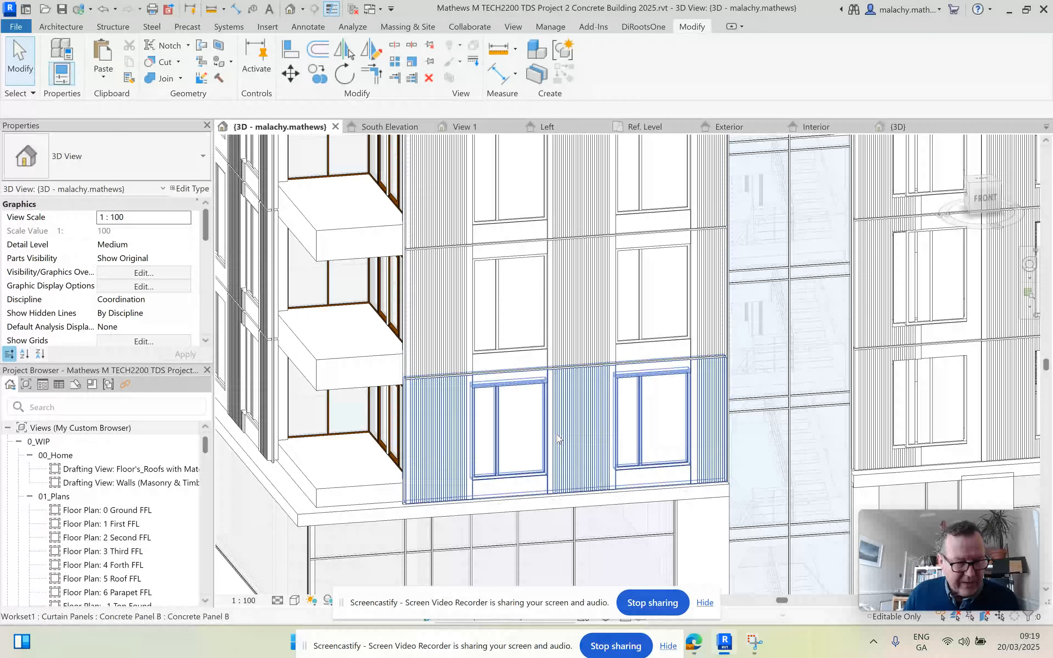
left_click(559, 440)
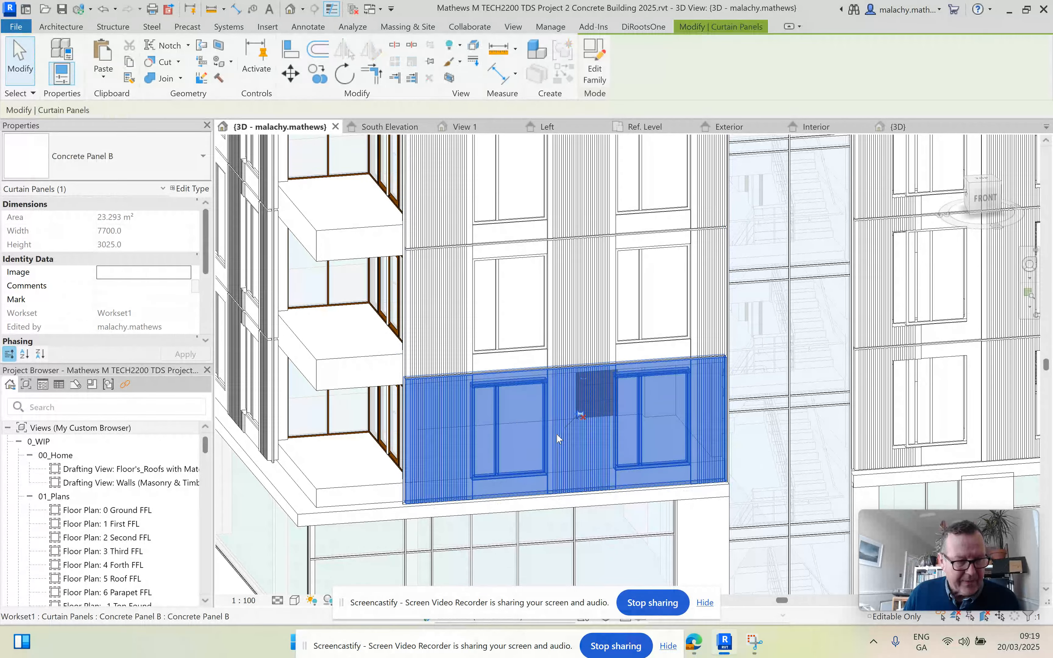
left_click(190, 189)
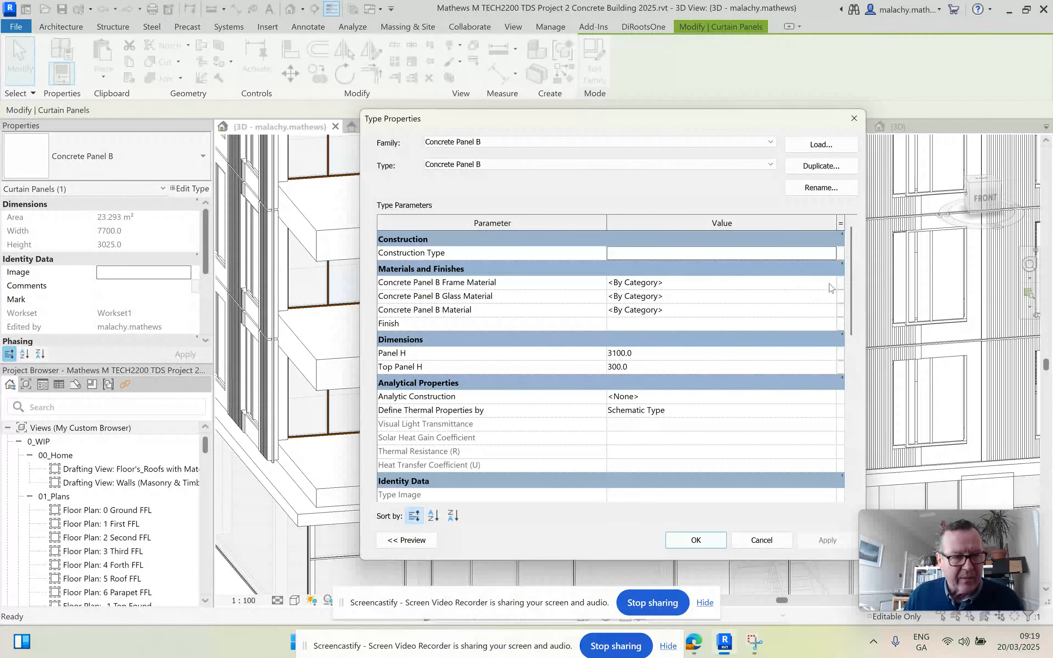
left_click(831, 285)
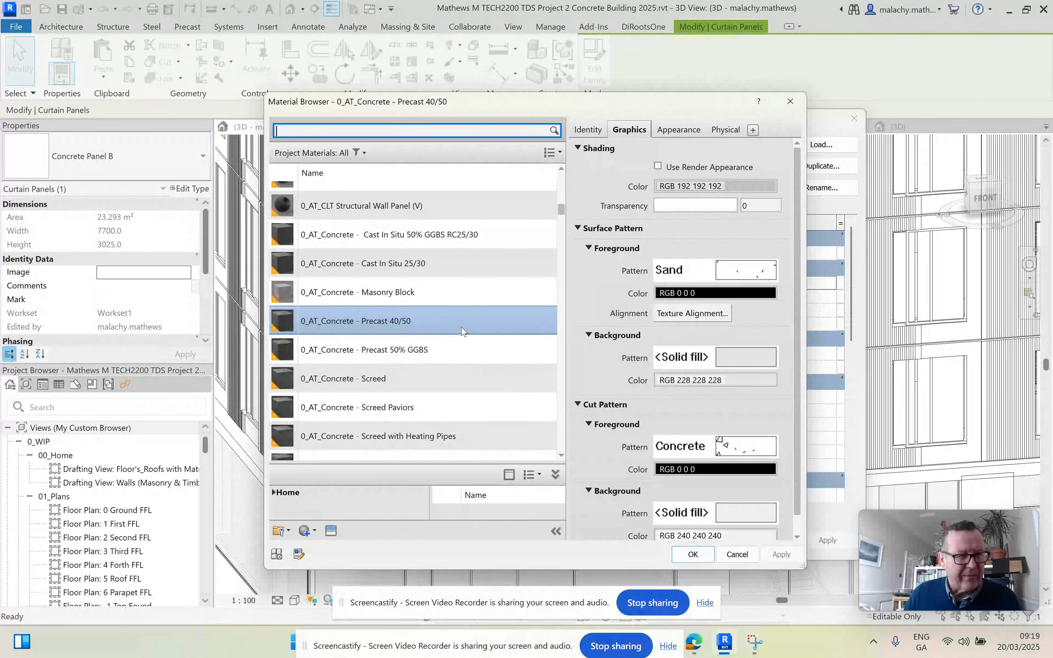
scroll(464, 332, "up", 12)
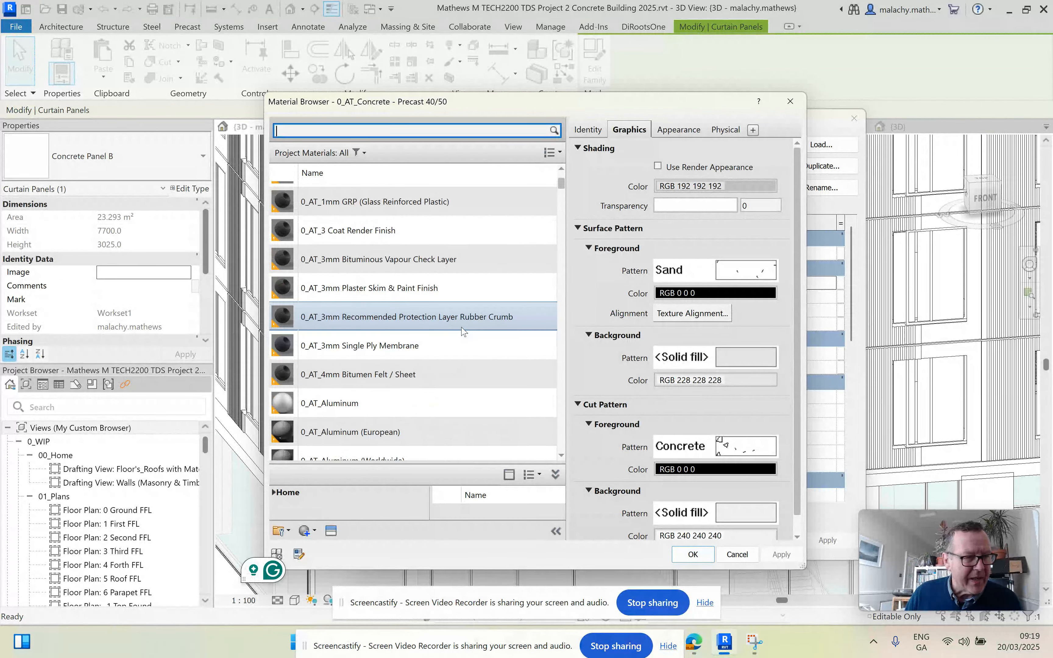
left_click(496, 404)
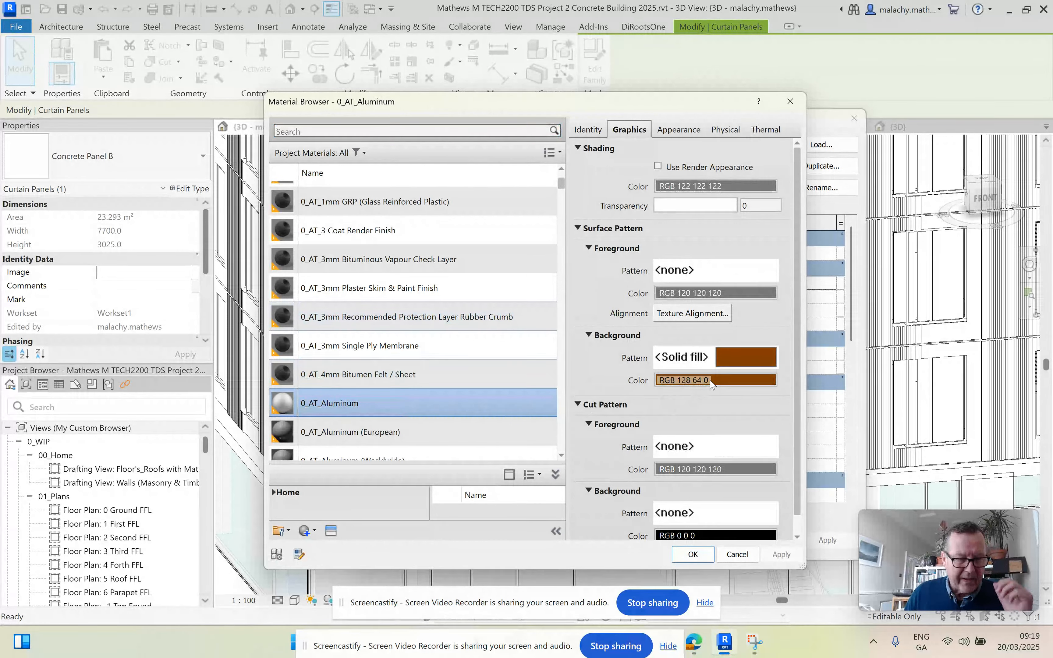
left_click(695, 555)
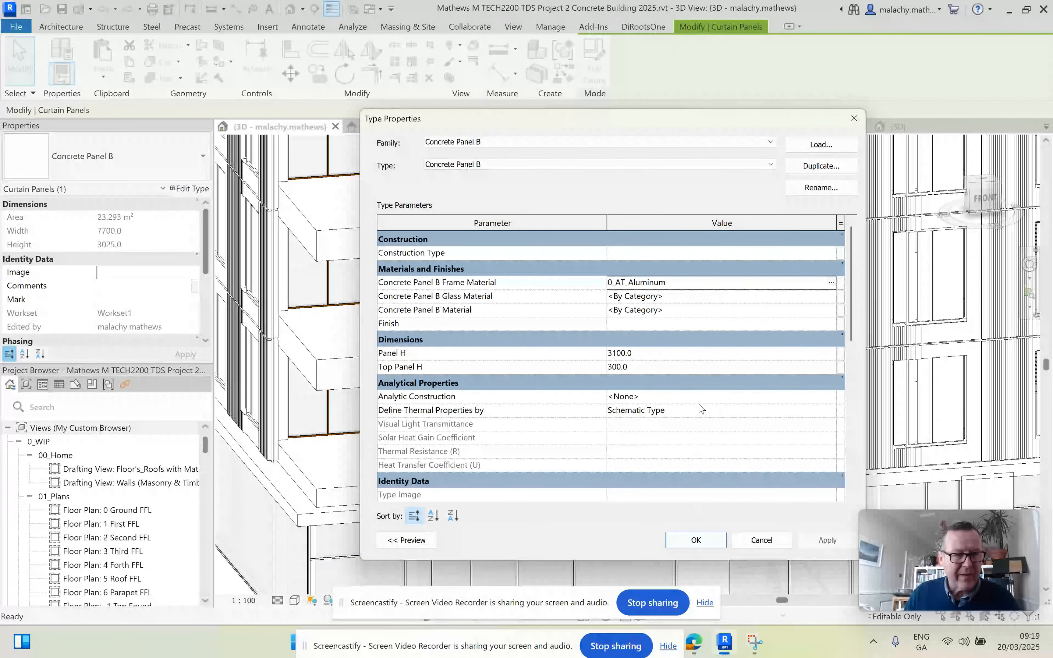
Set the Concrete Panel B type's glass material to 0_AT_Glass.
left_click(833, 297)
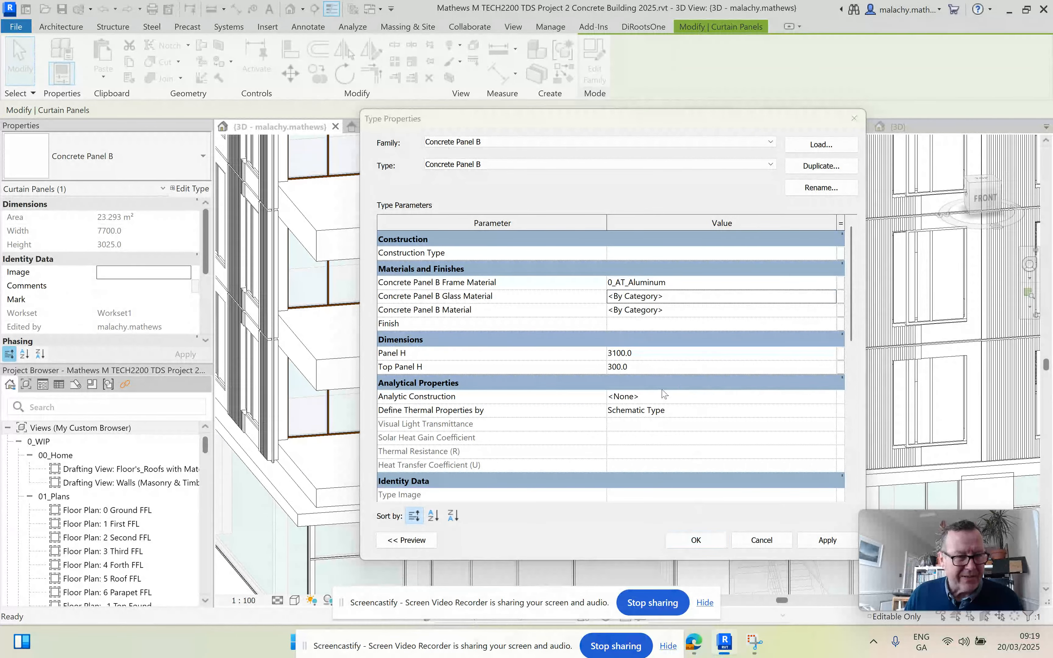
scroll(420, 371, "down", 10)
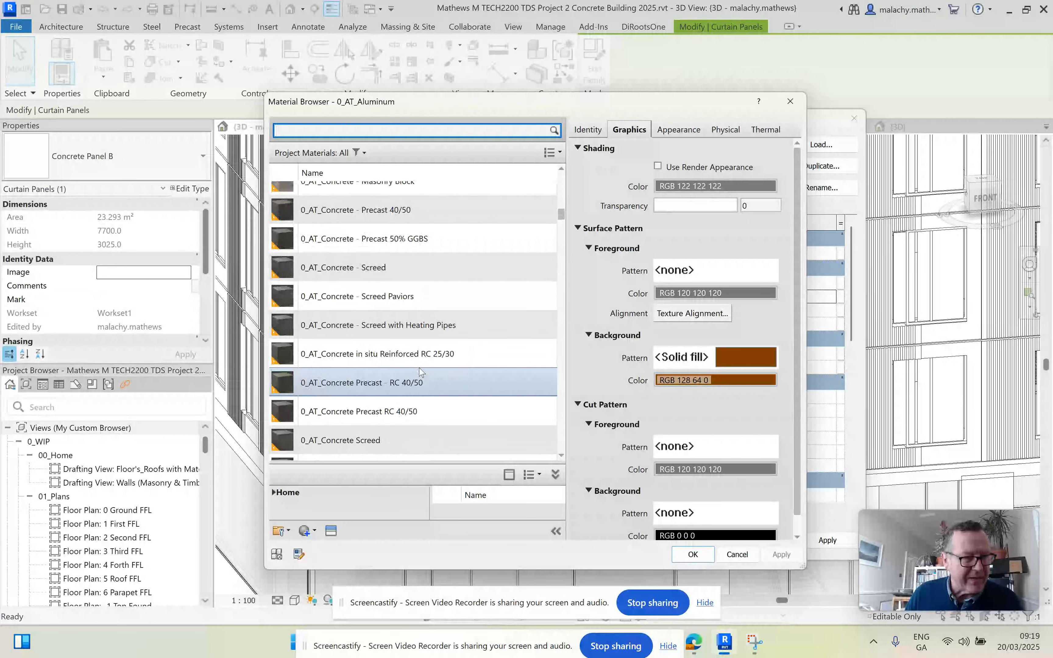
scroll(420, 371, "down", 8)
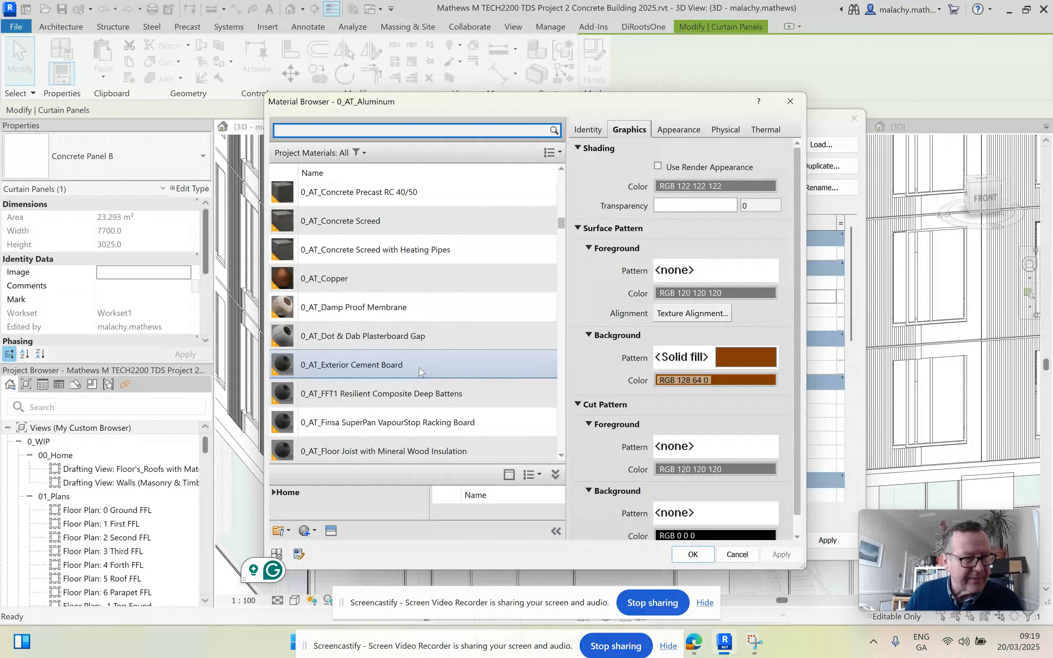
left_click(418, 318)
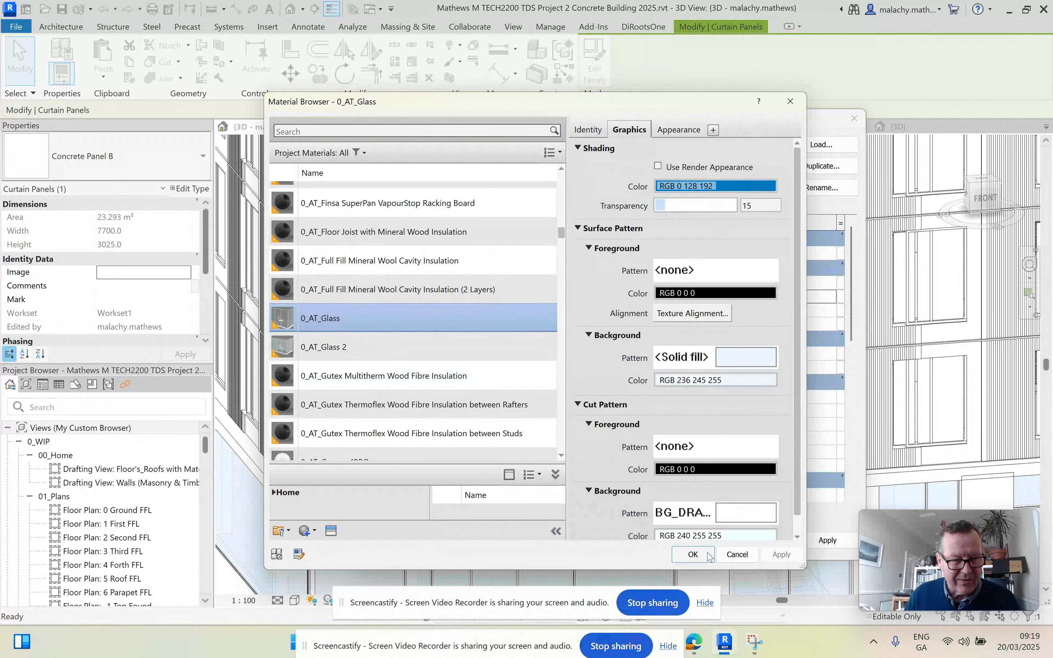
left_click(693, 555)
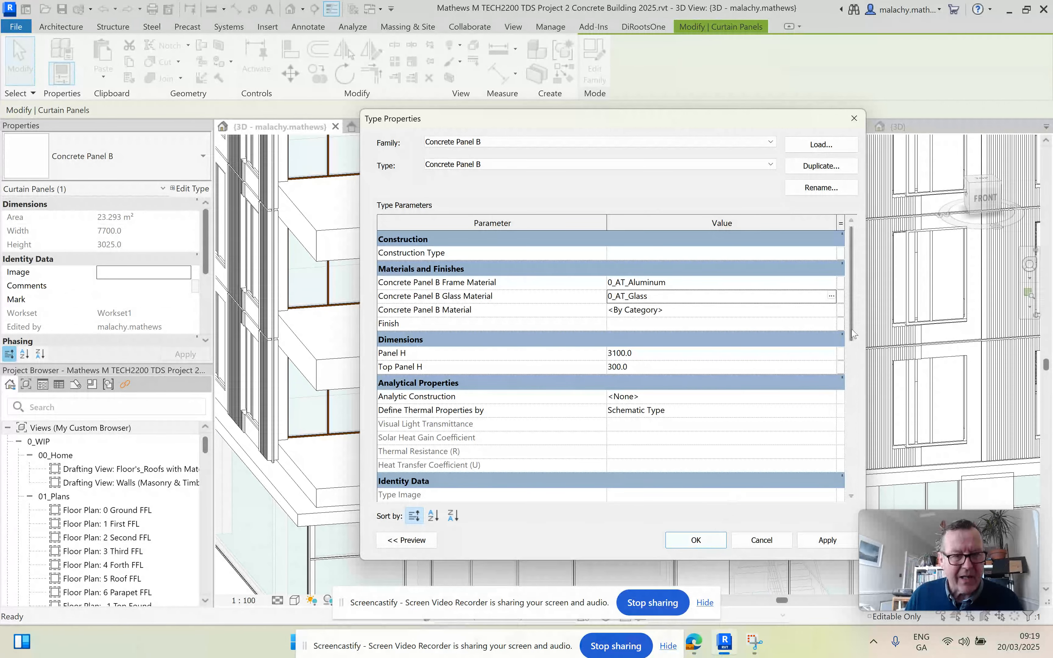
Set the Concrete Panel B Material parameter to 0_AT_Concrete Precast - RC 40/50 and apply the type changes.
left_click(819, 312)
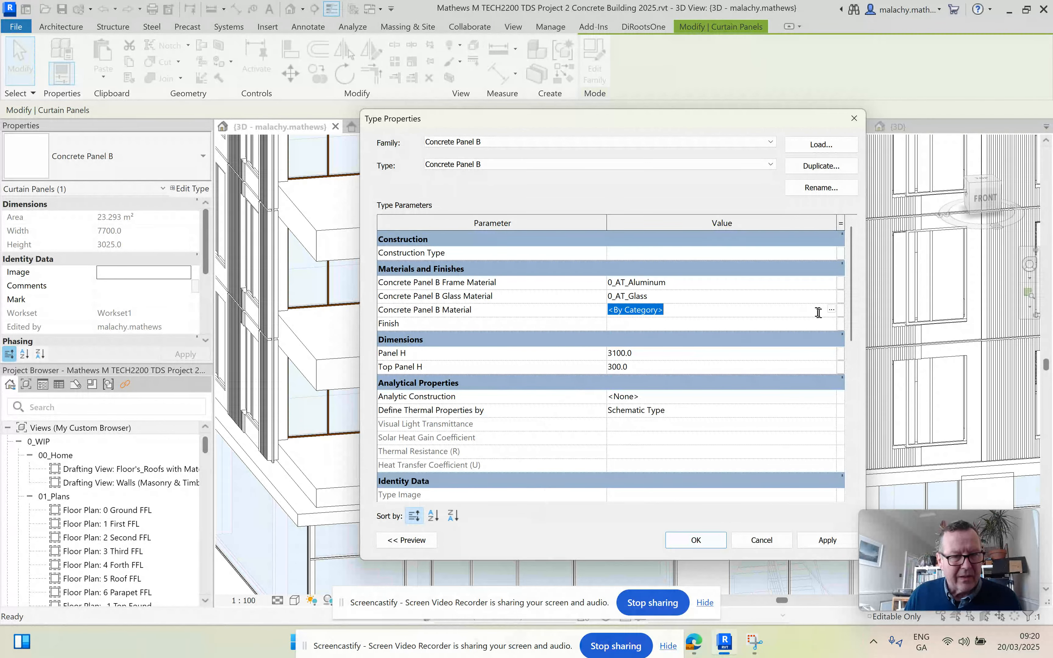
left_click(832, 310)
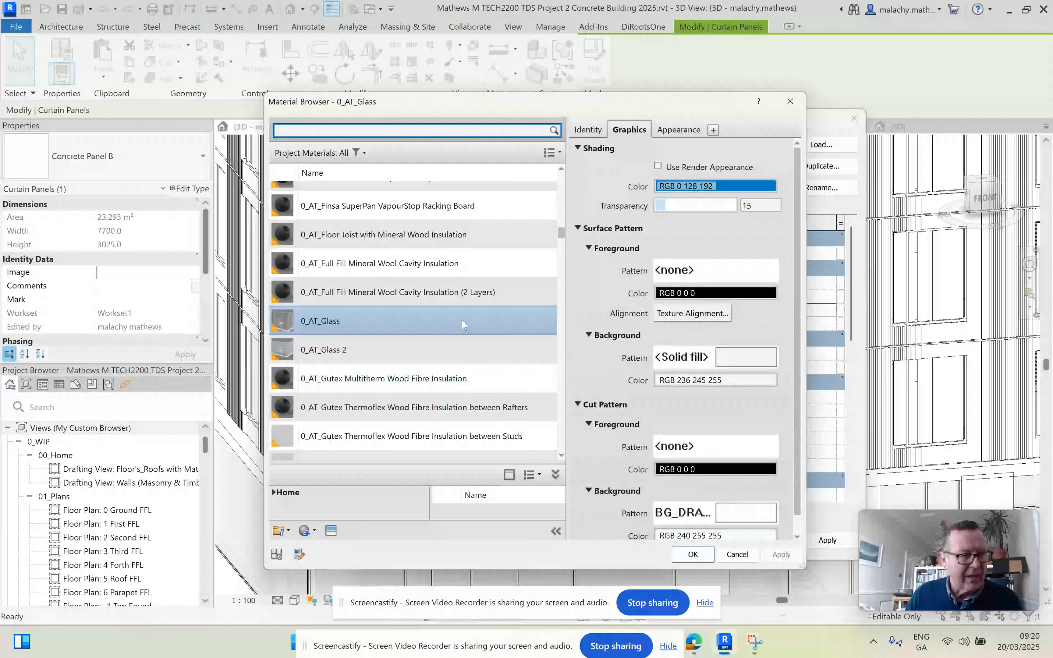
scroll(465, 329, "up", 5)
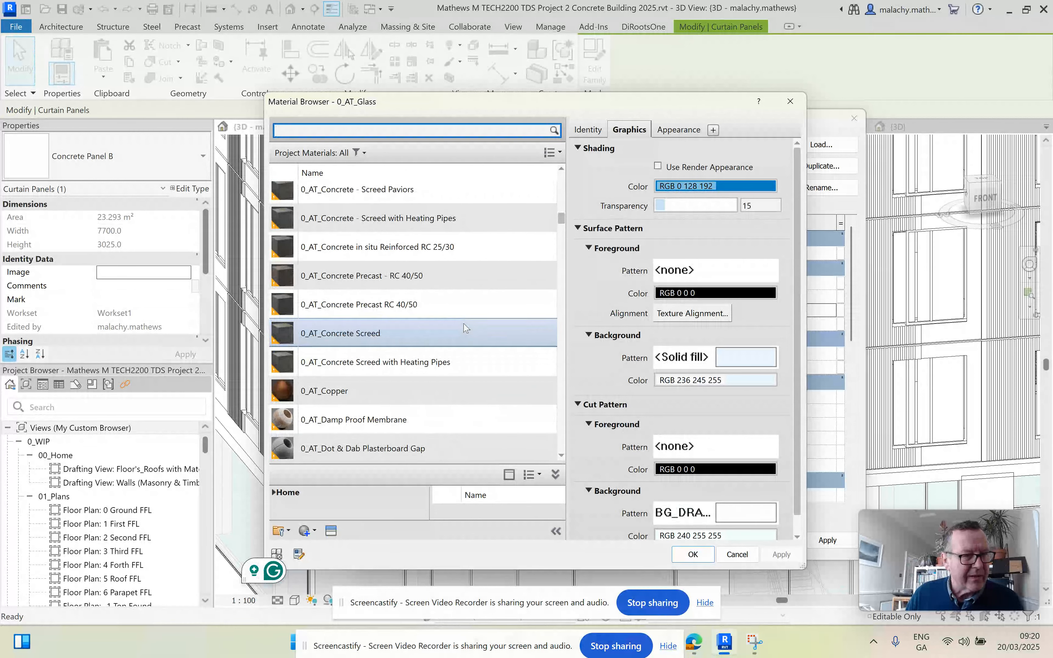
left_click(453, 279)
left_click(694, 554)
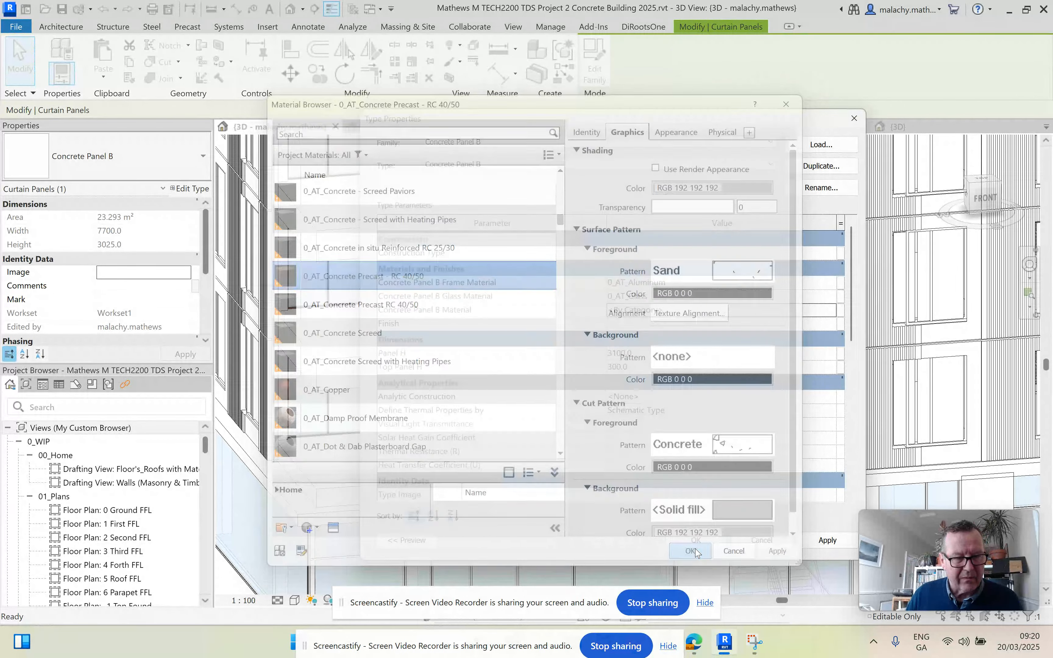
left_click(703, 539)
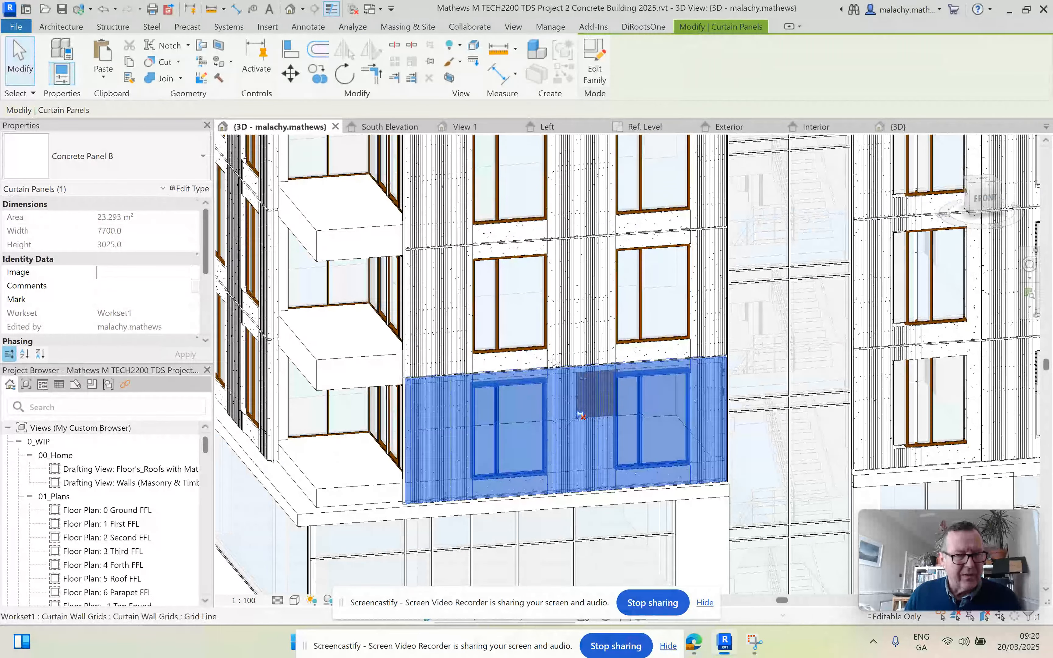
Deselect the panel and examine the assigned frame, glass and concrete materials across the building's front facade in 3D.
scroll(554, 361, "down", 3)
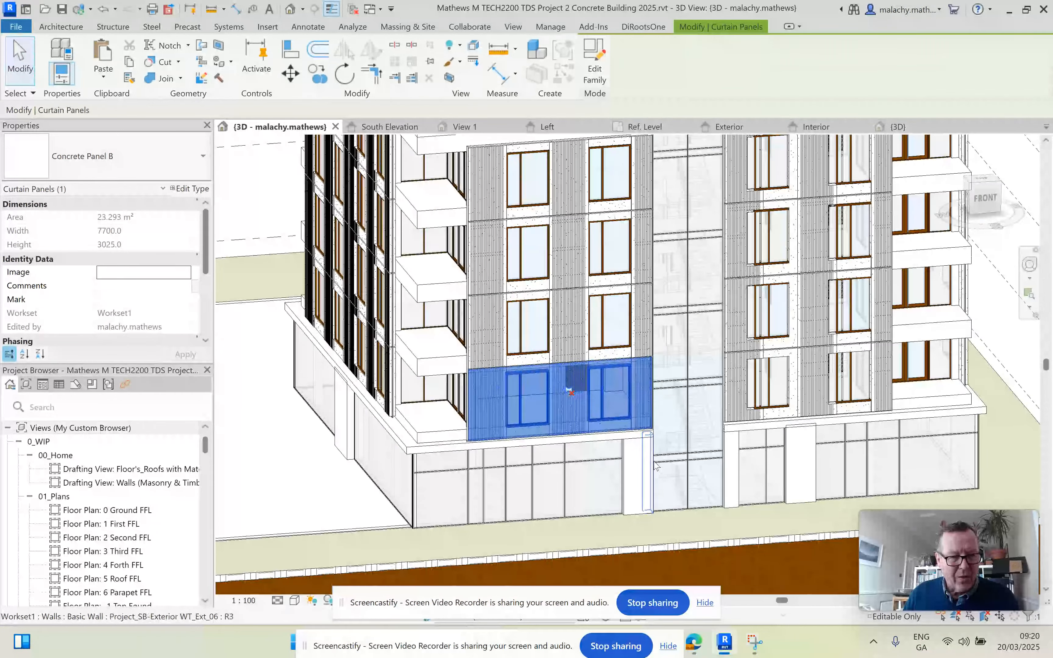
key("Escape")
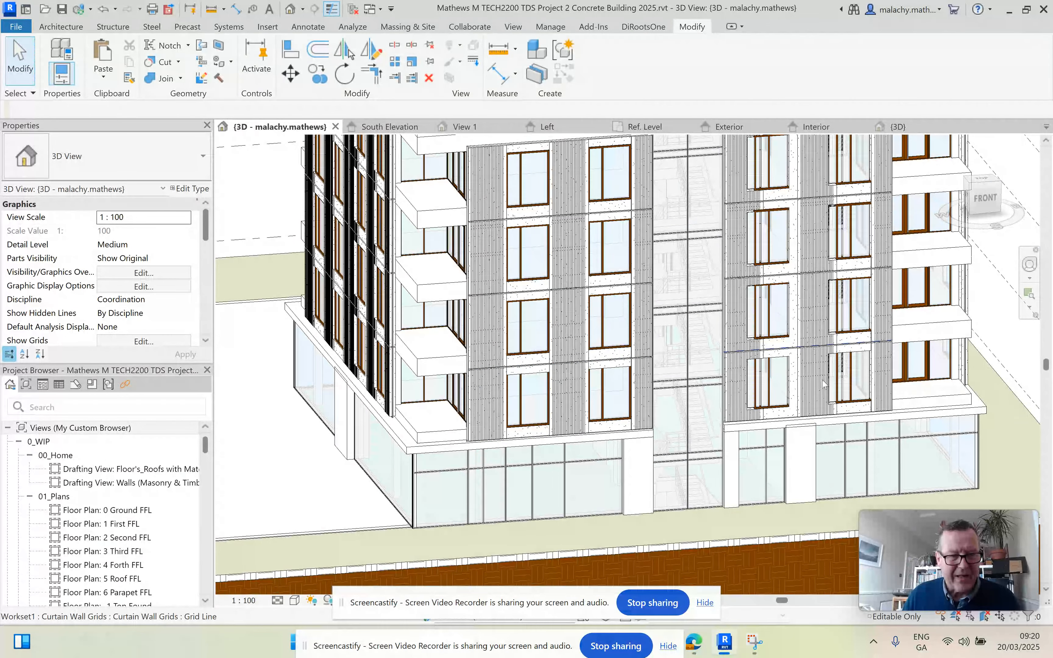
middle_click_drag(815, 261, 810, 313)
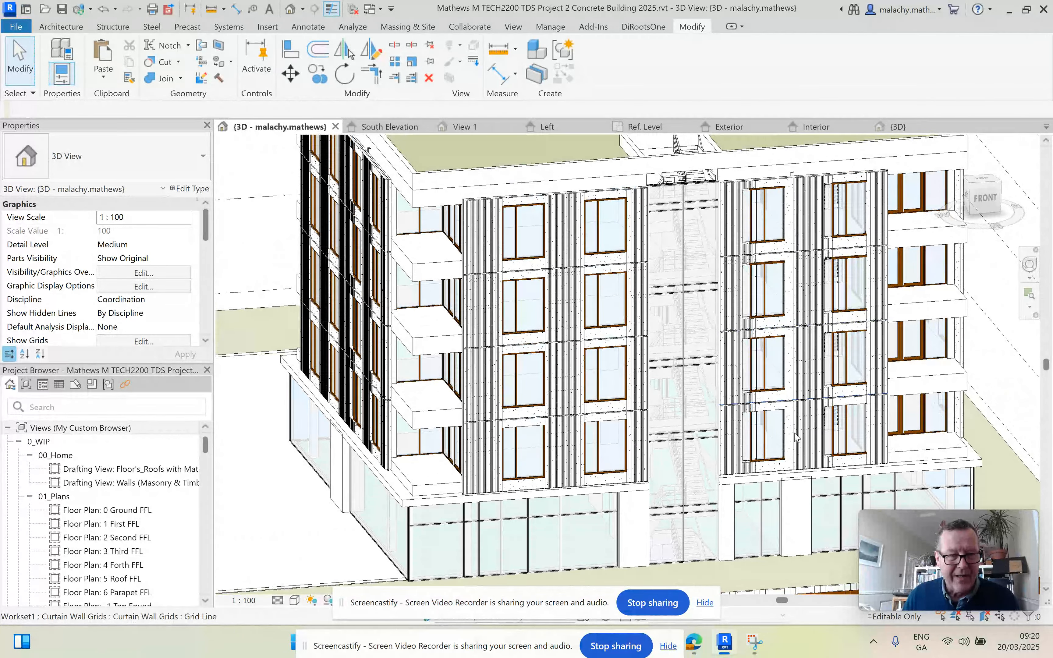
scroll(796, 438, "up", 5)
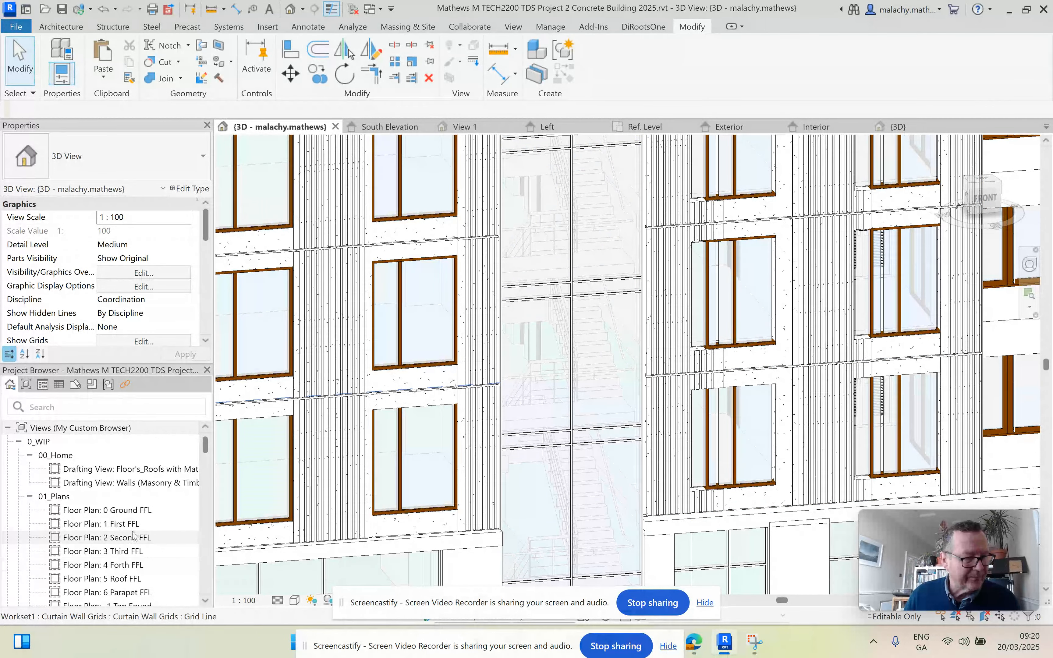
Open the 1 First FFL floor plan and check the lengths of the front curtain walls on both sides of the stair core.
double_click(126, 524)
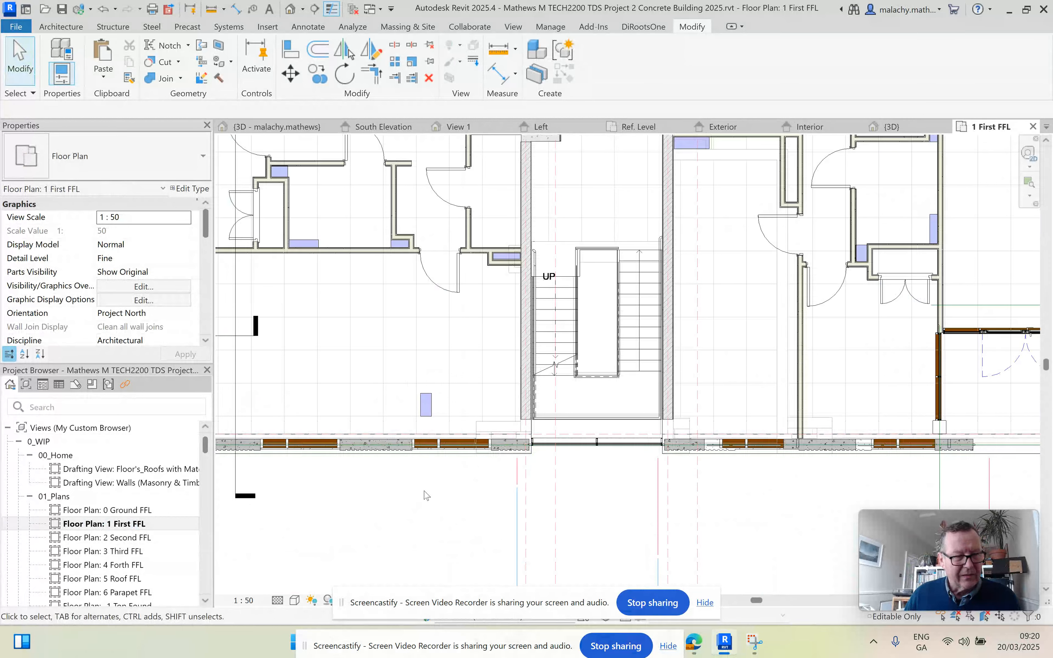
middle_click_drag(427, 497, 629, 460)
left_click(553, 415)
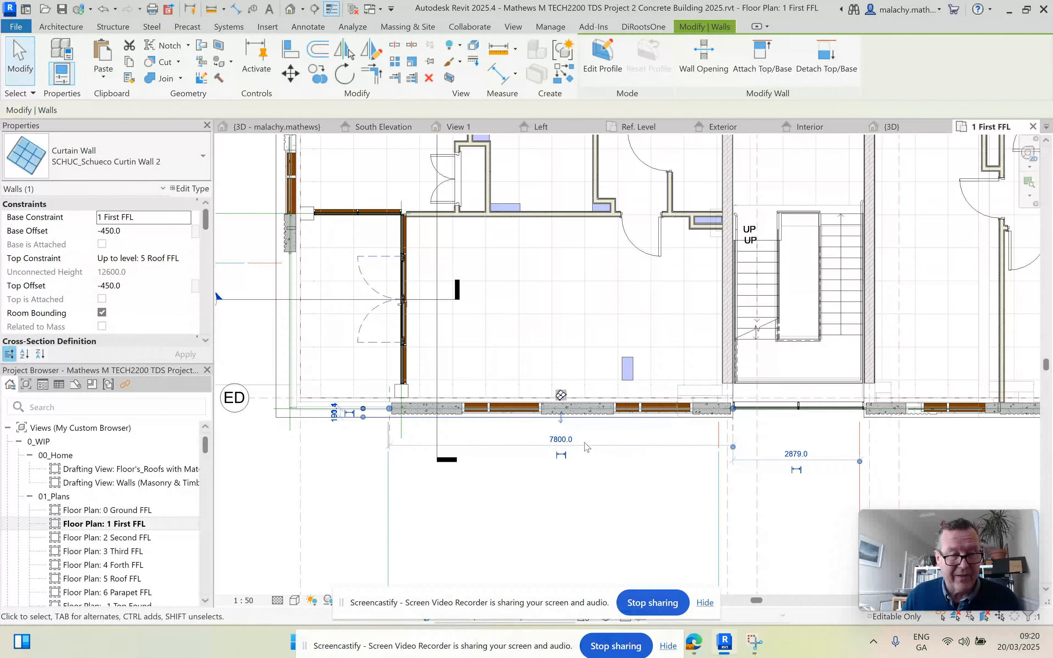
middle_click_drag(903, 457, 698, 454)
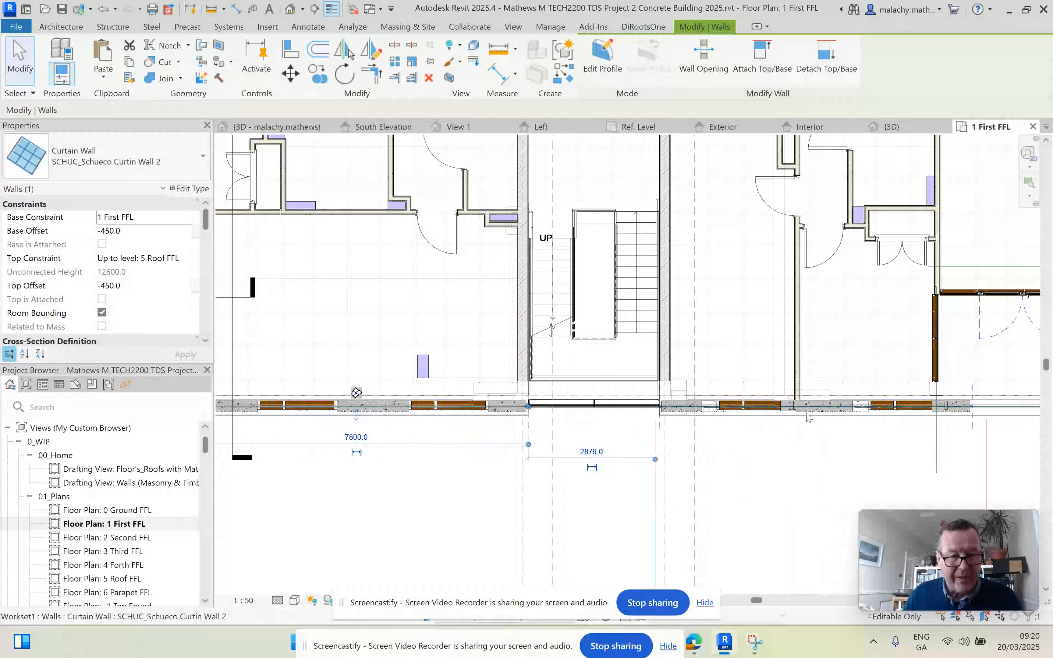
left_click(807, 416)
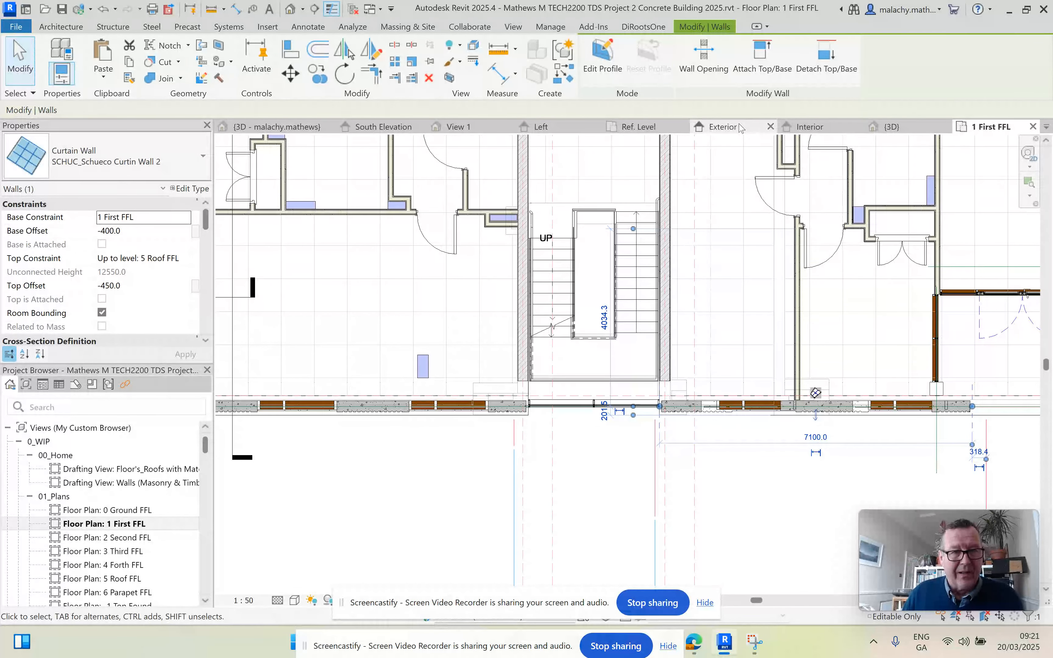
Switch to the Concrete Panel B family's Ref. Level plan and review its family type parameters.
left_click(638, 127)
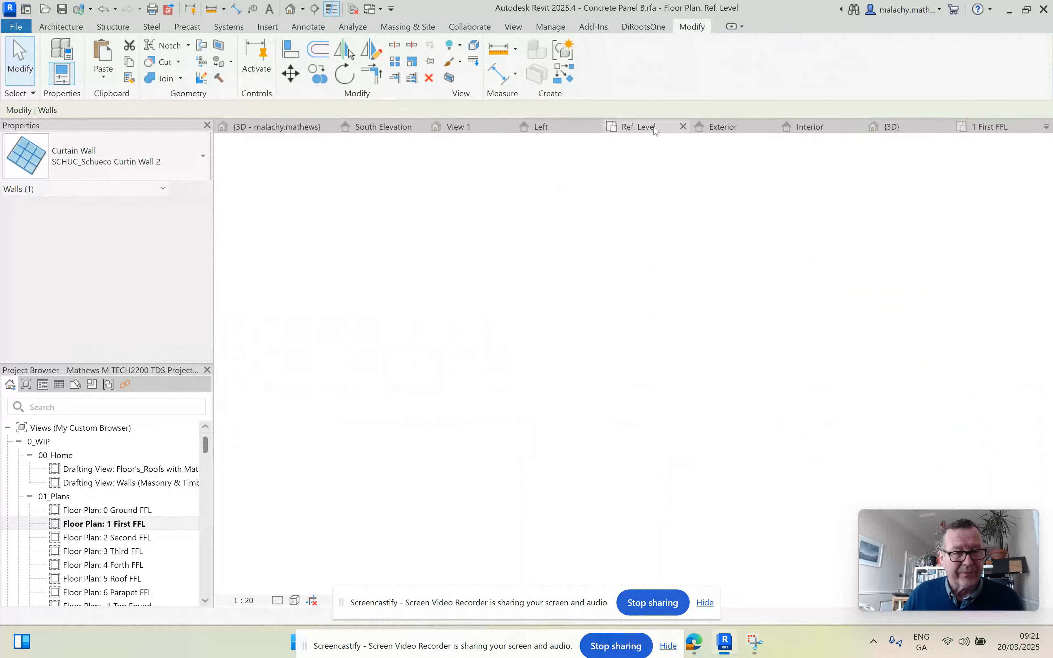
left_click(729, 311)
scroll(724, 309, "down", 5)
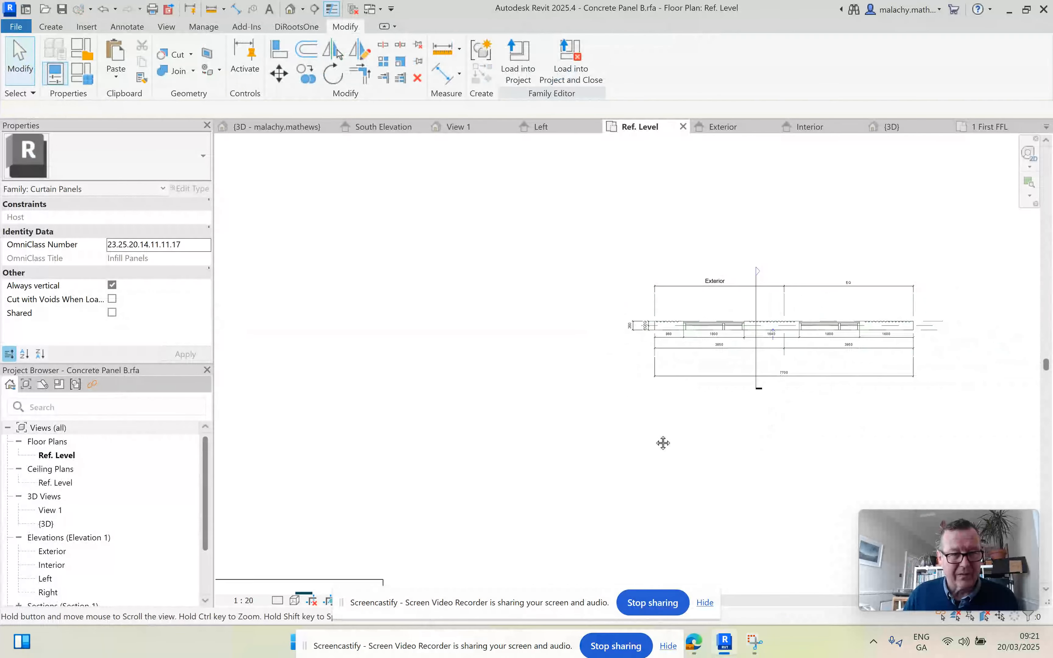
left_click(90, 71)
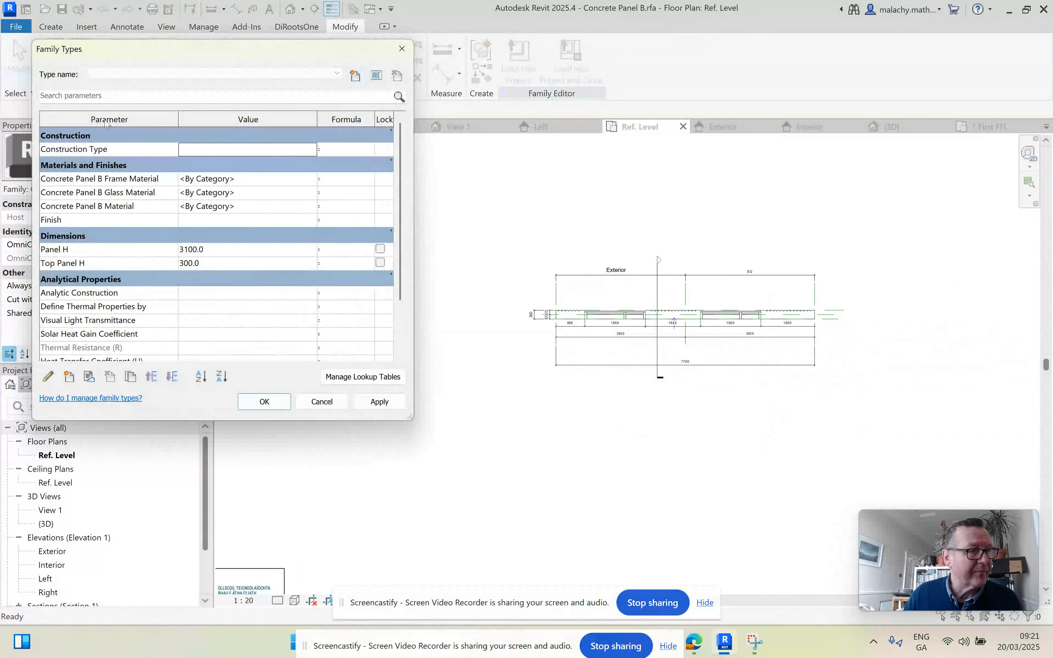
left_click(322, 401)
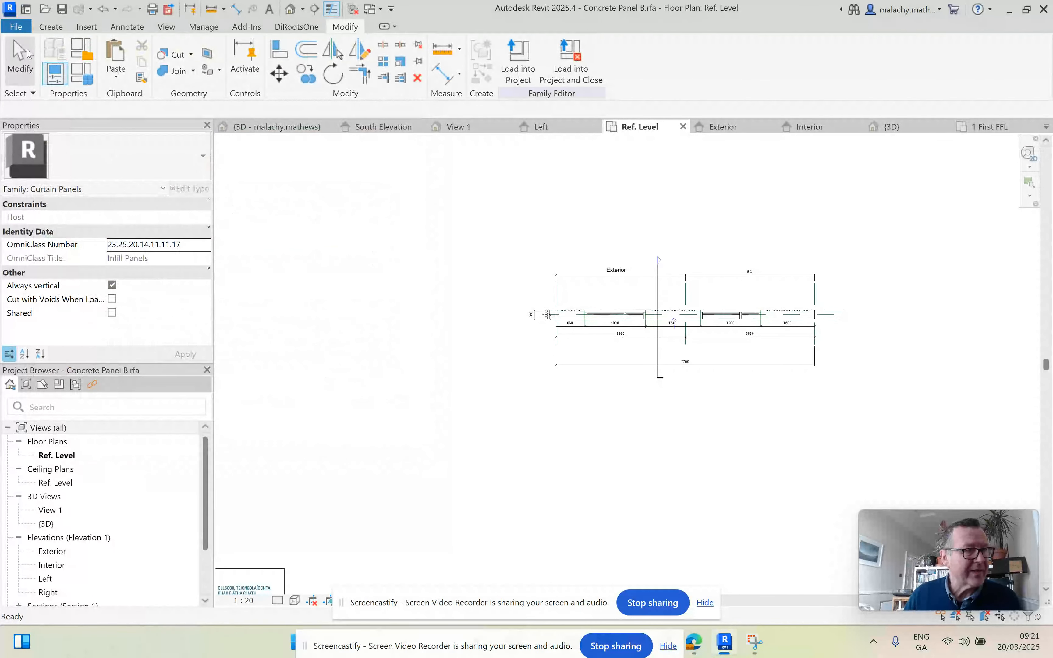
Save a copy of the panel family as Concrete Panel B X 7100rfa in the 02a Concrete Project 2025 folder.
left_click(16, 27)
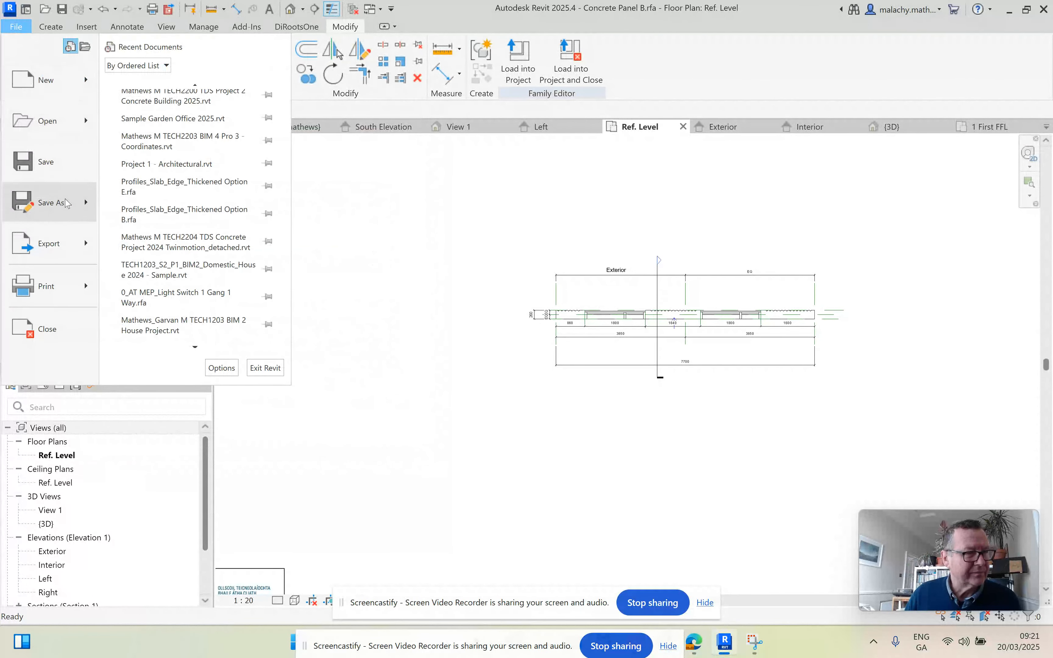
mouse_move(65, 201)
left_click(136, 187)
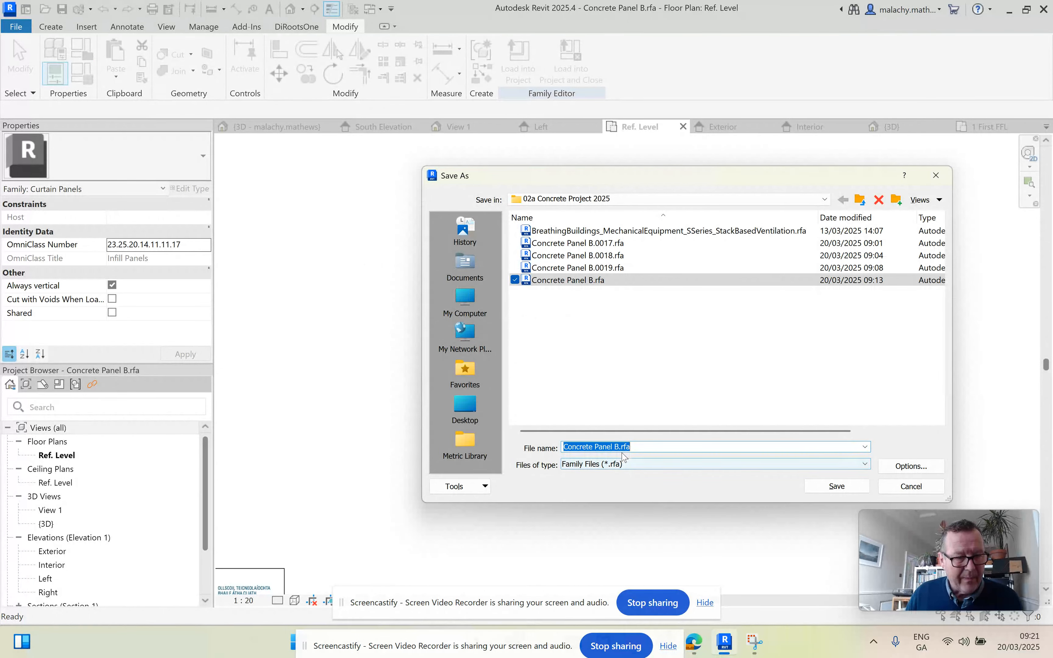
left_click(620, 448)
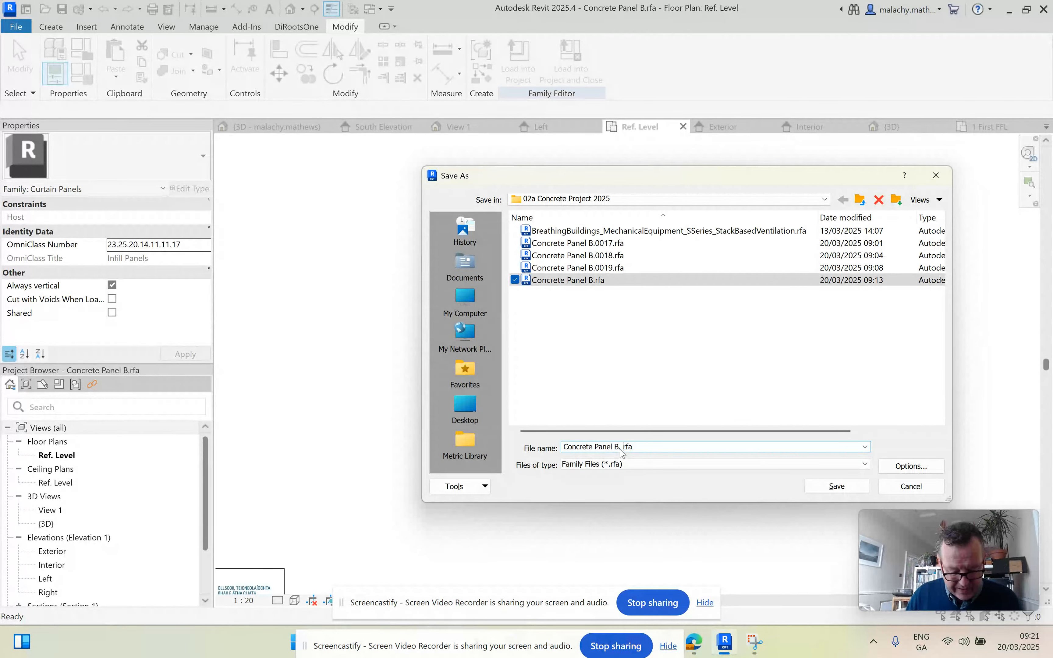
type("7100")
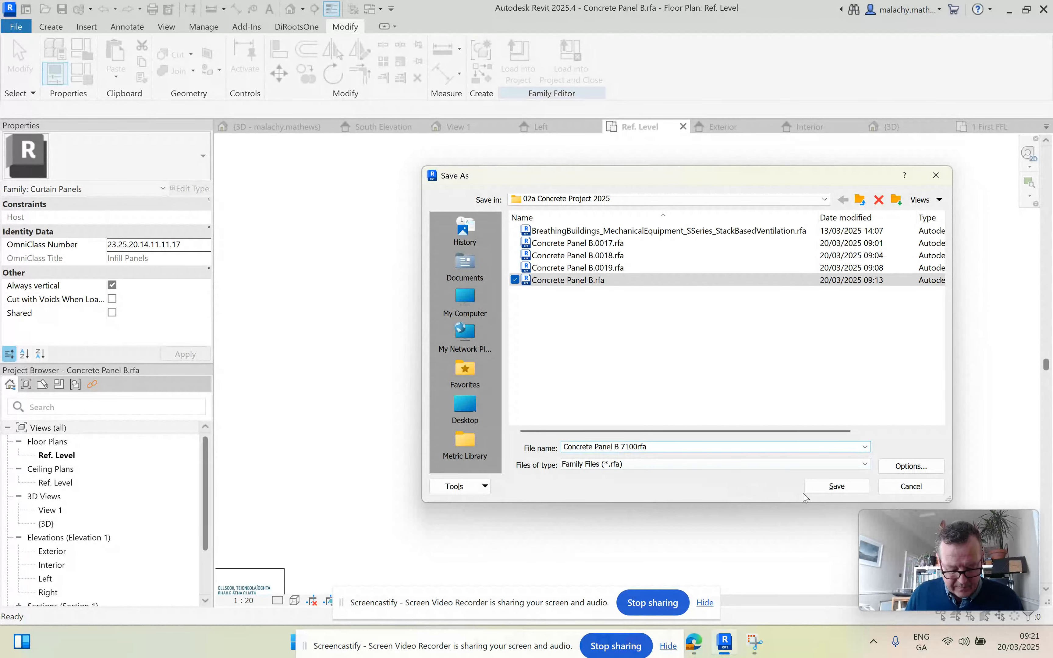
left_click(837, 487)
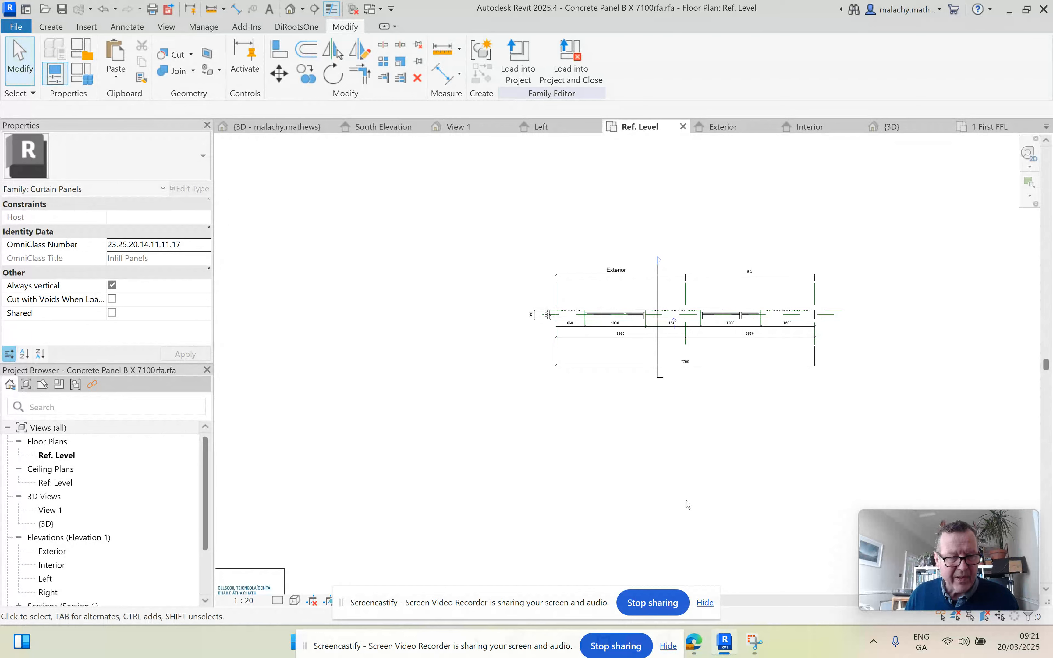
Examine the panel's overall width dimension and the constraints on its Right reference plane in the Ref. Level plan.
scroll(699, 370, "up", 4)
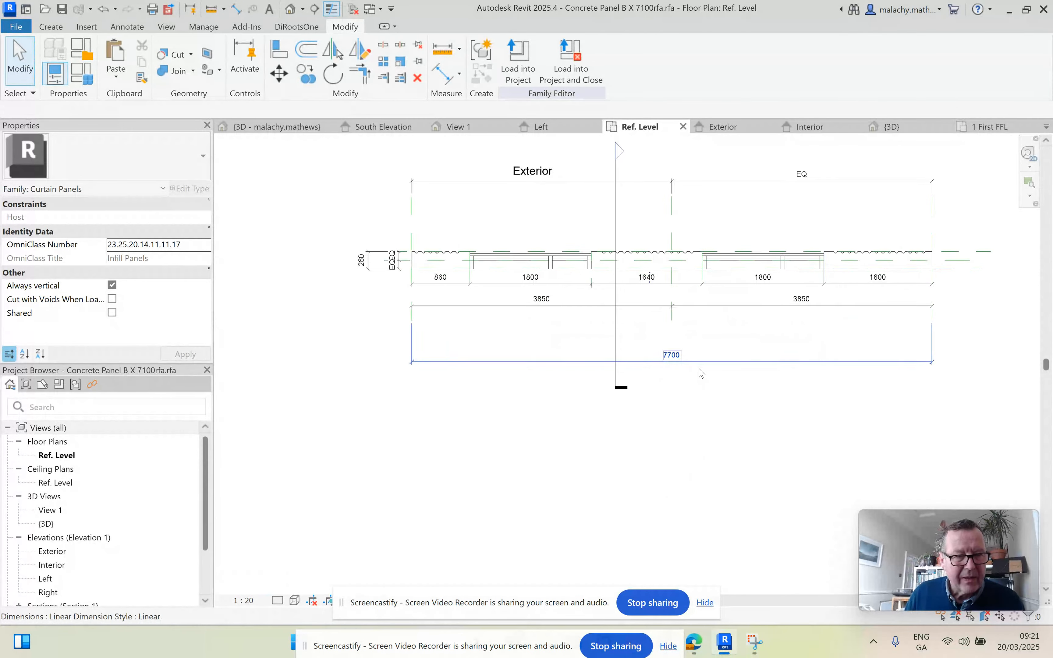
scroll(699, 371, "down", 2)
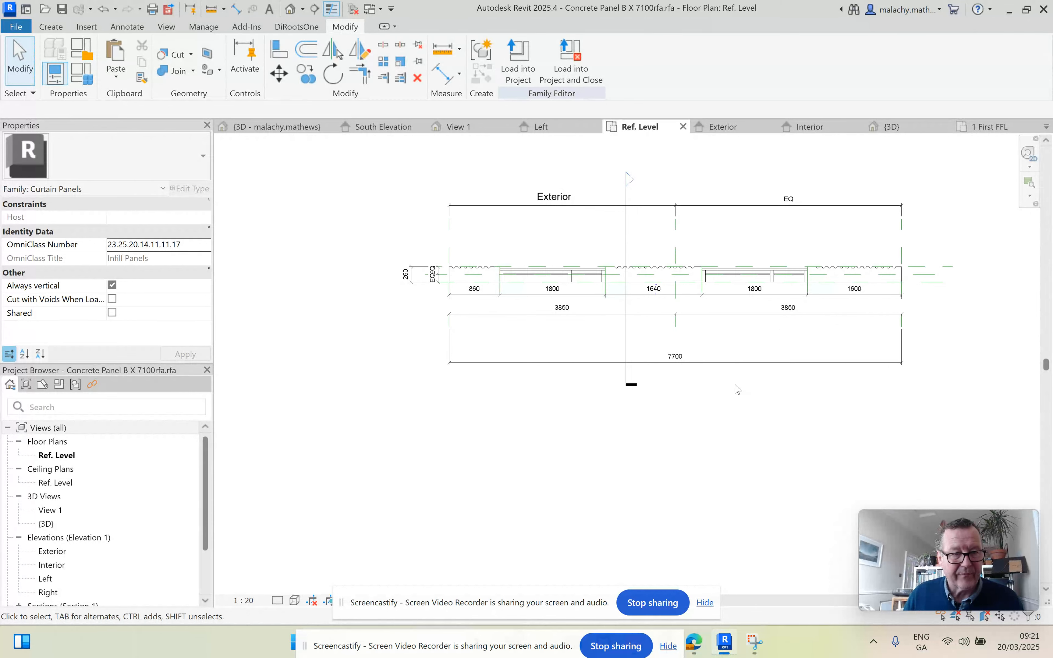
left_click(902, 252)
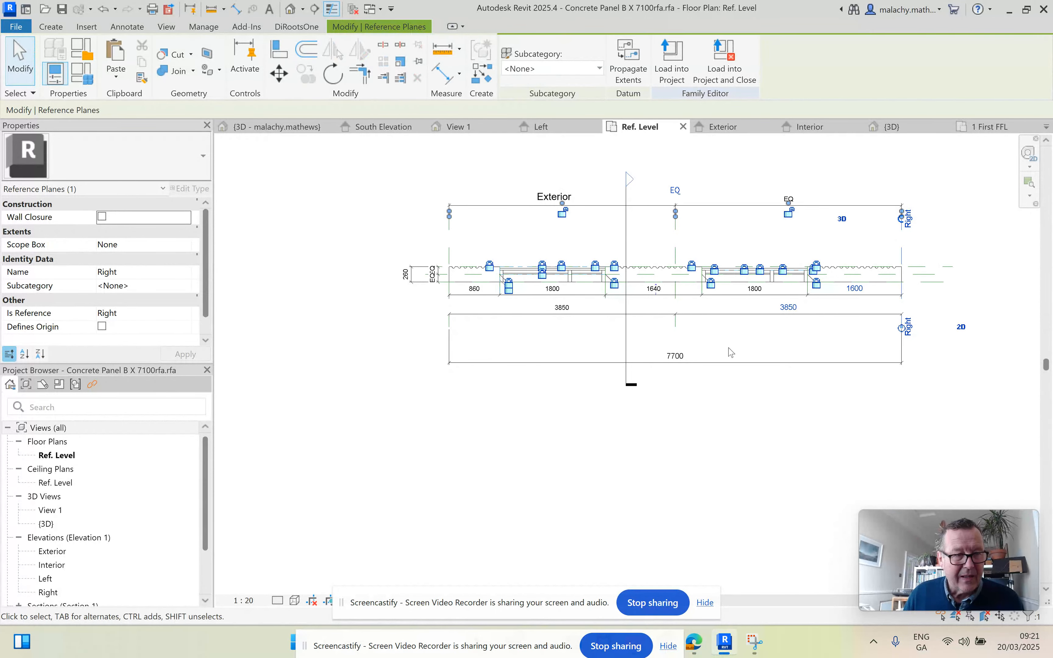
scroll(528, 353, "up", 3)
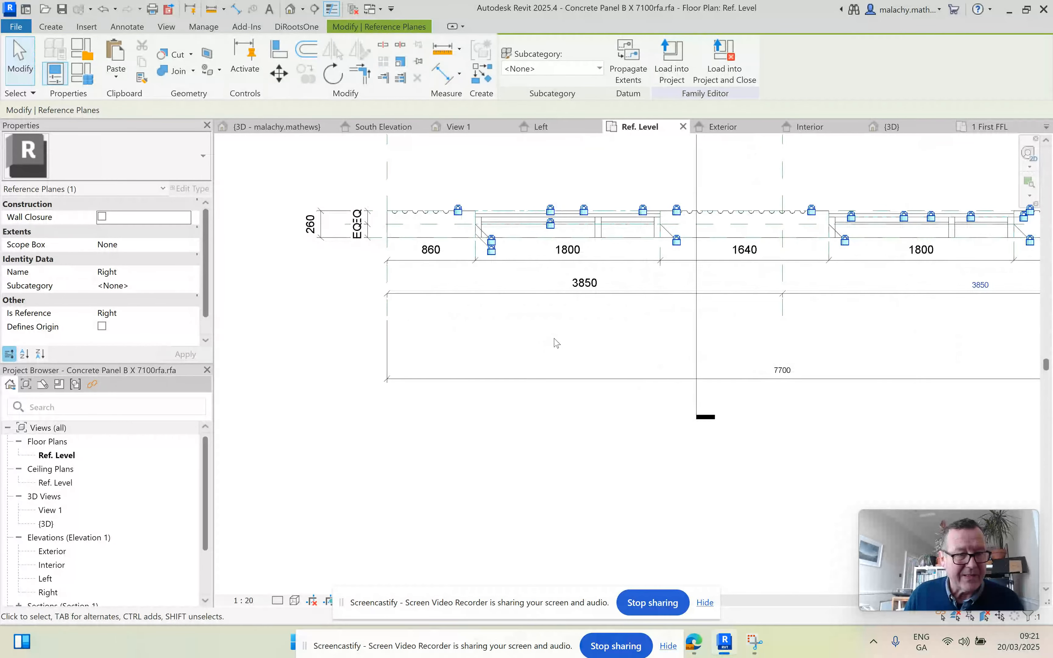
left_click(549, 448)
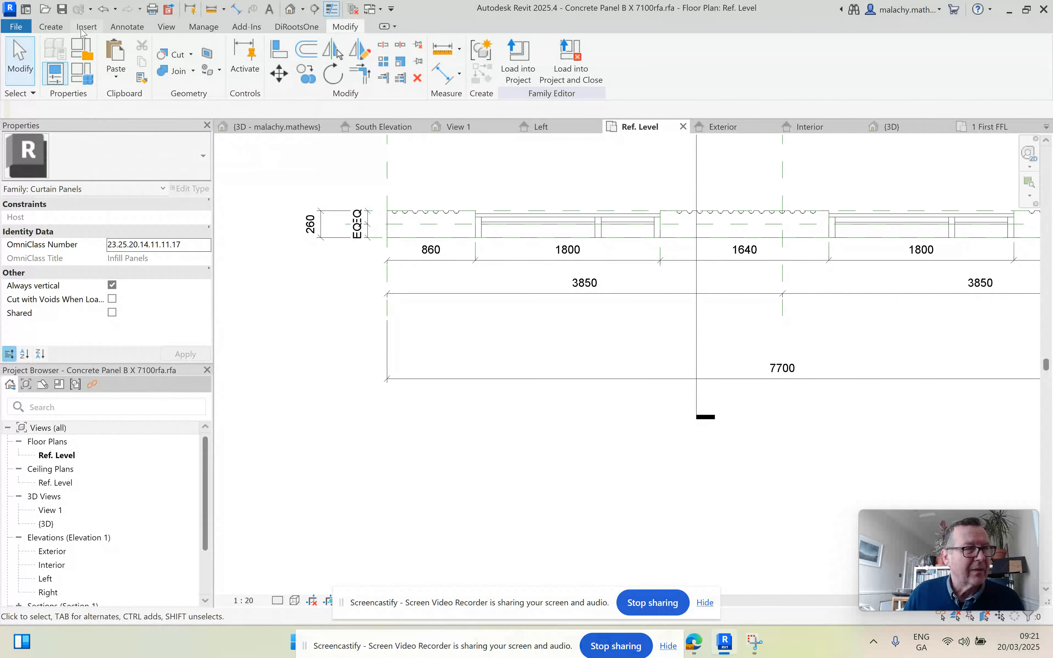
Draw two vertical reference planes across the panel, one inside each end and about 6285 mm apart.
left_click(52, 27)
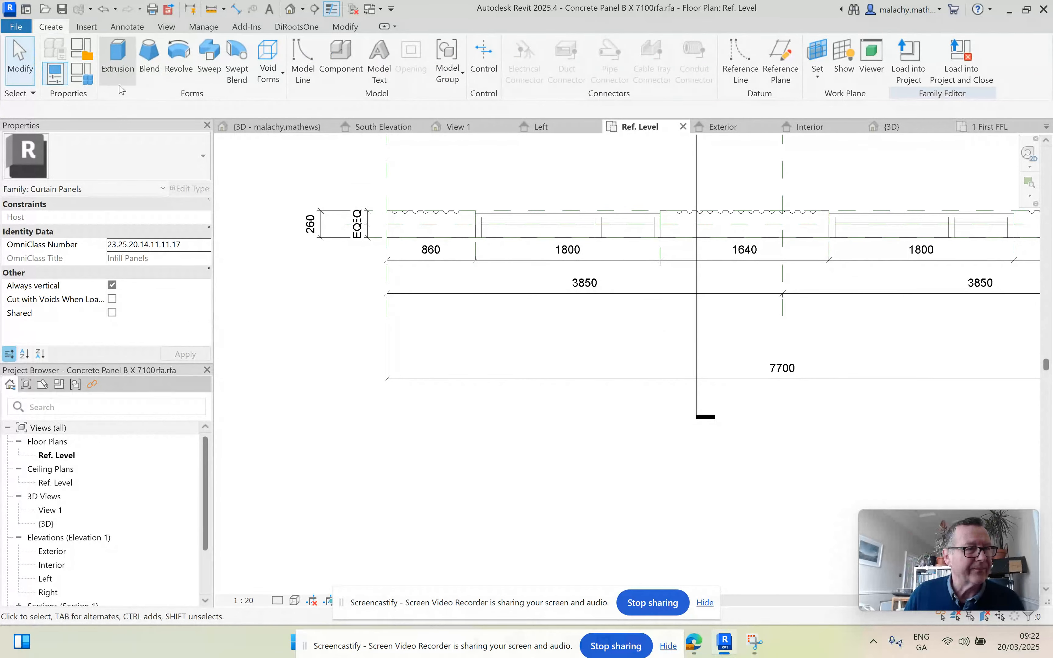
left_click(779, 59)
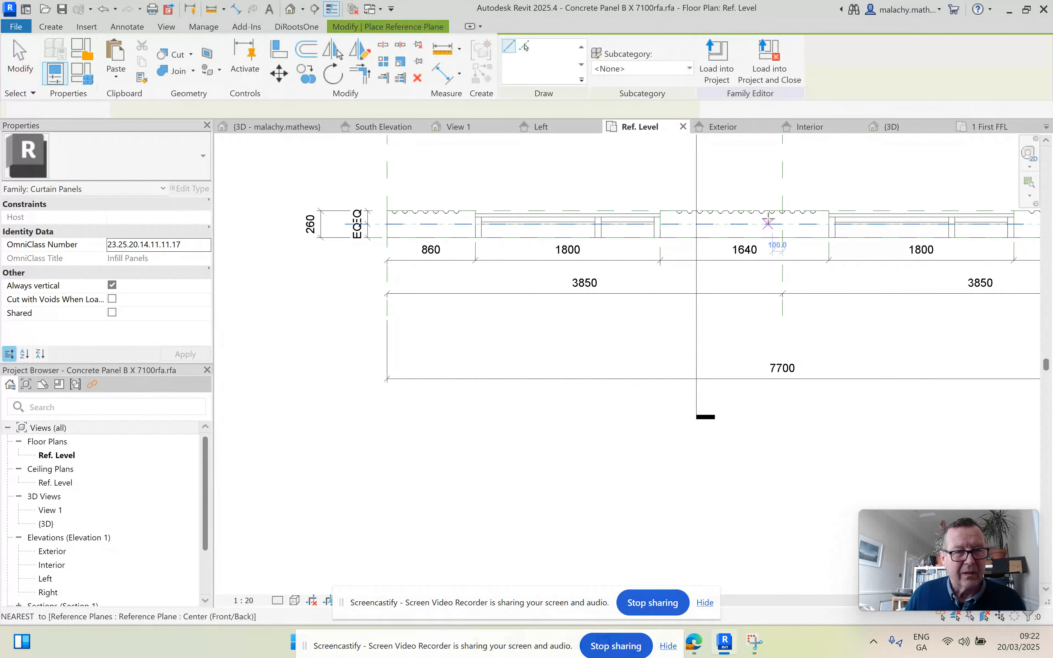
left_click(440, 176)
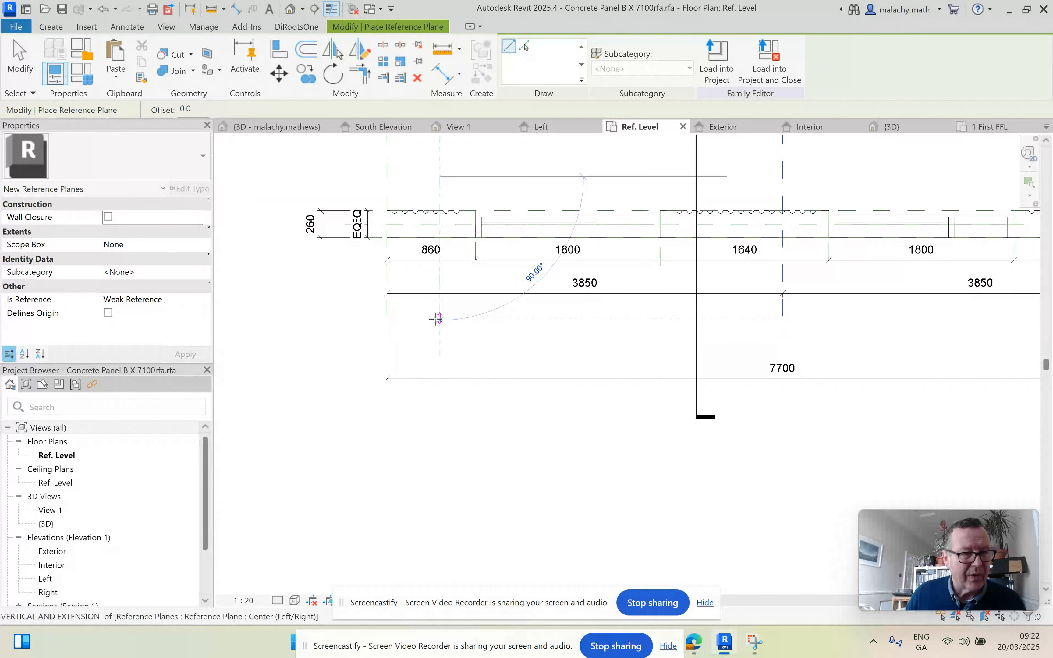
left_click(439, 319)
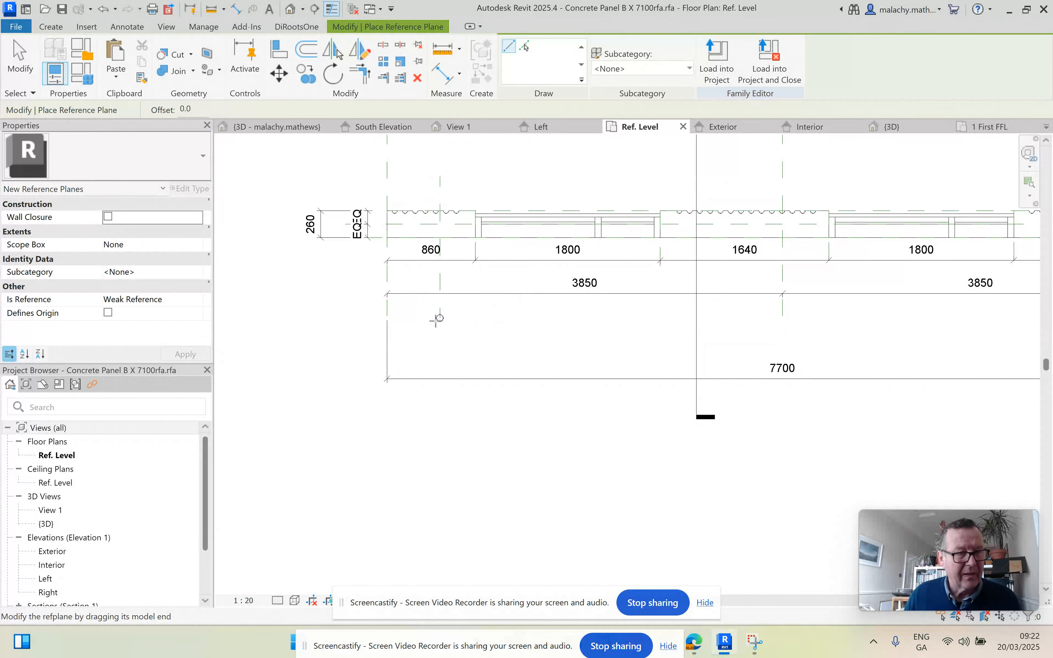
scroll(469, 299, "down", 2)
left_click(876, 220)
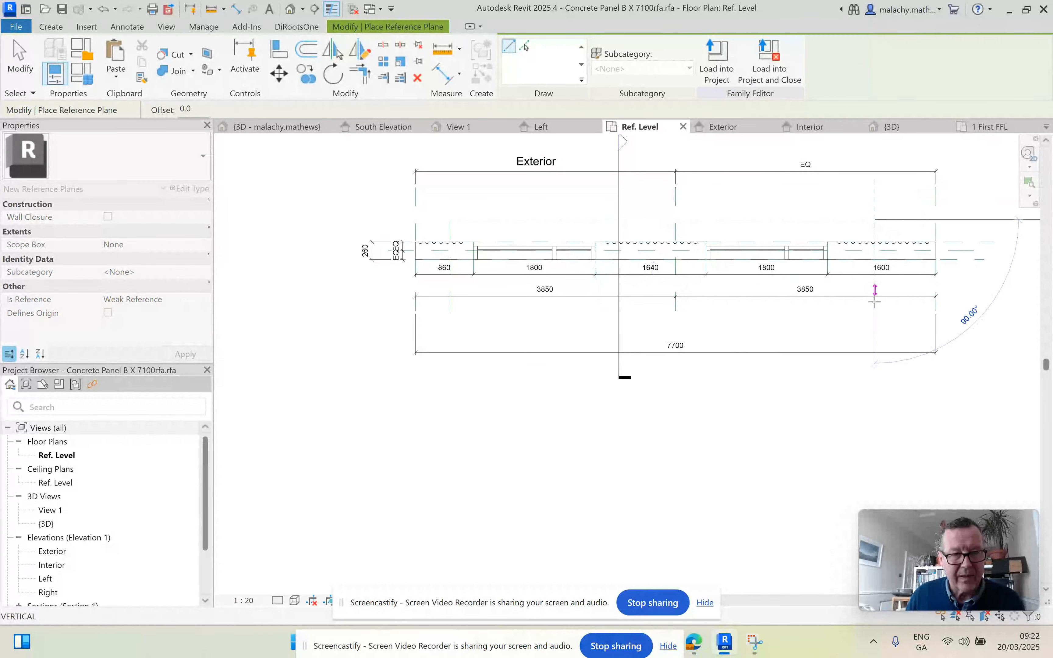
left_click(874, 313)
key("Escape")
key("Escape")
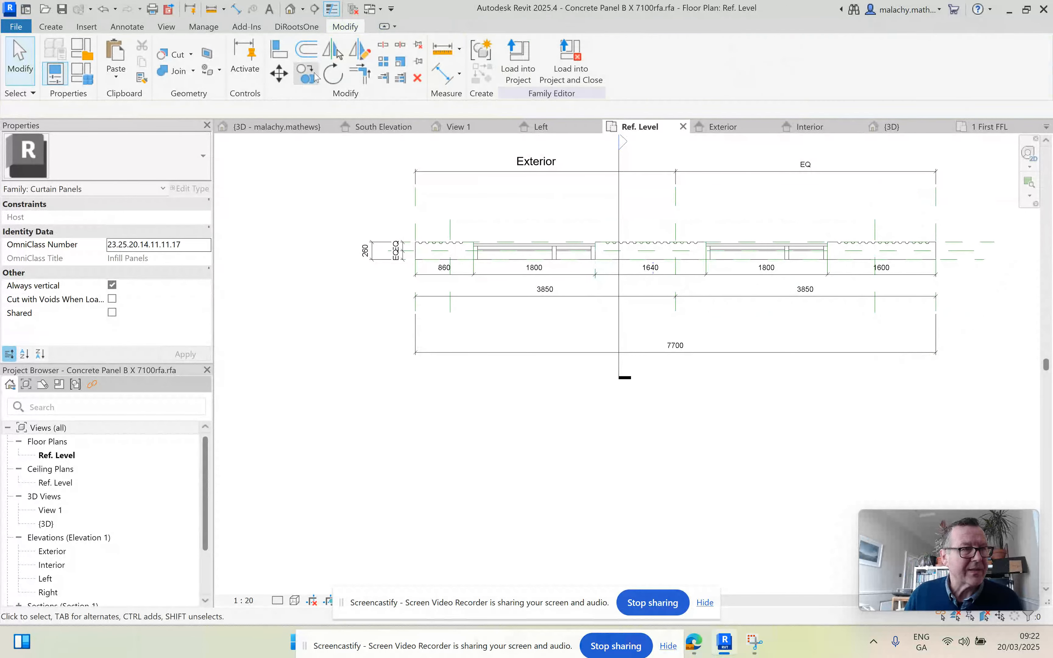
Add an aligned dimension between the two new reference planes, placed above the overall width dimension.
left_click(236, 9)
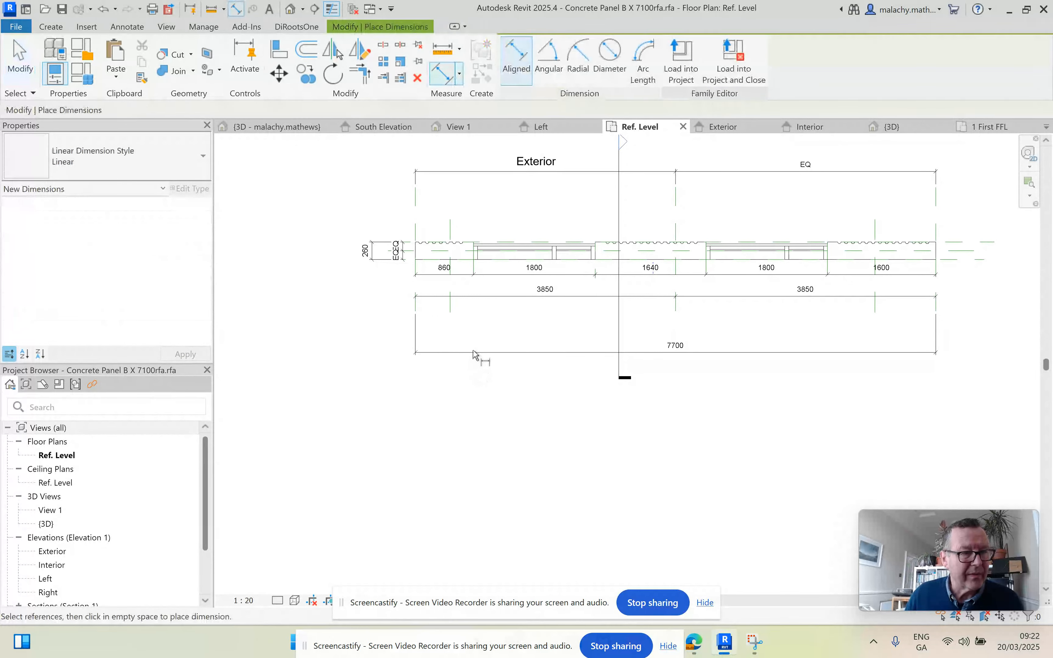
left_click(451, 307)
left_click(875, 312)
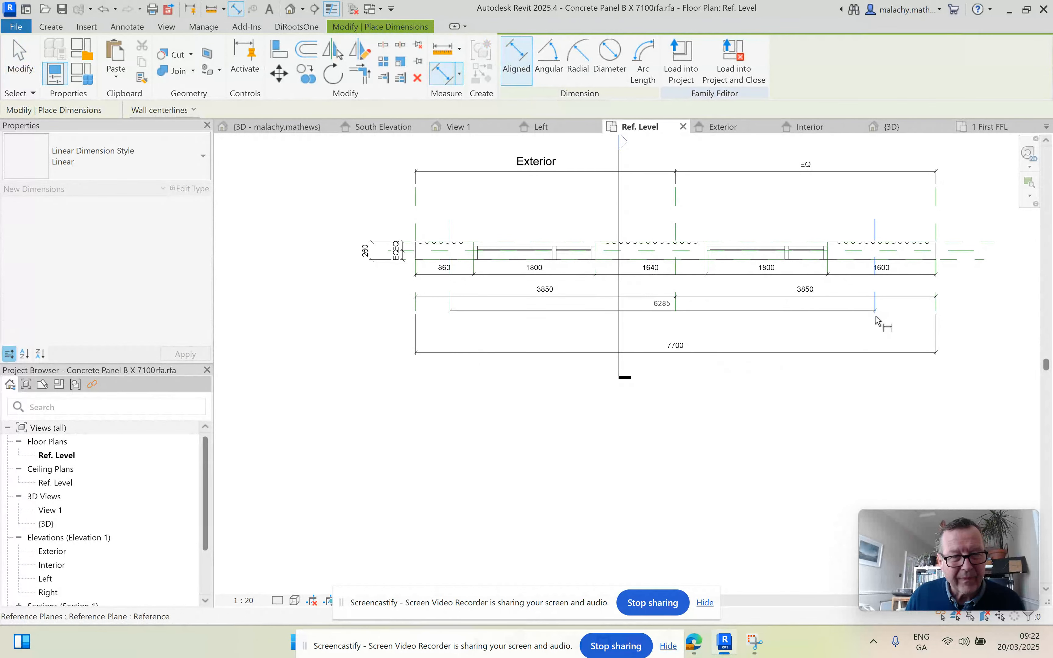
left_click(865, 329)
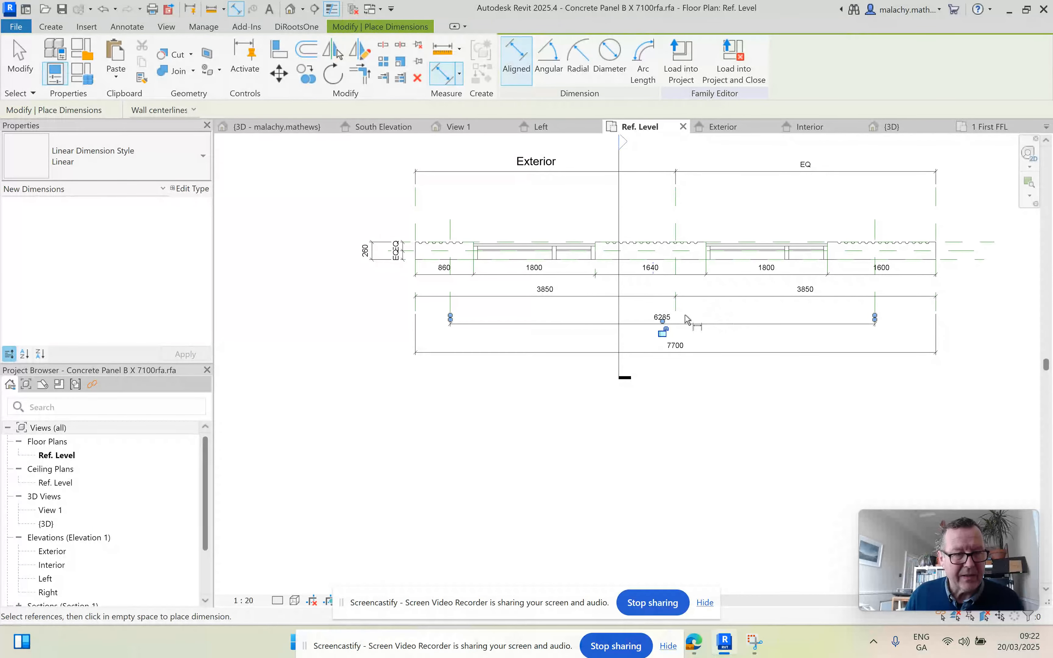
Dimension the new left plane, the centre plane and the new right plane in one string and constrain it as equal.
left_click(451, 292)
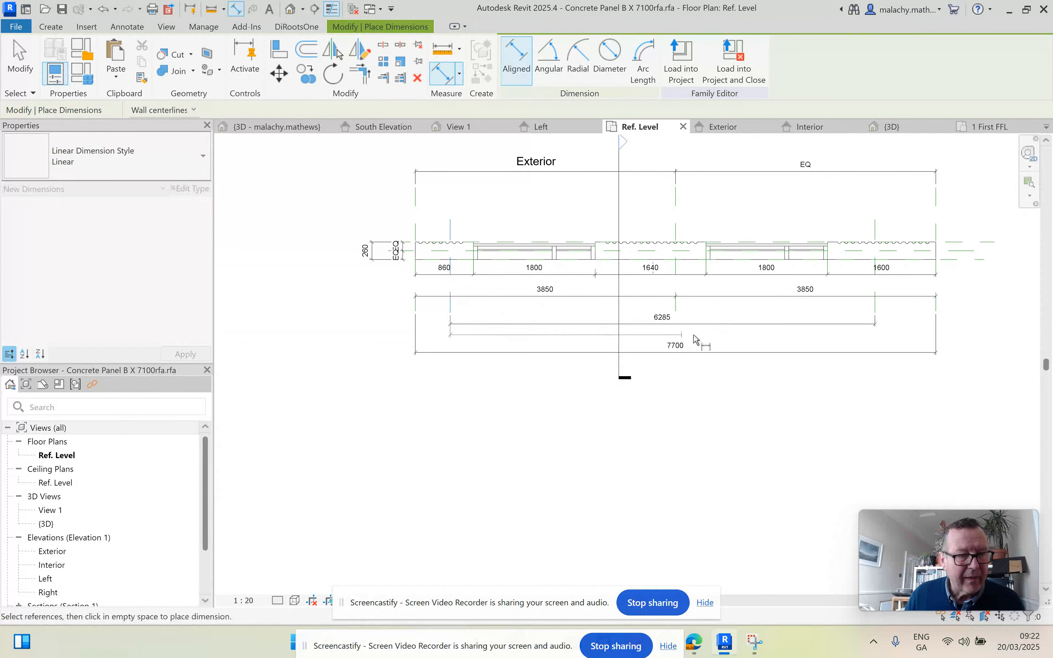
left_click(676, 305)
left_click(874, 310)
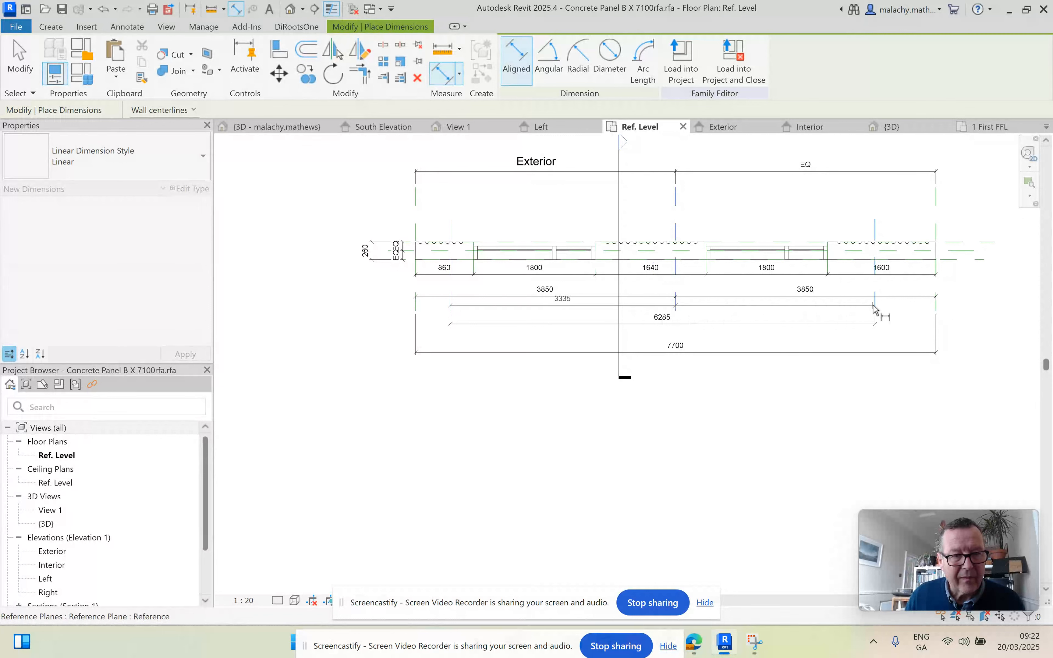
left_click(864, 309)
left_click(662, 287)
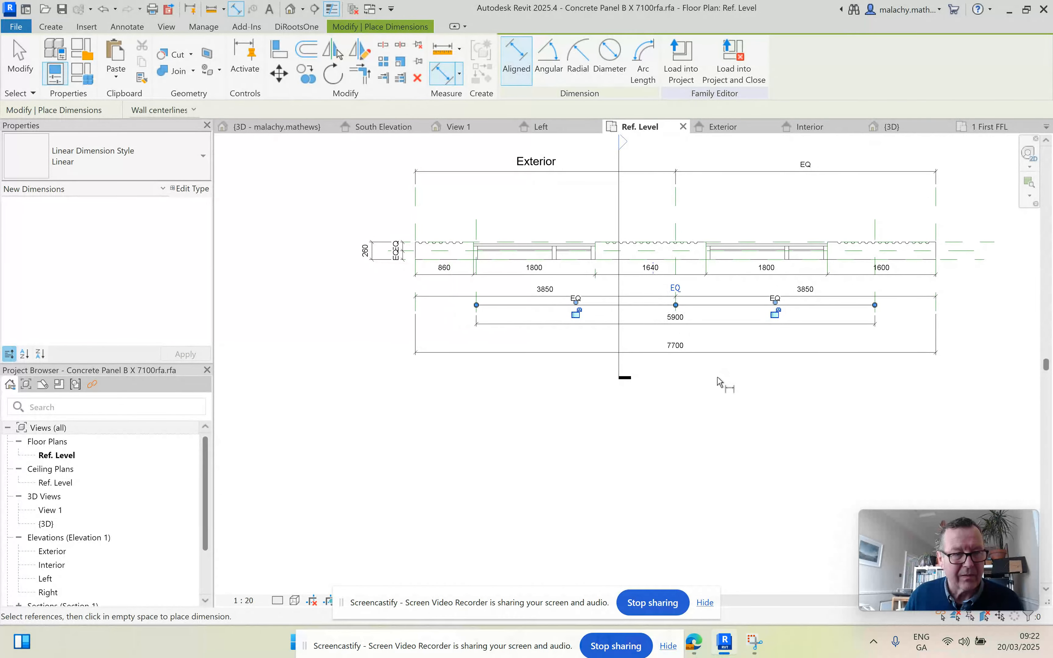
key("Escape")
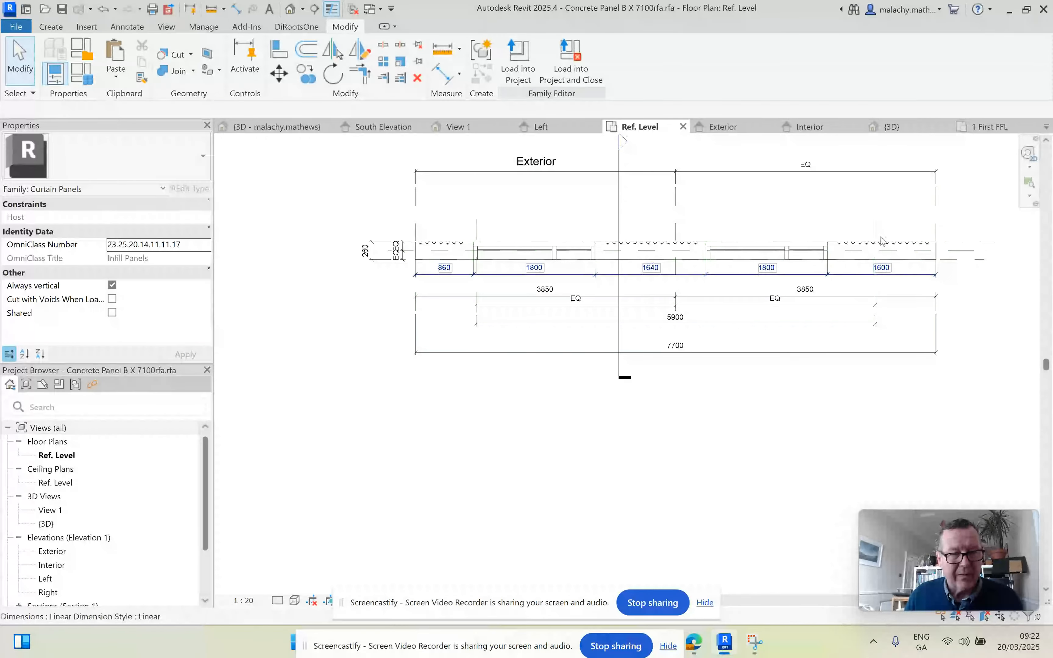
Nudge the new right reference plane outward until the two new planes are 7100 mm apart.
left_click(865, 221)
key("Right")
key("Right")
key("Right")
key("Right")
key("Right")
key("Right")
key("Right")
key("Right")
key("Right")
key("Right")
key("Right")
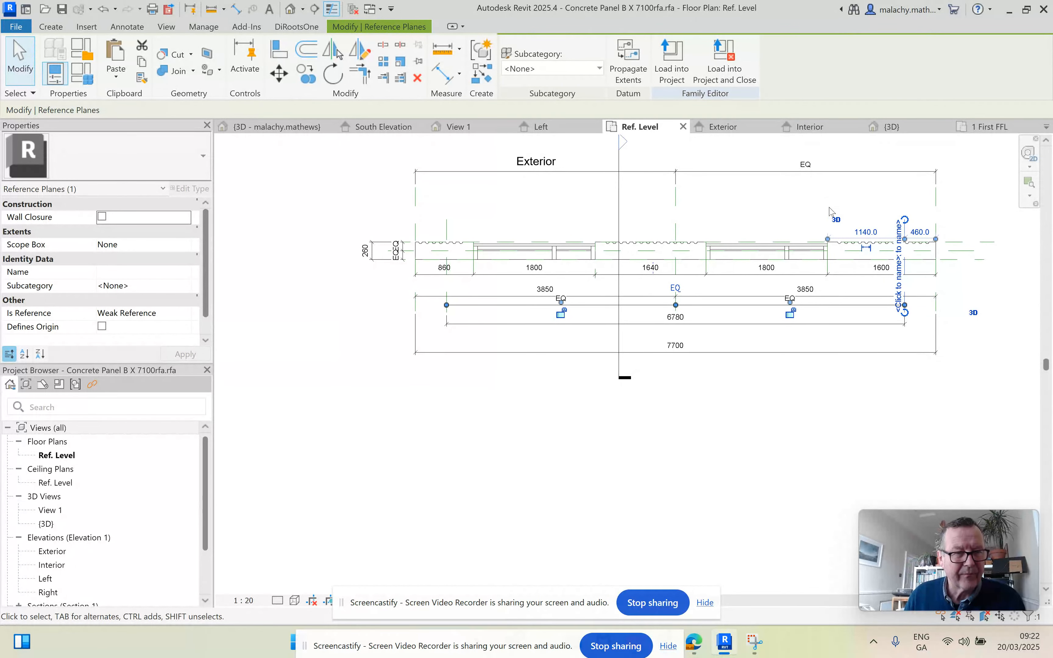
key("Right")
key("Right")
key("Right")
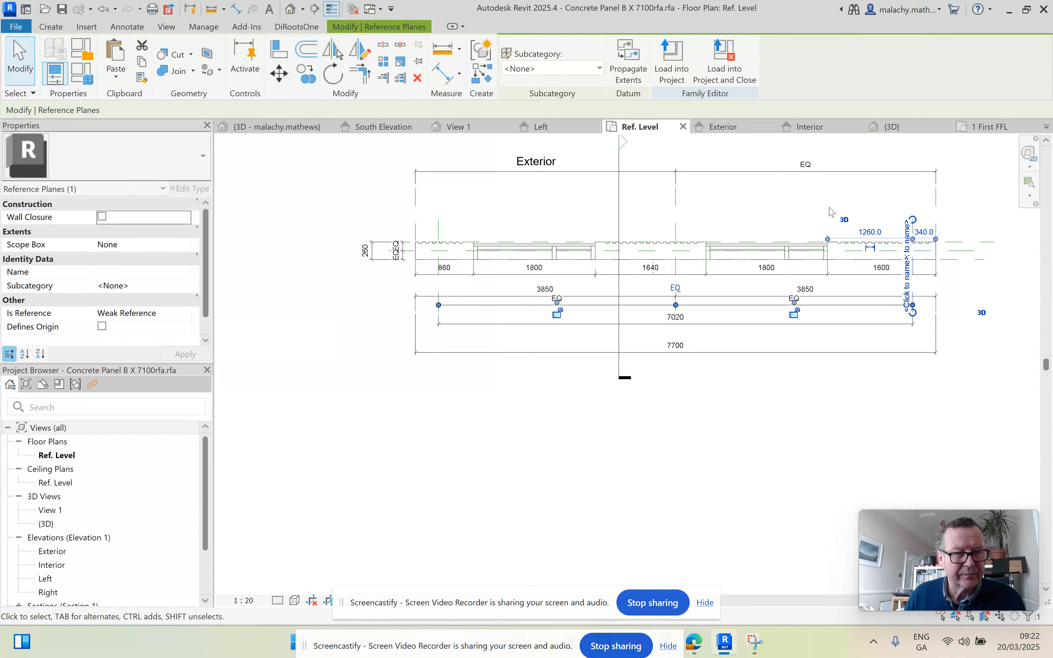
key("Right")
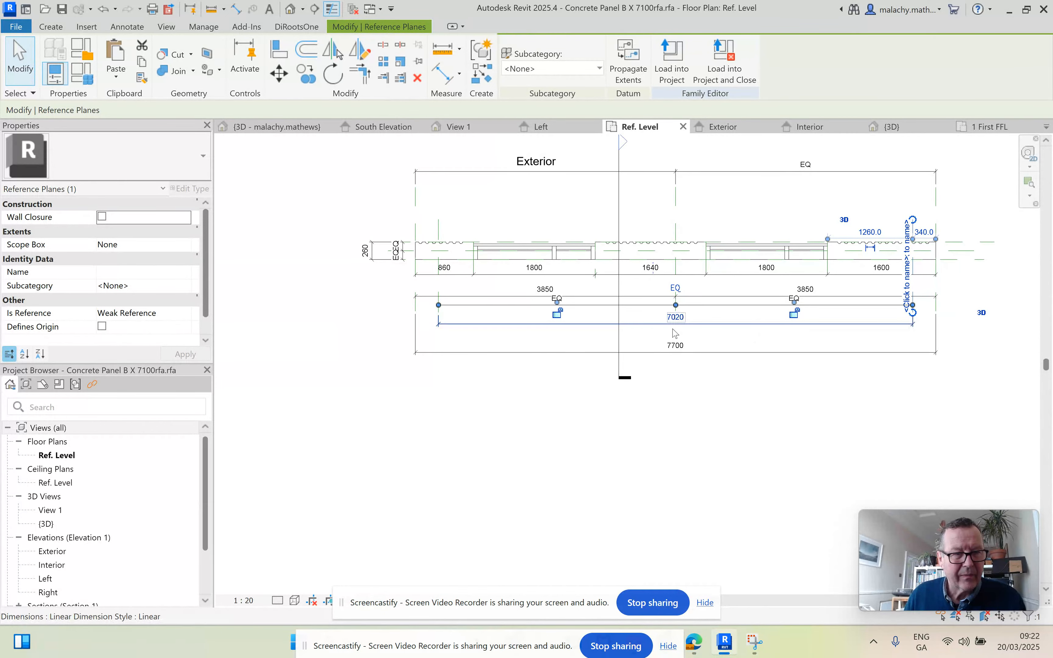
scroll(675, 330, "up", 3)
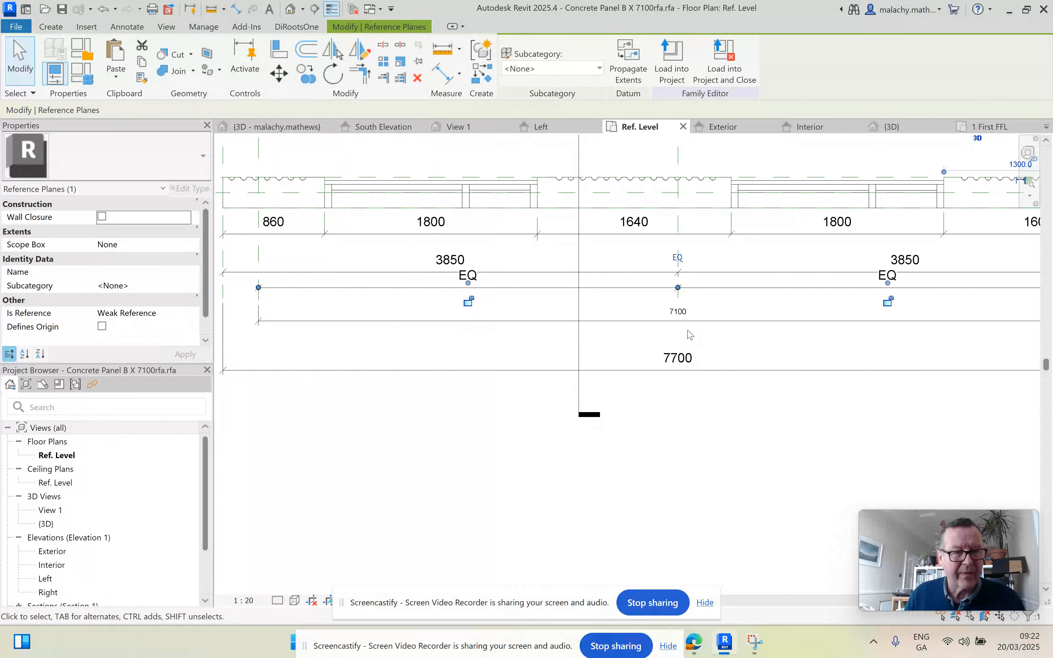
key("Escape")
scroll(741, 345, "down", 2)
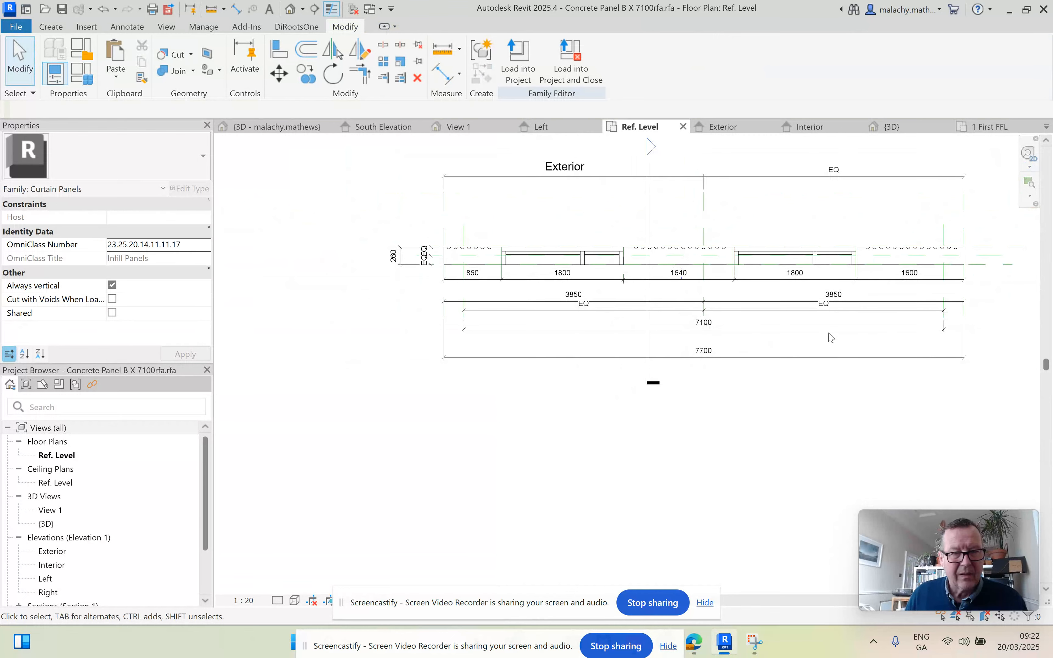
Edit the panel extrusion's sketch and align its right end line to the new right reference plane.
left_click(936, 271)
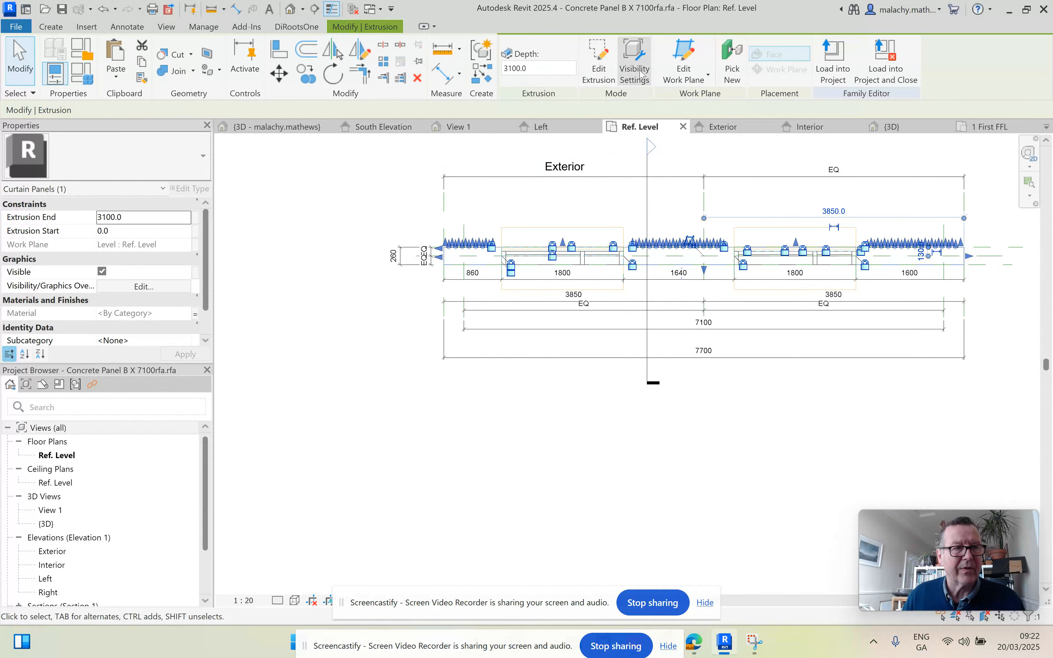
left_click(599, 81)
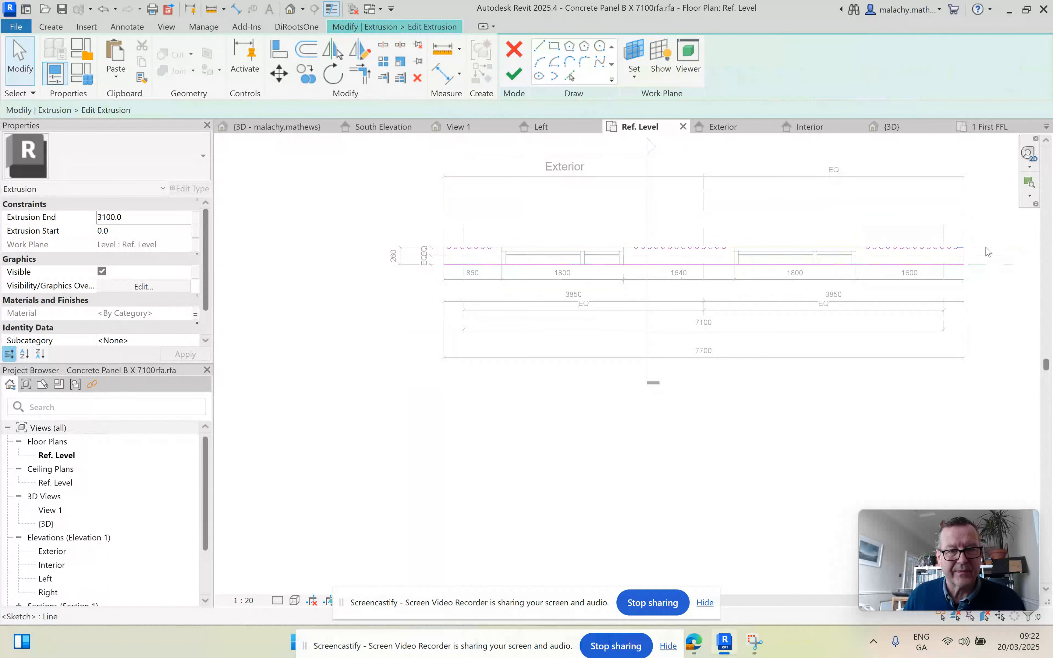
scroll(981, 259, "up", 2)
scroll(981, 258, "up", 1)
key("a")
key("l")
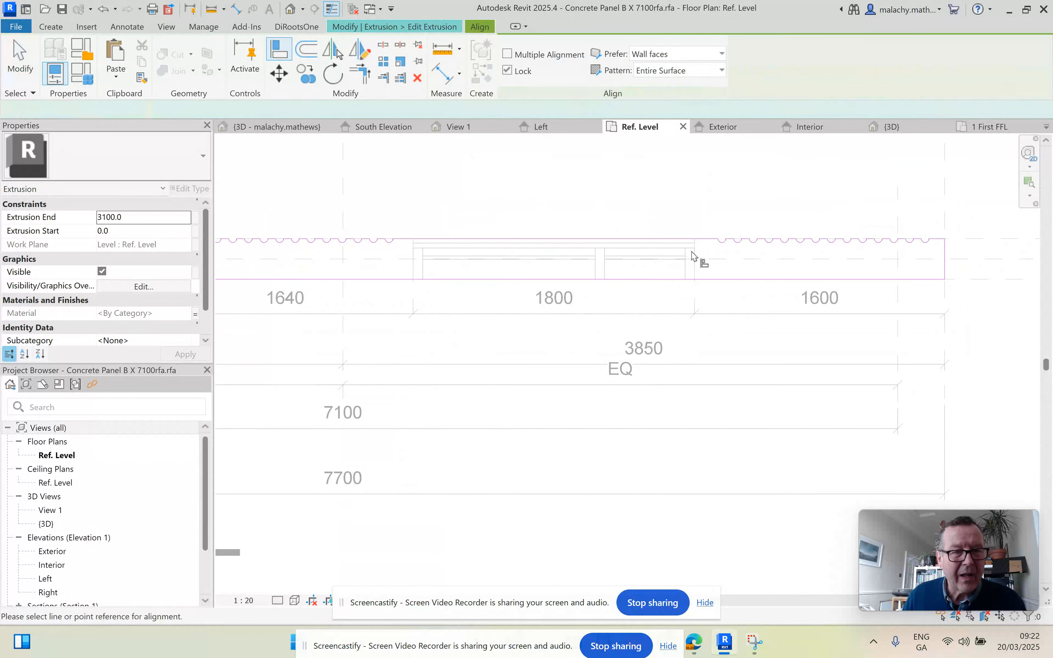
left_click(944, 268)
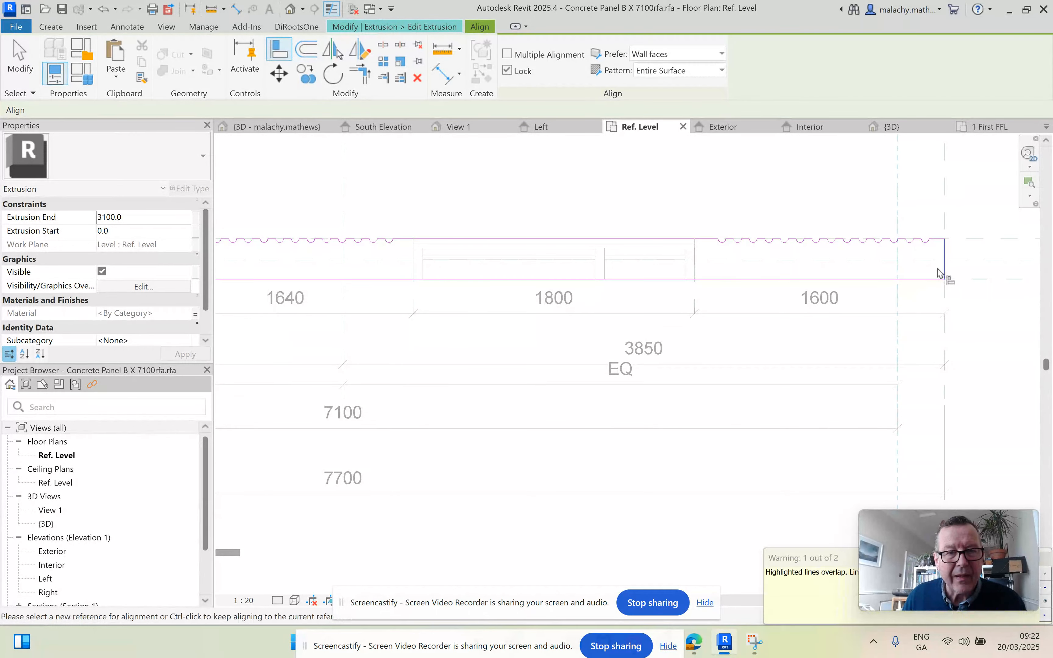
key("Escape")
key("Escape")
Delete the groove arcs and short exterior face lines at and beyond the new right reference plane.
scroll(929, 250, "up", 2)
left_click(928, 234)
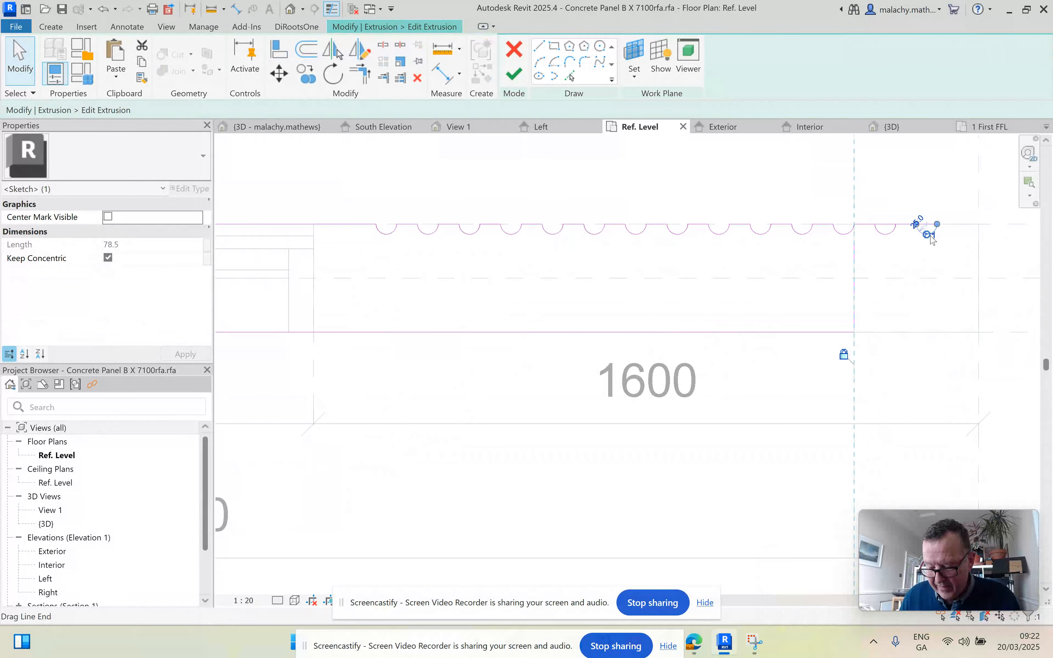
key("Delete")
left_click(929, 224)
key("Delete")
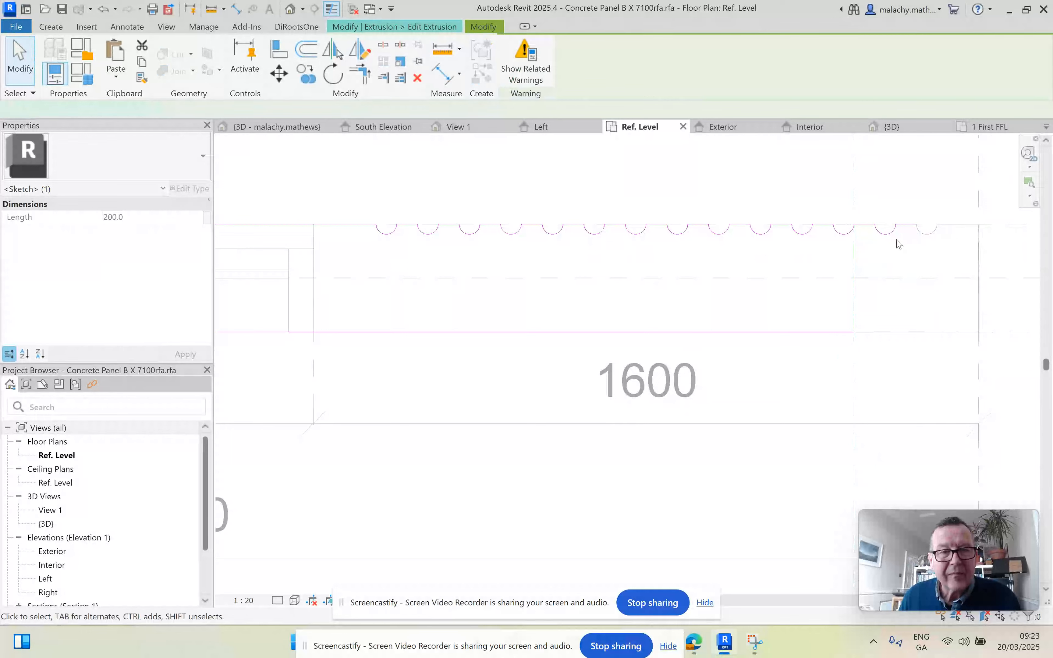
left_click(892, 232)
key("Delete")
left_click(909, 225)
key("Delete")
left_click(867, 228)
key("Delete")
left_click(844, 235)
key("Delete")
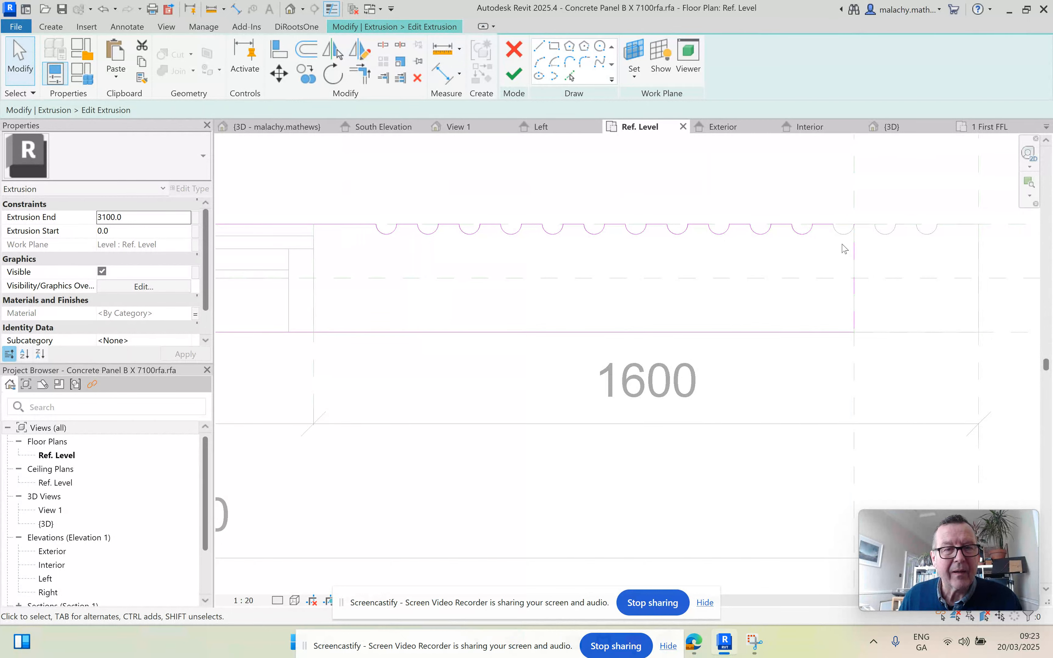
Trim the last remaining exterior face line and the right end line to a corner.
left_click(360, 74)
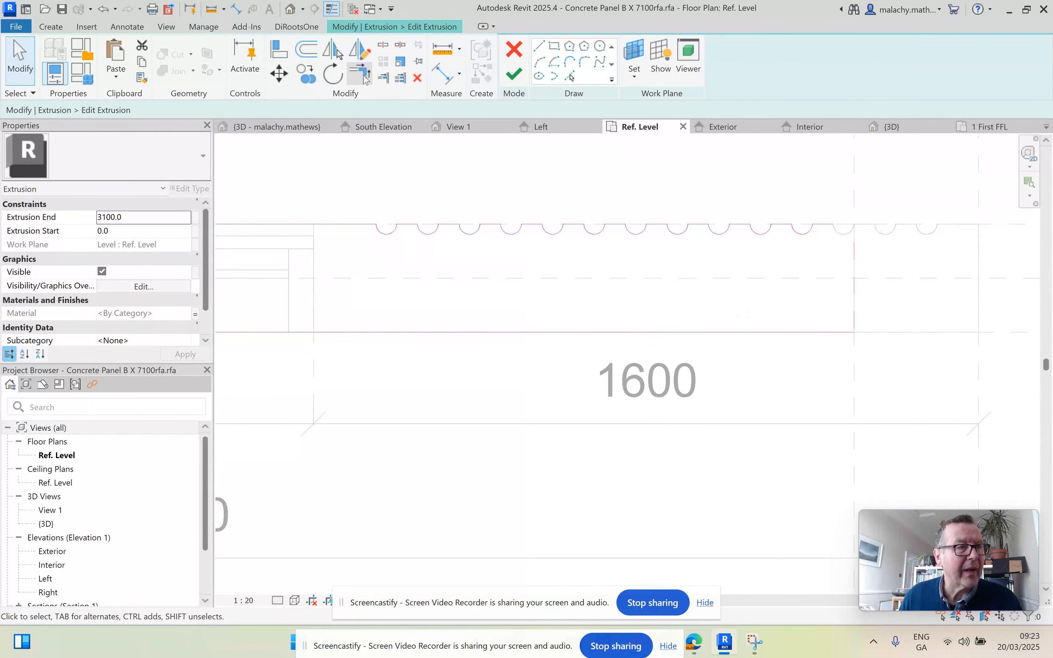
left_click(826, 234)
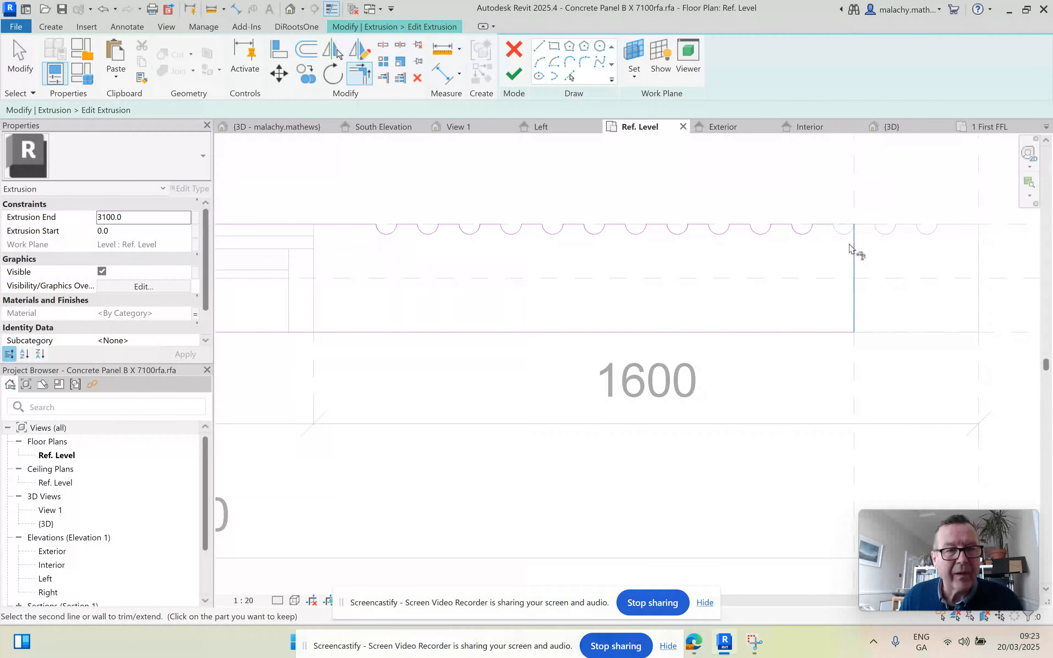
left_click(854, 293)
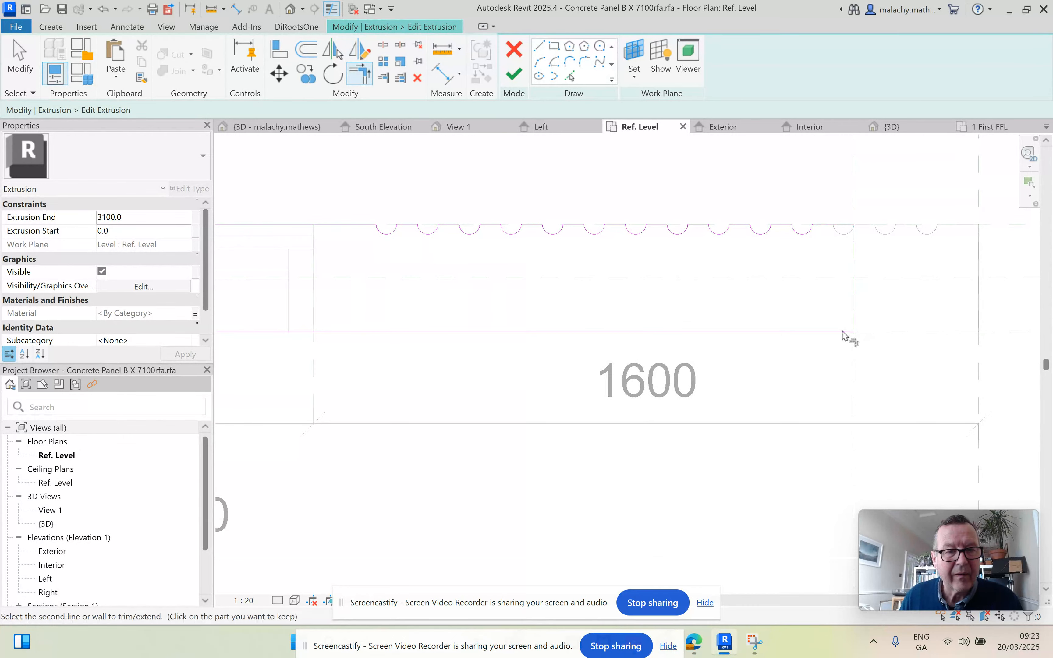
Delete the groove arcs and short exterior face lines outside the new left reference plane.
scroll(844, 355, "down", 5)
middle_click_drag(649, 403, 813, 402)
scroll(566, 348, "up", 5)
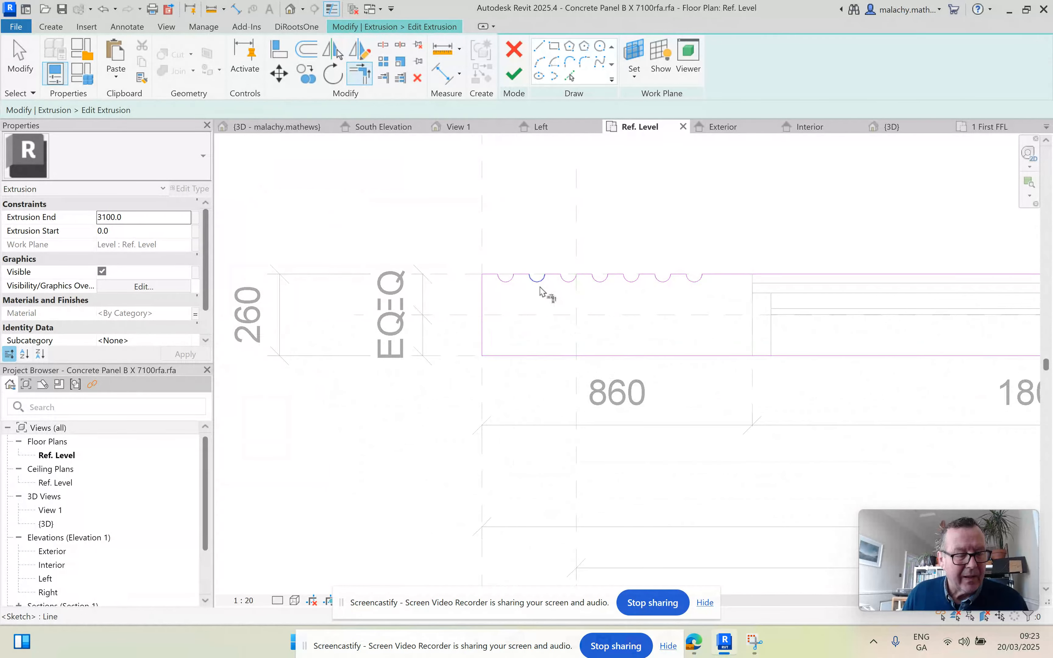
key("Escape")
key("Escape")
left_click(570, 286)
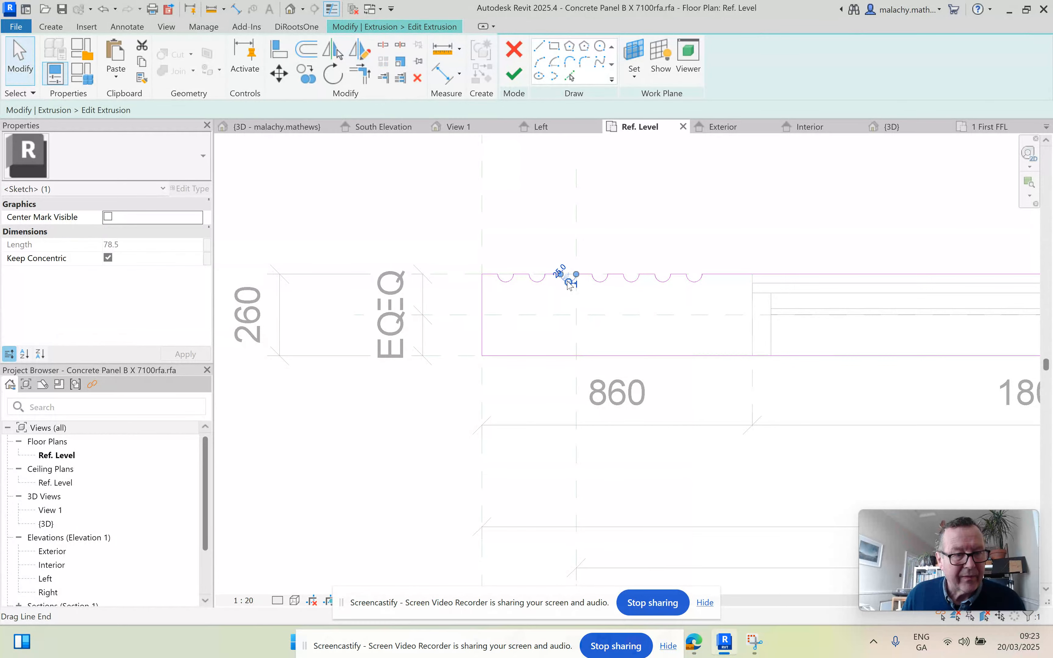
key("Delete")
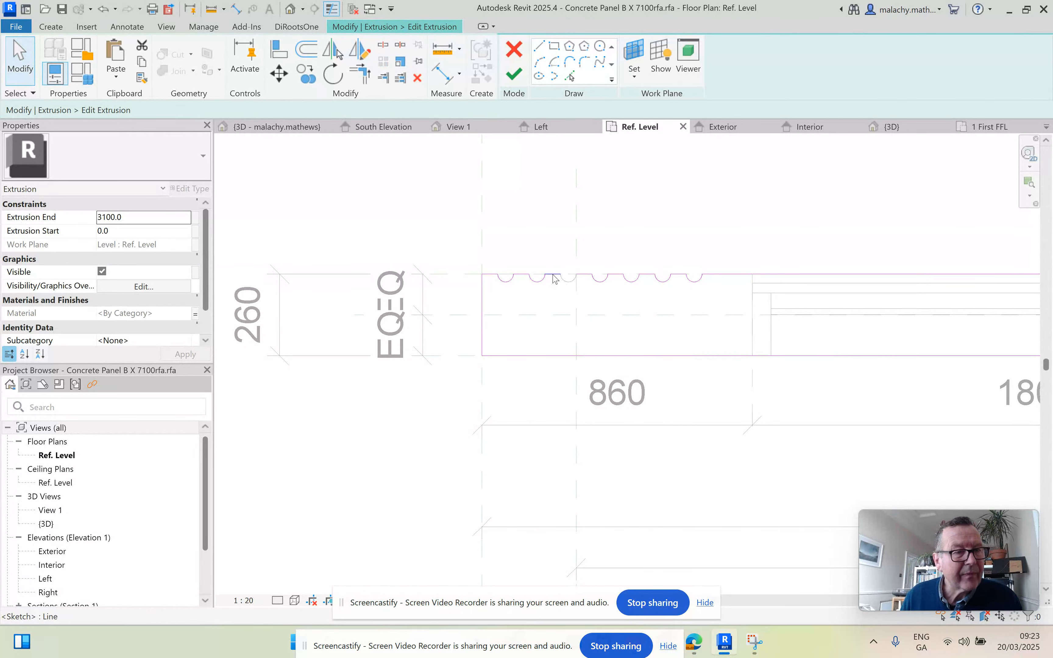
left_click(543, 283)
key("Delete")
left_click(509, 283)
key("Delete")
left_click(489, 275)
left_click(494, 302)
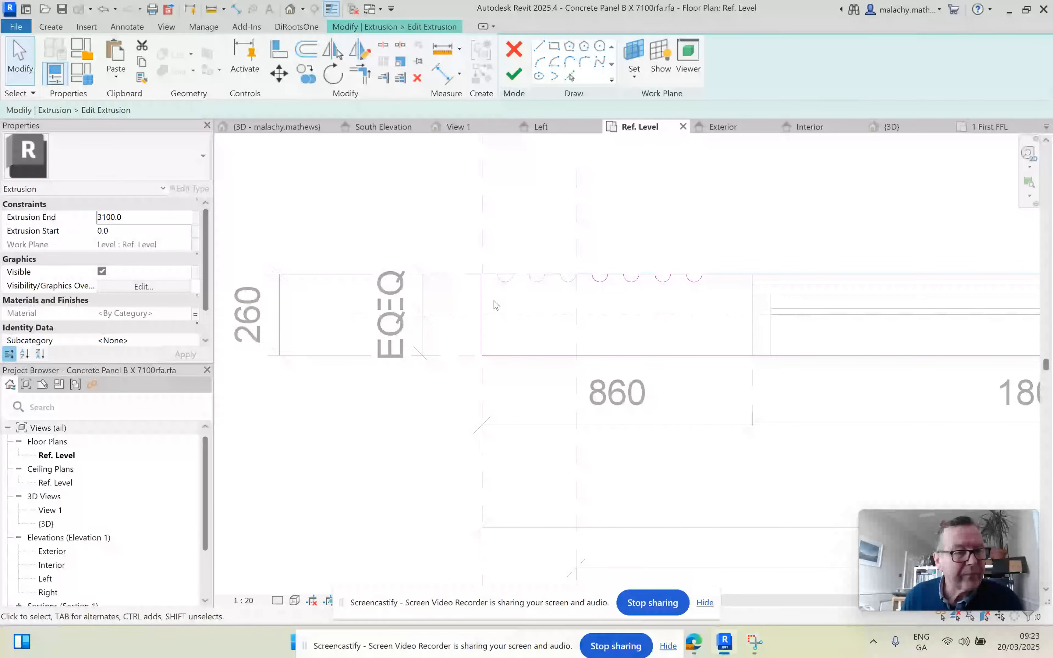
left_click(484, 276)
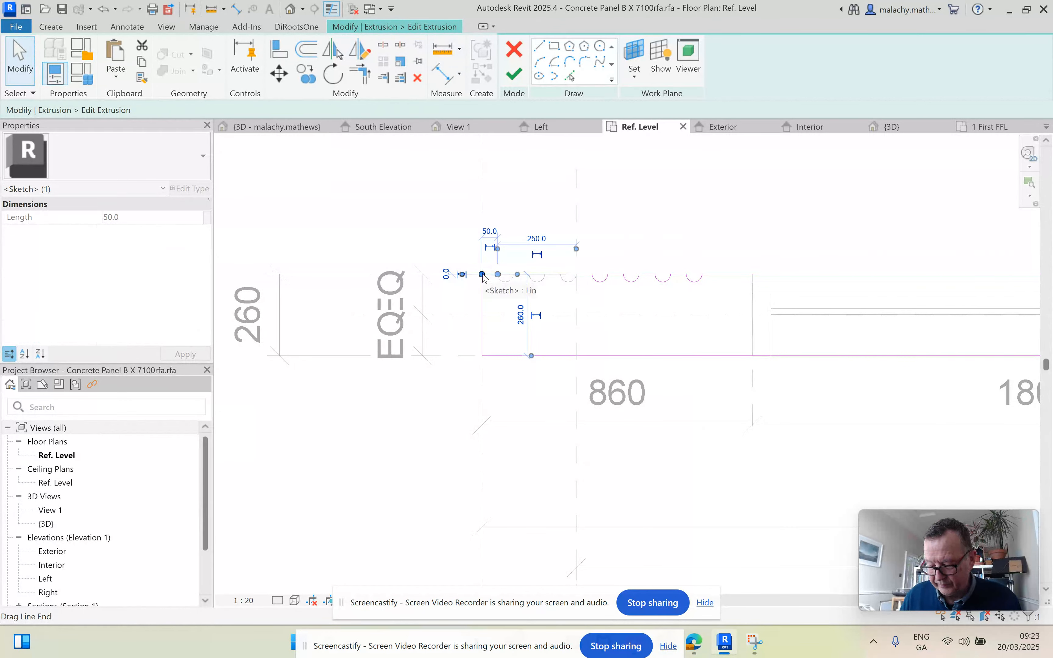
key("Delete")
Align the sketch's left end line to the new left reference plane.
key("a")
key("l")
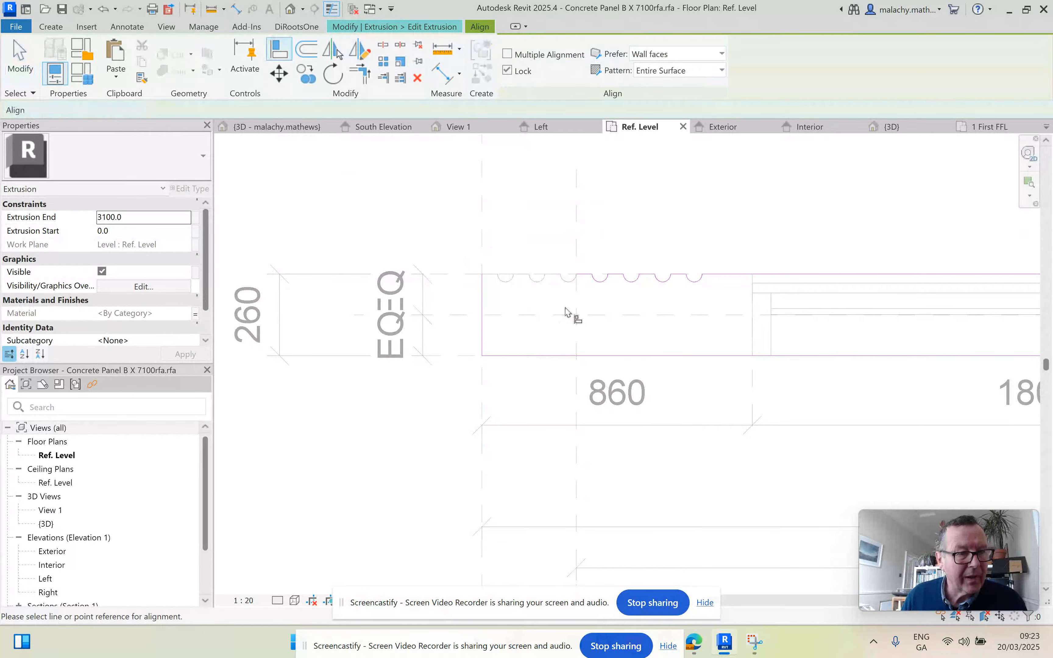
left_click(577, 299)
left_click(484, 298)
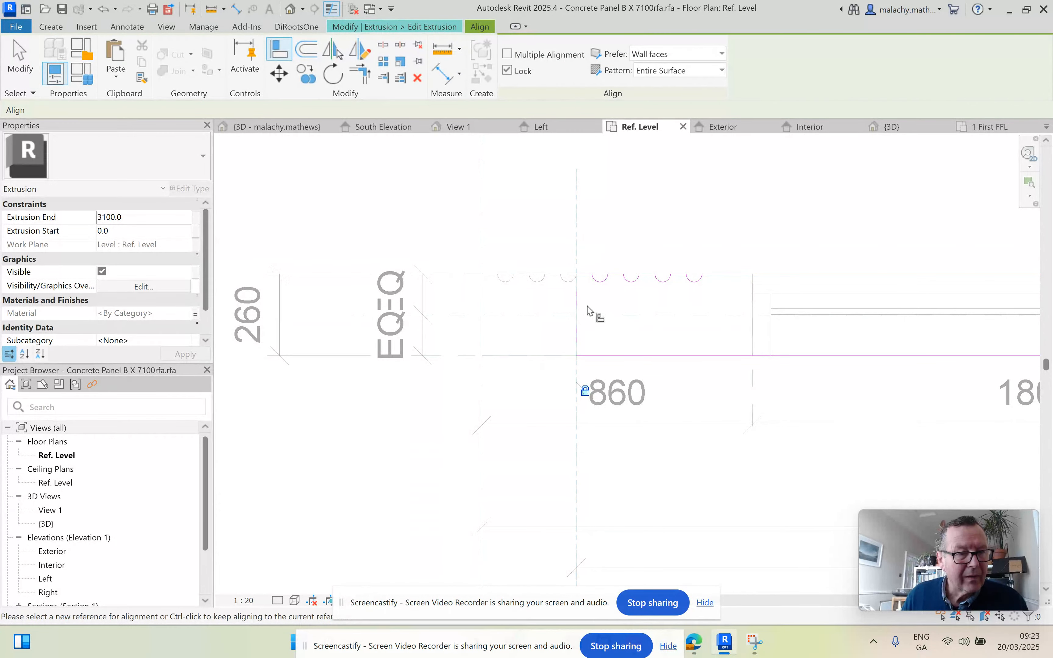
Finish the shortened panel extrusion sketch and deselect the extrusion.
scroll(616, 214, "down", 2)
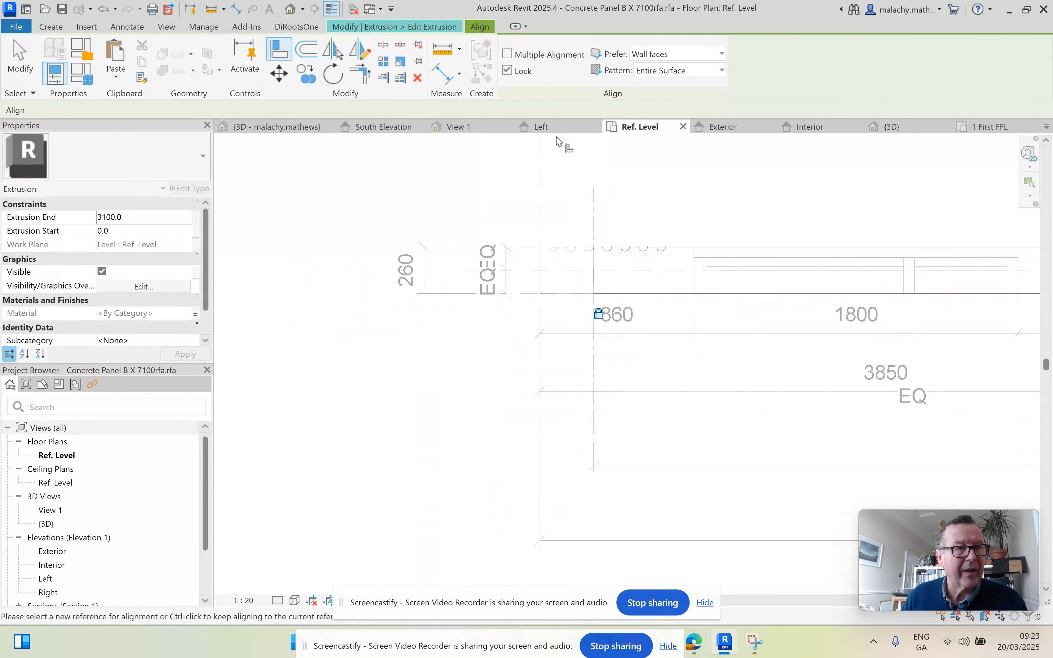
left_click(421, 27)
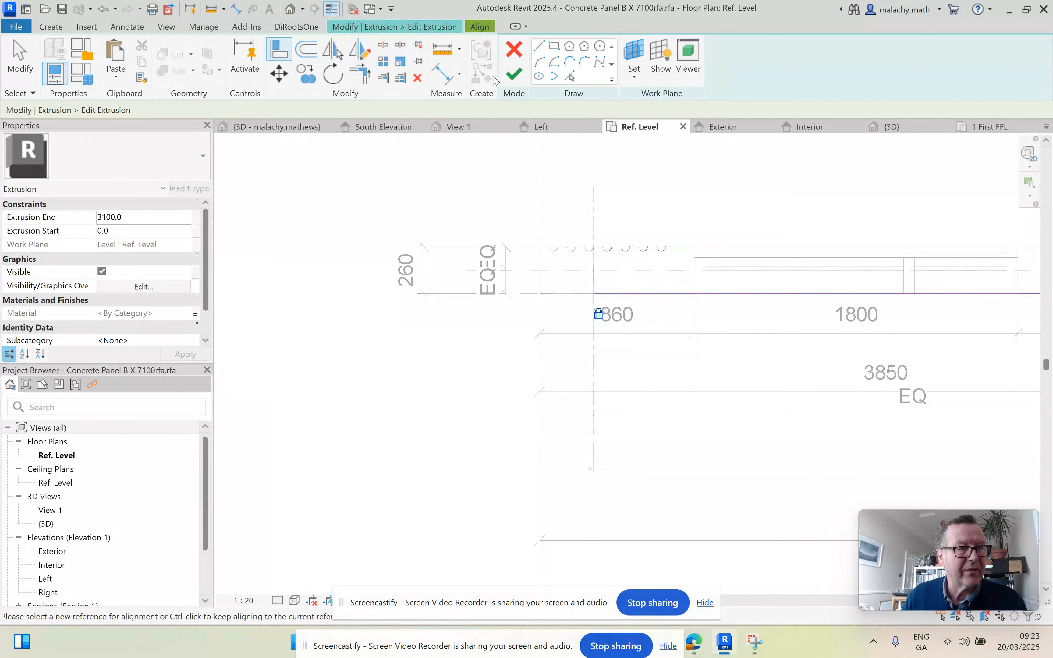
left_click(514, 75)
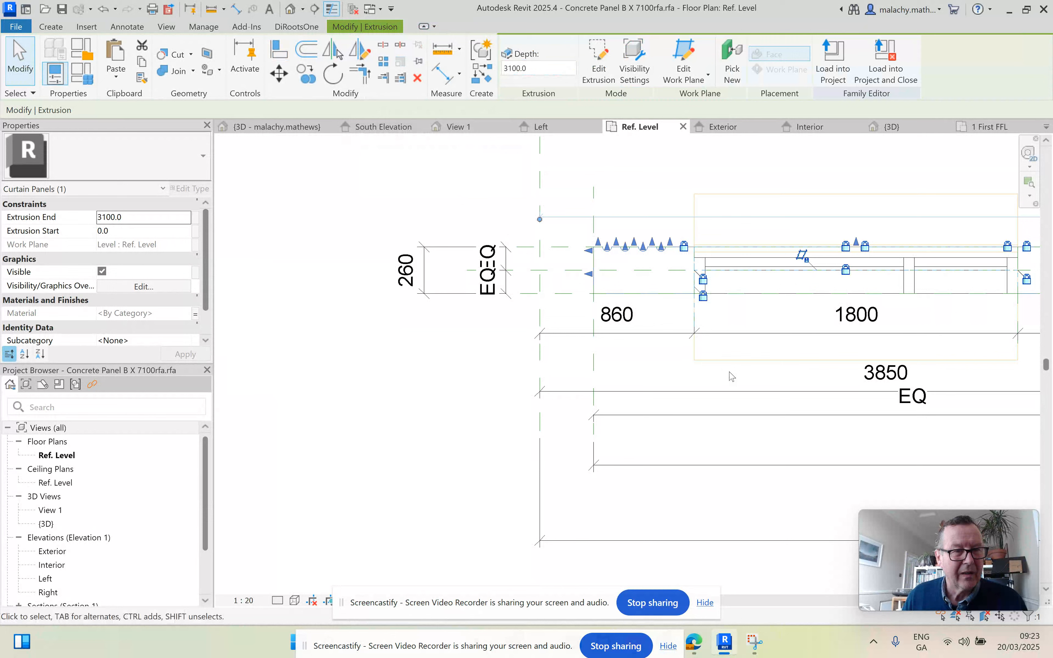
scroll(730, 376, "down", 4)
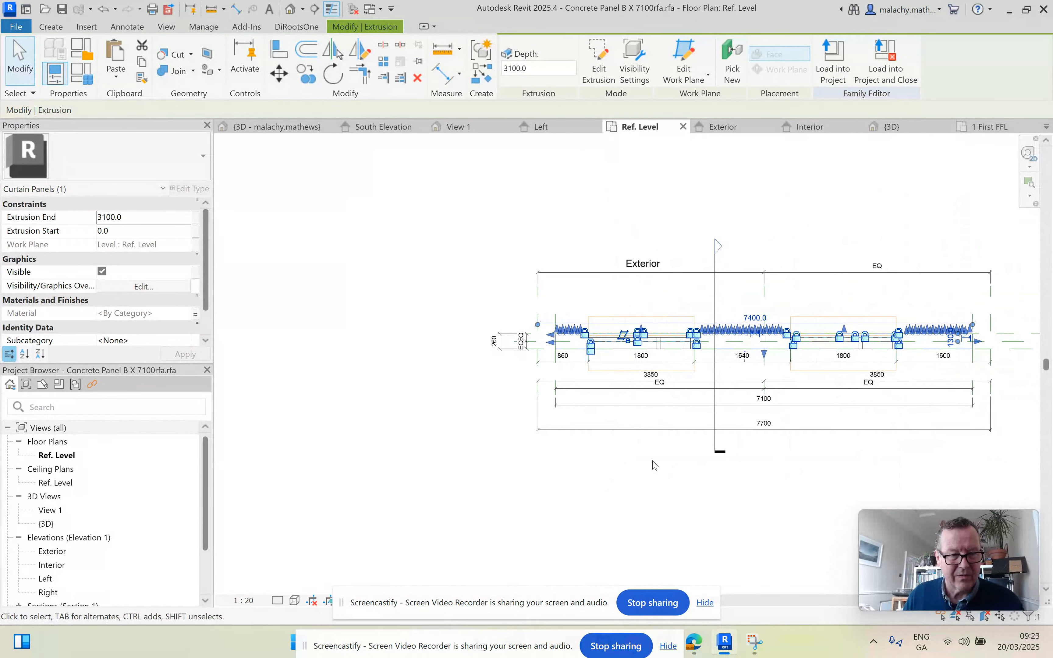
left_click(655, 465)
Delete the overall 7700 mm dimension and the 3850 mm half-width dimension string below the panel plan.
left_click(658, 430)
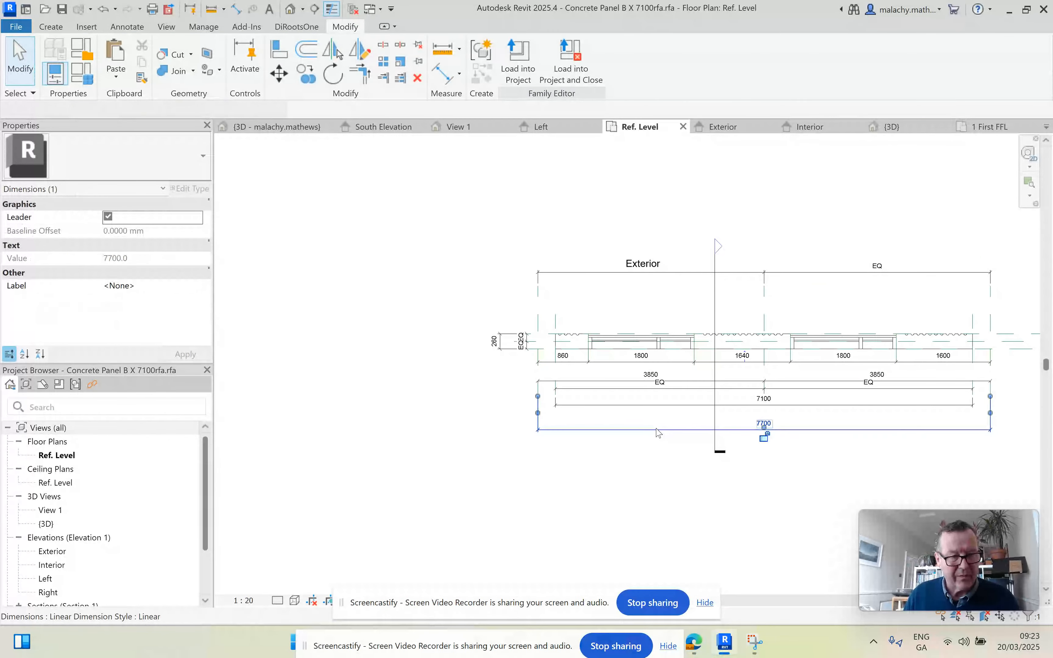
key("Delete")
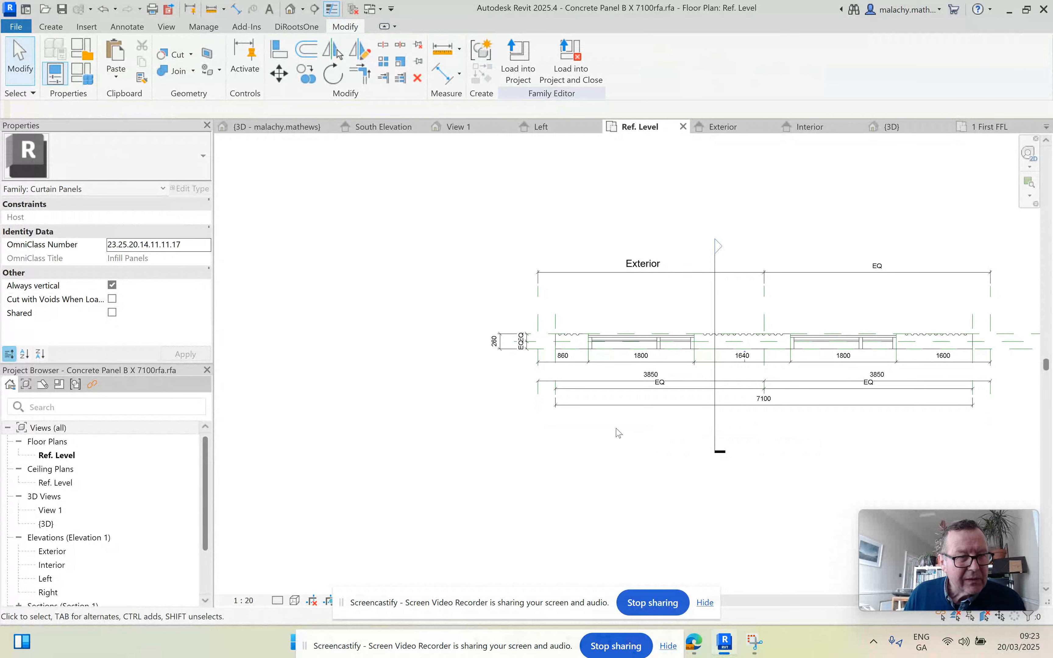
left_click(796, 384)
key("Escape")
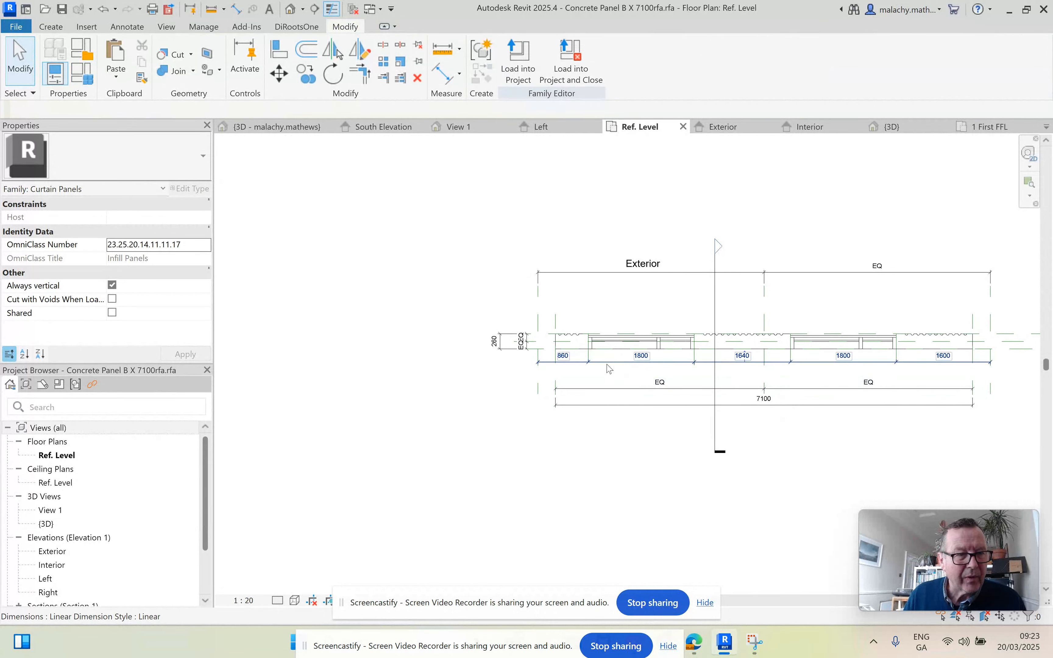
Move the end witness lines of the window setting-out dimension string to the new left and right reference planes.
scroll(544, 366, "up", 4)
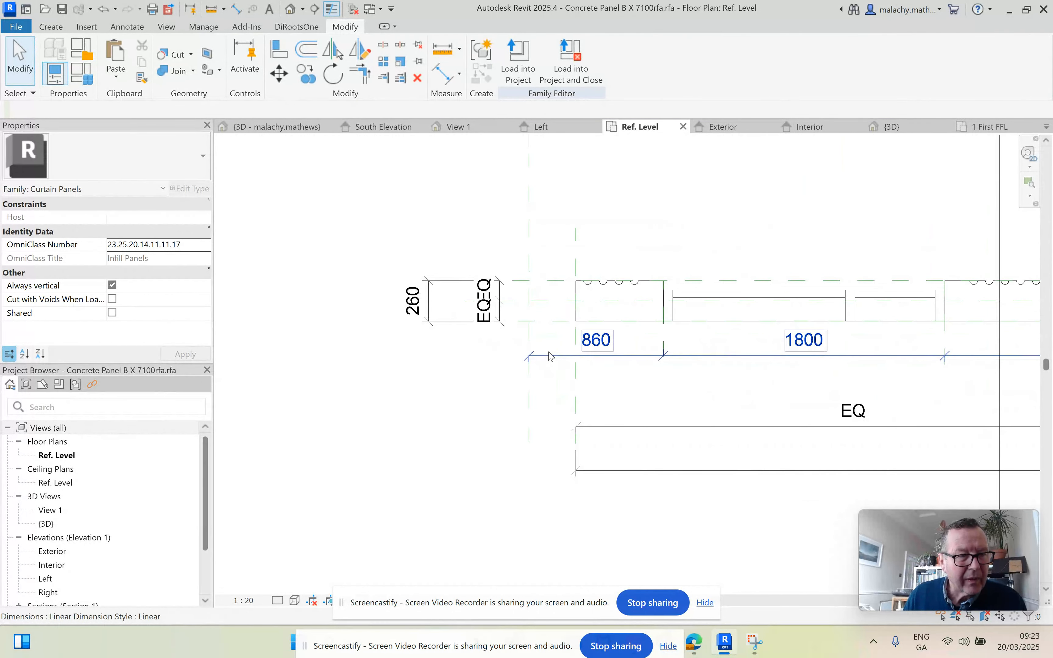
left_click(548, 359)
left_click_drag(576, 357, 576, 358)
scroll(740, 398, "down", 3)
middle_click_drag(818, 394, 521, 389)
scroll(888, 382, "up", 3)
scroll(957, 367, "up", 2)
left_click_drag(956, 366, 909, 367)
scroll(904, 395, "down", 3)
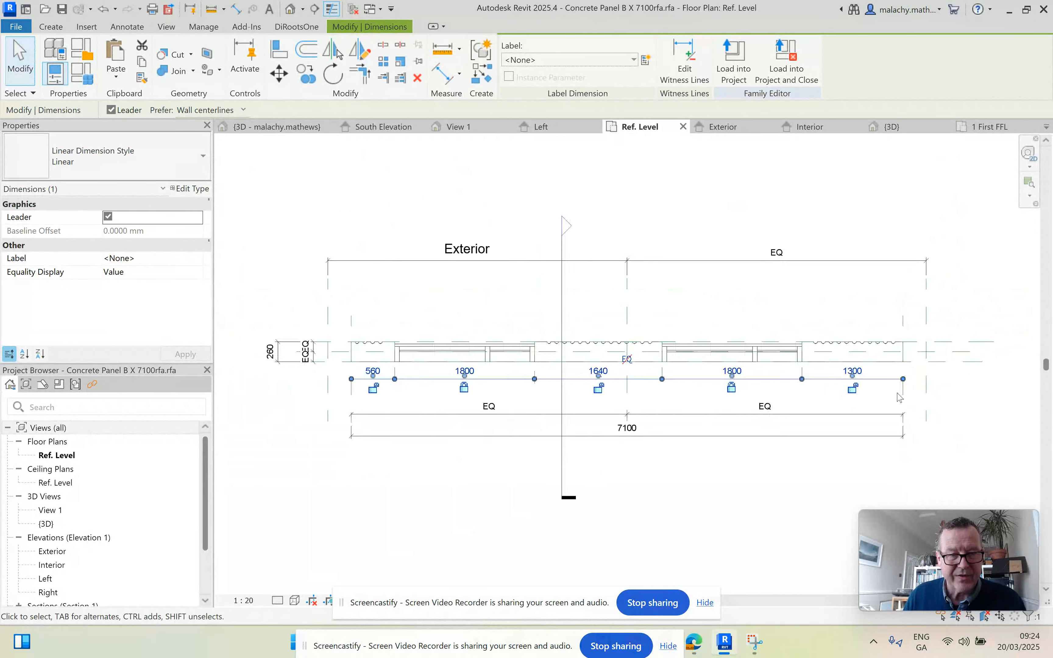
scroll(898, 394, "down", 1)
left_click(844, 458)
scroll(824, 457, "down", 2)
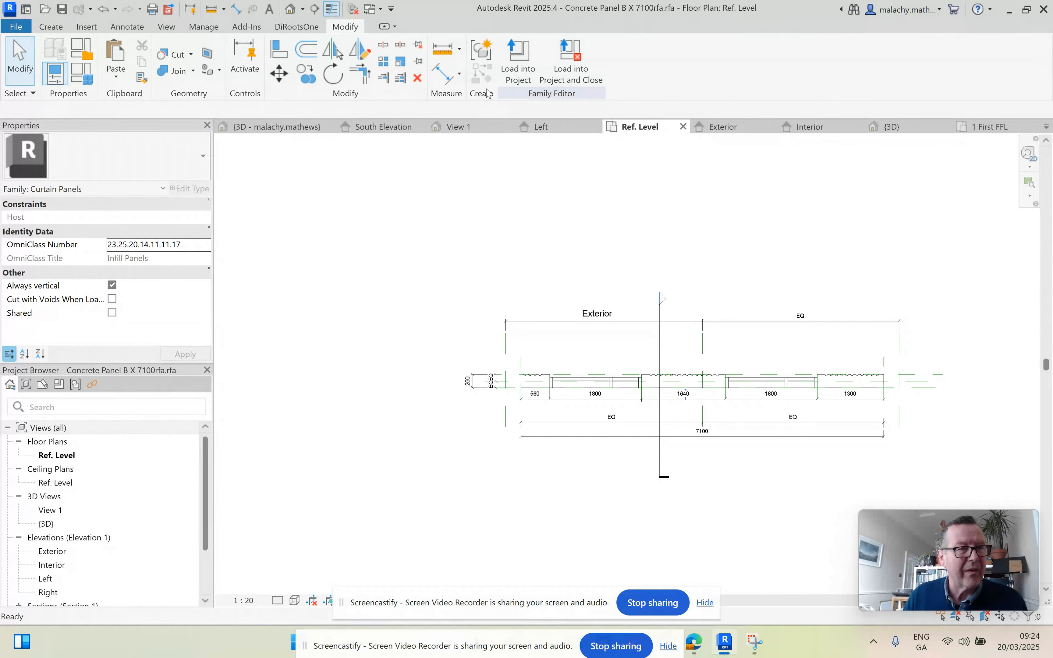
Load the modified panel family into the building project and open the South Elevation.
left_click(527, 78)
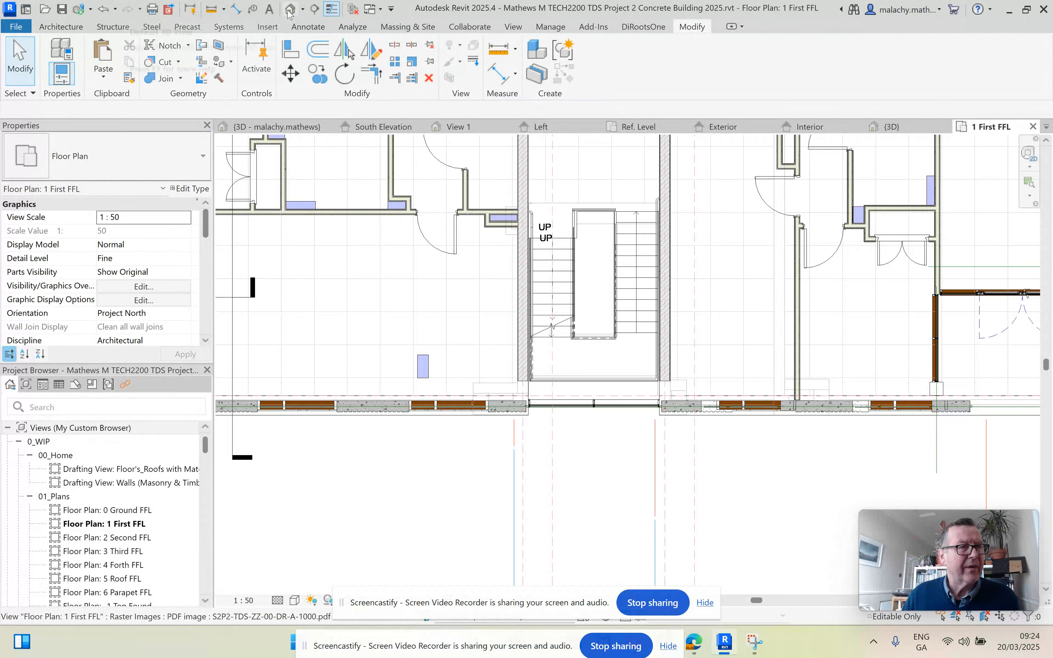
left_click(385, 127)
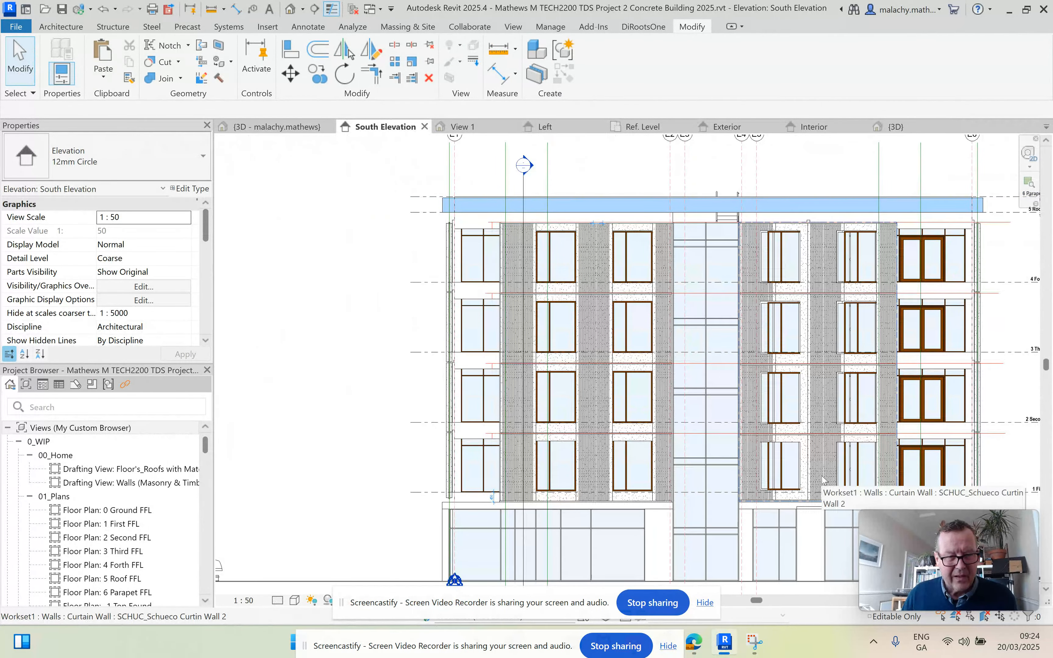
middle_click_drag(823, 478, 740, 447)
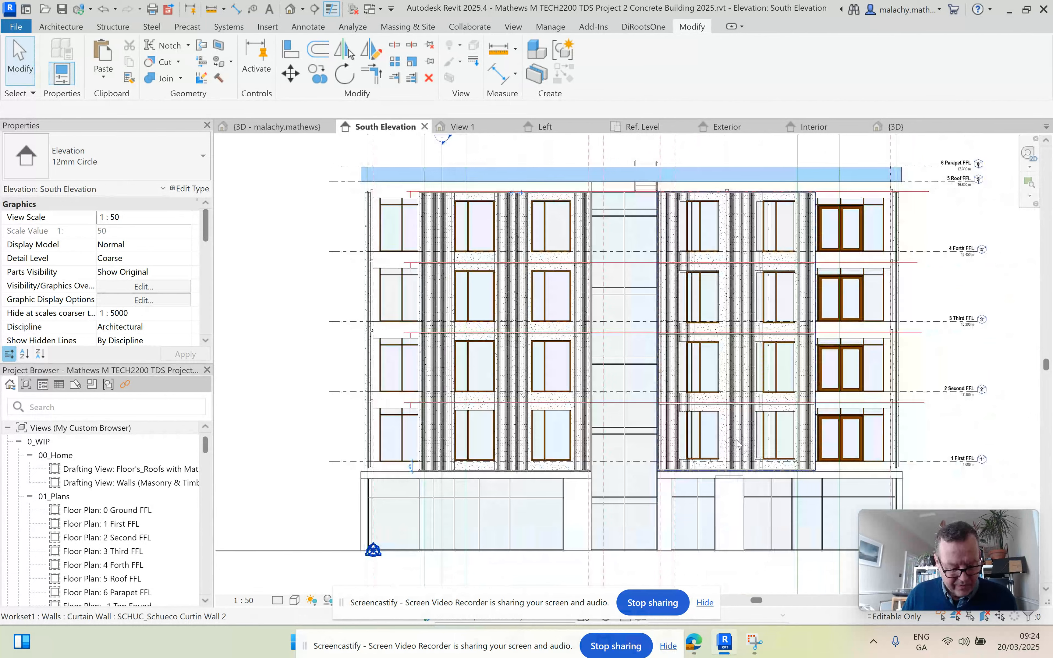
Change the four stacked Concrete Panel B panels of the shorter curtain wall to the Concrete Panel B X 7100rfa type.
key("Tab")
left_click(737, 443)
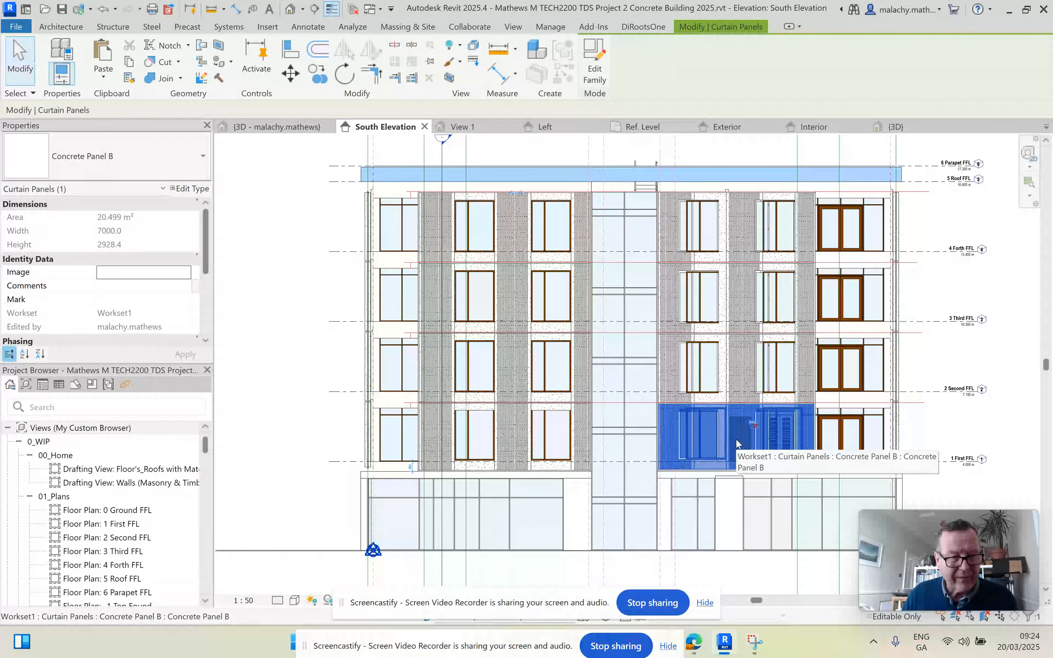
right_click(737, 443)
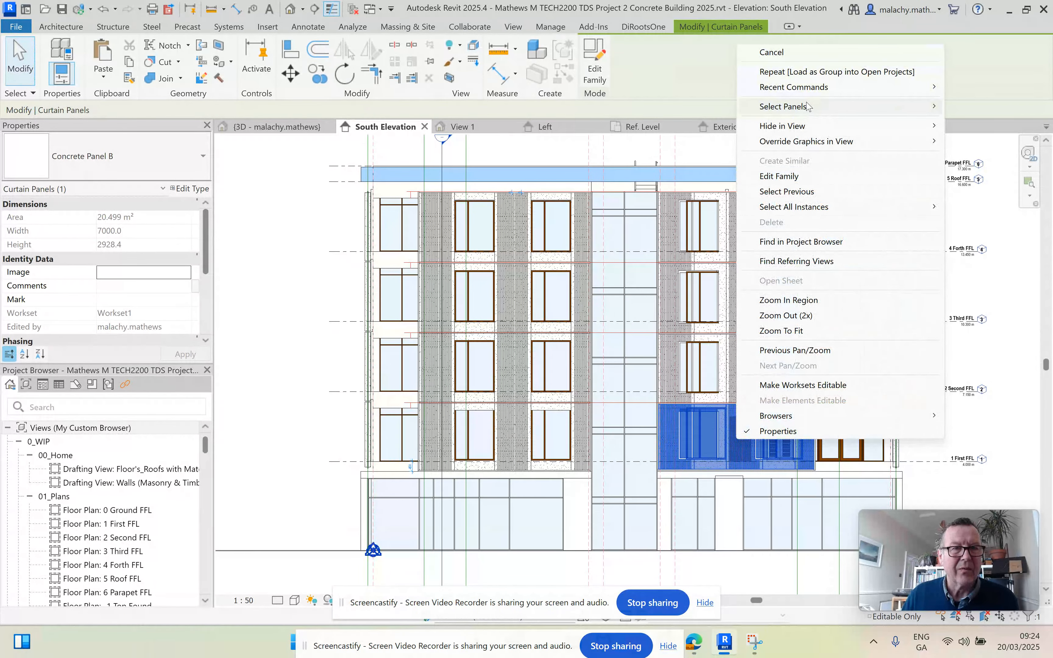
mouse_move(846, 113)
left_click(657, 137)
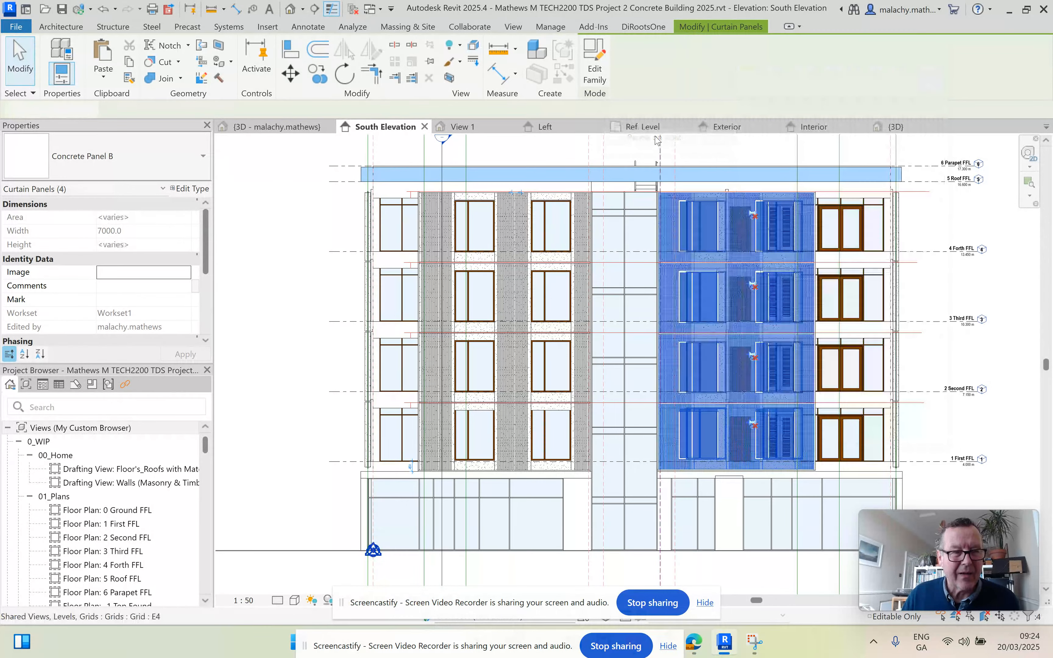
left_click(169, 171)
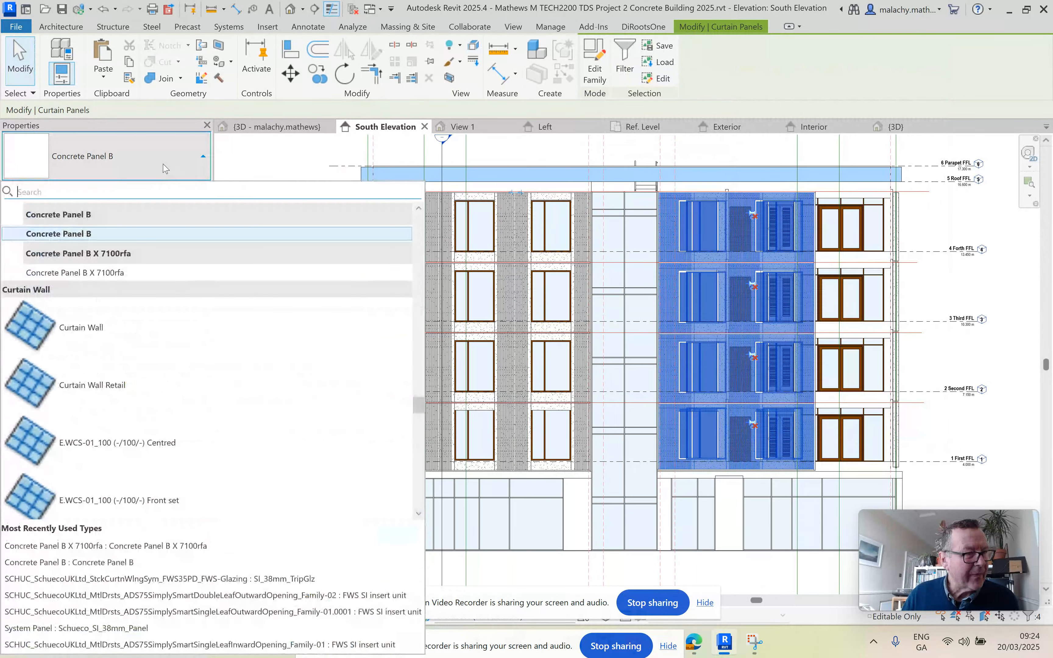
left_click(114, 277)
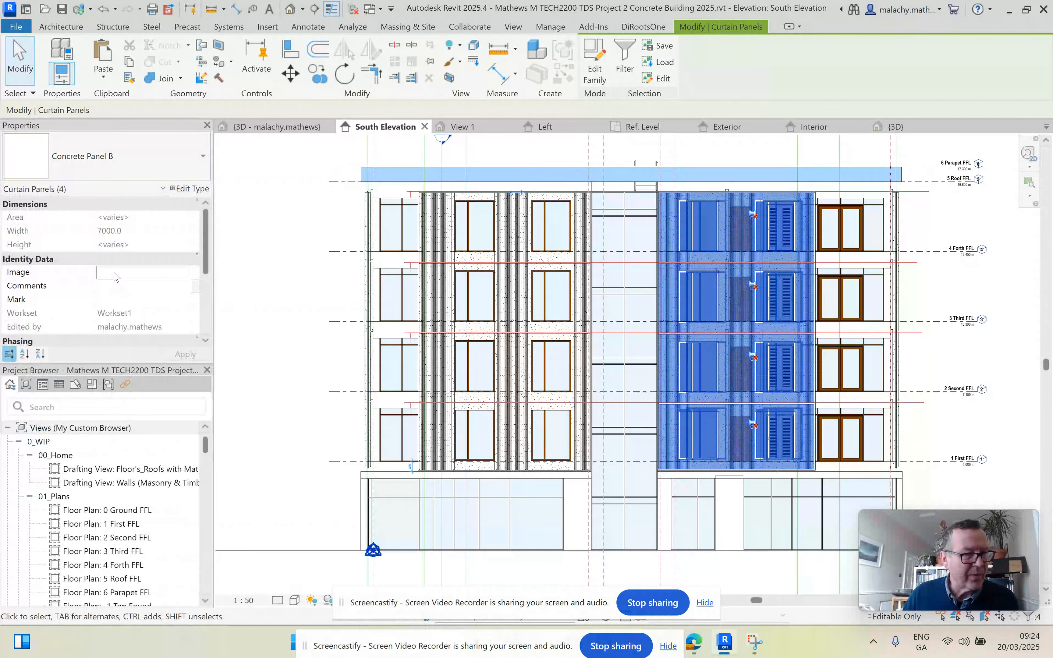
left_click(325, 368)
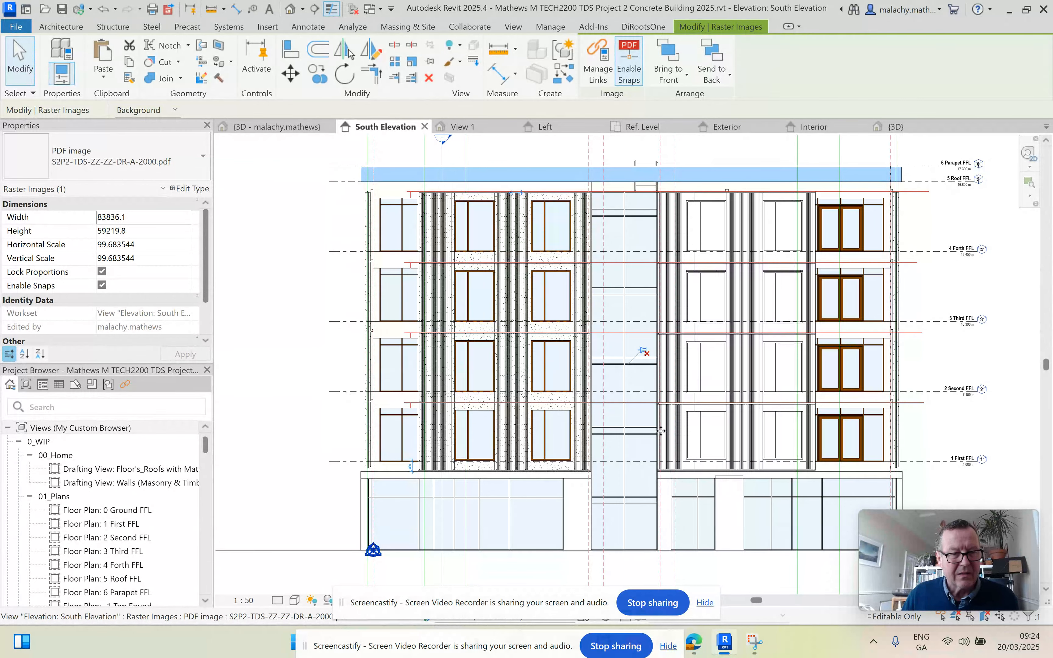
Compare the replaced panels with the family's Exterior elevation and inspect the void extrusions at both windows in the Ref. Level plan.
scroll(783, 440, "up", 5)
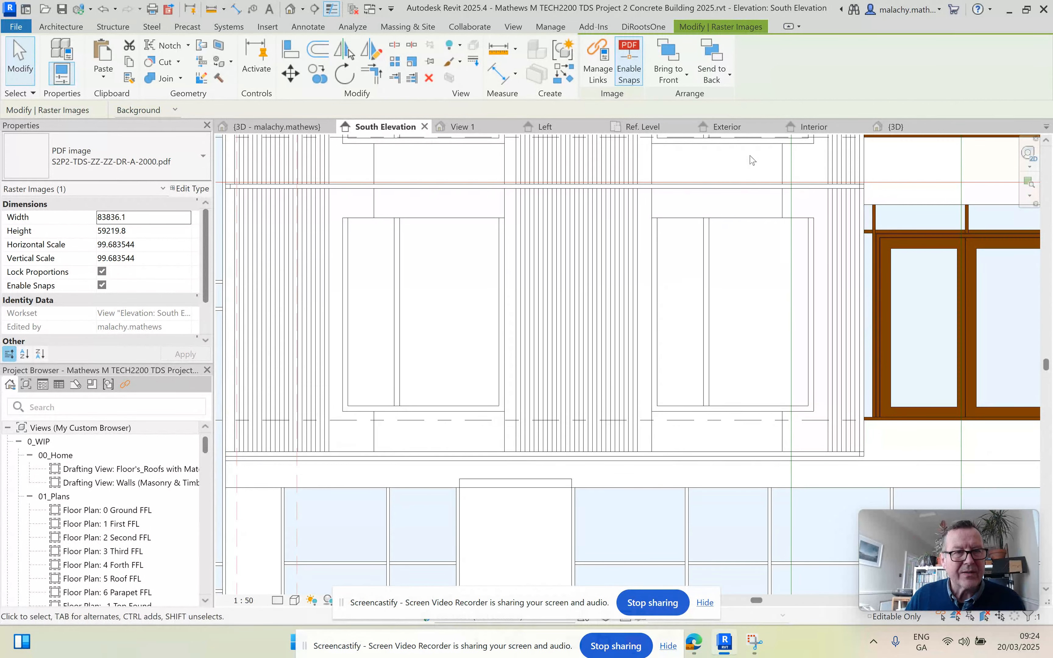
left_click(752, 130)
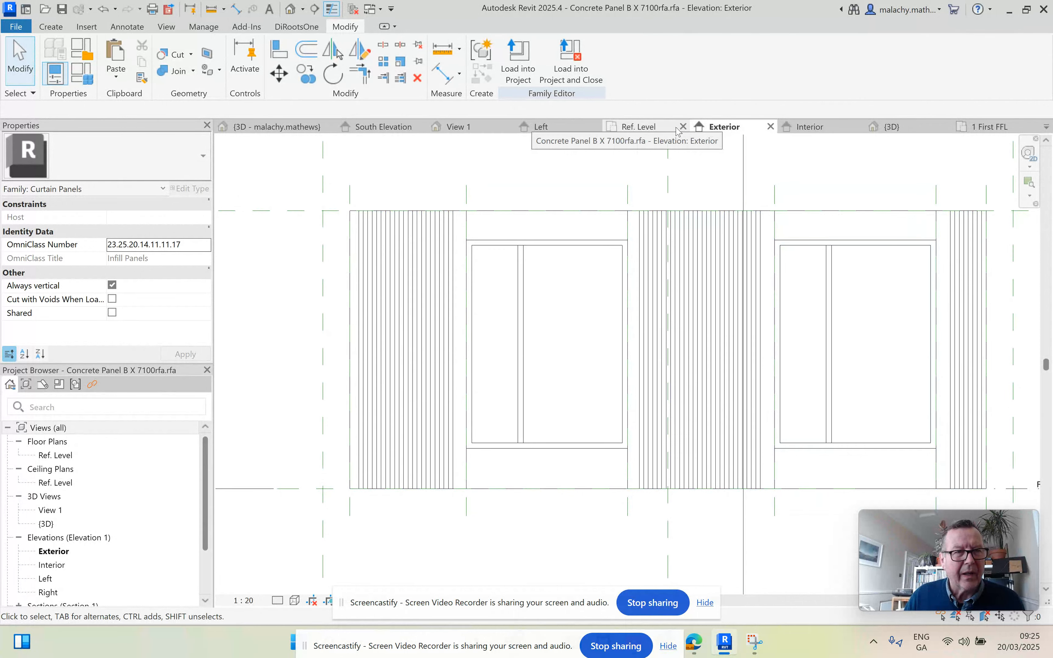
left_click(640, 127)
scroll(848, 414, "up", 2)
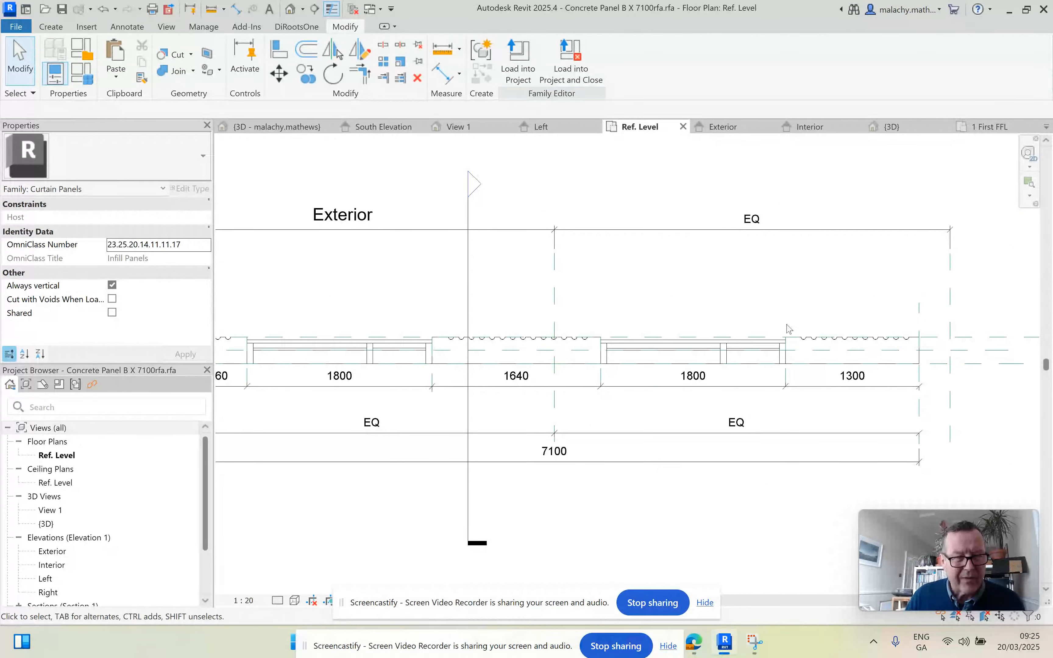
left_click(782, 342)
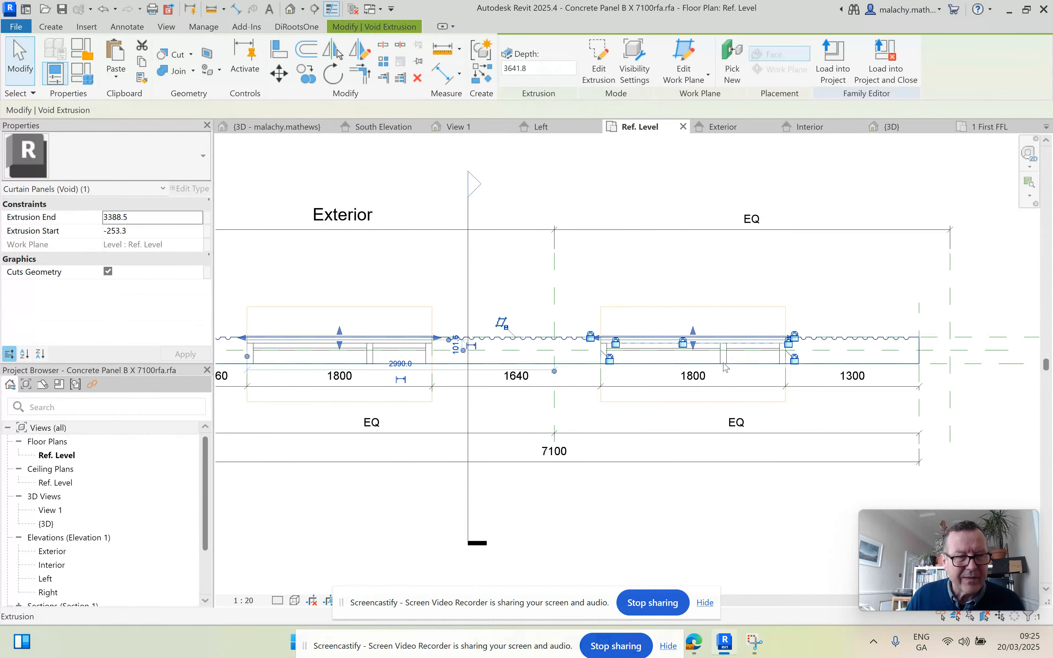
scroll(774, 348, "up", 3)
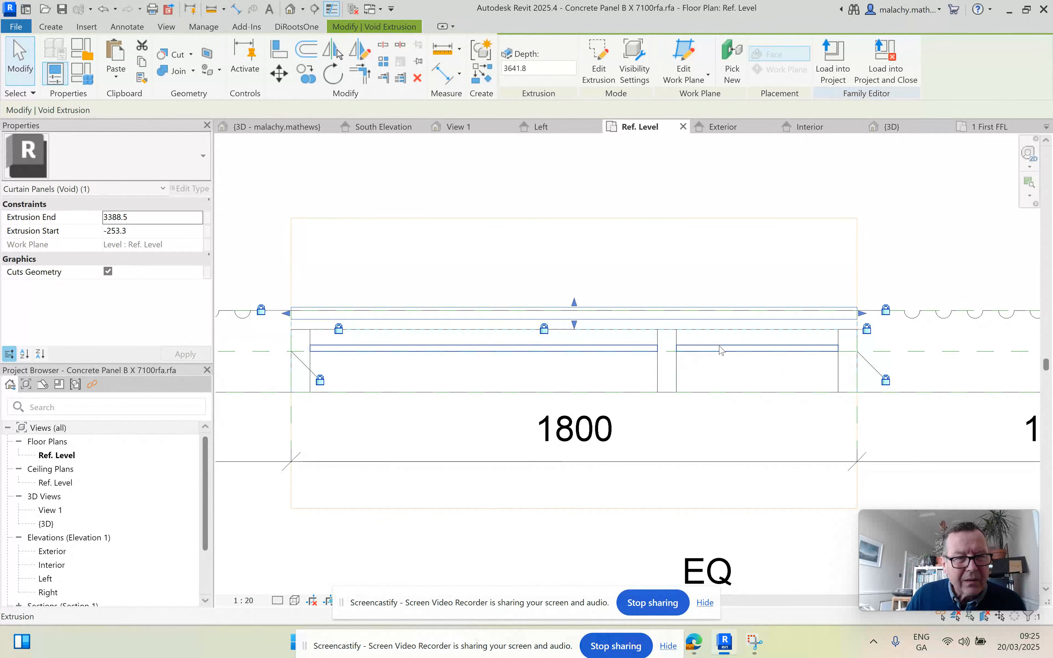
left_click(854, 262)
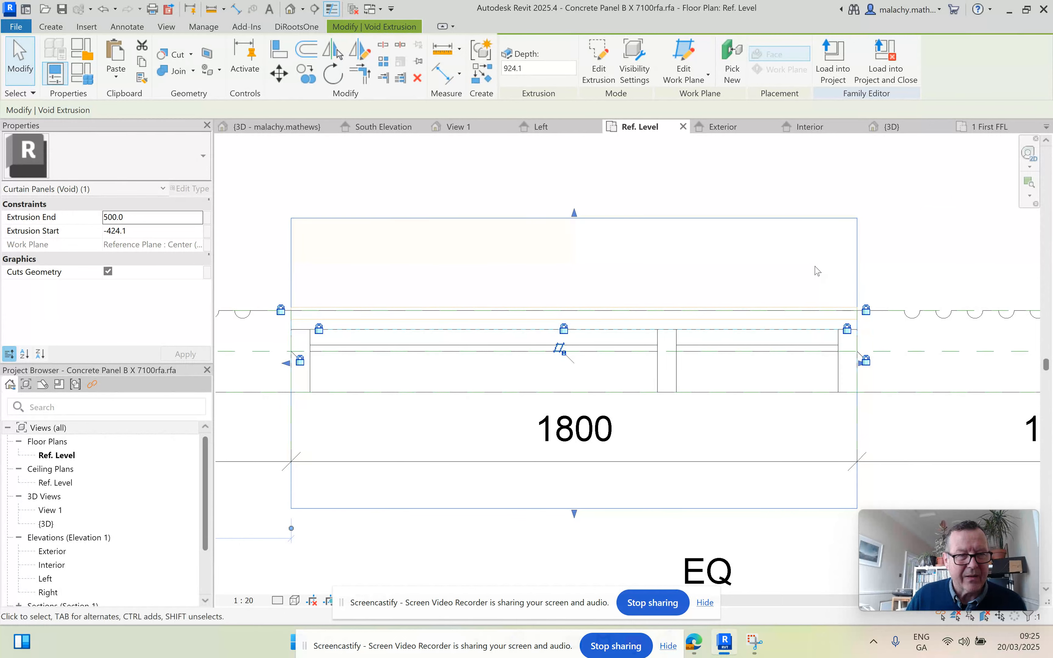
scroll(805, 270, "down", 3)
middle_click_drag(805, 271, 541, 277)
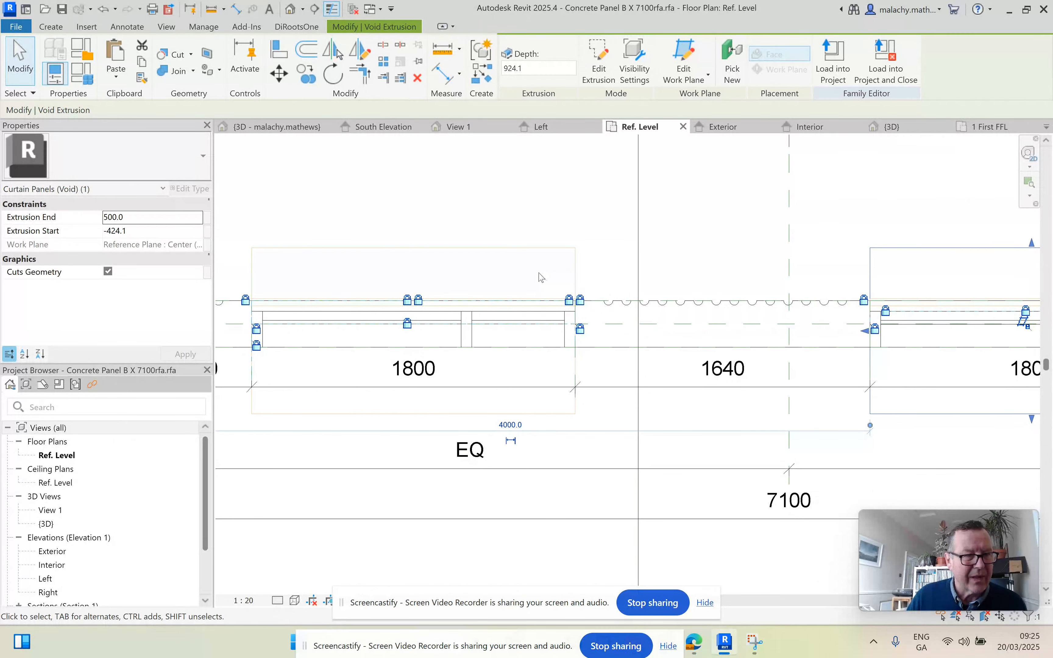
left_click(527, 309)
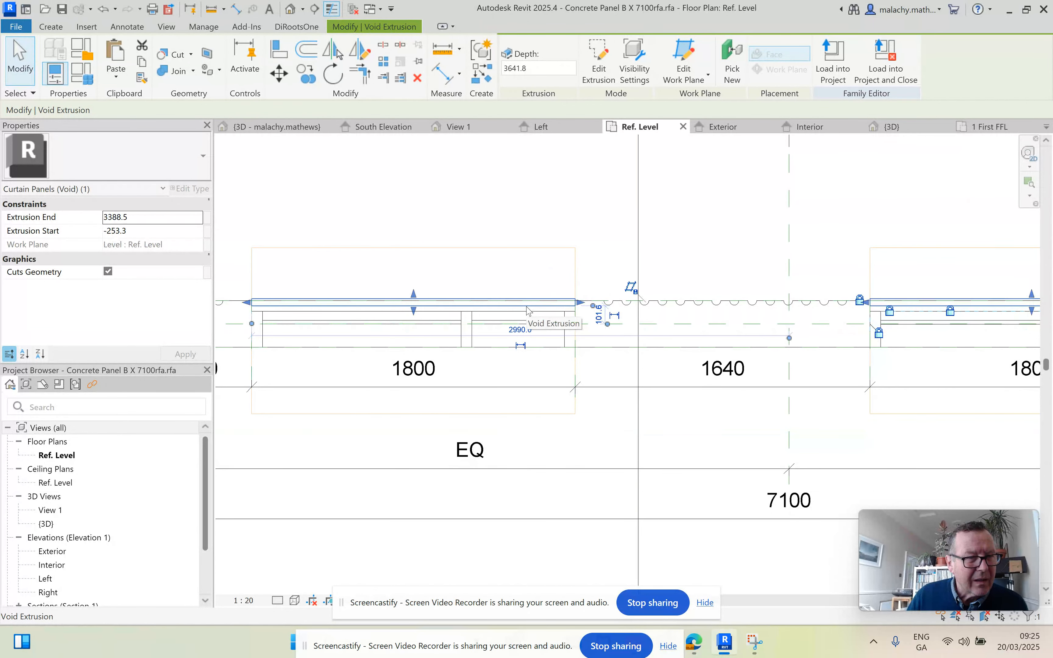
left_click(592, 271)
scroll(592, 271, "down", 2)
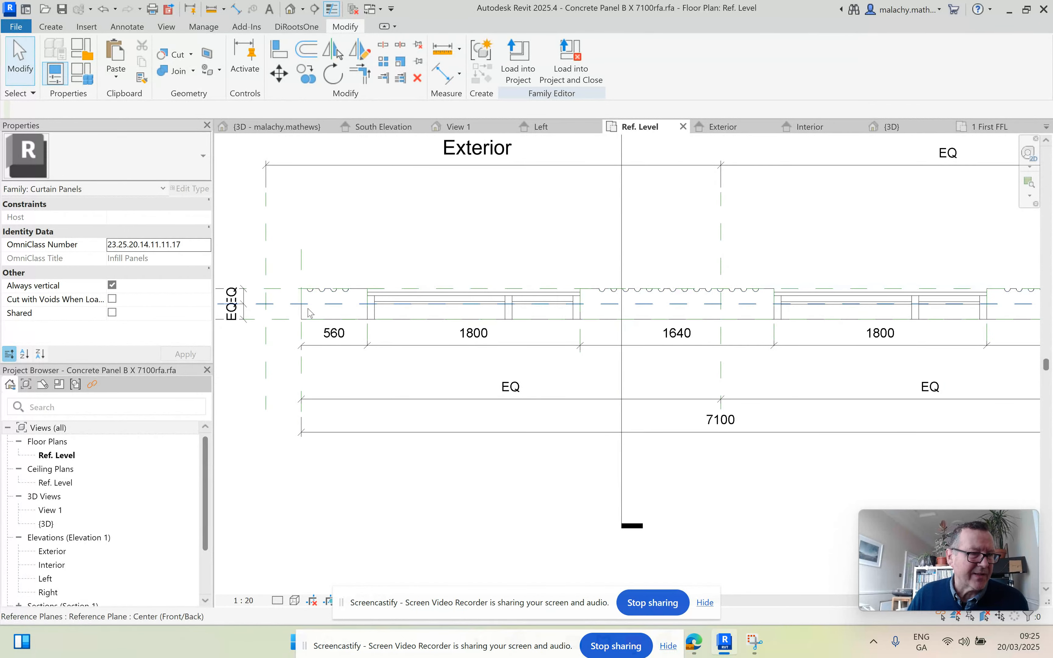
left_click(367, 291)
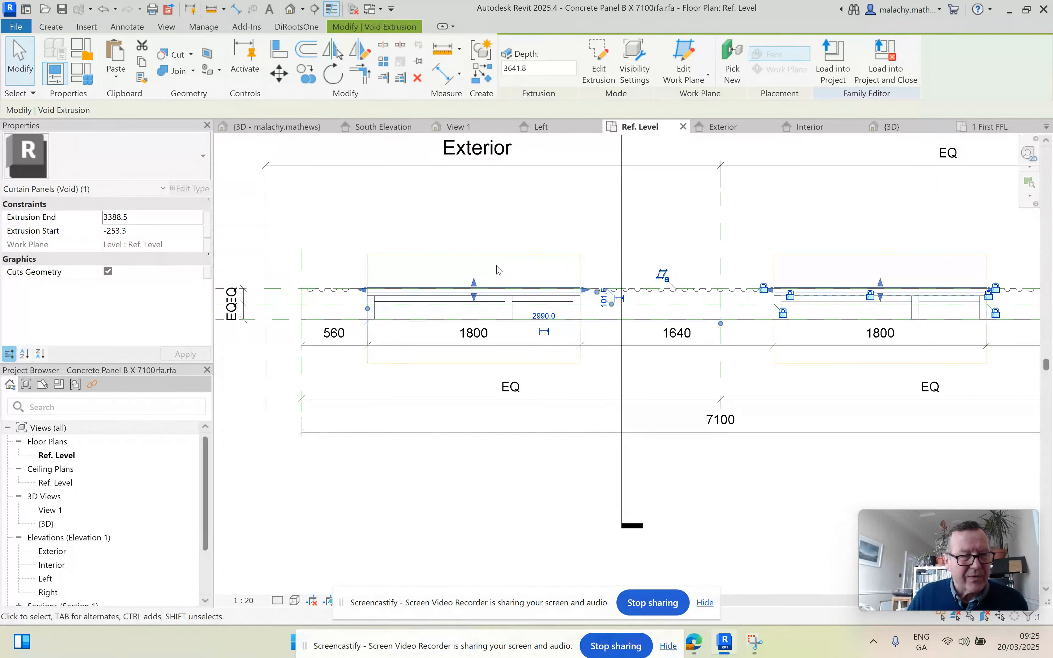
left_click(483, 235)
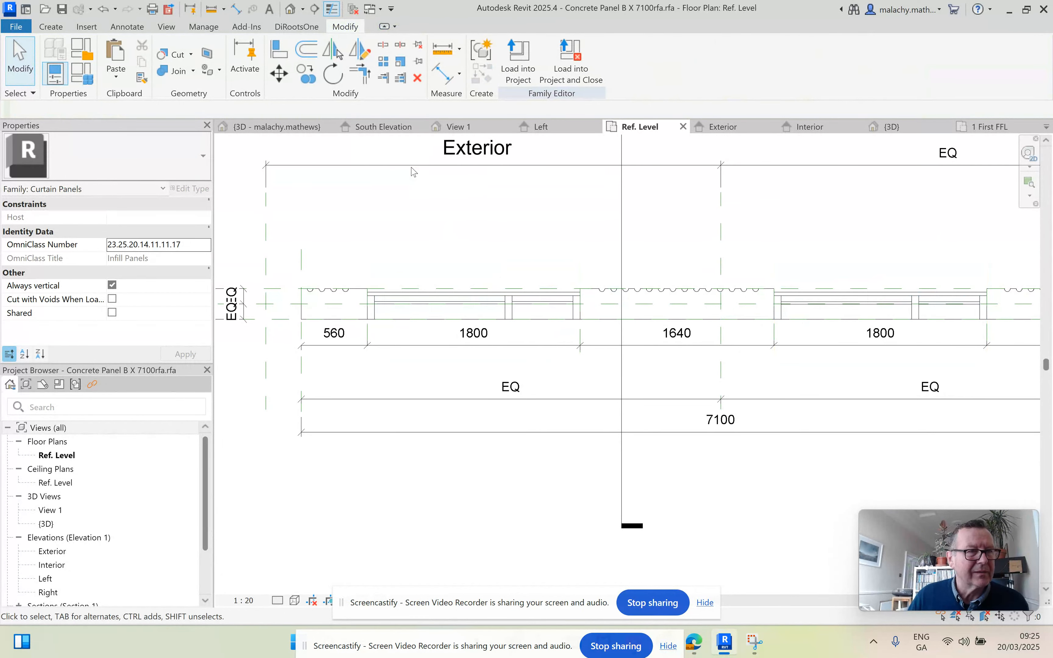
Return to the project's South Elevation and examine the windows of the replaced panels against the neighbouring ones.
left_click(383, 127)
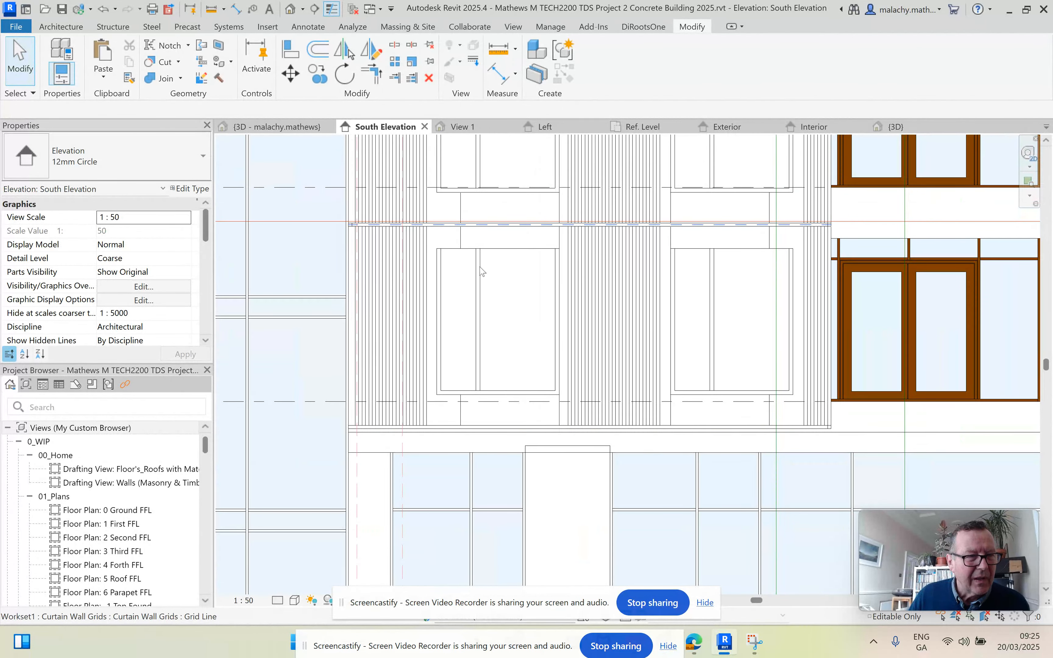
scroll(502, 257, "up", 3)
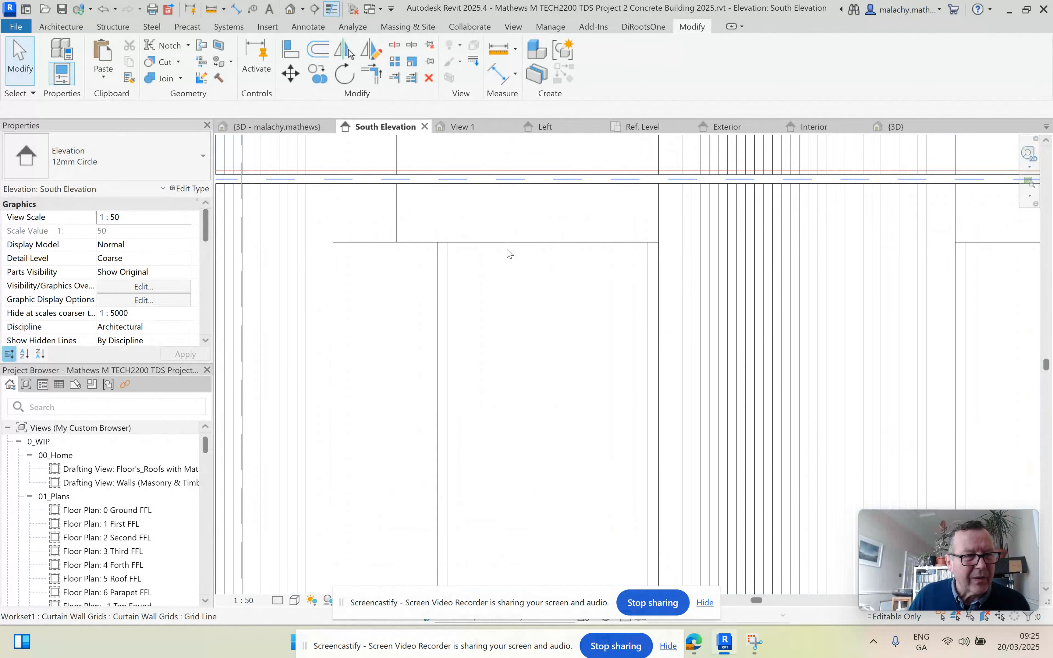
scroll(510, 249, "down", 5)
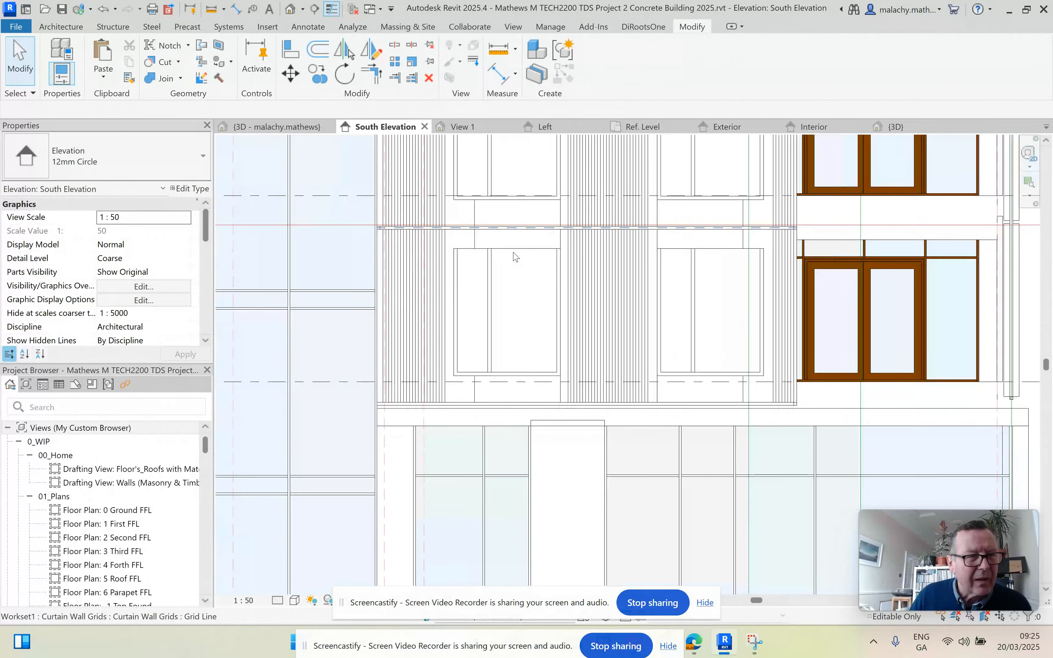
scroll(516, 257, "down", 4)
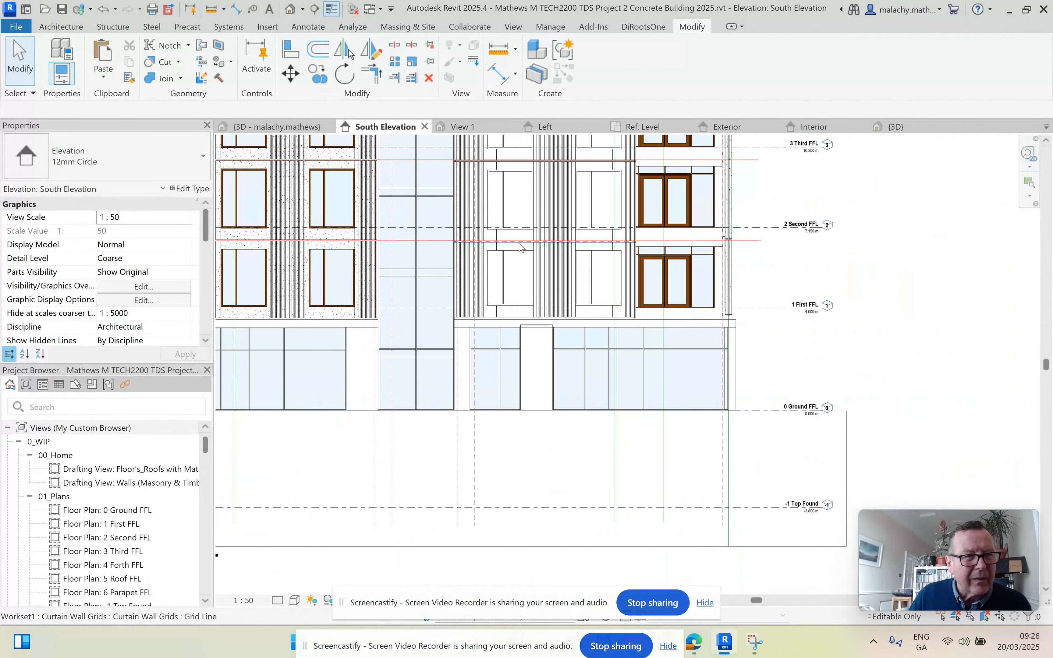
scroll(523, 229, "up", 2)
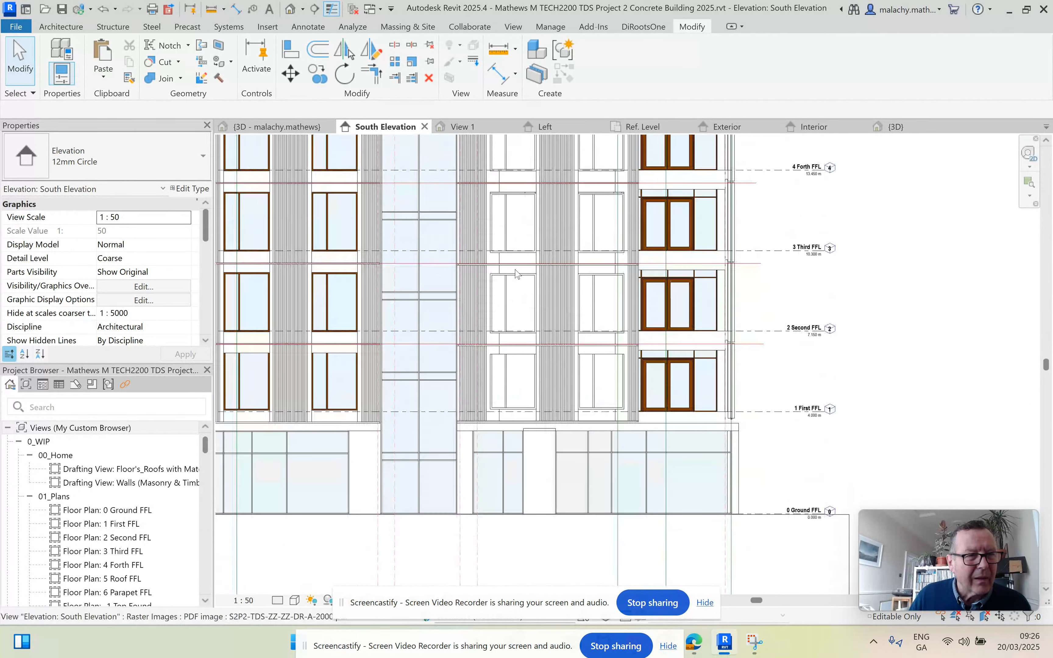
Inspect the replaced panels of the shorter curtain wall in the project's 3D view, comparing their windows and joints with the neighbouring panels.
scroll(515, 230, "up", 4)
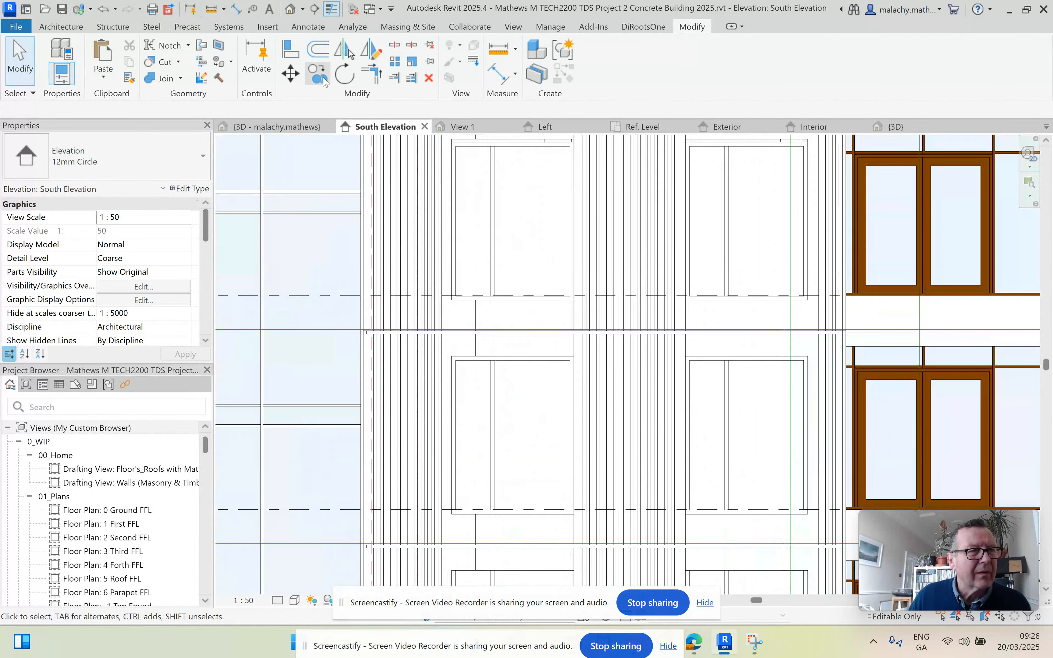
left_click(277, 126)
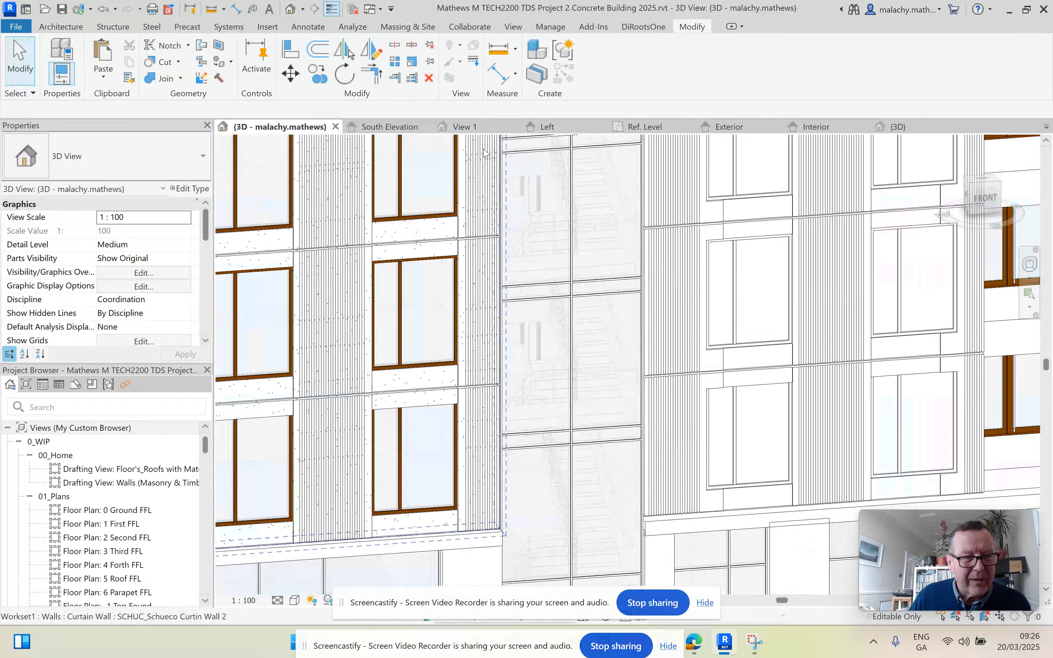
middle_click_drag(748, 364, 757, 368, "shift")
left_click(746, 363)
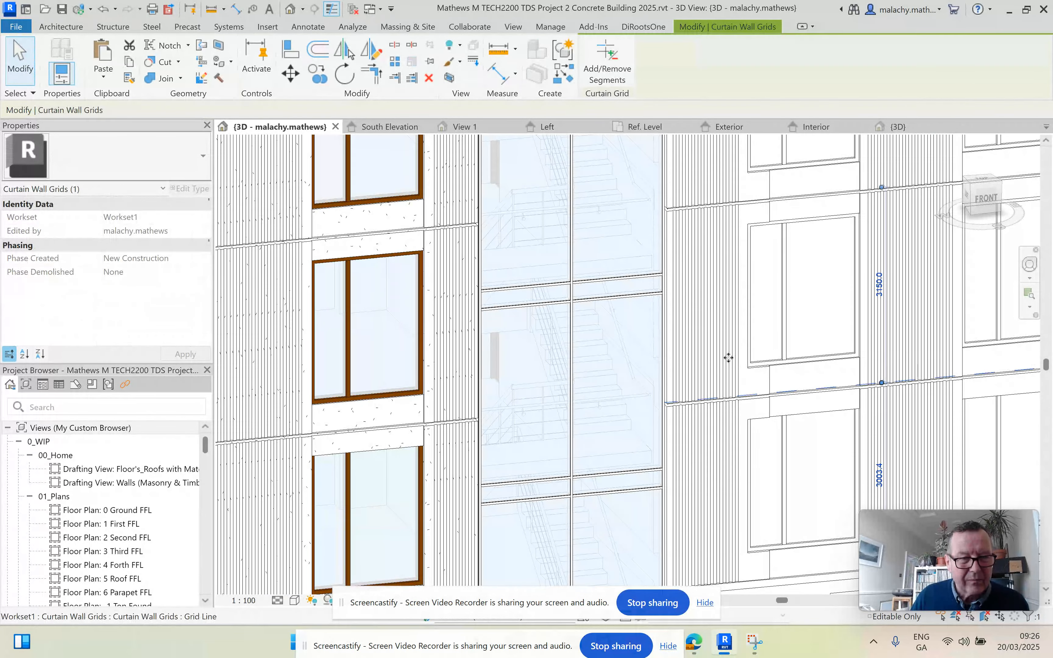
middle_click_drag(724, 361, 796, 395, "shift")
scroll(837, 390, "up", 3)
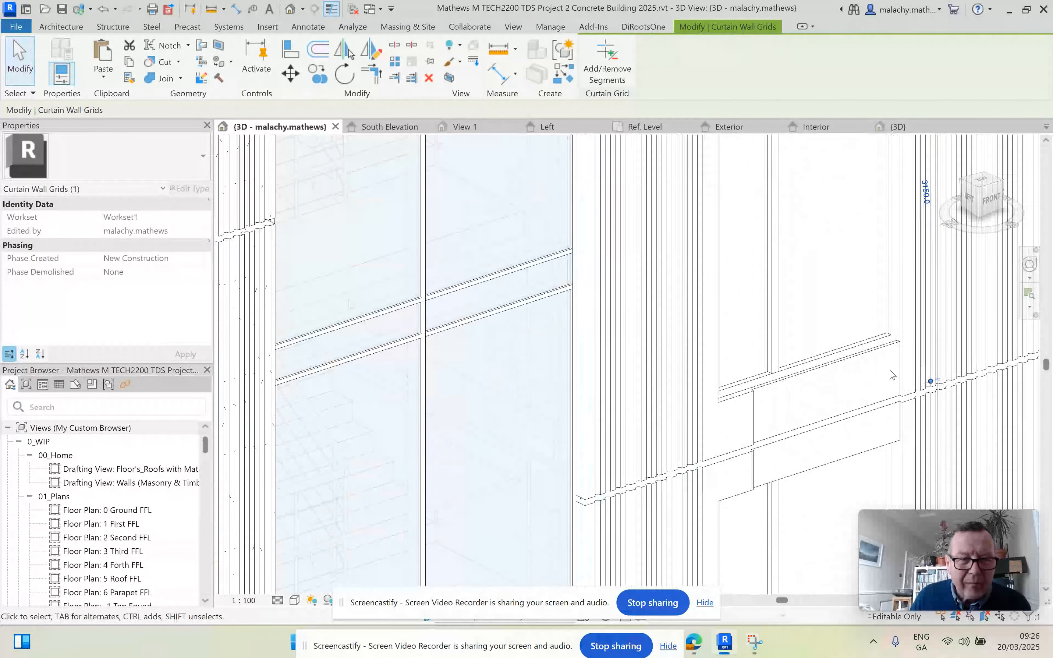
scroll(746, 394, "down", 1)
scroll(746, 394, "down", 2)
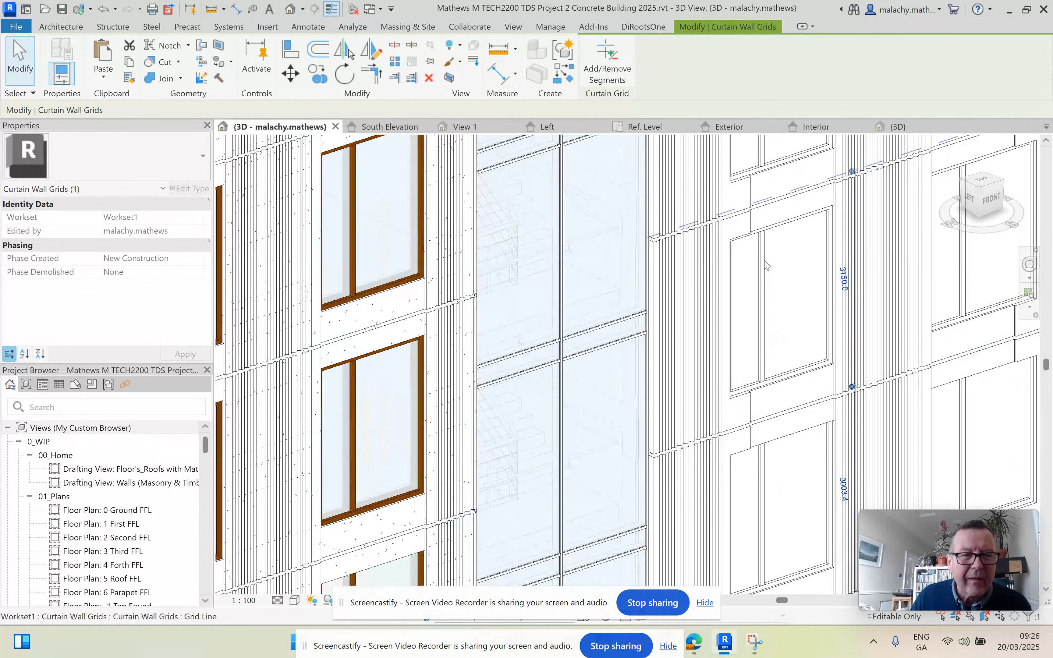
scroll(788, 239, "down", 2)
middle_click_drag(791, 255, 639, 349)
middle_click_drag(812, 223, 743, 358)
scroll(778, 278, "down", 2)
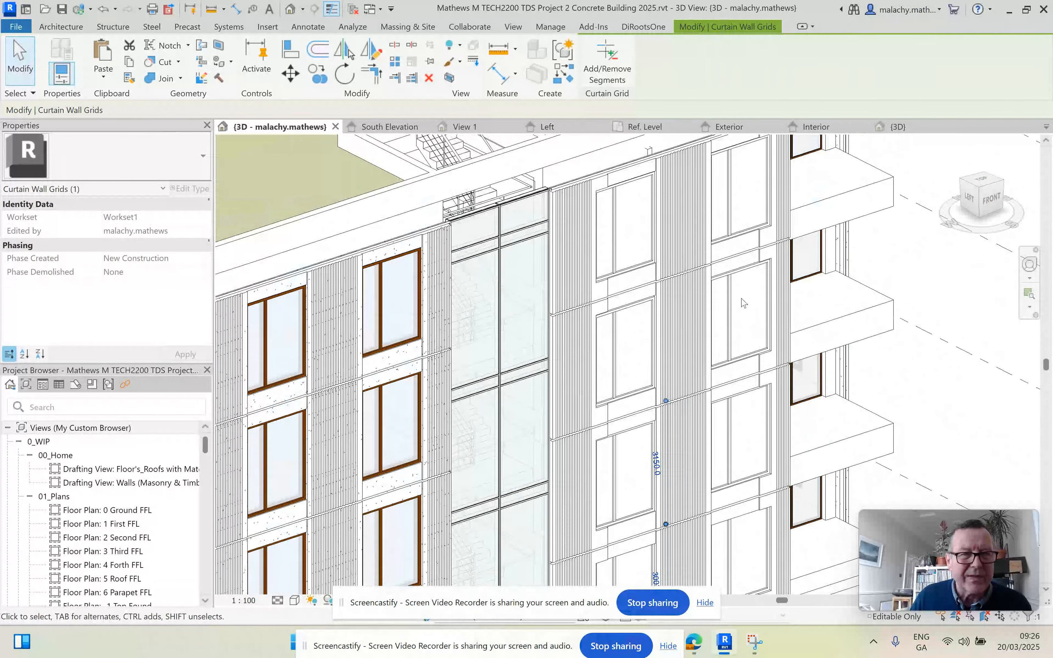
middle_click_drag(741, 299, 739, 321)
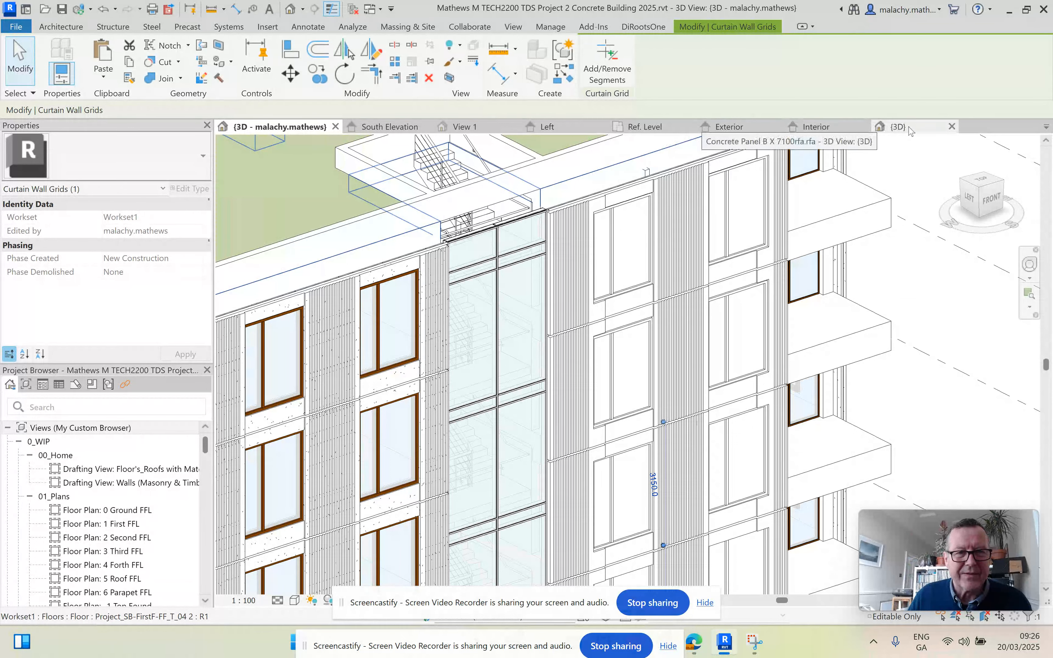
In the panel family's Ref. Level plan, align the first window opening's edge beside the 560 mm section with its reference plane.
left_click(645, 127)
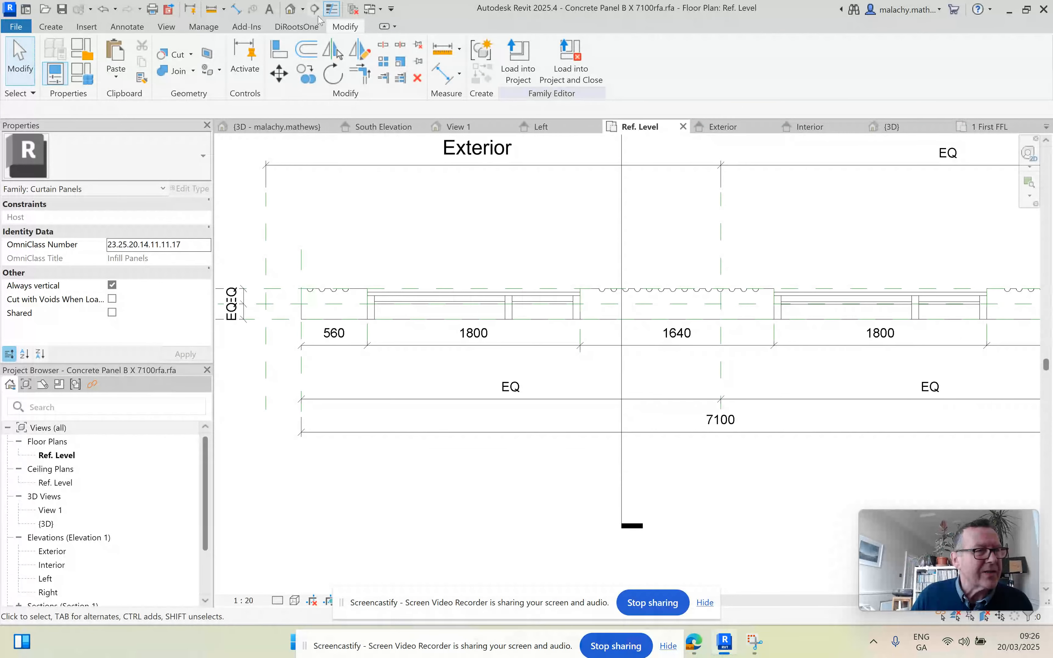
left_click(278, 49)
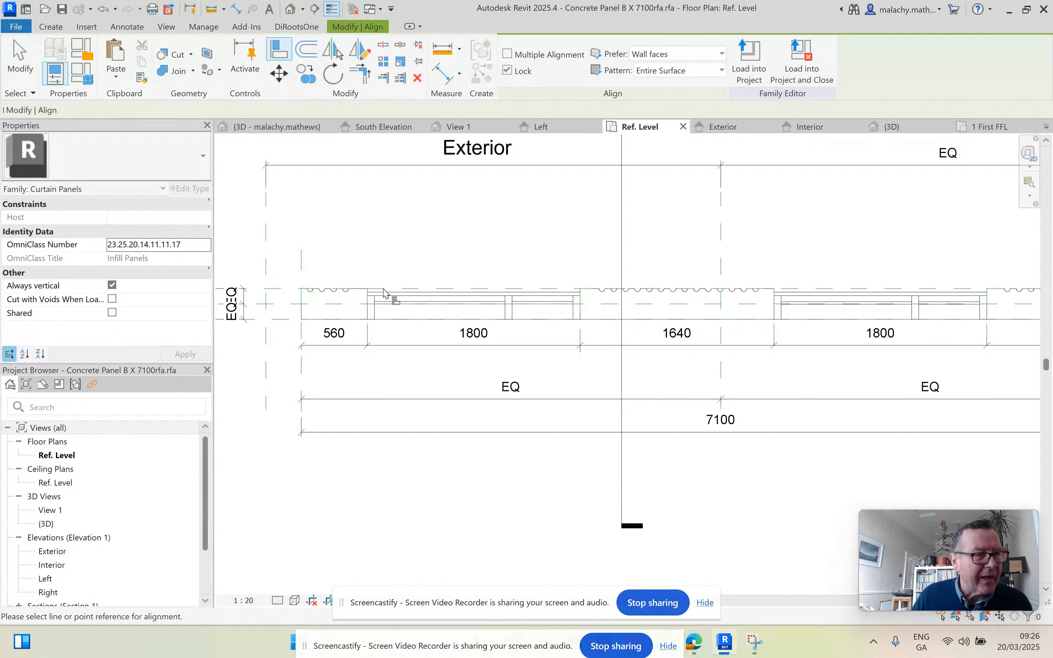
scroll(370, 300, "up", 3)
scroll(369, 301, "up", 3)
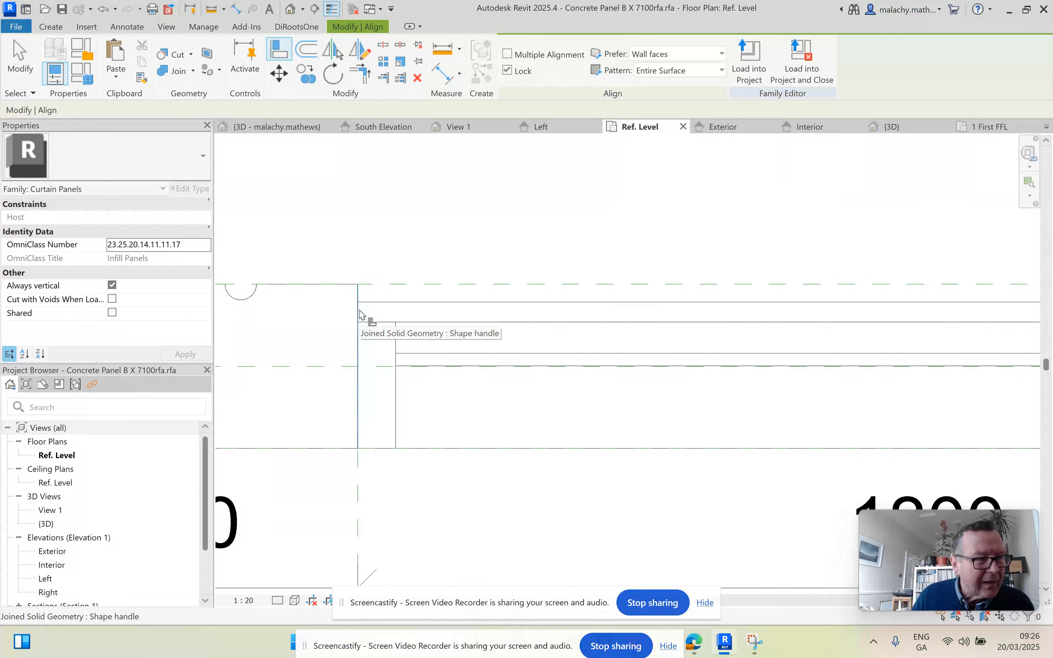
left_click(363, 313)
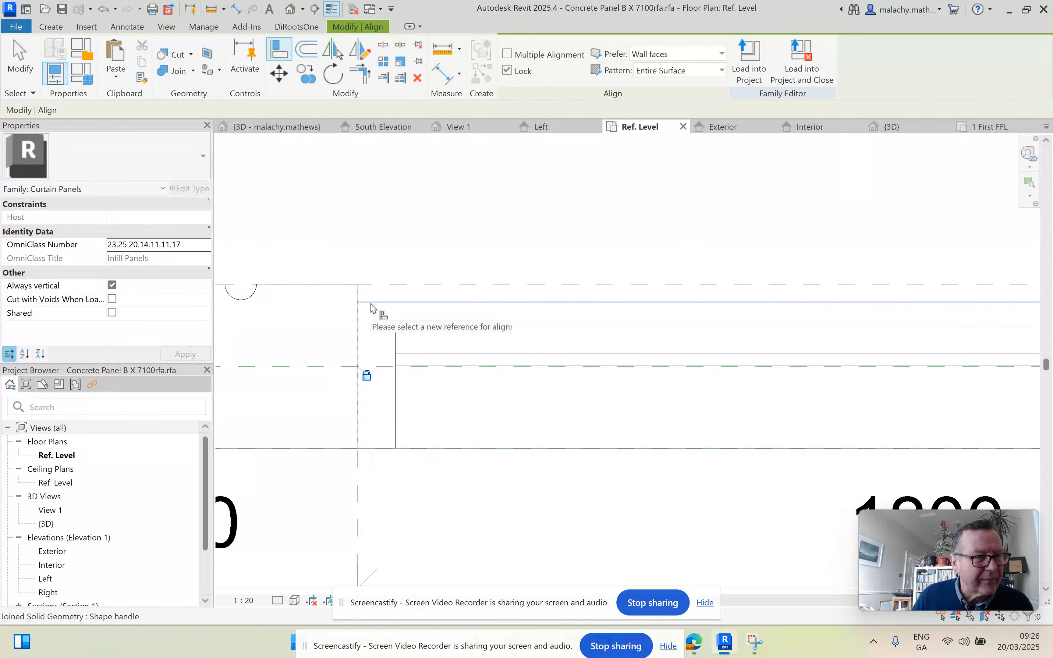
left_click(363, 297)
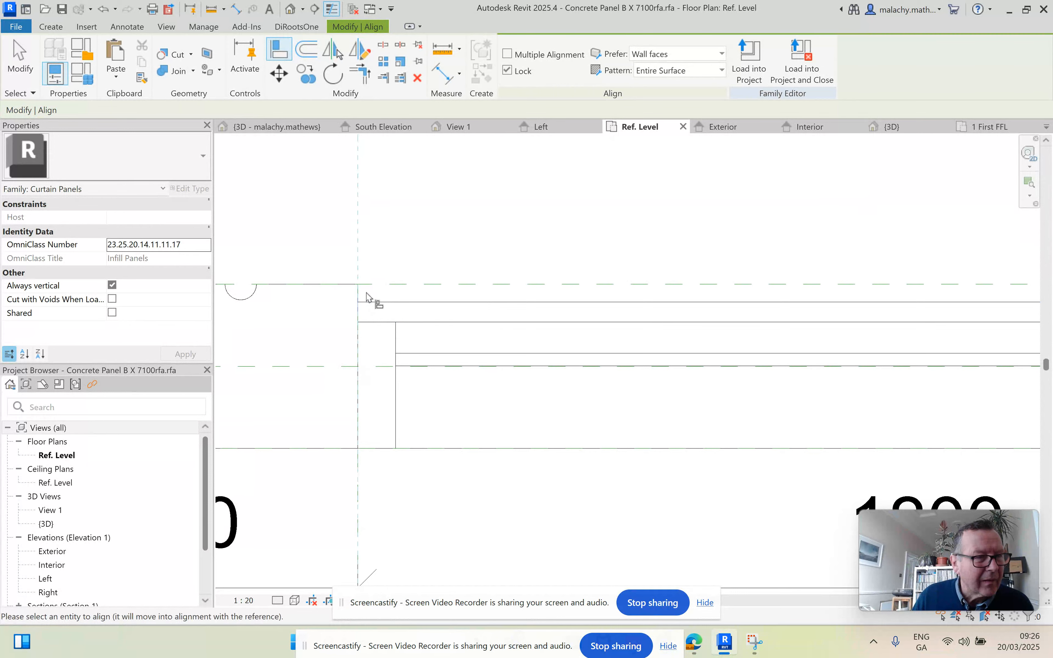
Align the same window opening's other edge, beside the 1640 mm section, with its reference plane and finish aligning.
scroll(385, 305, "down", 5)
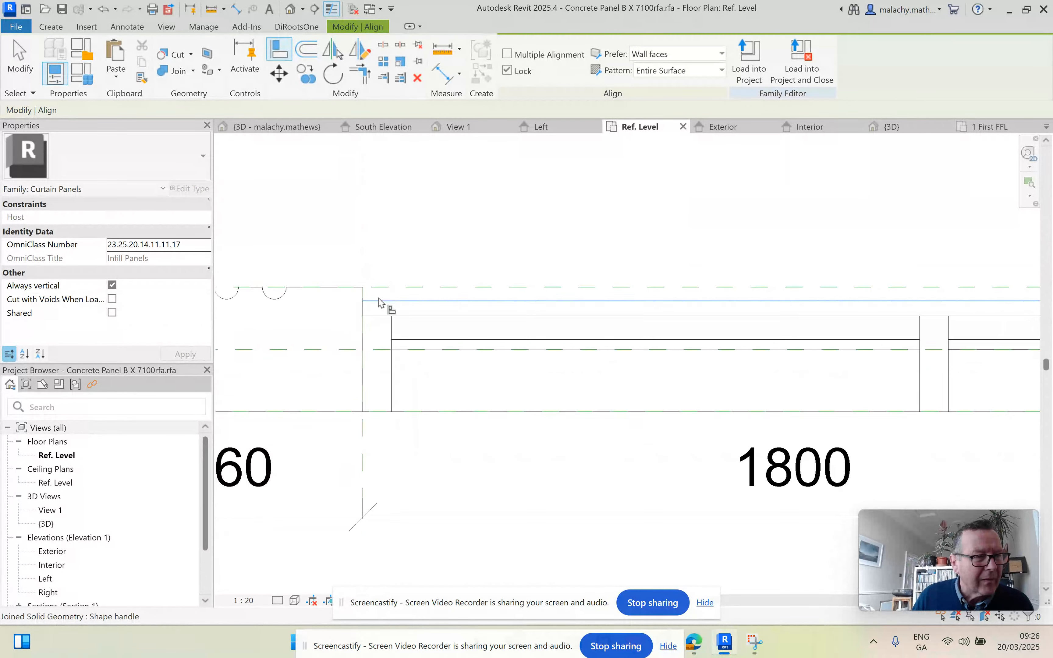
middle_click_drag(561, 311, 388, 317)
scroll(575, 313, "up", 5)
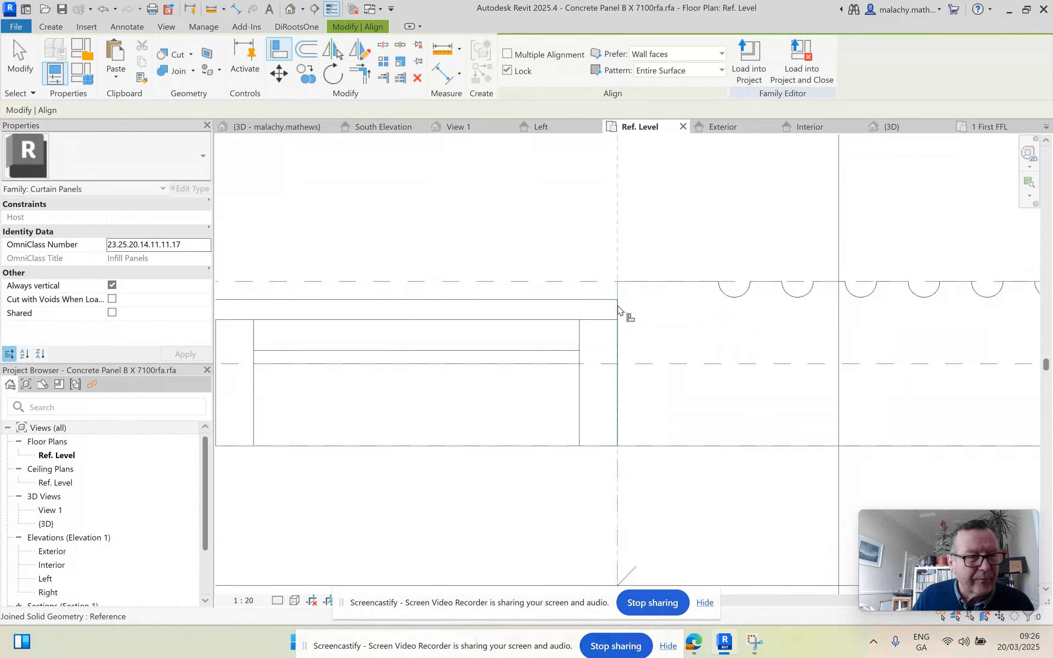
left_click(617, 306)
scroll(614, 357, "down", 3)
scroll(608, 351, "down", 3)
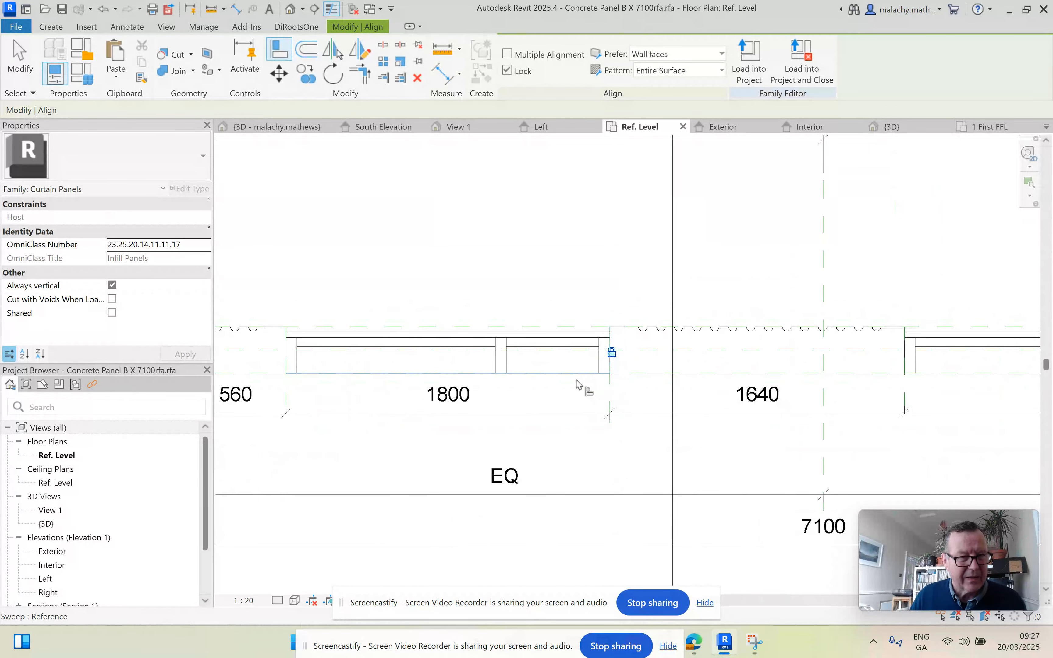
key("Escape")
key("Escape")
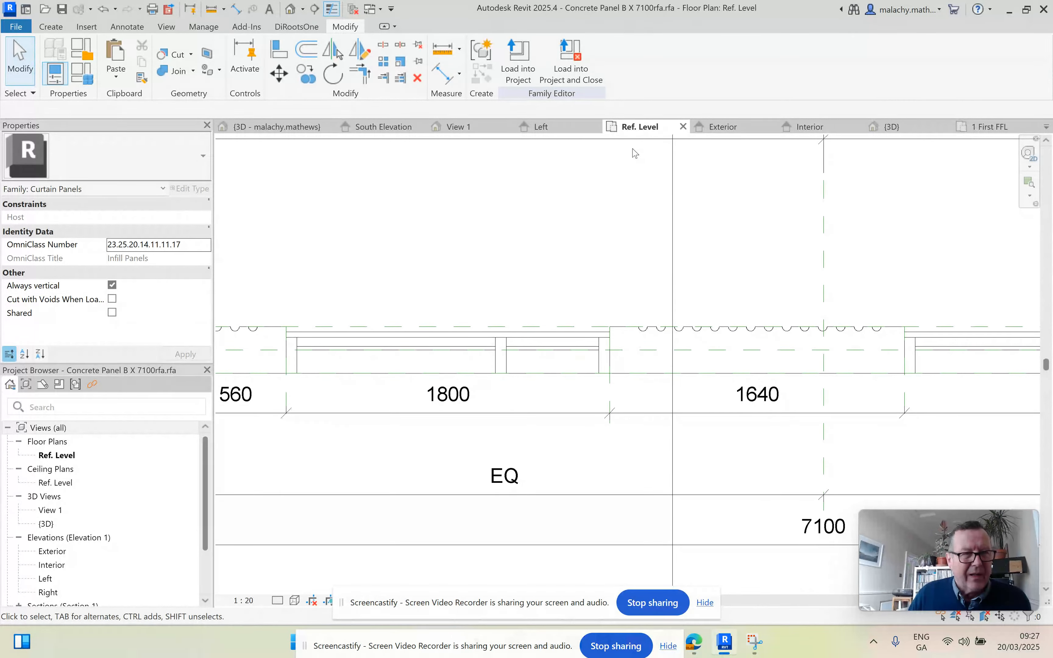
Check the first window's void extrusion, then reload the panel family into the building project and open the South Elevation.
left_click(600, 332)
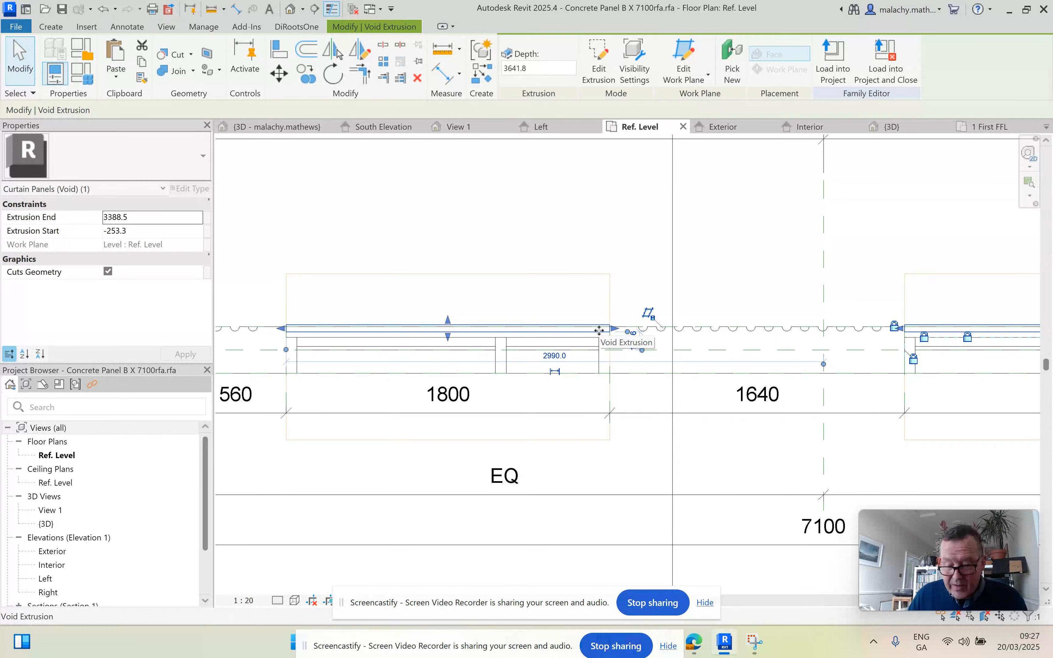
key("Escape")
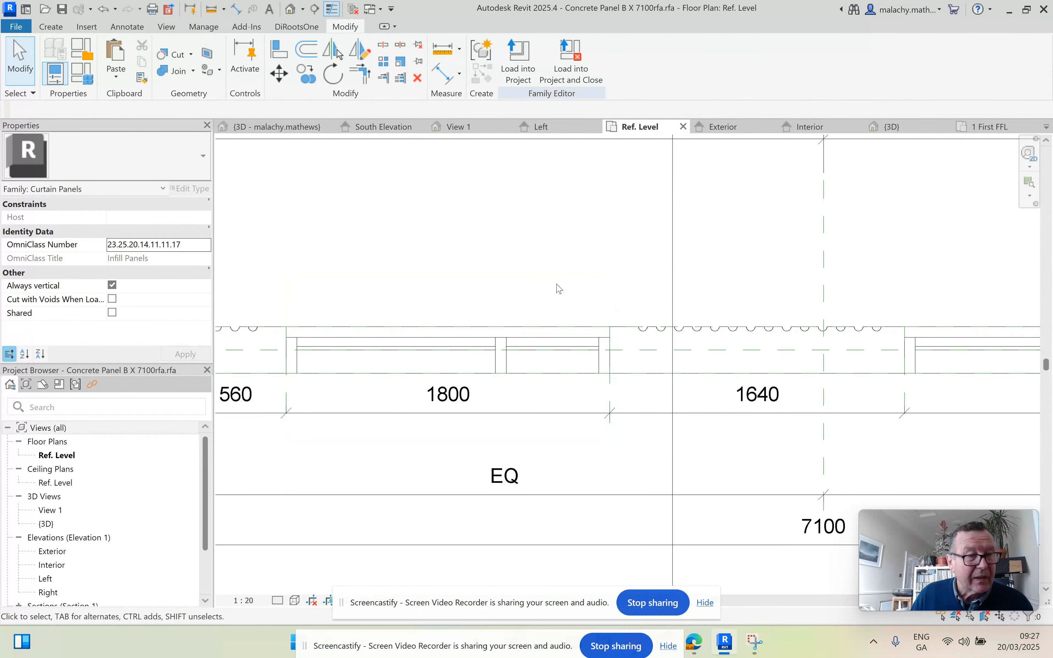
middle_click_drag(559, 290, 628, 283)
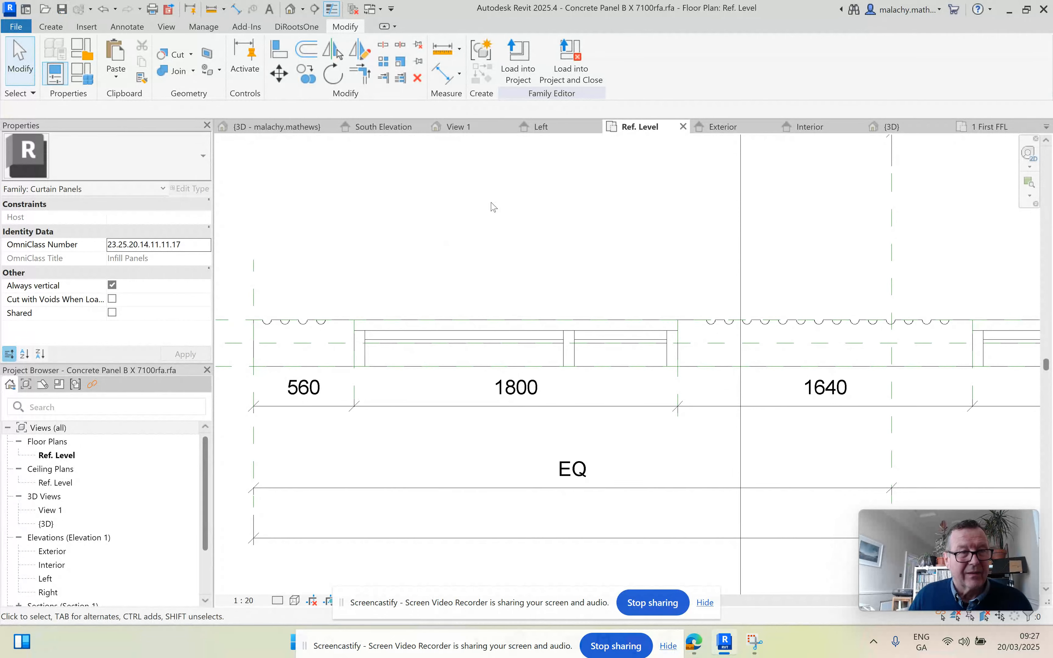
left_click(520, 77)
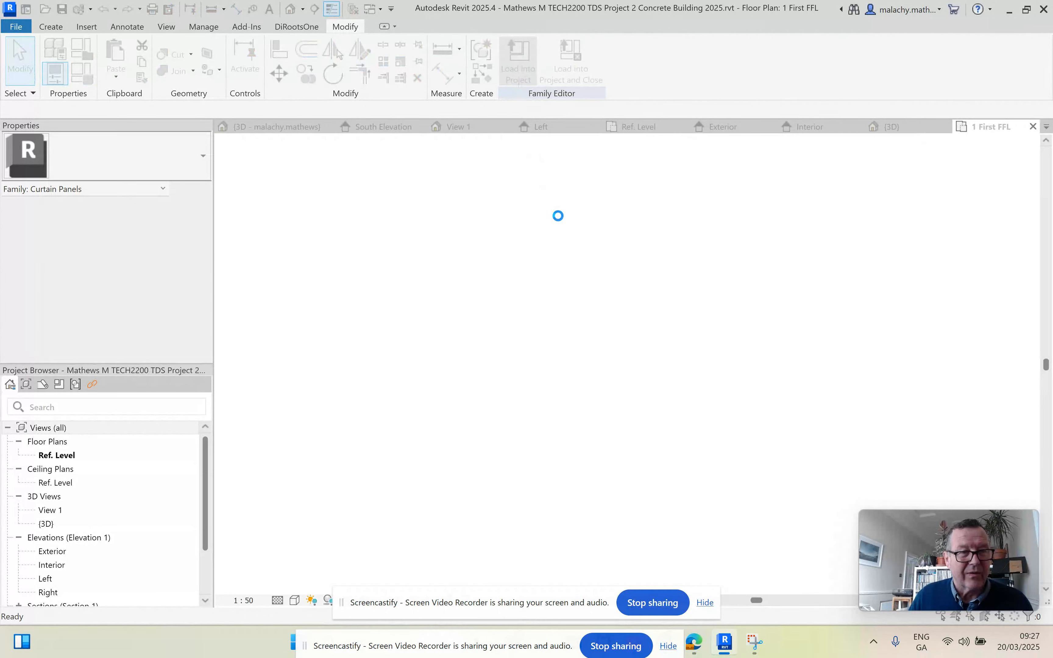
left_click(517, 311)
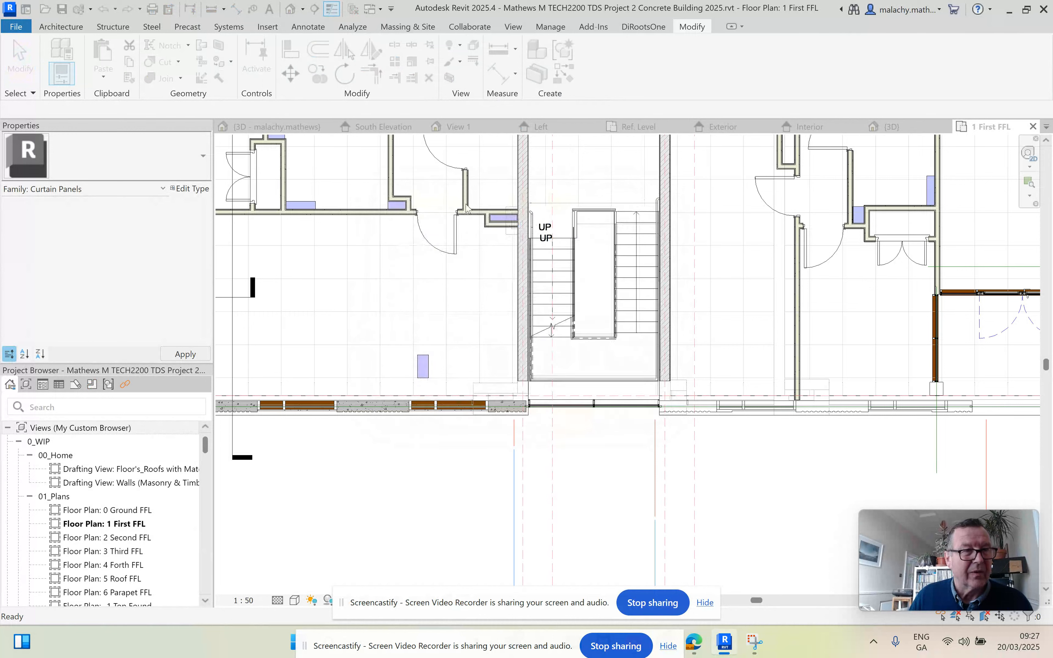
left_click(379, 127)
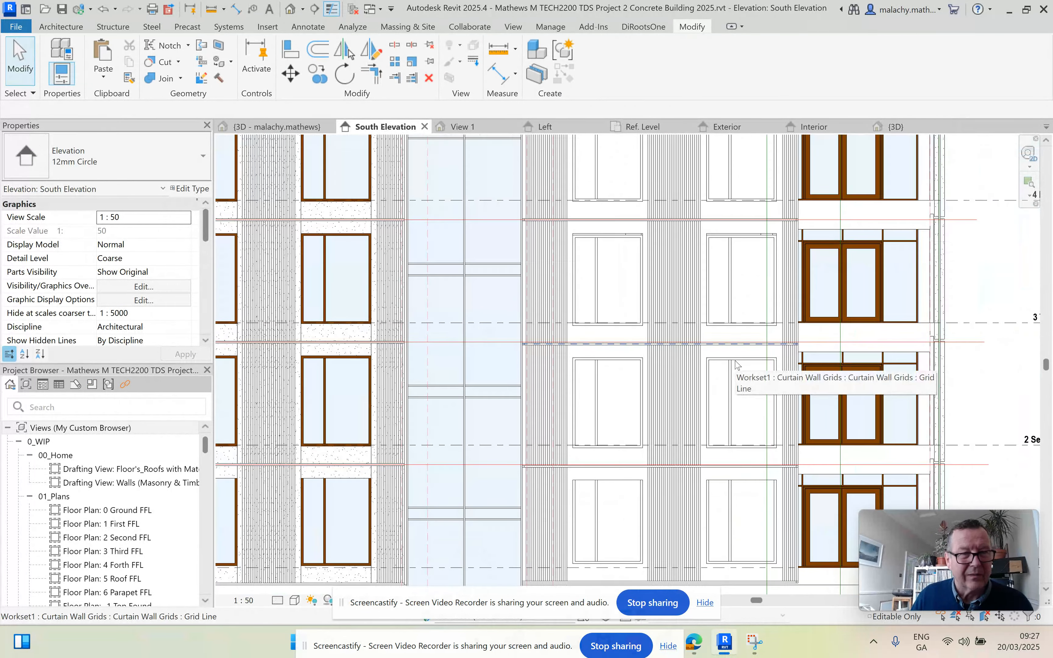
Align the shorter curtain wall's horizontal grid line just below 2 Second FFL with the adjacent red reference line.
scroll(716, 251, "up", 5)
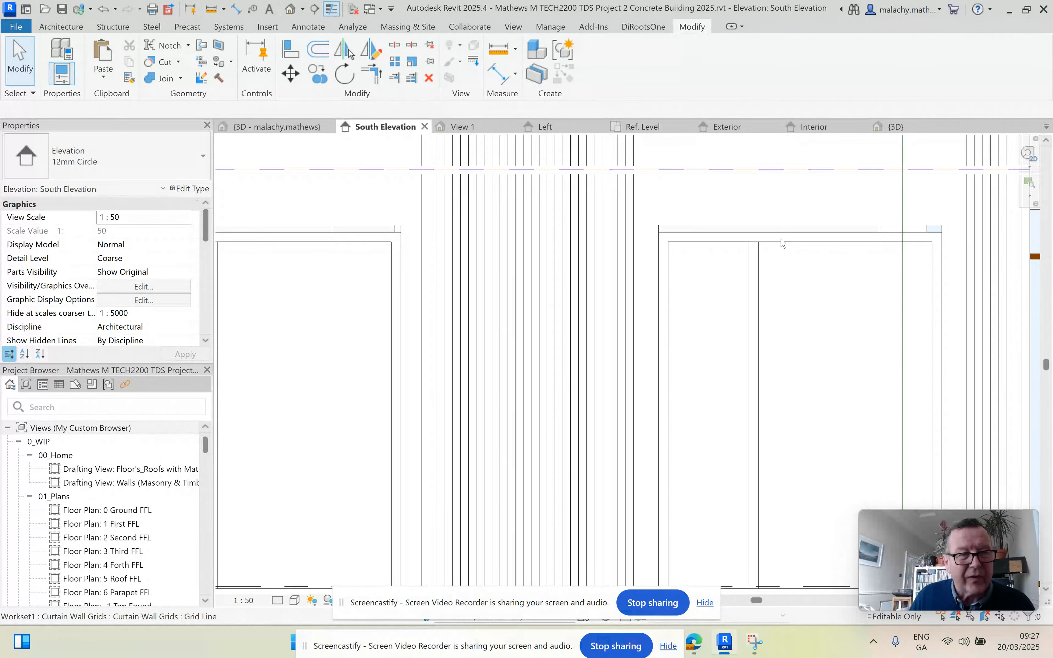
scroll(789, 253, "down", 5)
middle_click_drag(798, 305, 757, 201)
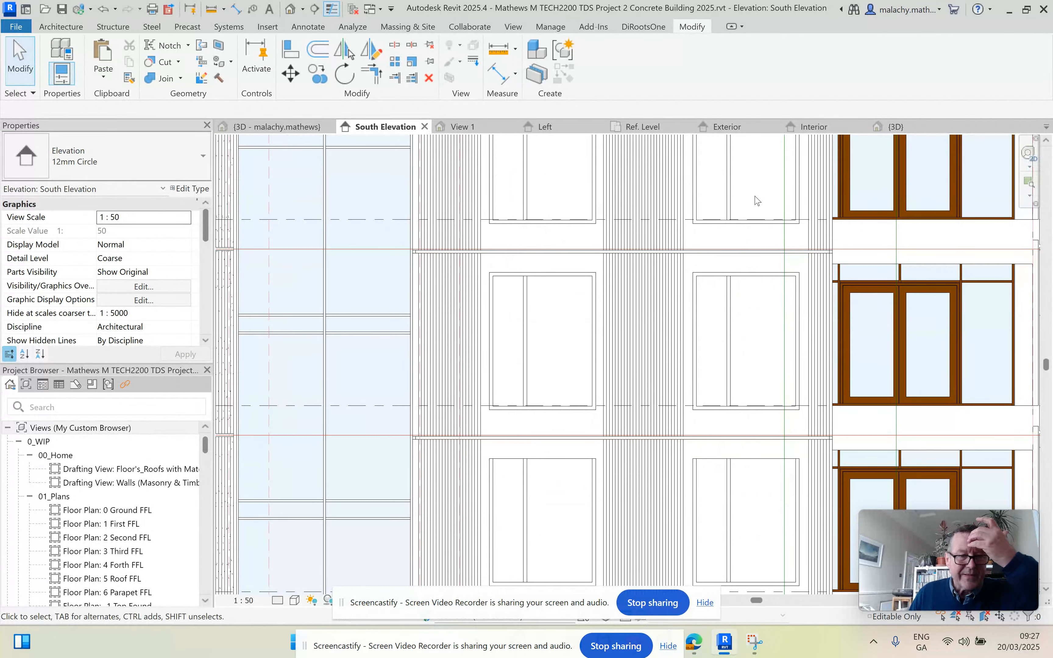
scroll(804, 431, "up", 4)
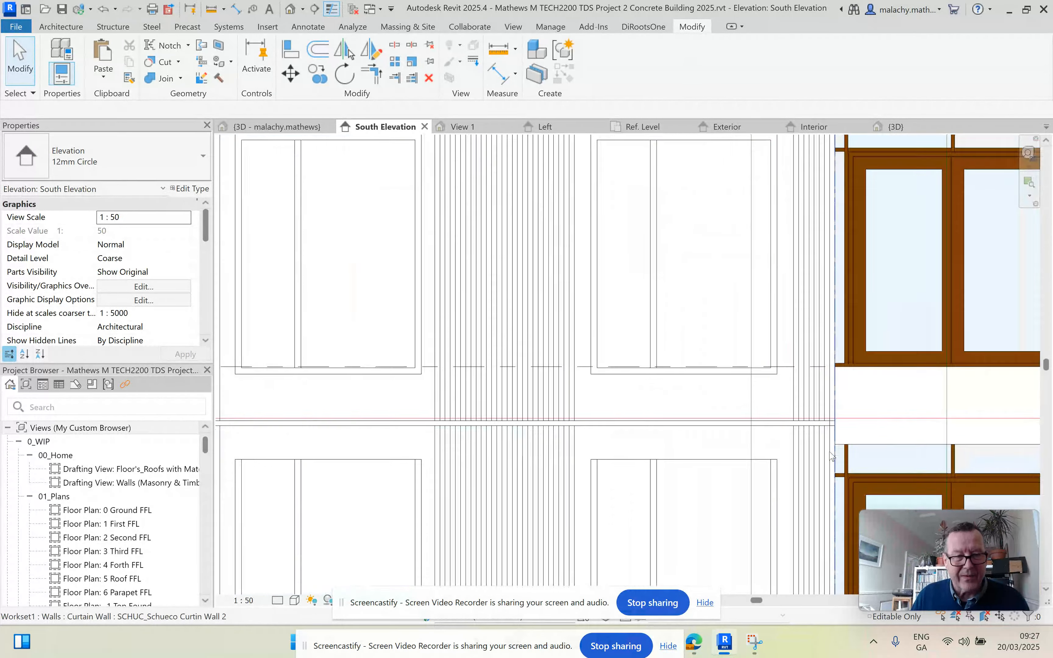
scroll(805, 431, "up", 1)
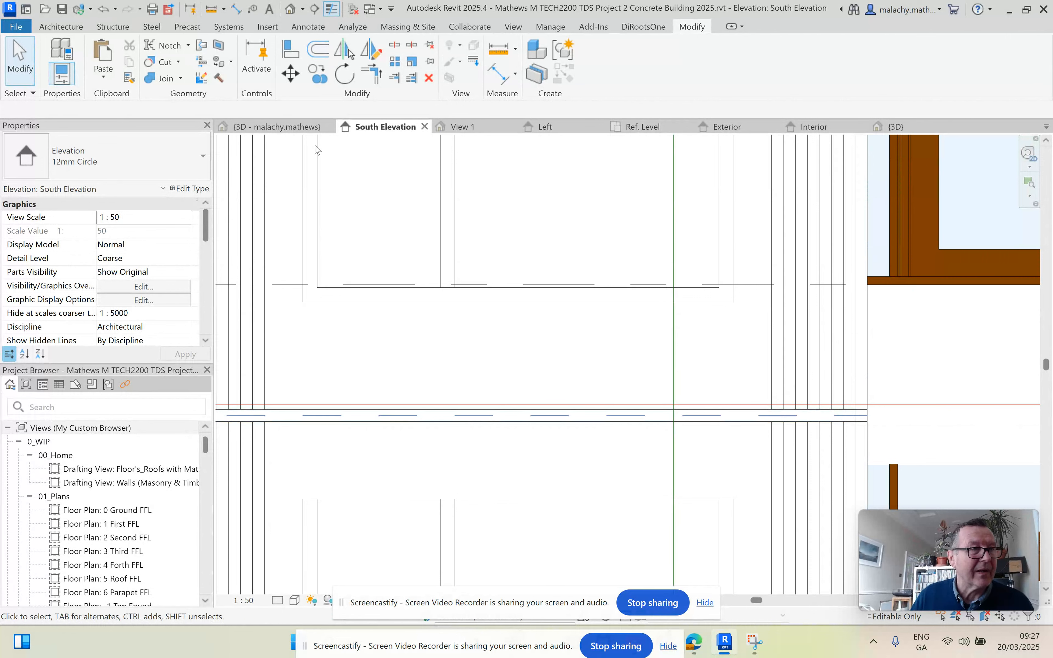
left_click(292, 53)
left_click(878, 415)
left_click(840, 420)
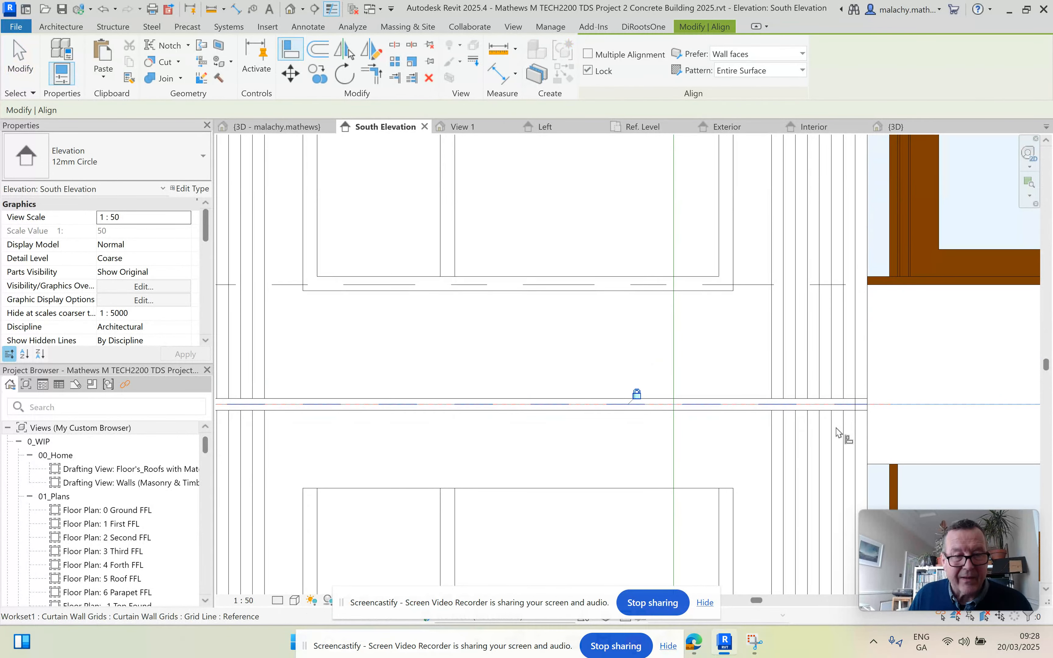
Align the curtain wall's horizontal grid line just below 3 Third FFL with its red reference line.
scroll(840, 434, "down", 4)
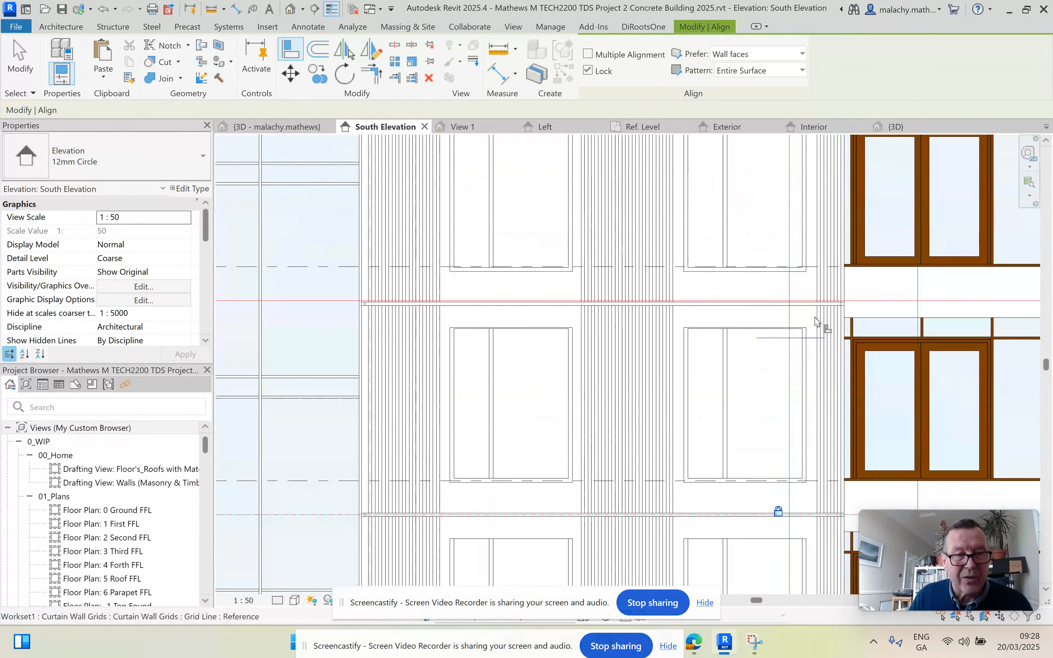
scroll(816, 323, "up", 4)
scroll(857, 308, "down", 5)
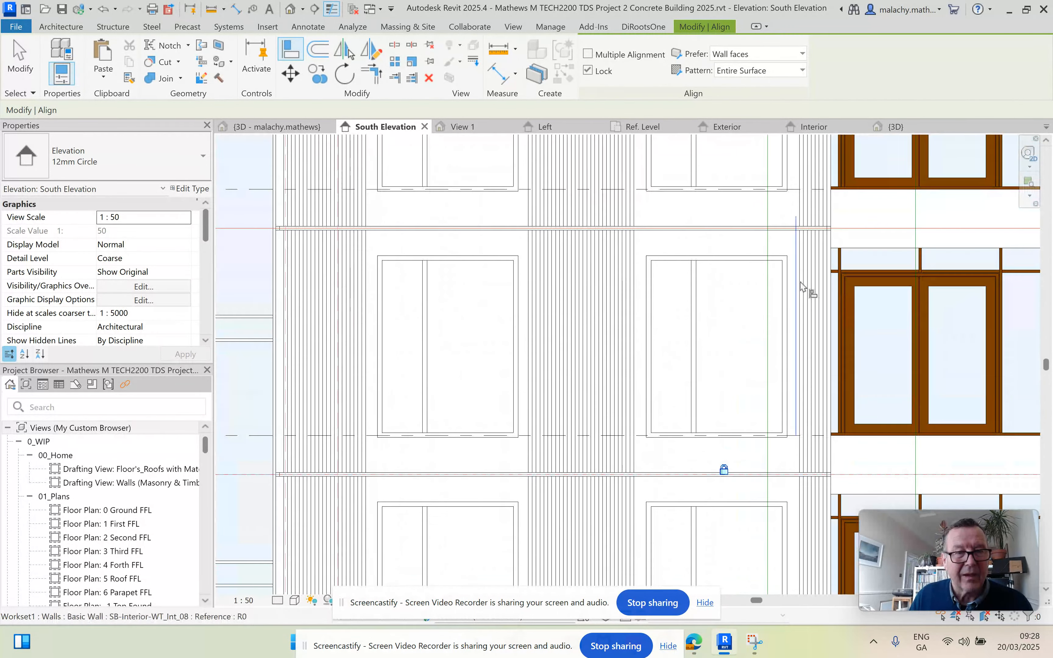
Check the alignment of the remaining panel joints and the top and bottom edges of the shorter curtain wall, then end the Align command.
scroll(802, 288, "up", 5)
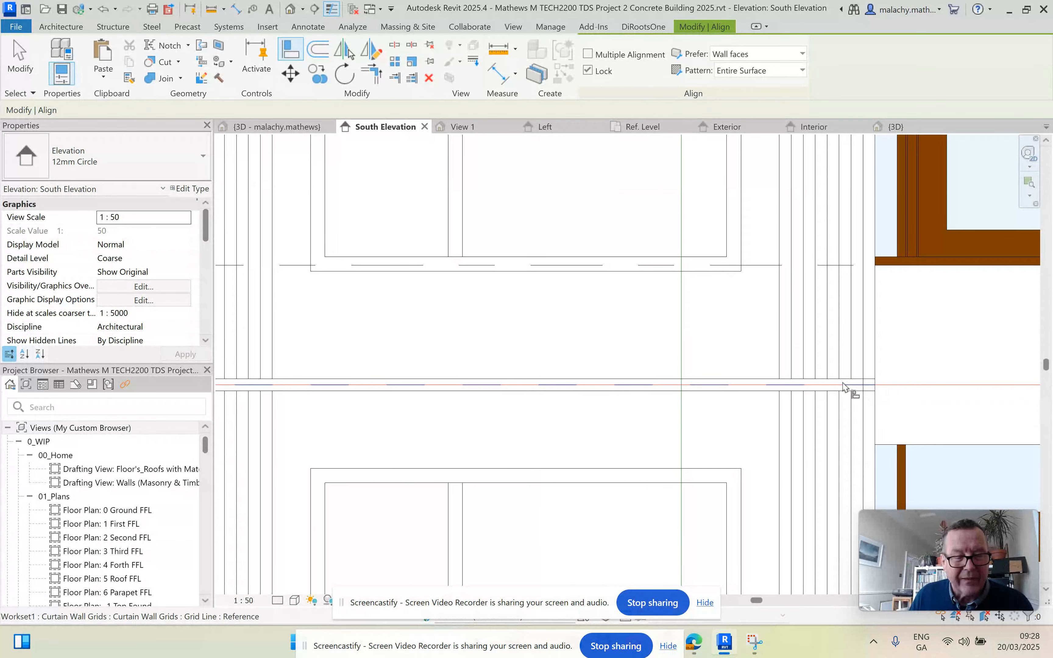
scroll(827, 370, "down", 5)
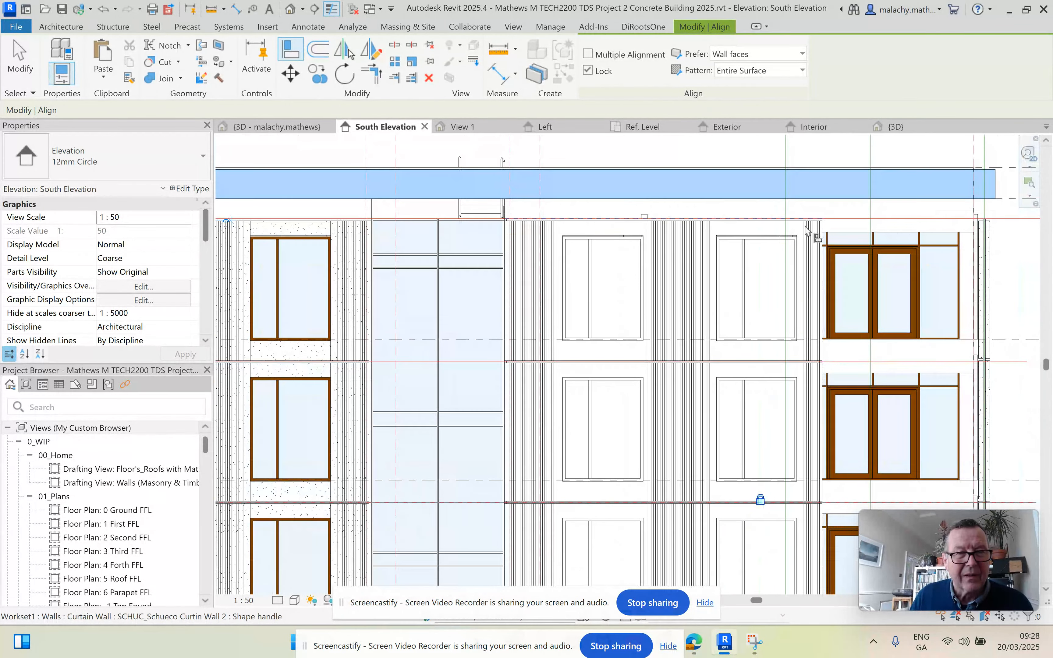
scroll(807, 230, "up", 5)
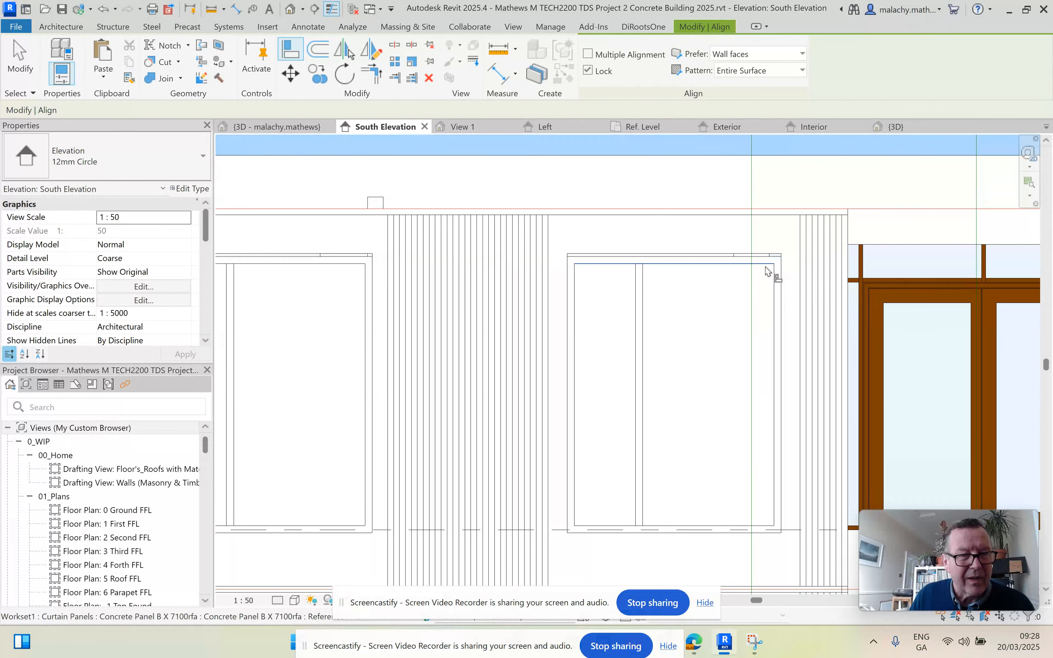
scroll(765, 296, "down", 4)
middle_click_drag(743, 358, 722, 70)
scroll(712, 300, "up", 1)
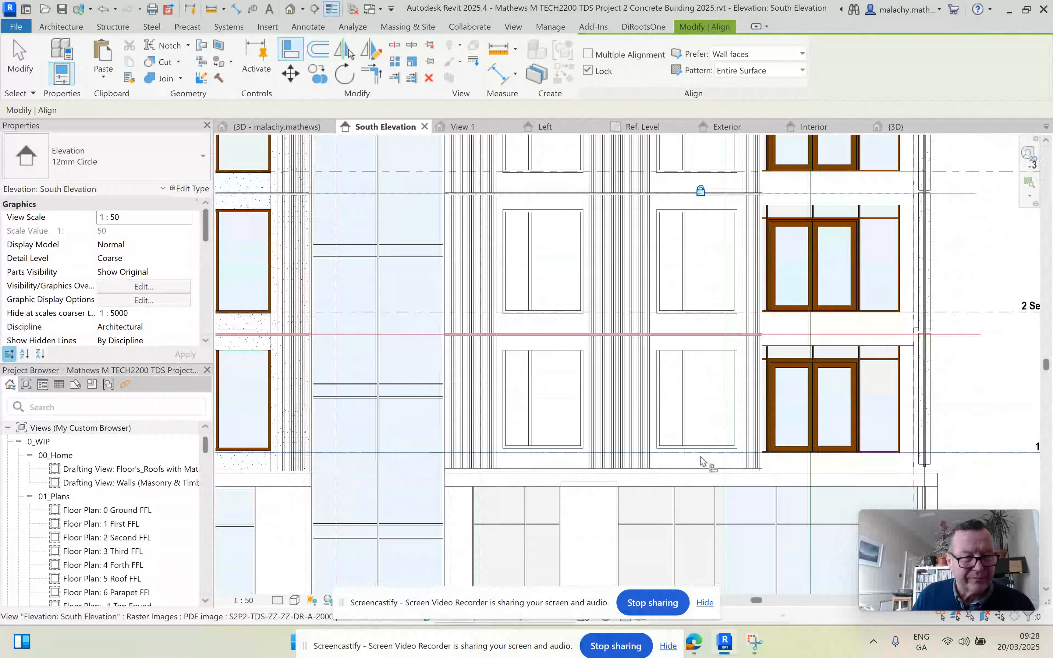
scroll(718, 409, "up", 2)
scroll(718, 409, "down", 2)
scroll(723, 462, "up", 2)
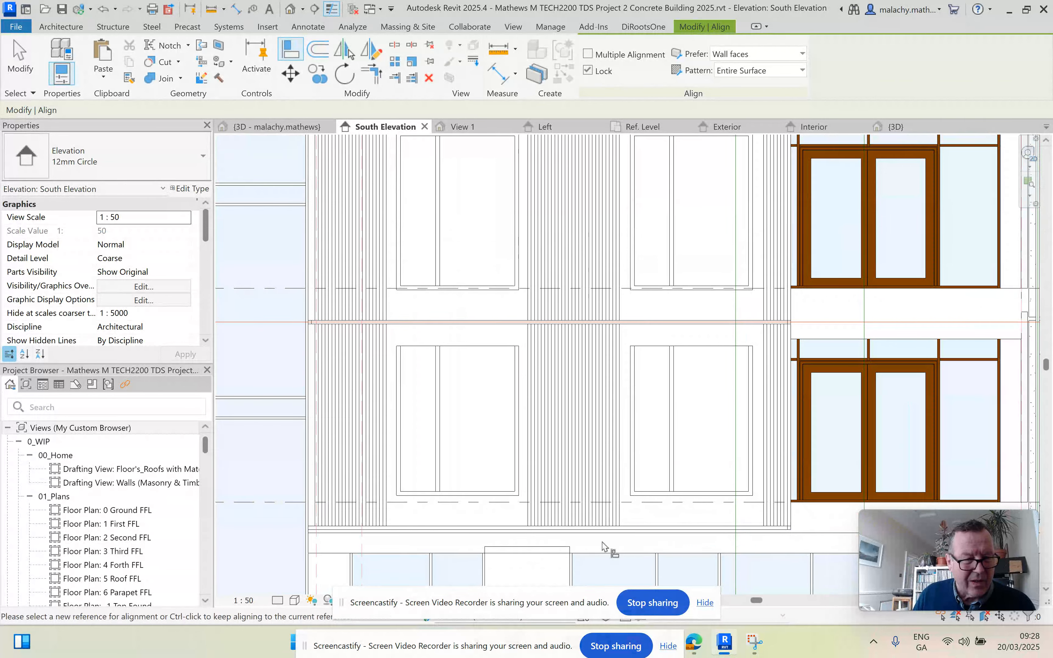
key("Escape")
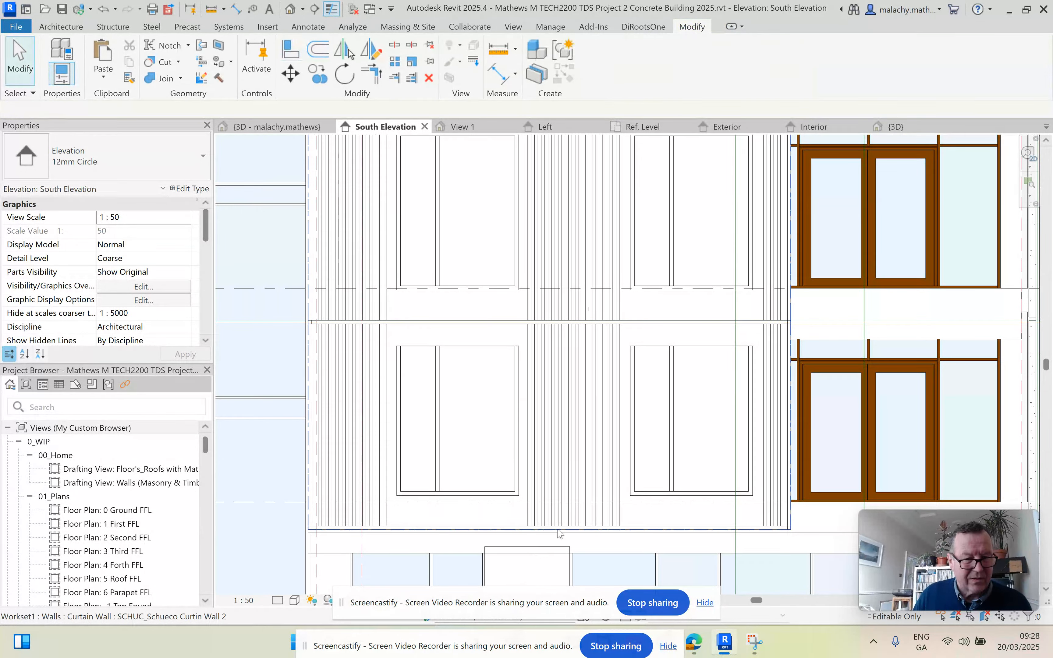
Lower the shorter curtain wall's bottom edge to a base offset of -450 mm, removing the conflicting constraints.
left_click(561, 532)
scroll(540, 528, "up", 3)
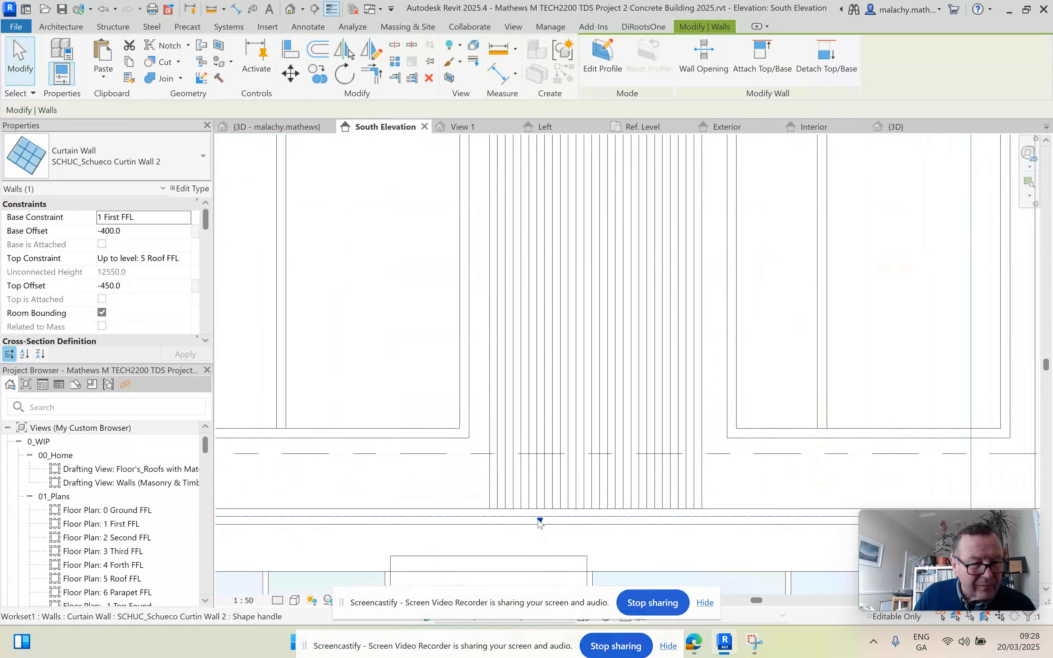
left_click_drag(540, 521, 543, 529)
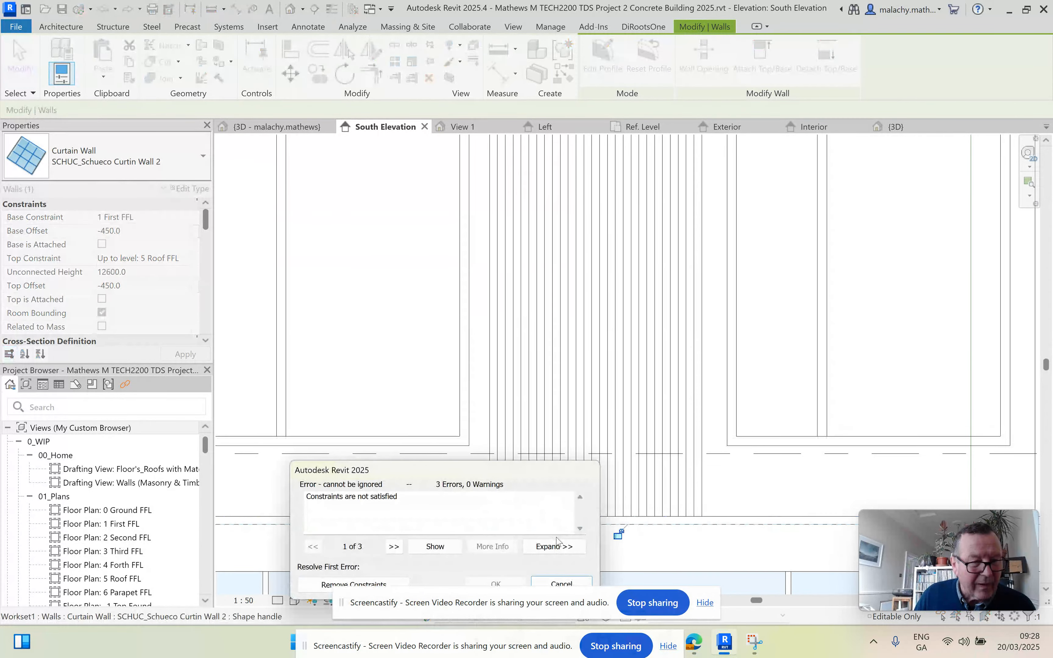
left_click(380, 584)
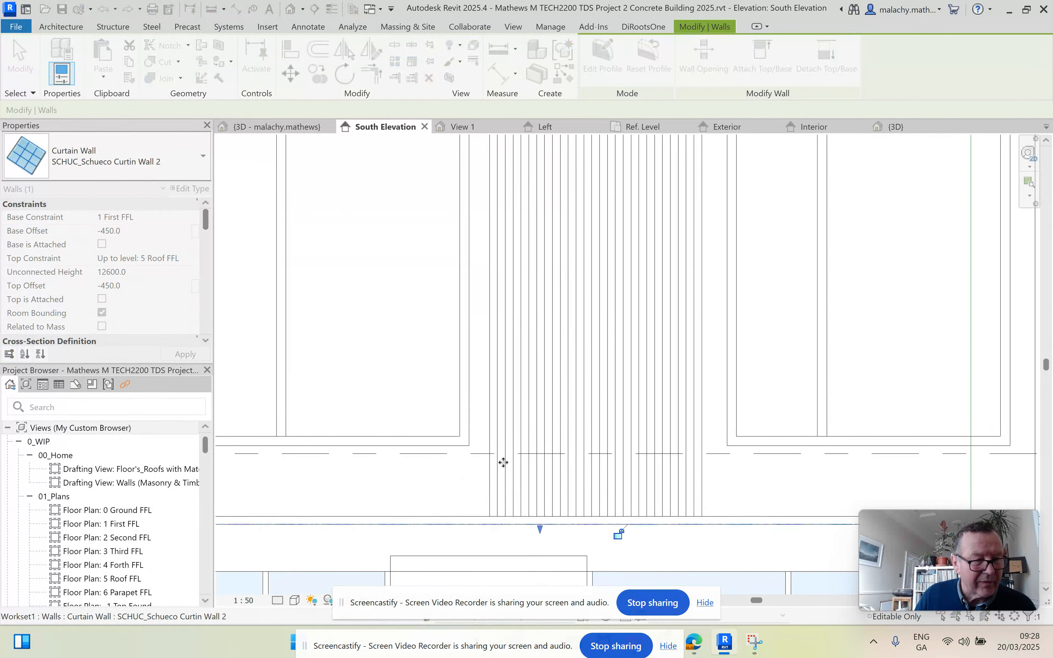
scroll(522, 460, "down", 3)
scroll(657, 301, "down", 4)
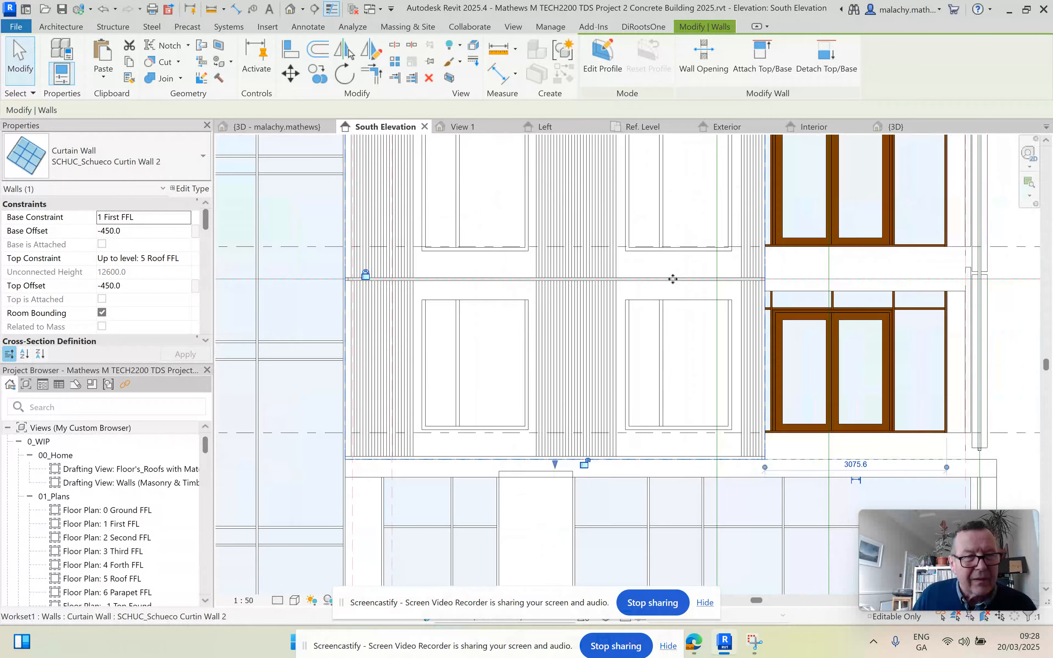
scroll(665, 392, "up", 5)
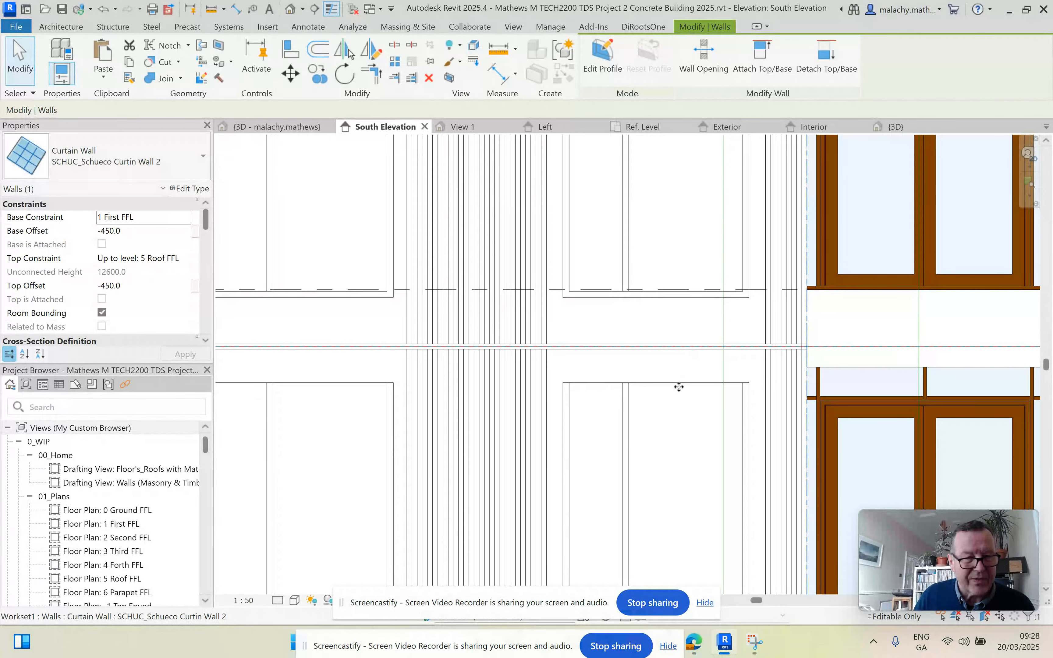
scroll(677, 383, "down", 3)
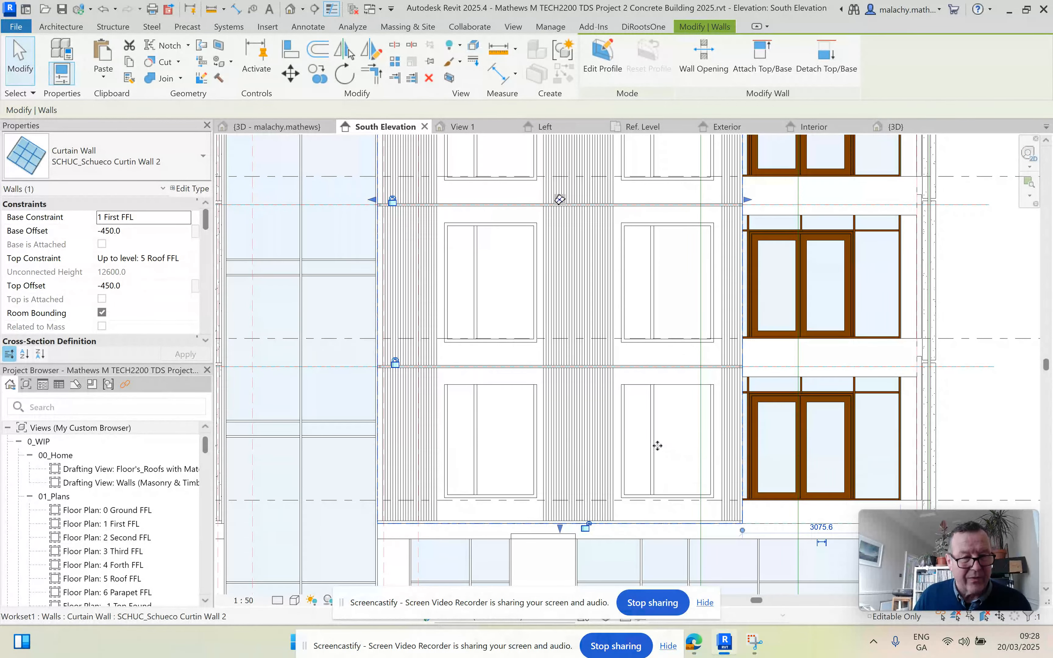
key("Escape")
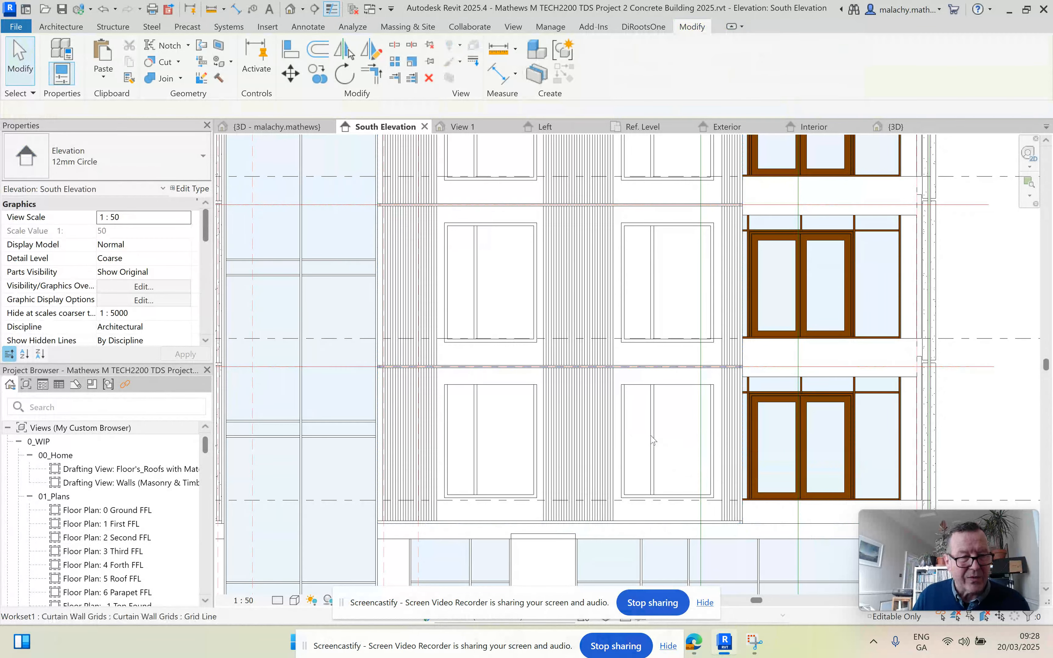
Change the shorter curtain wall's panel at 1 First FFL to the Concrete Panel B type.
key("Tab")
left_click(652, 440)
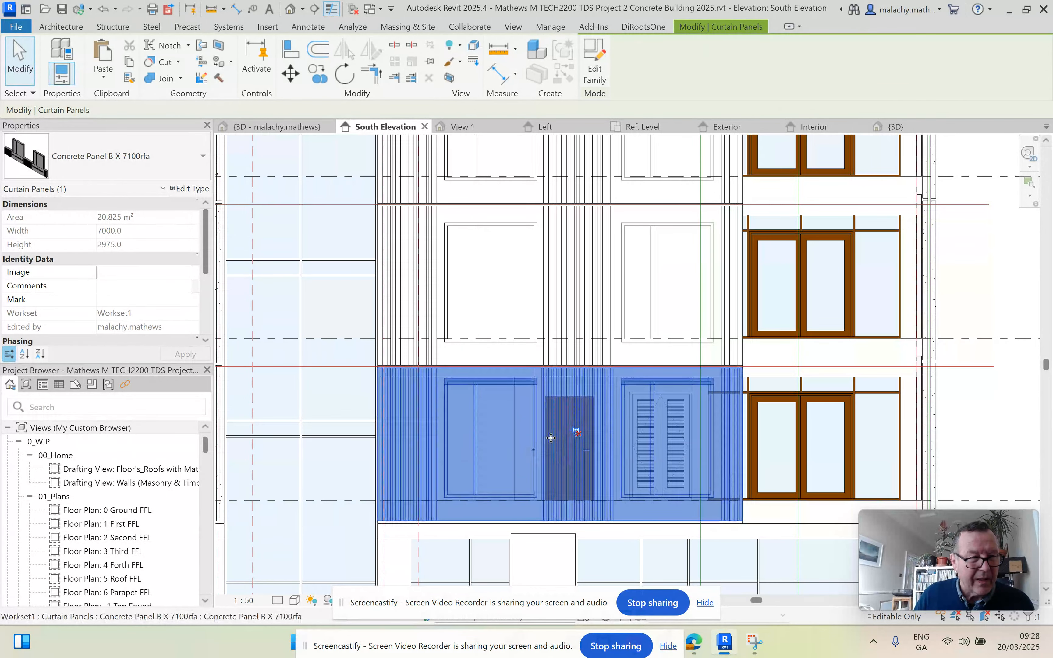
left_click(168, 167)
scroll(104, 305, "up", 2)
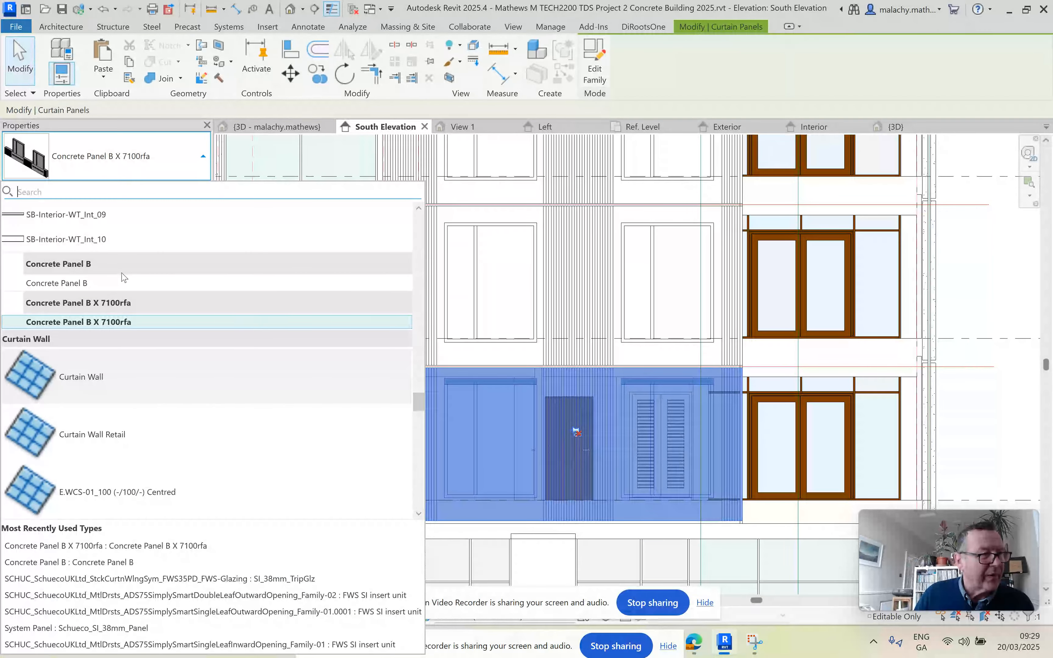
left_click(78, 283)
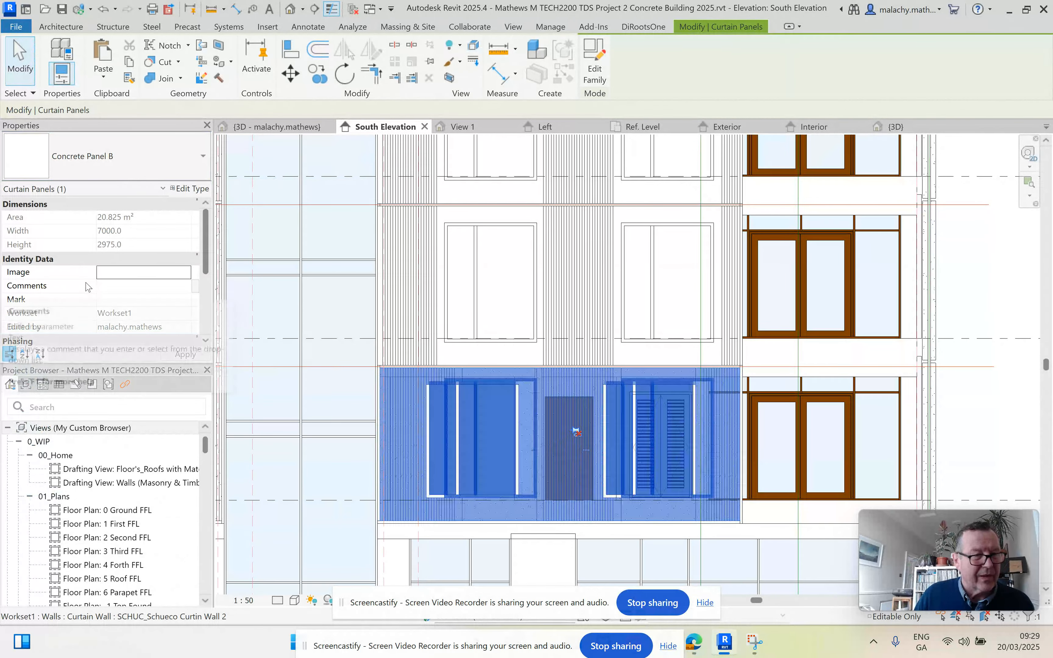
left_click(307, 388)
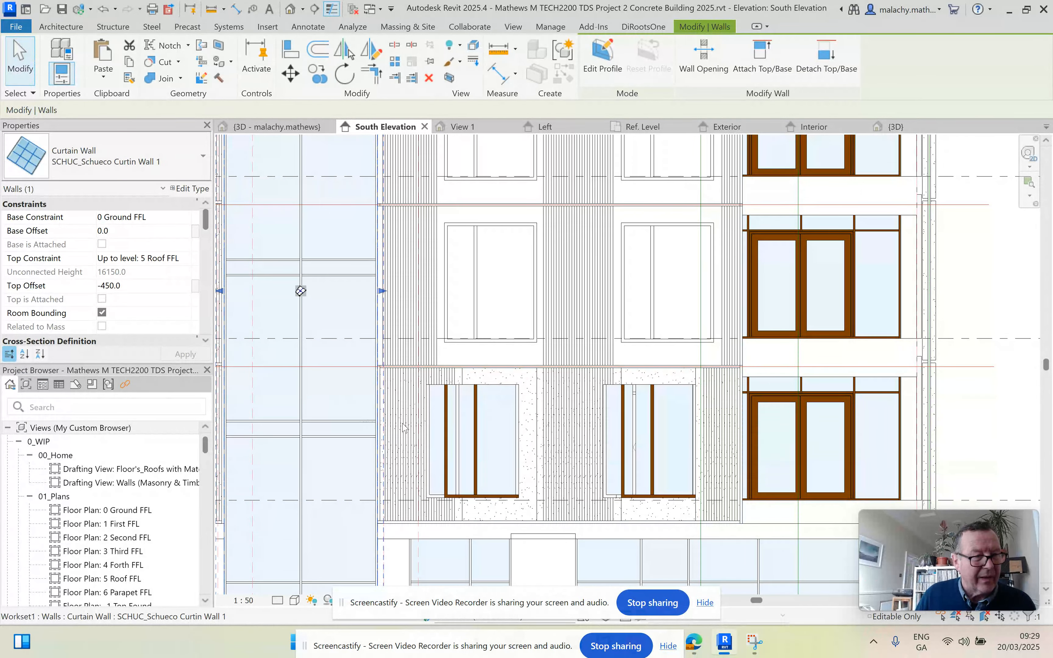
Switch the panel at 1 First FFL back to Concrete Panel B X 7100rfa and deselect it.
key("Tab")
left_click(426, 433)
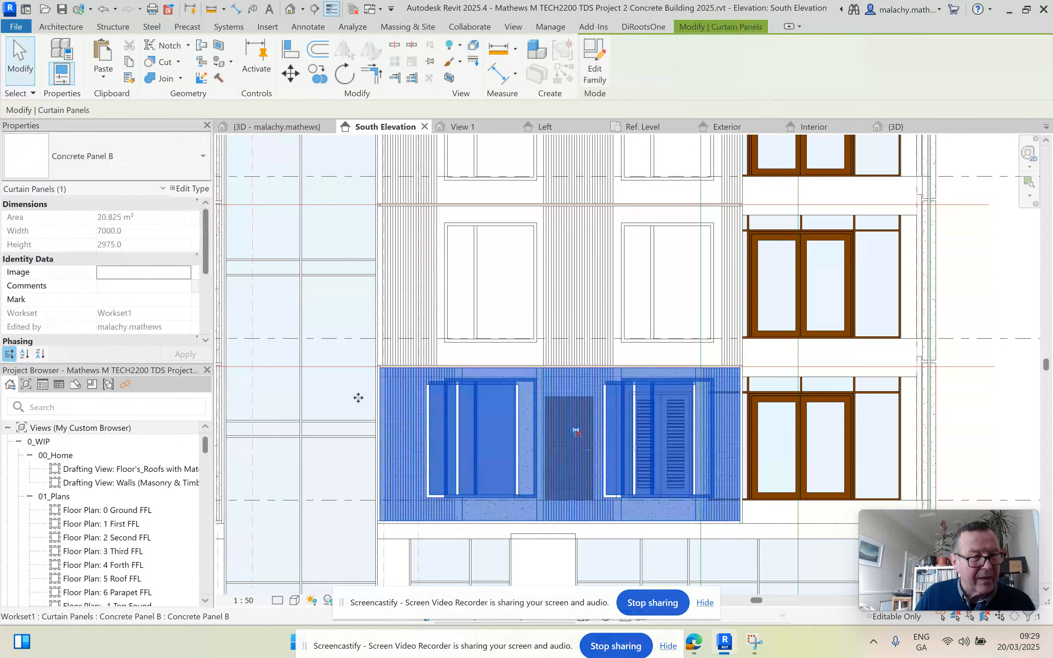
left_click(142, 163)
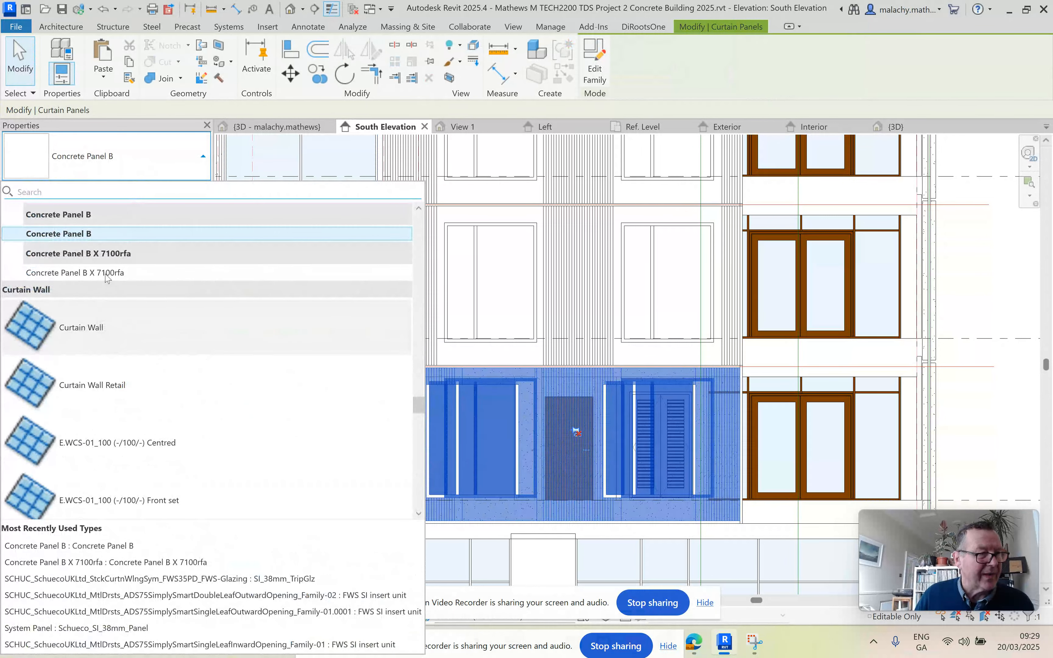
left_click(110, 273)
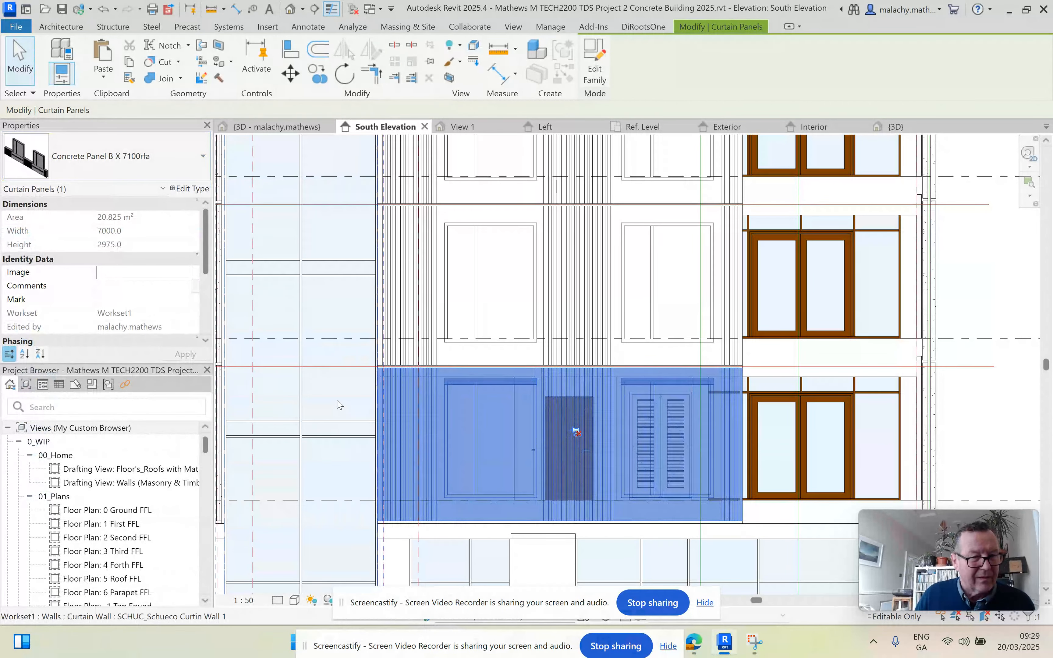
left_click(338, 403)
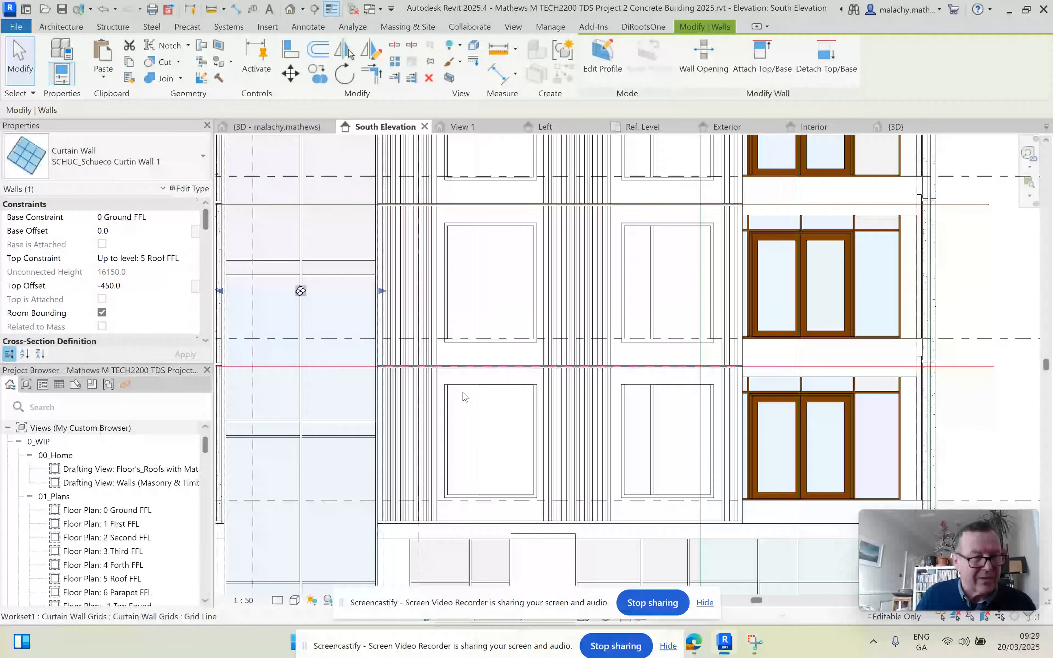
Examine the windows, panel joints and top edge of the shorter curtain wall against the rest of the South Elevation.
scroll(464, 396, "up", 1)
scroll(496, 397, "down", 1)
scroll(496, 396, "down", 1)
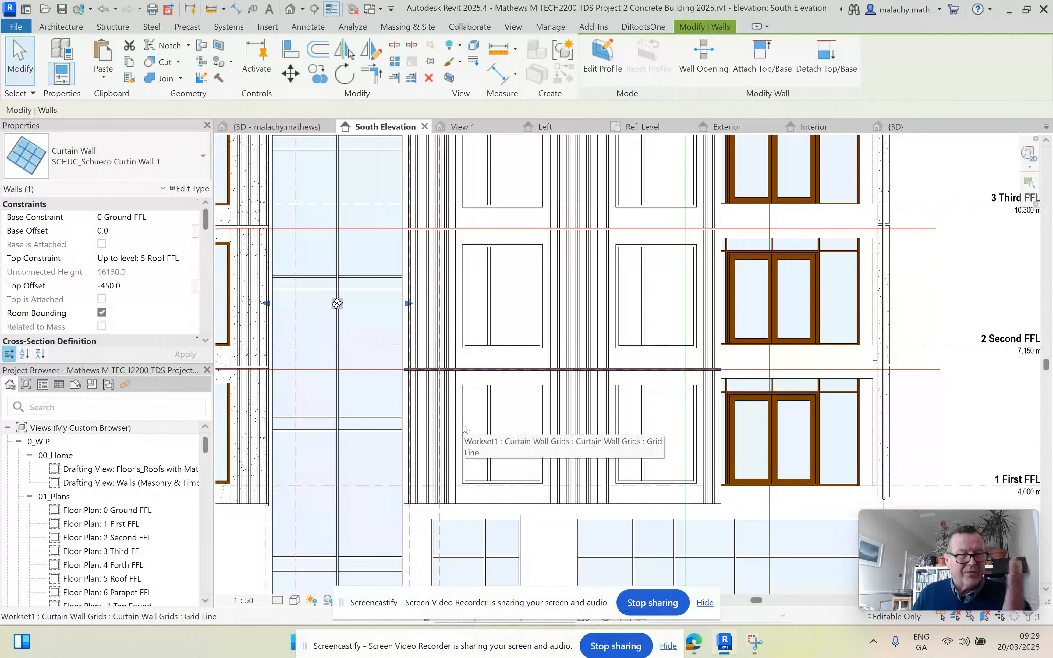
scroll(463, 428, "down", 2)
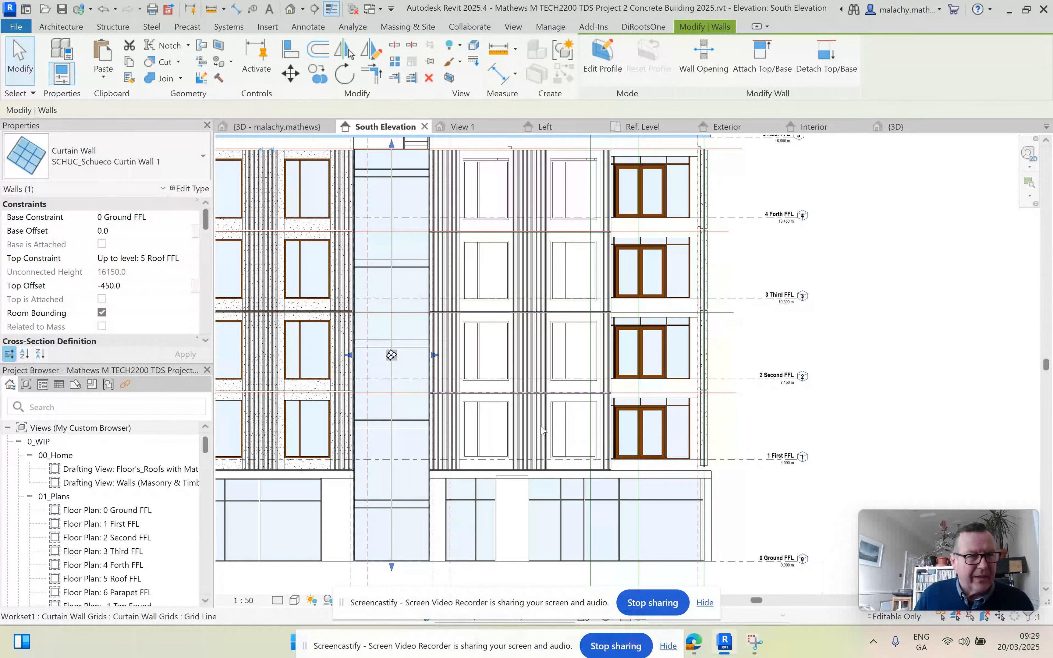
scroll(496, 175, "up", 6)
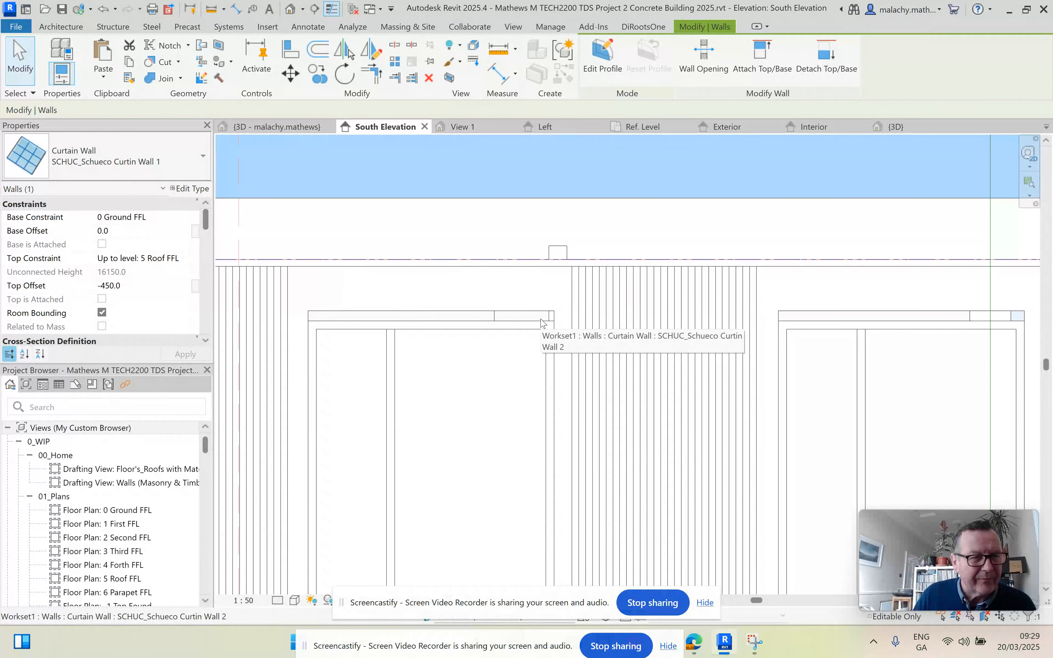
scroll(542, 322, "down", 4)
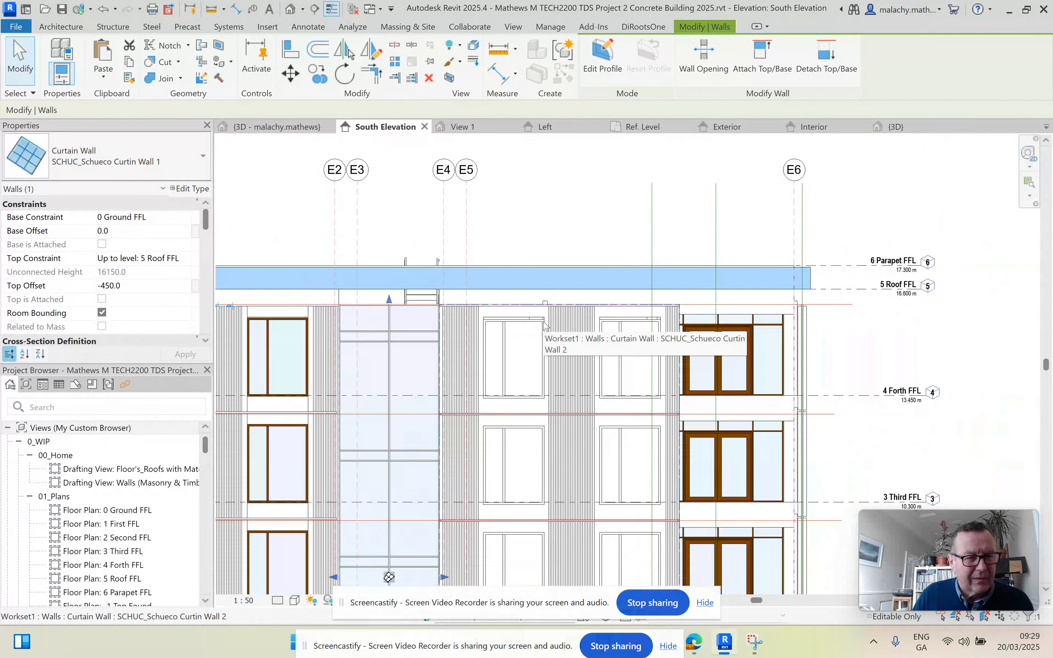
scroll(517, 417, "up", 2)
scroll(516, 417, "down", 4)
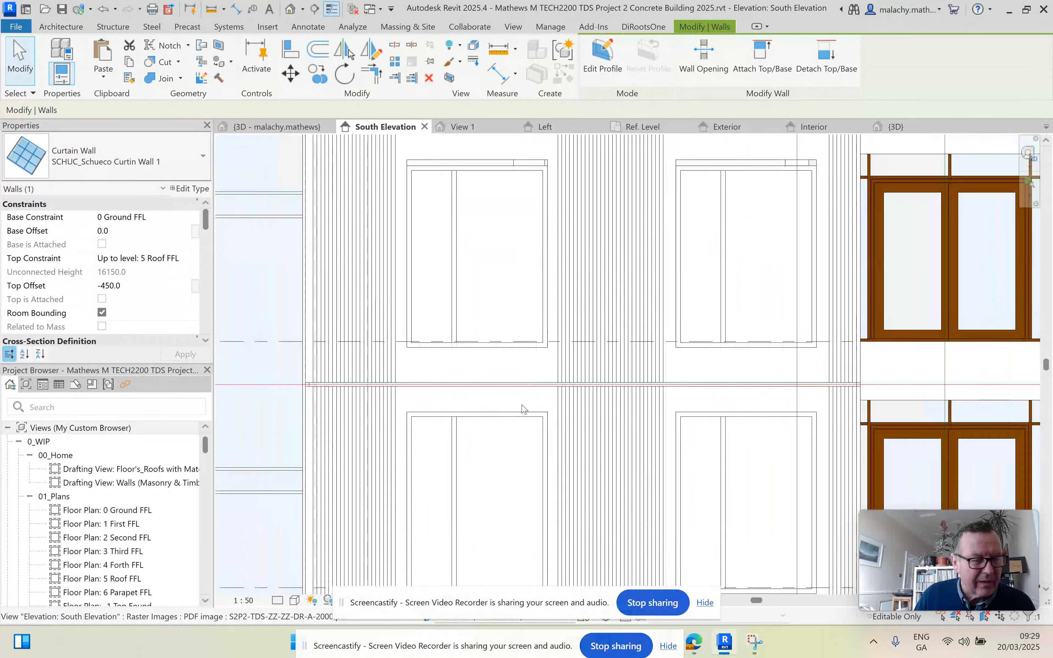
scroll(524, 407, "down", 1)
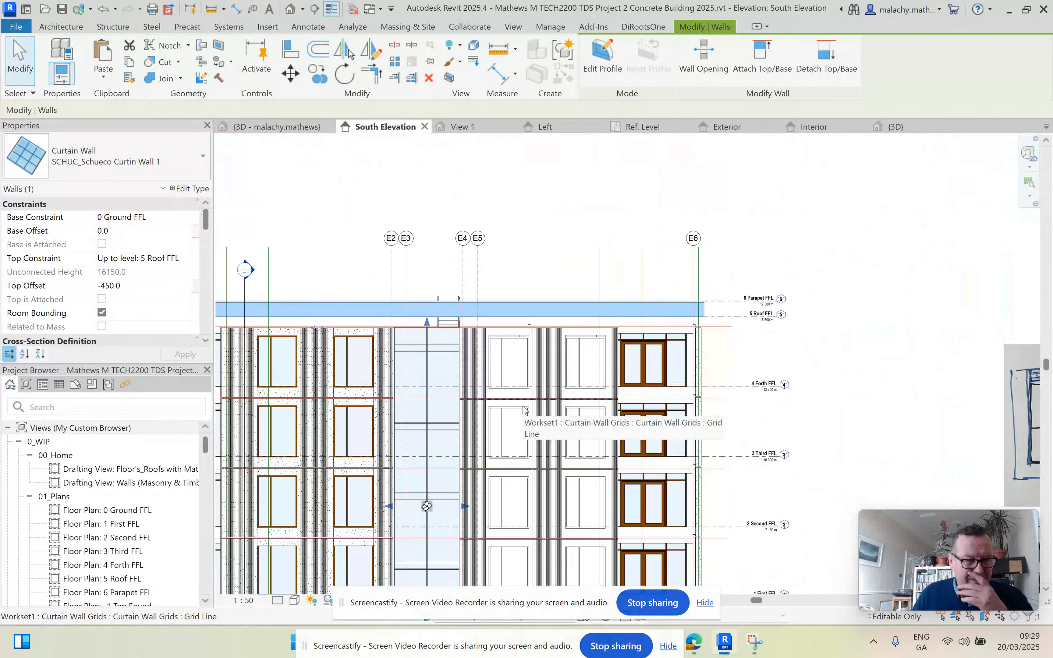
scroll(526, 400, "down", 2)
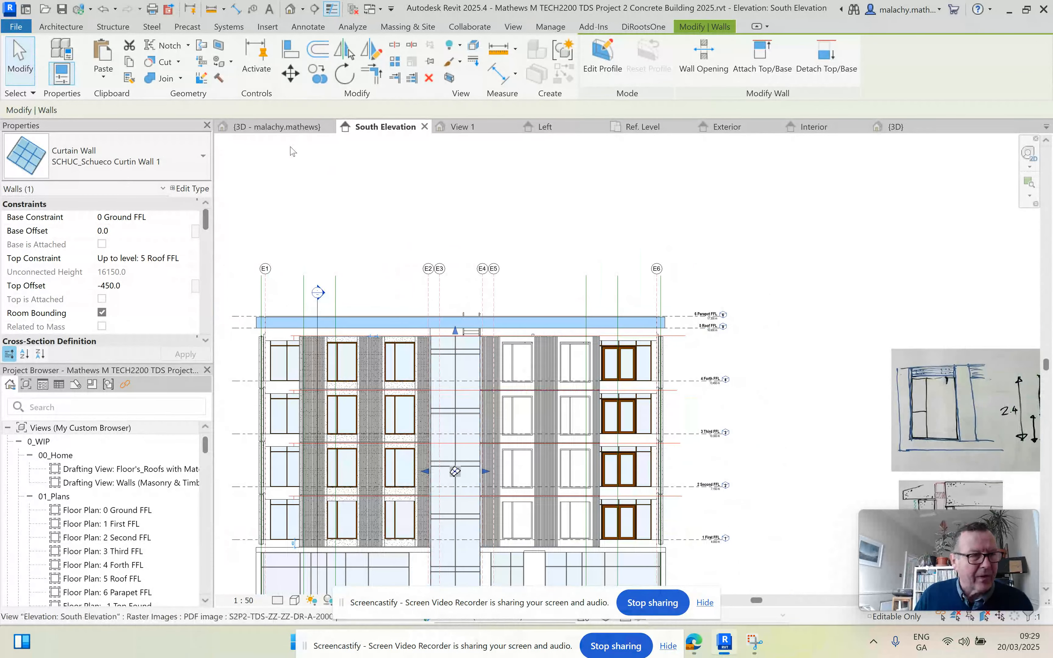
Undo the shorter curtain wall's base, panel type and grid line alignment changes, back to its original Concrete Panel B panels.
left_click(102, 9)
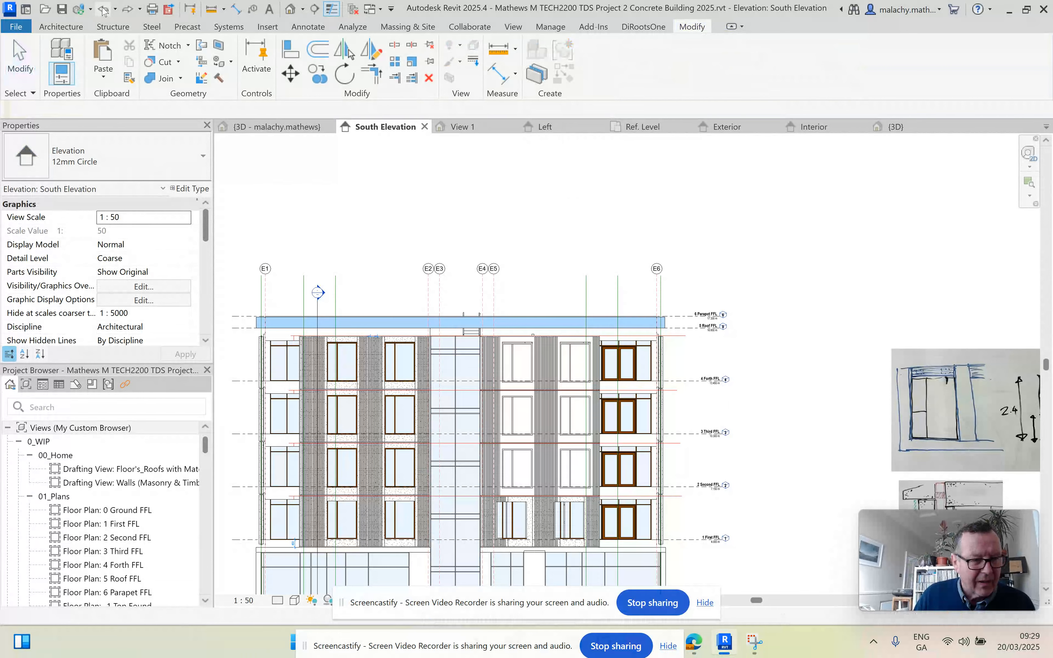
left_click(103, 10)
left_click(103, 10)
left_click(102, 9)
left_click(103, 10)
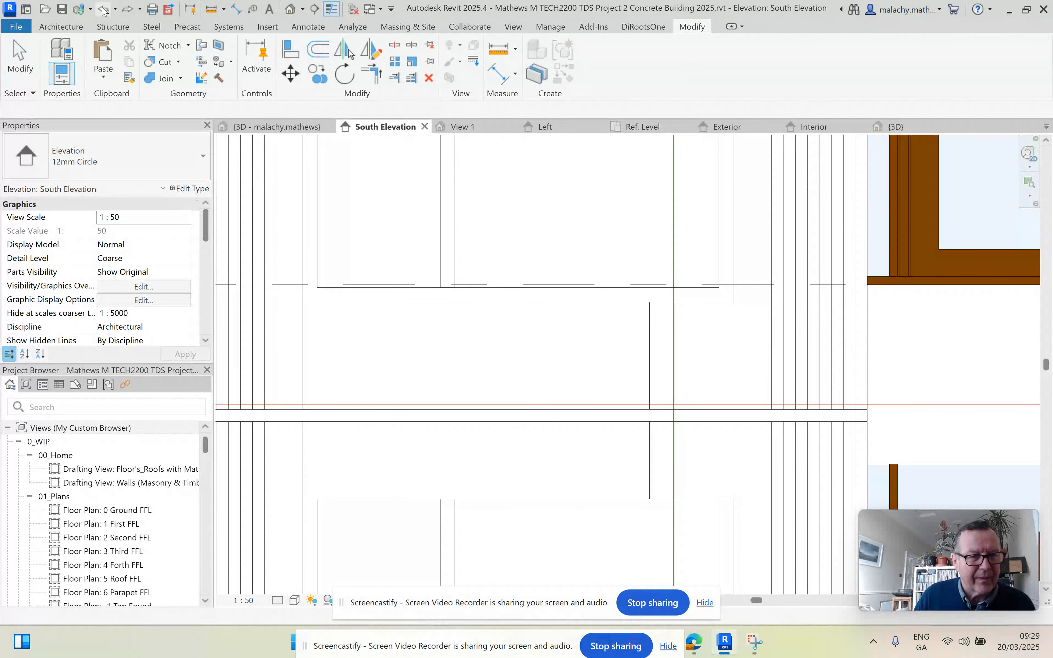
scroll(379, 197, "down", 6)
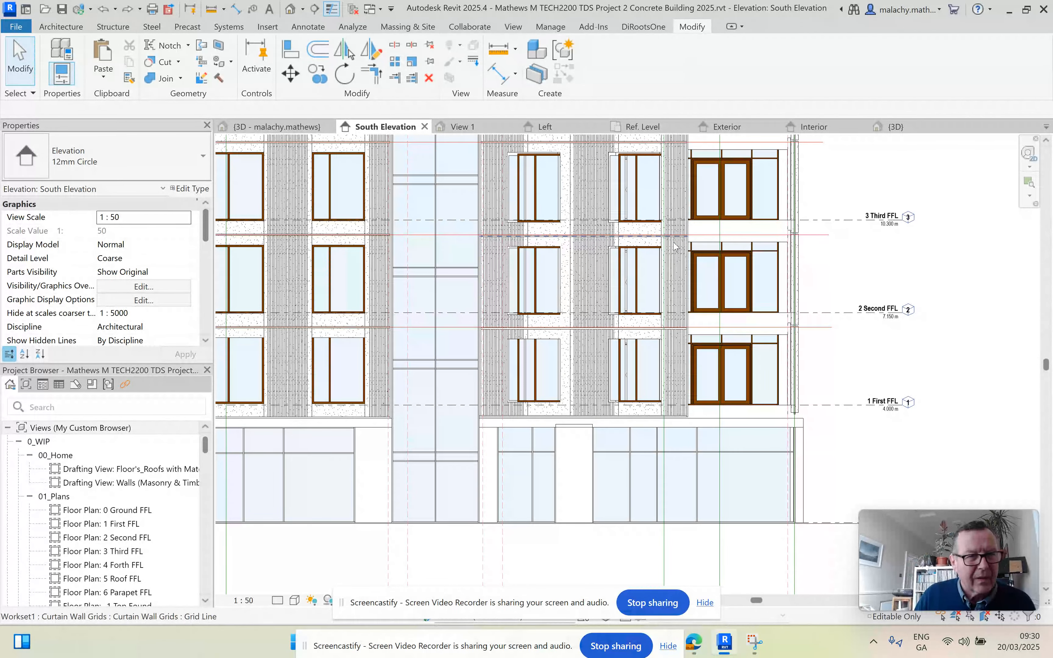
scroll(691, 229, "up", 5)
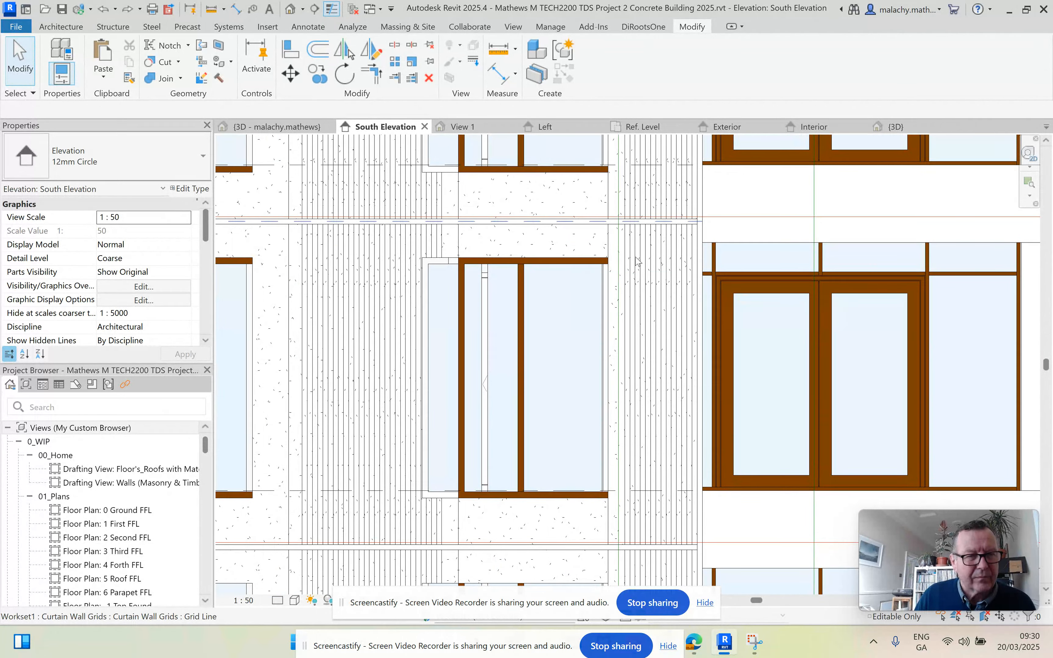
scroll(642, 263, "down", 4)
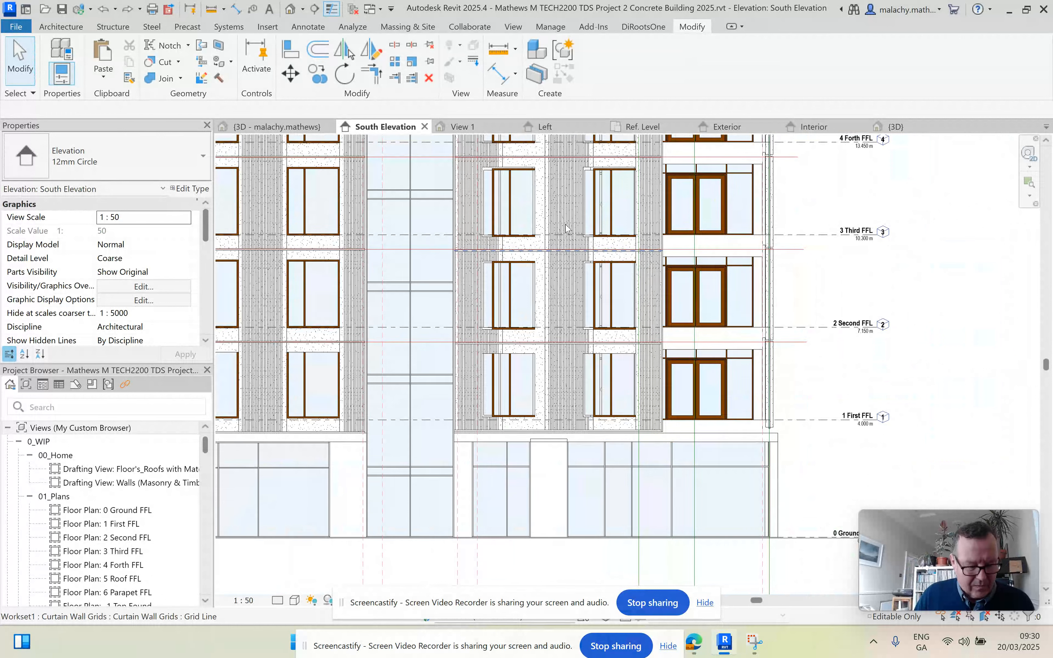
left_click(565, 227)
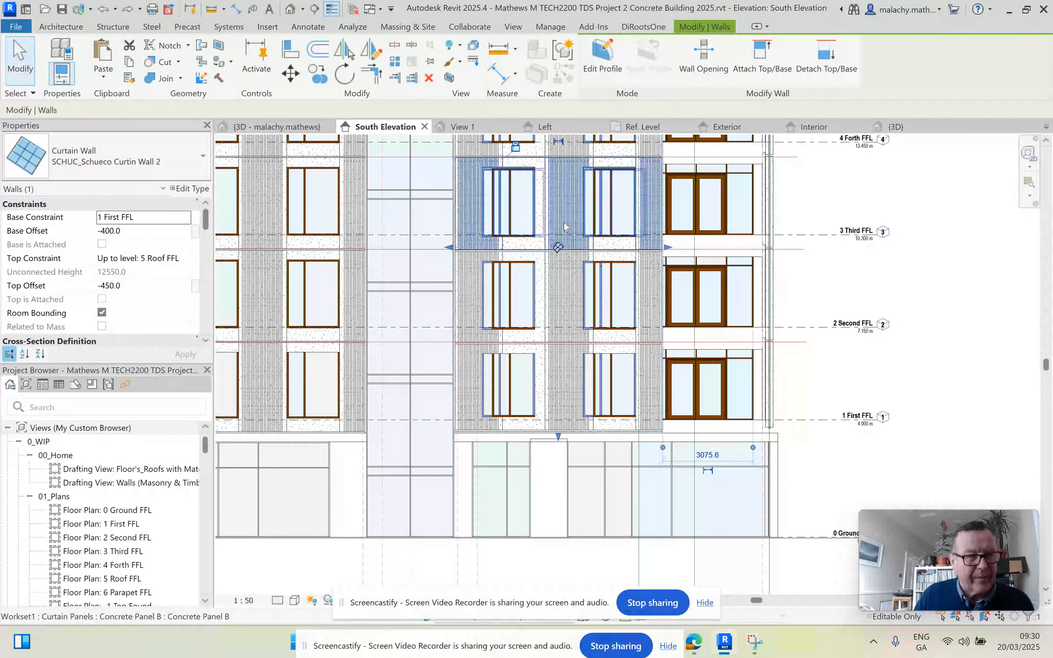
left_click(565, 225)
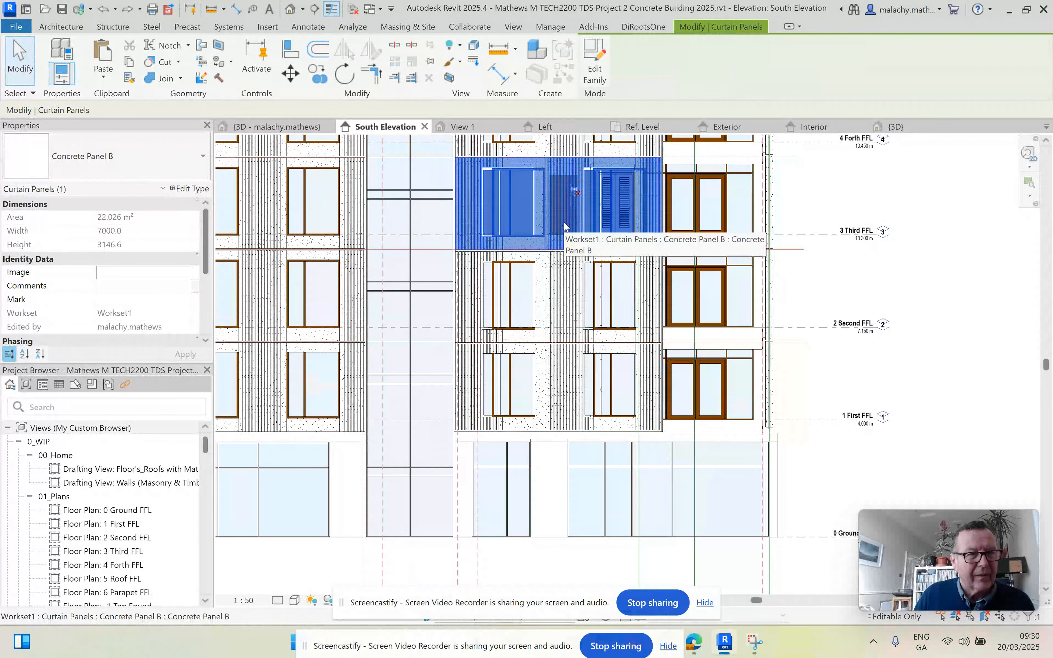
right_click(565, 225)
mouse_move(652, 285)
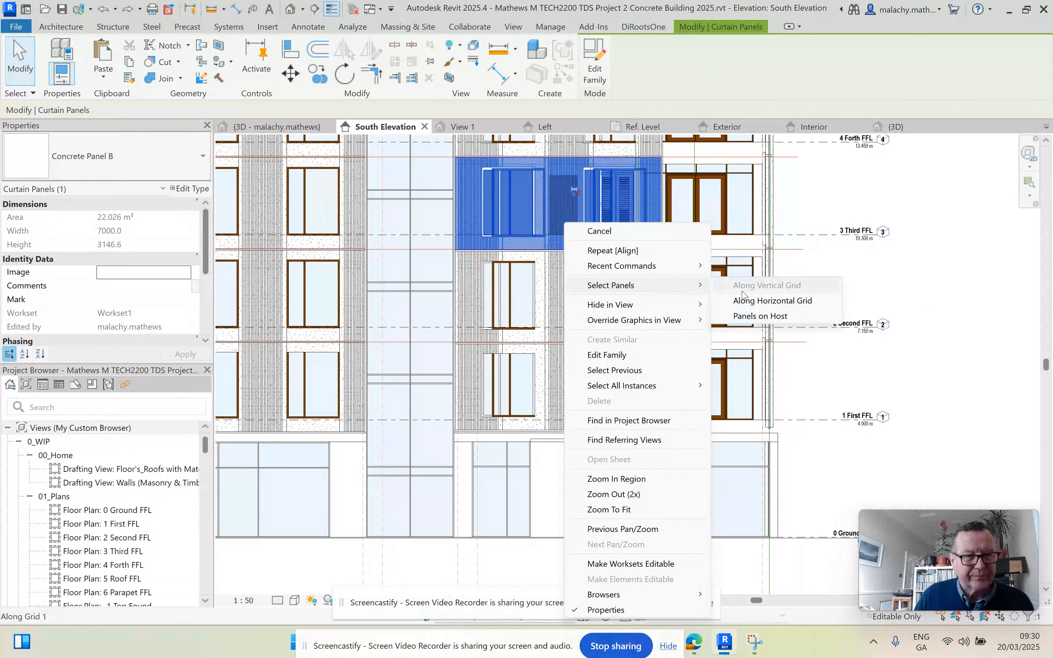
left_click(759, 316)
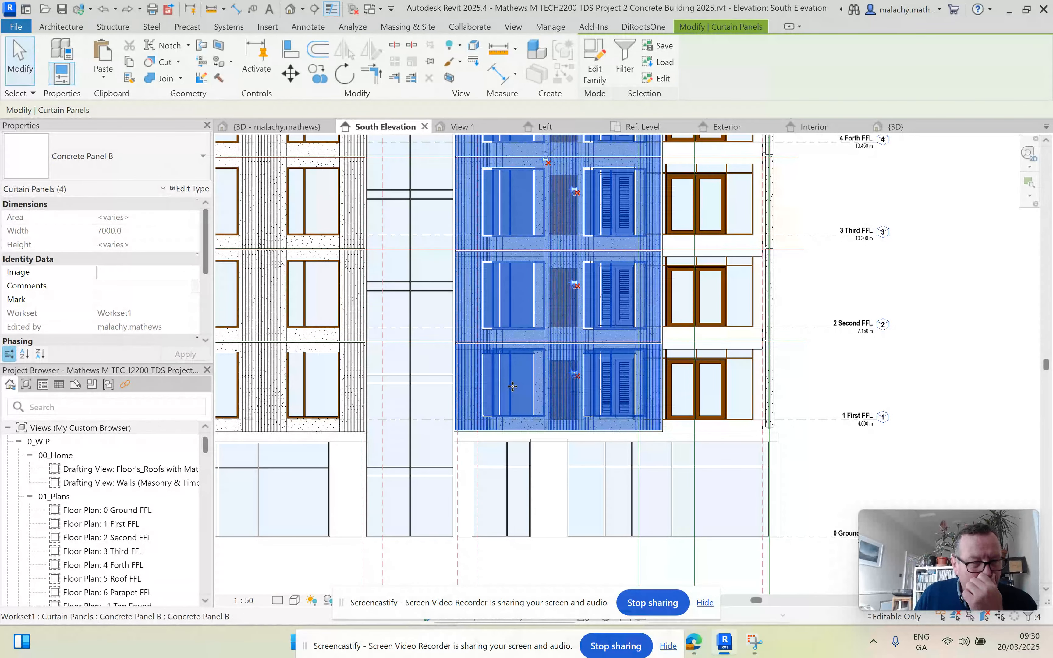
key("Escape")
Align the shorter curtain wall's horizontal grid line just below 2 Second FFL with its red reference line.
scroll(660, 332, "up", 6)
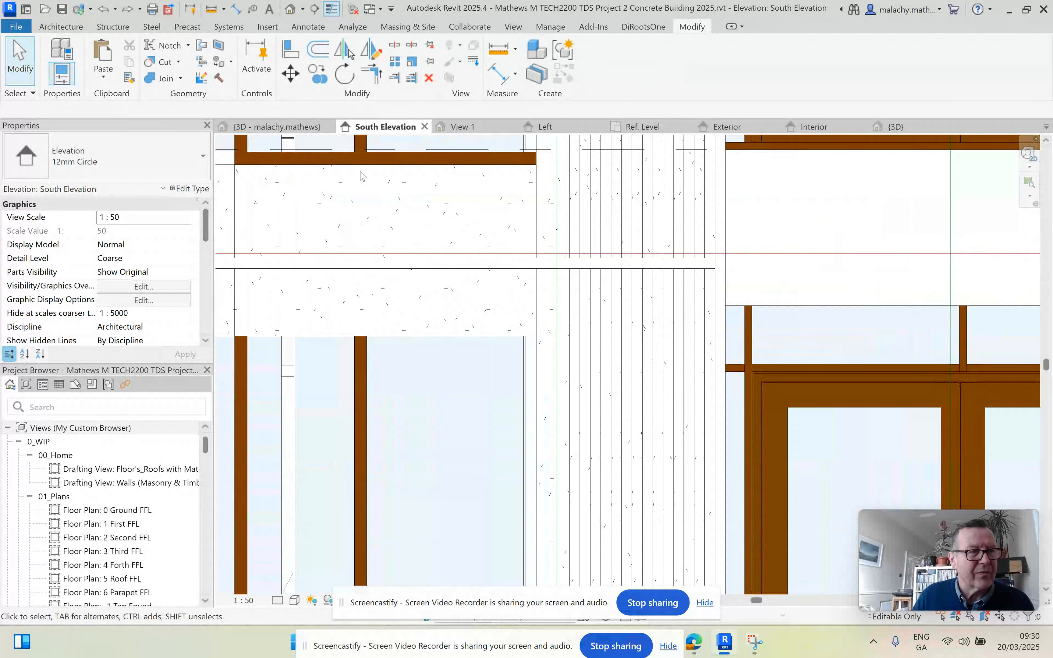
left_click(291, 50)
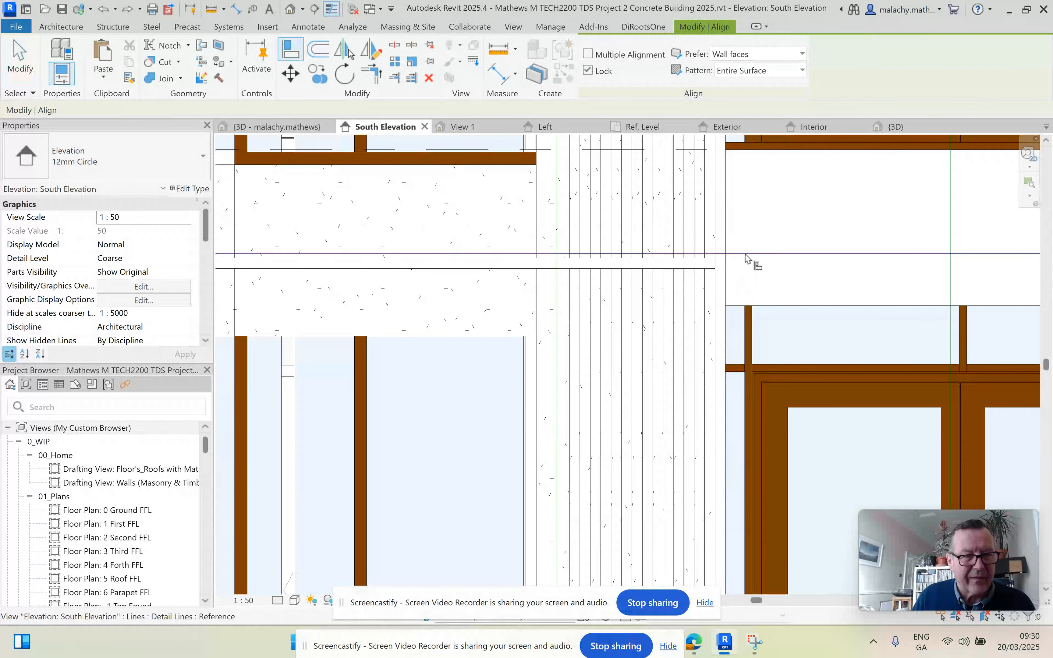
left_click(701, 266)
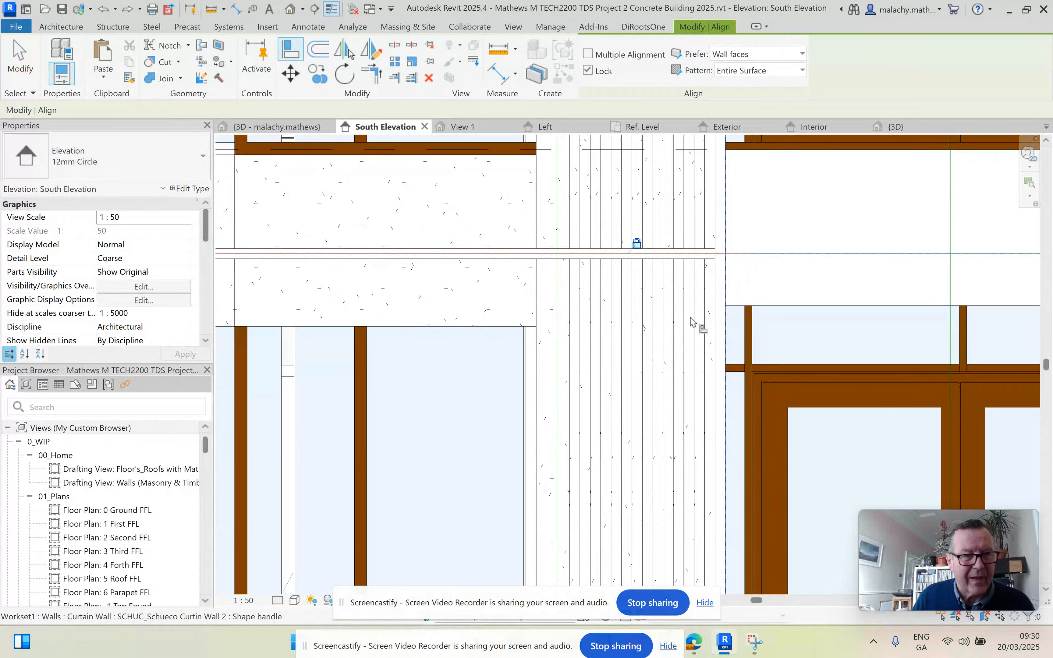
scroll(693, 322, "down", 3)
scroll(674, 411, "up", 3)
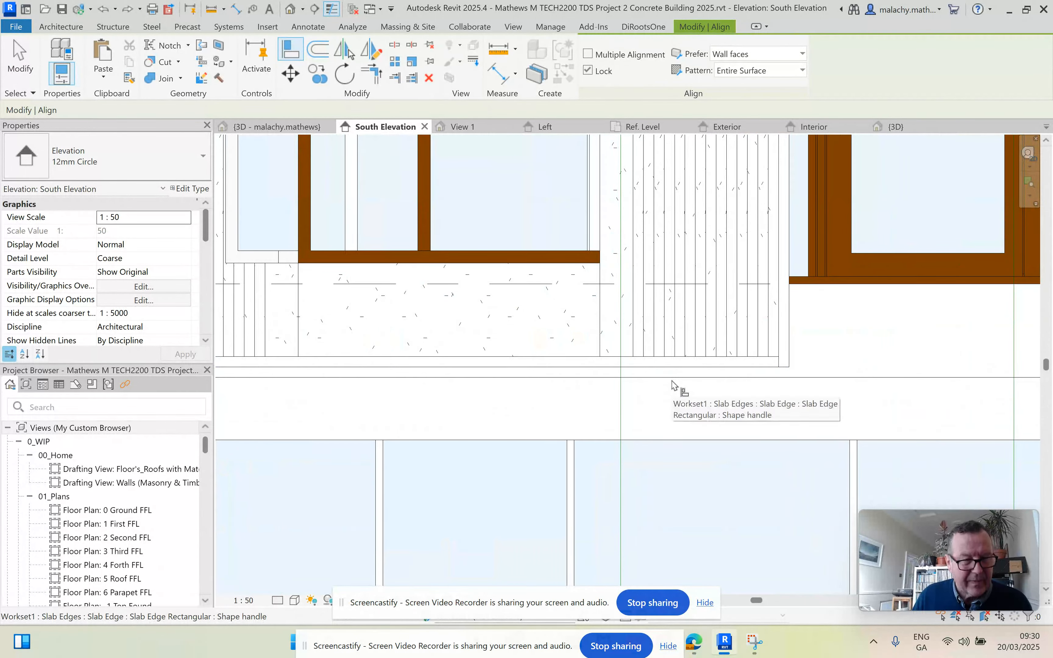
Try to lower the base of the shorter curtain wall to the slab edge line just below it.
key("Escape")
left_click(667, 382)
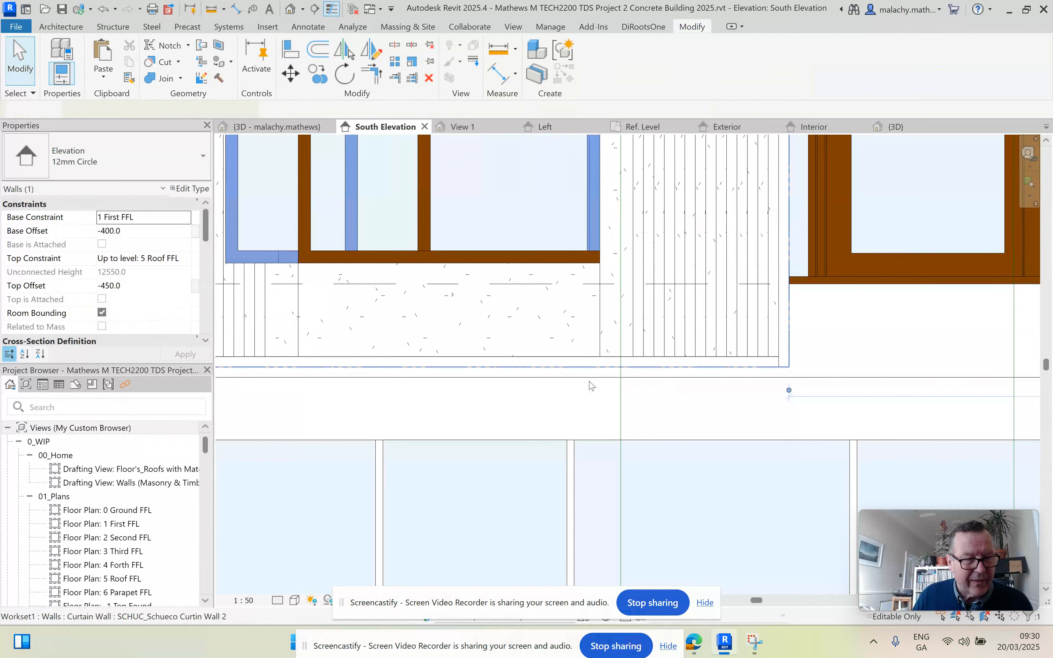
scroll(542, 382, "down", 2)
middle_click_drag(604, 393, 735, 391)
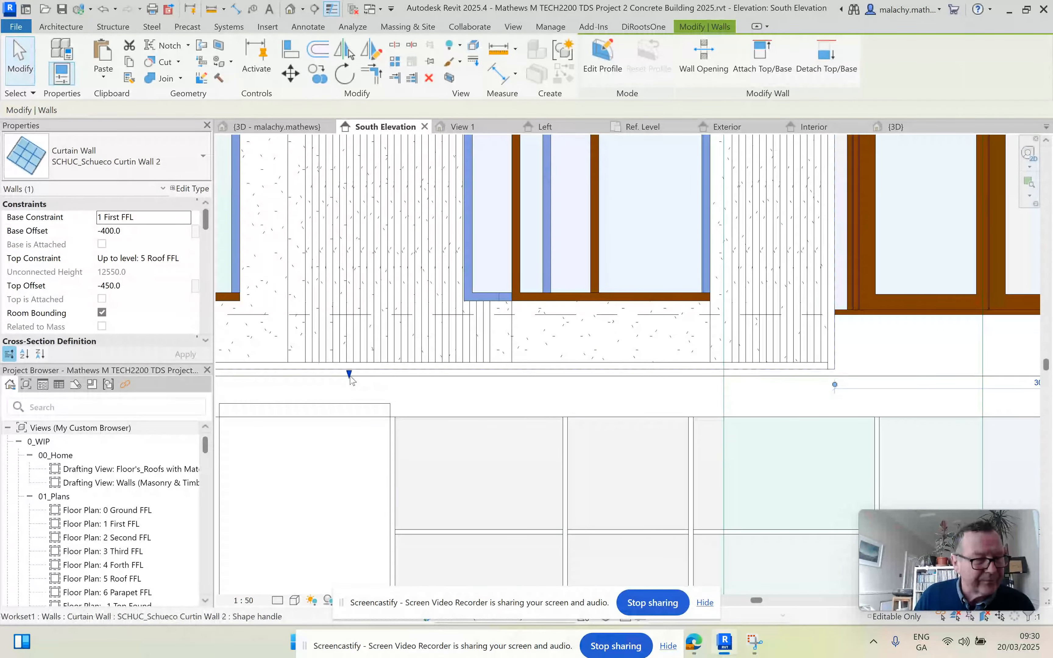
left_click_drag(349, 375, 349, 381)
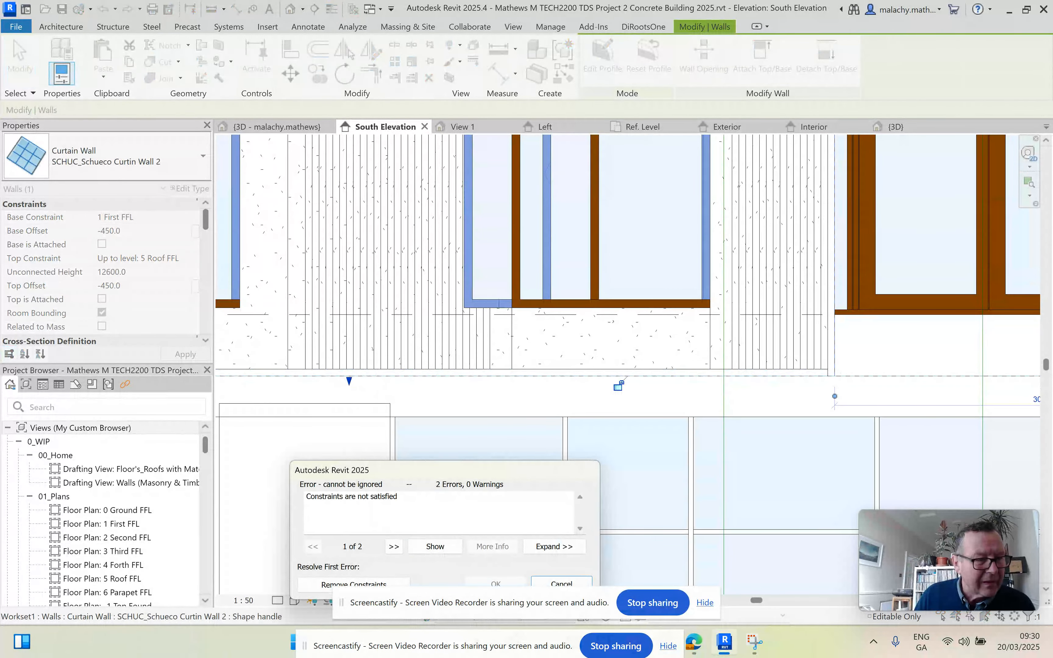
left_click(561, 584)
key("Escape")
Lower the shorter curtain wall's base to the slab edge, a base offset of -450 from 1 First FFL, removing the conflicting constraints.
scroll(353, 370, "up", 3)
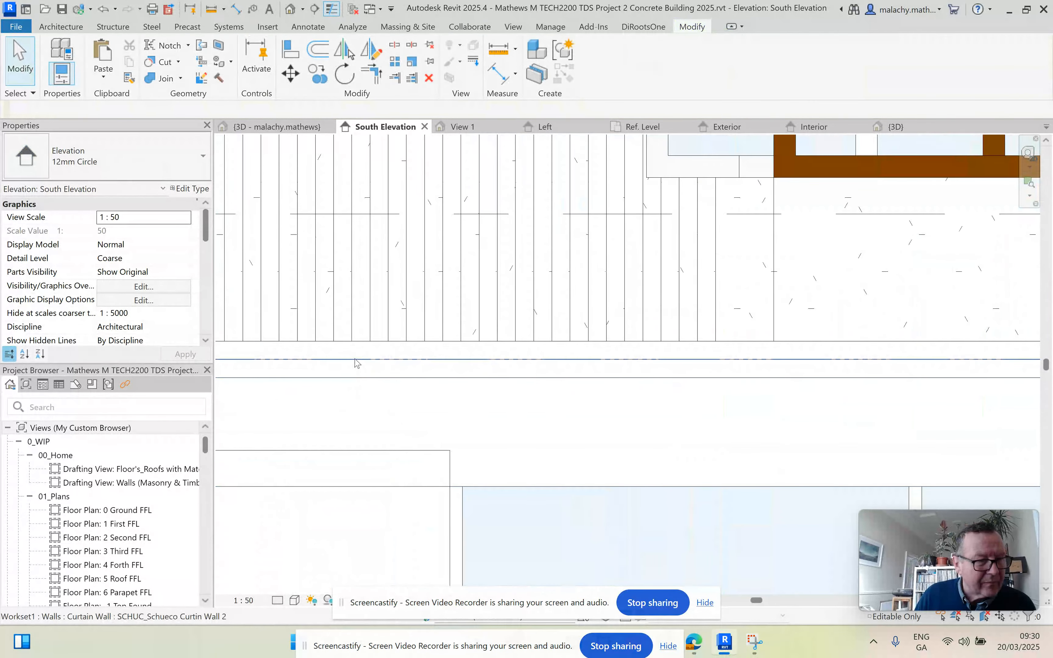
left_click(351, 361)
left_click_drag(341, 364, 342, 381)
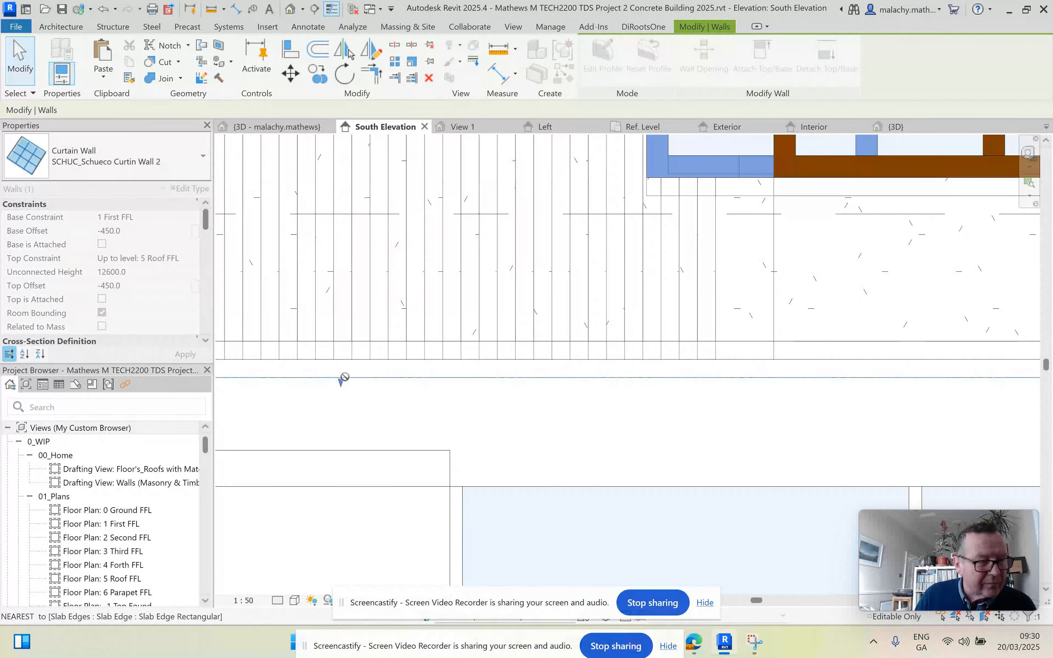
left_click(327, 585)
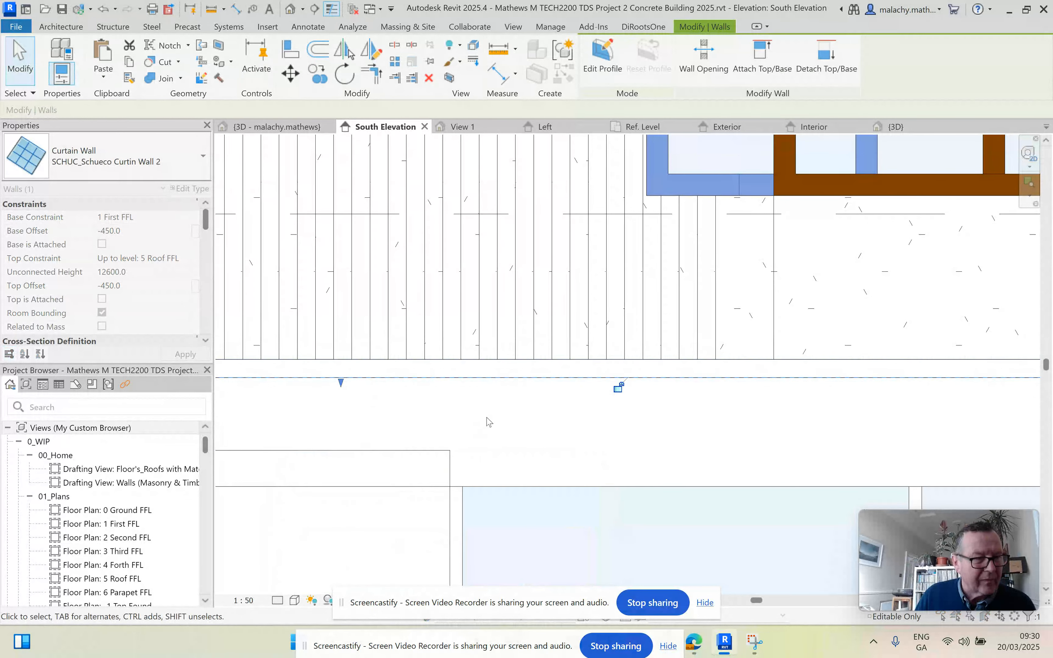
scroll(482, 425, "down", 5)
scroll(635, 299, "up", 6)
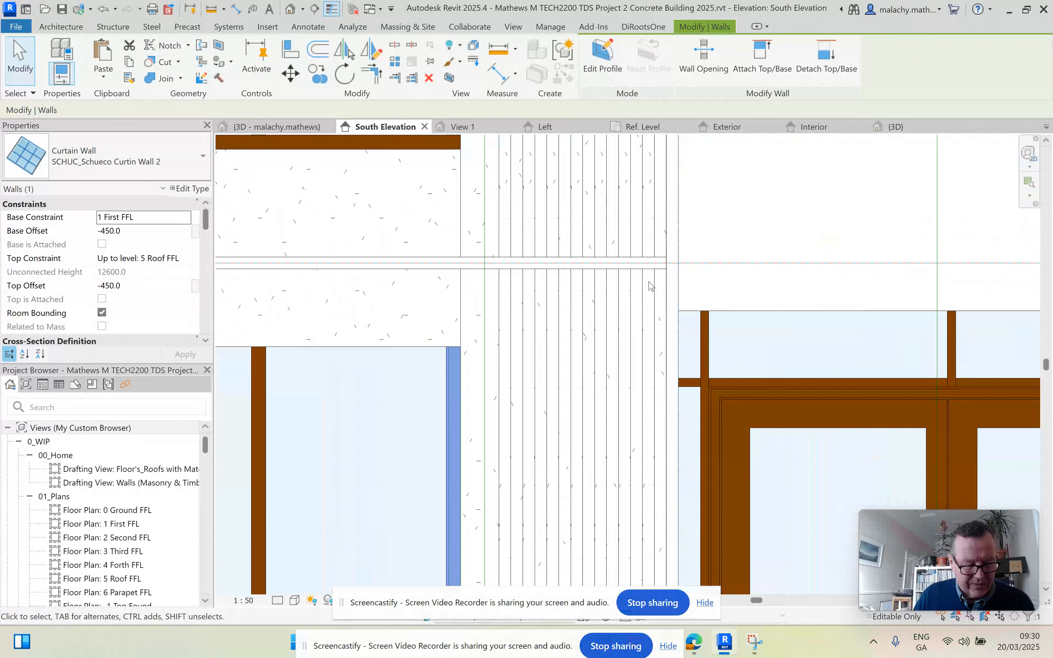
key("Escape")
Align the shorter curtain wall's horizontal grid line just below 3 Third FFL with its red reference line.
scroll(642, 263, "down", 2)
scroll(626, 470, "down", 1)
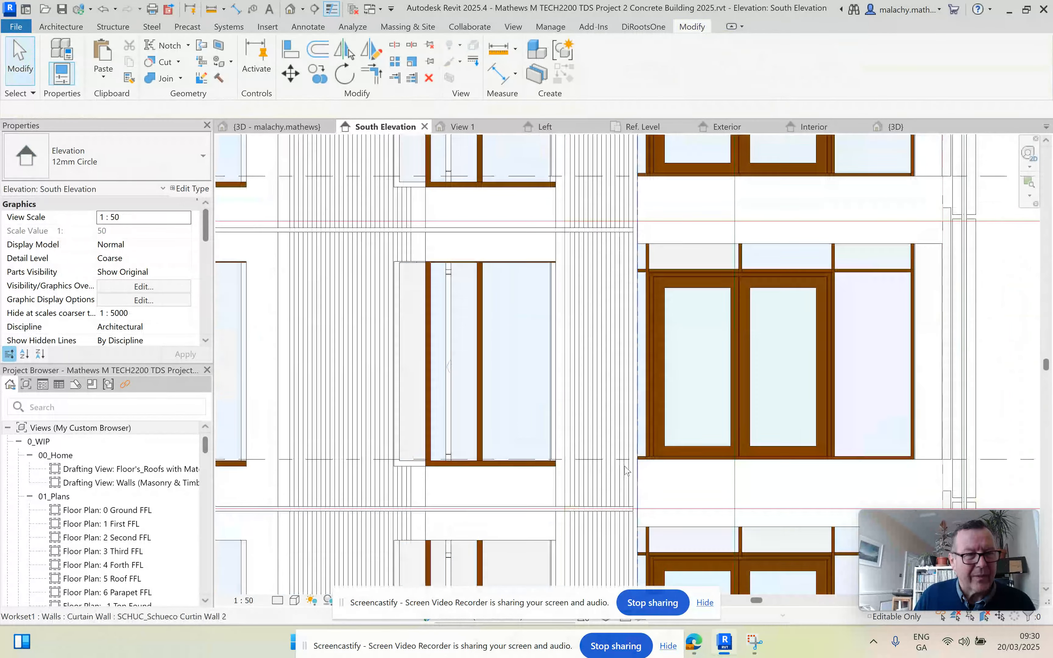
left_click(290, 49)
scroll(631, 235, "up", 3)
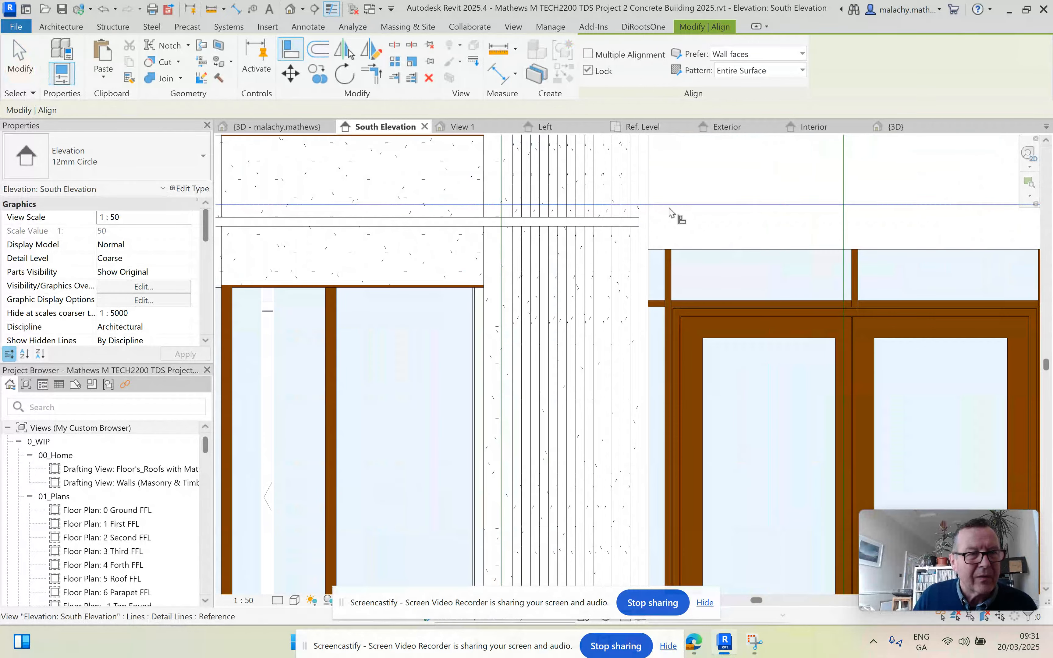
left_click(633, 225)
Examine the shorter curtain wall's remaining panel joints and top edge against the reference lines up to 5 Roof FFL.
scroll(618, 261, "down", 4)
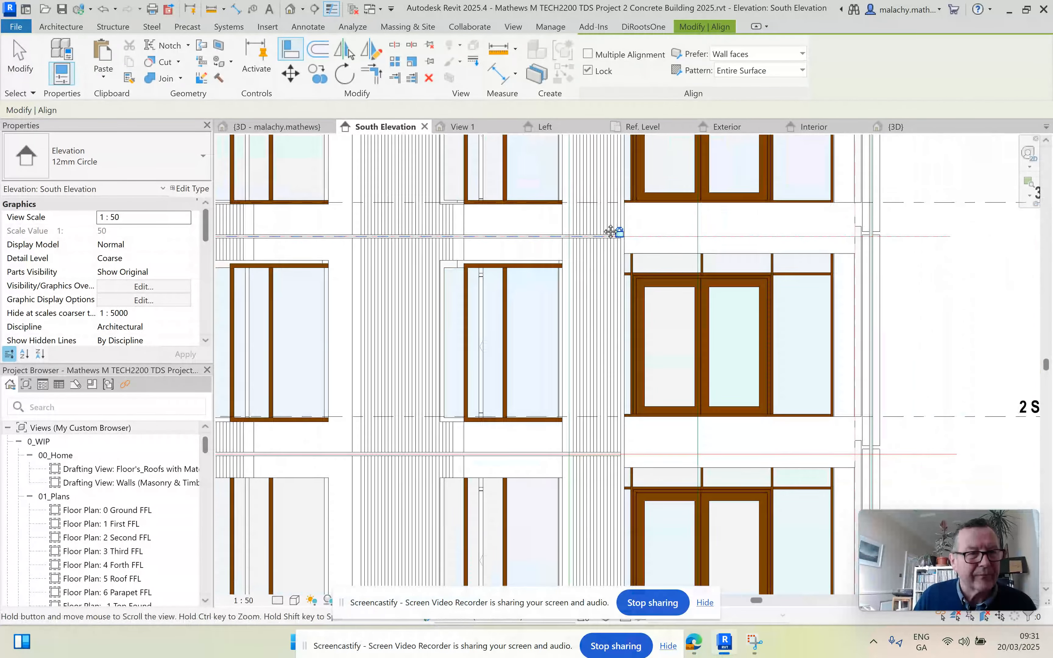
scroll(607, 304, "down", 2)
scroll(605, 313, "up", 6)
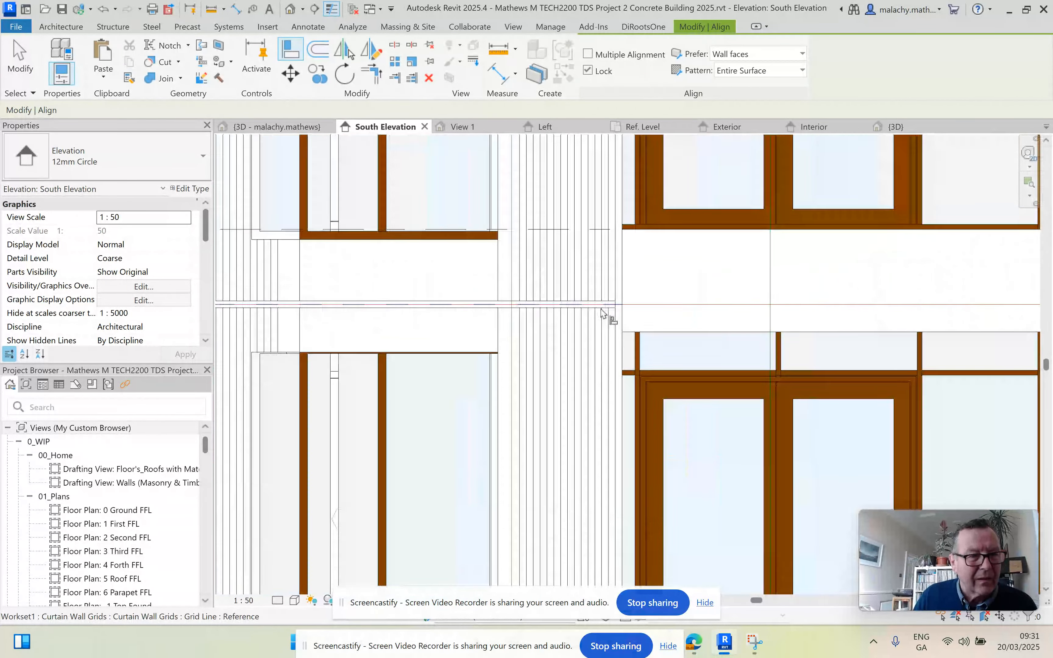
scroll(602, 313, "down", 5)
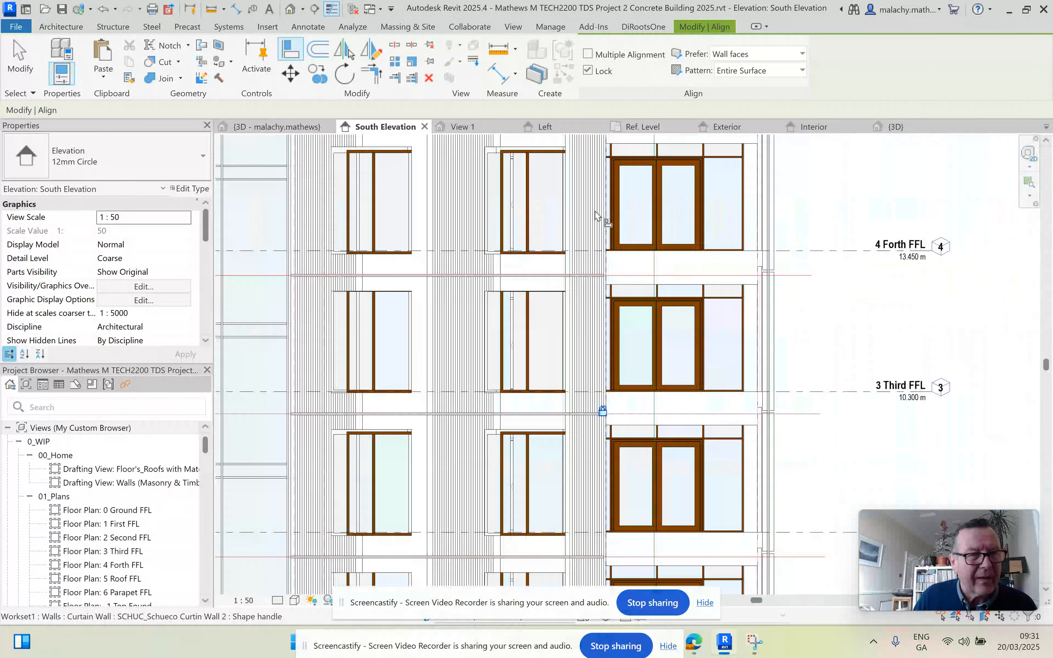
scroll(592, 348, "up", 5)
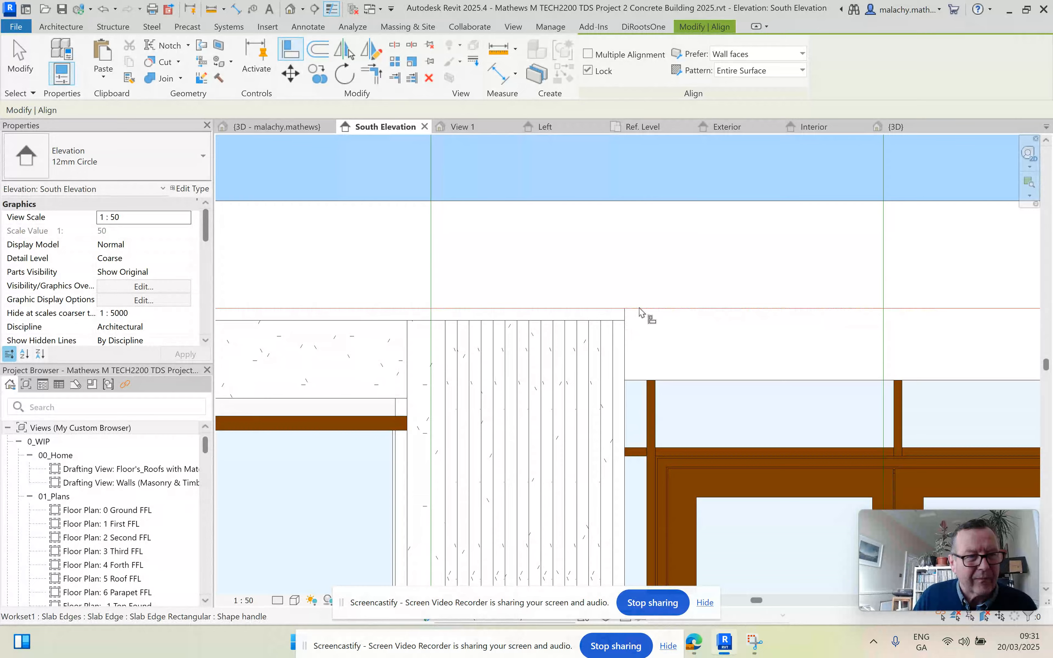
scroll(596, 342, "down", 3)
scroll(595, 342, "down", 5)
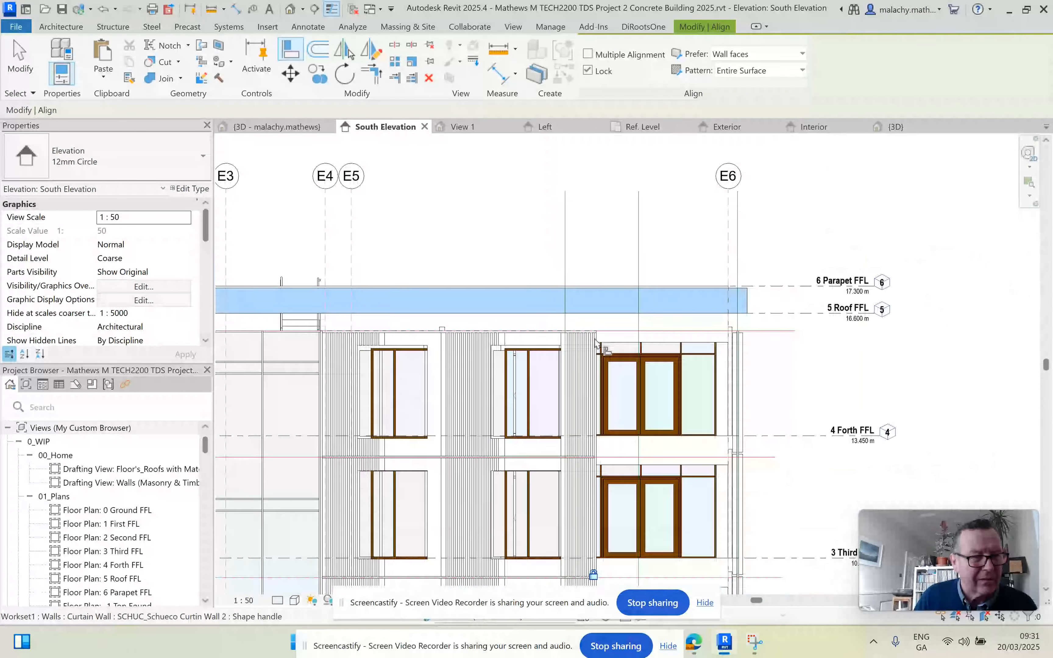
key("Escape")
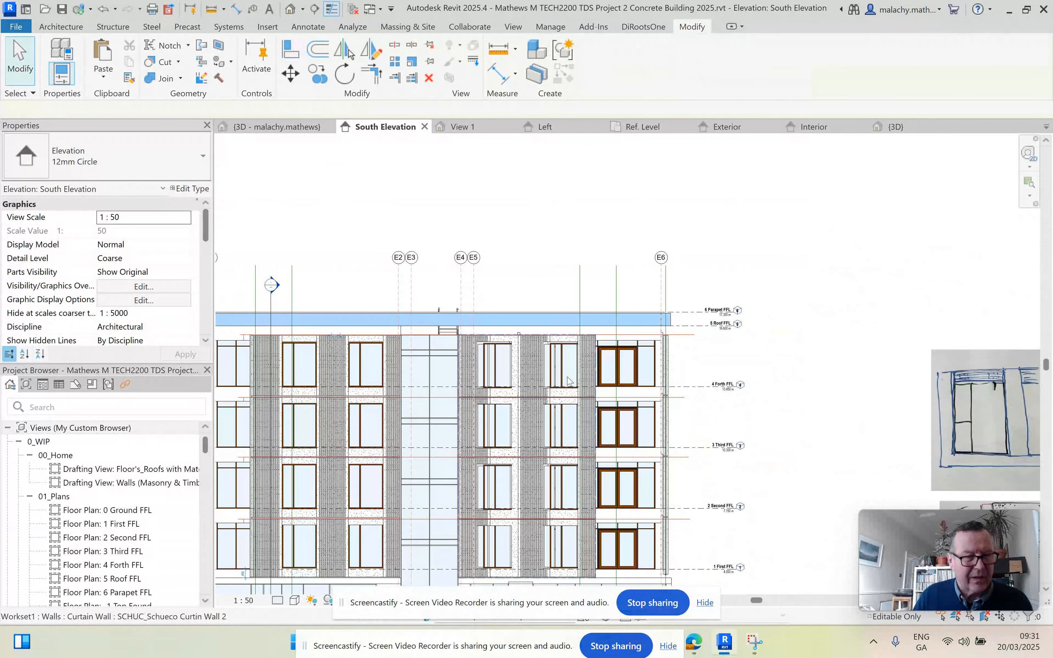
Try to switch all panels of the shorter curtain wall to the 7100 mm wide Concrete Panel B variant.
left_click(536, 373)
right_click(535, 374)
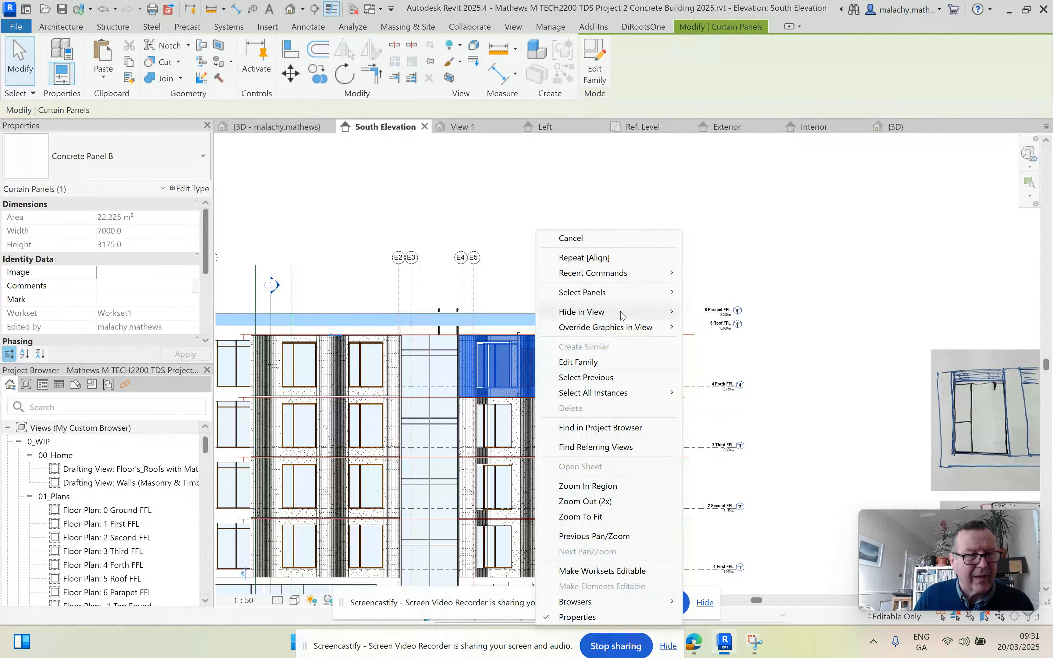
mouse_move(638, 293)
left_click(735, 323)
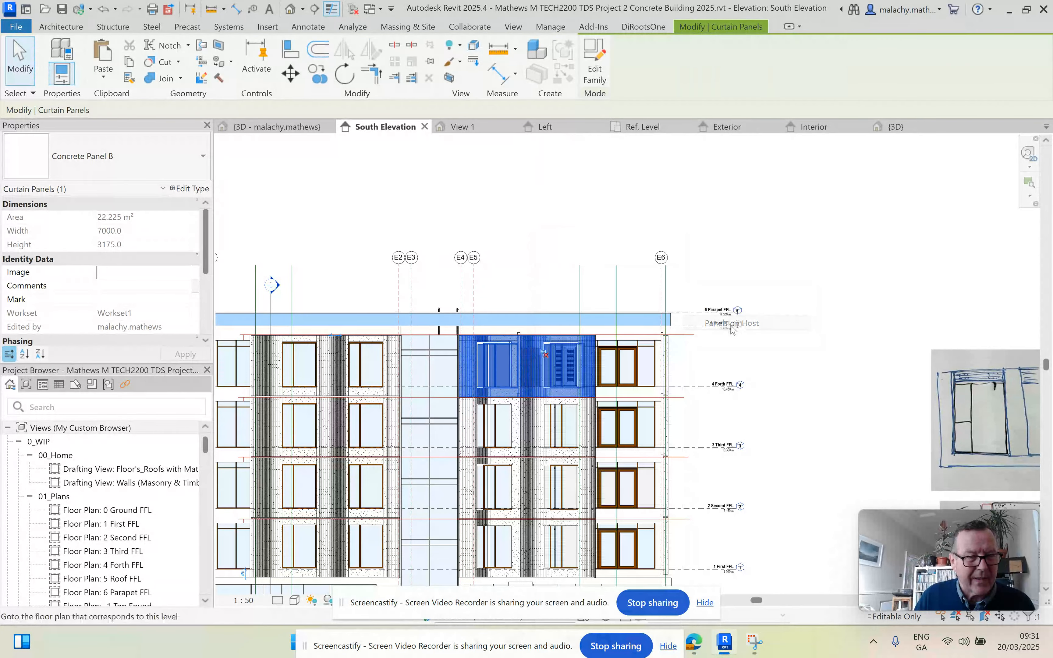
left_click(109, 157)
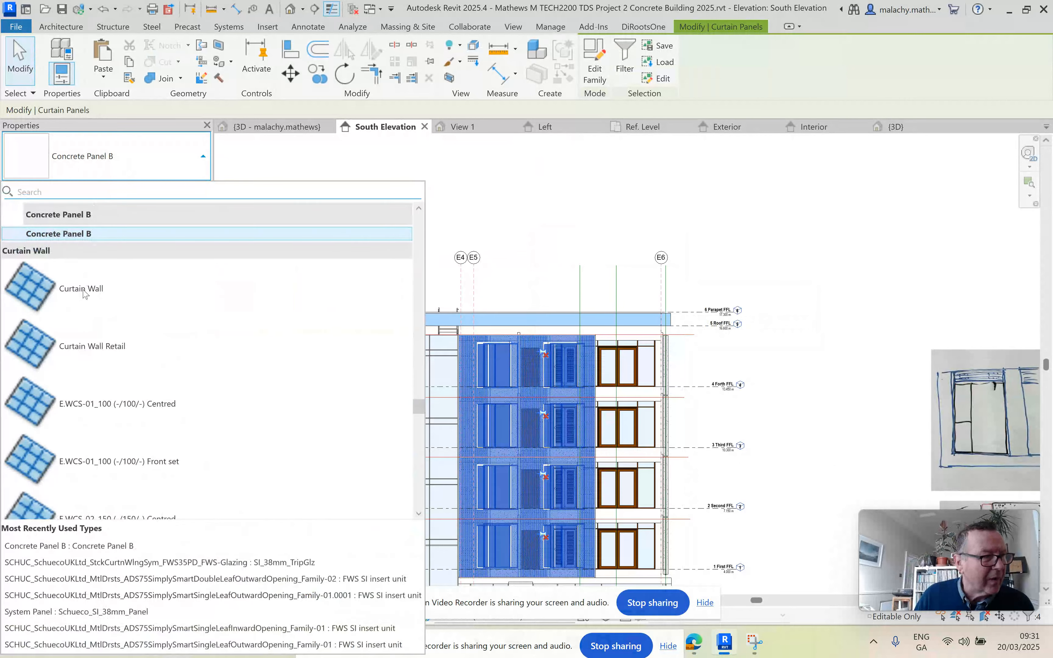
scroll(117, 383, "up", 3)
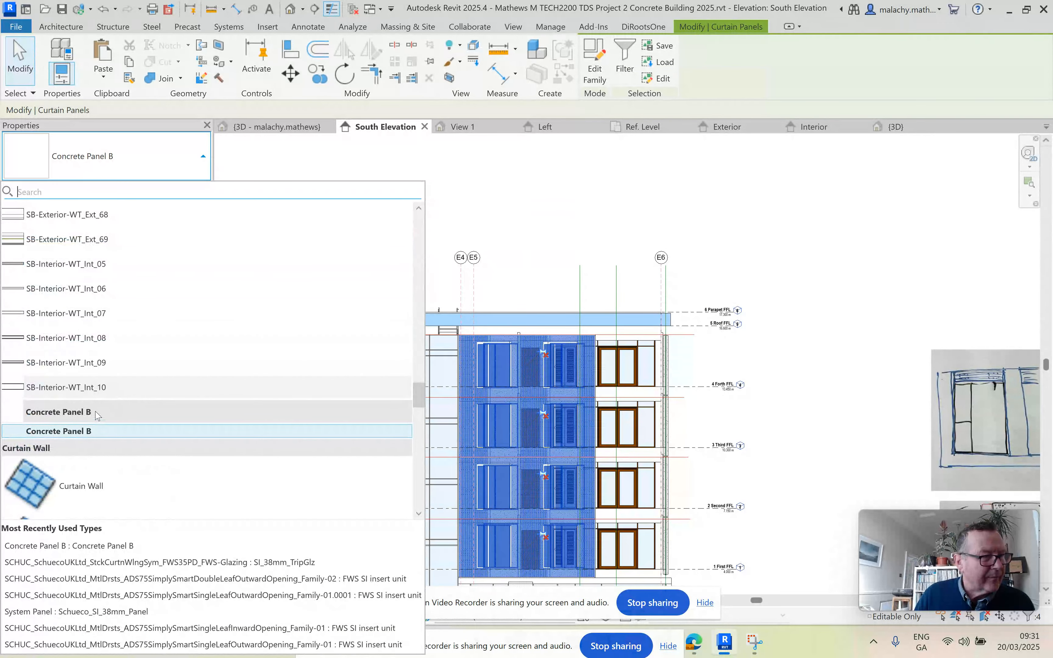
scroll(110, 390, "down", 1)
scroll(109, 320, "up", 1)
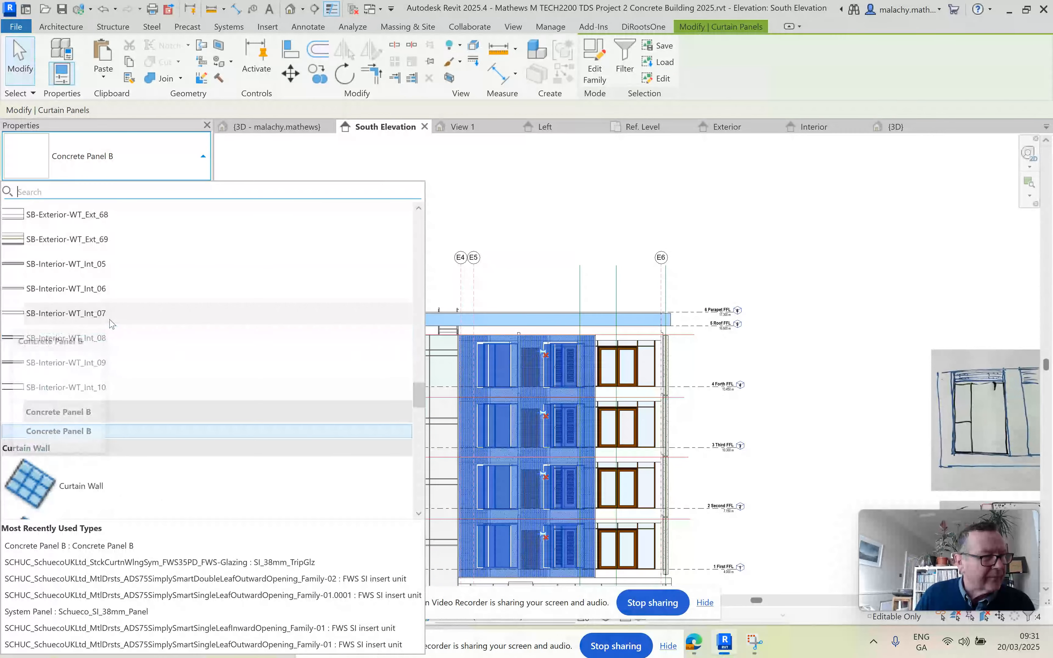
scroll(166, 323, "up", 2)
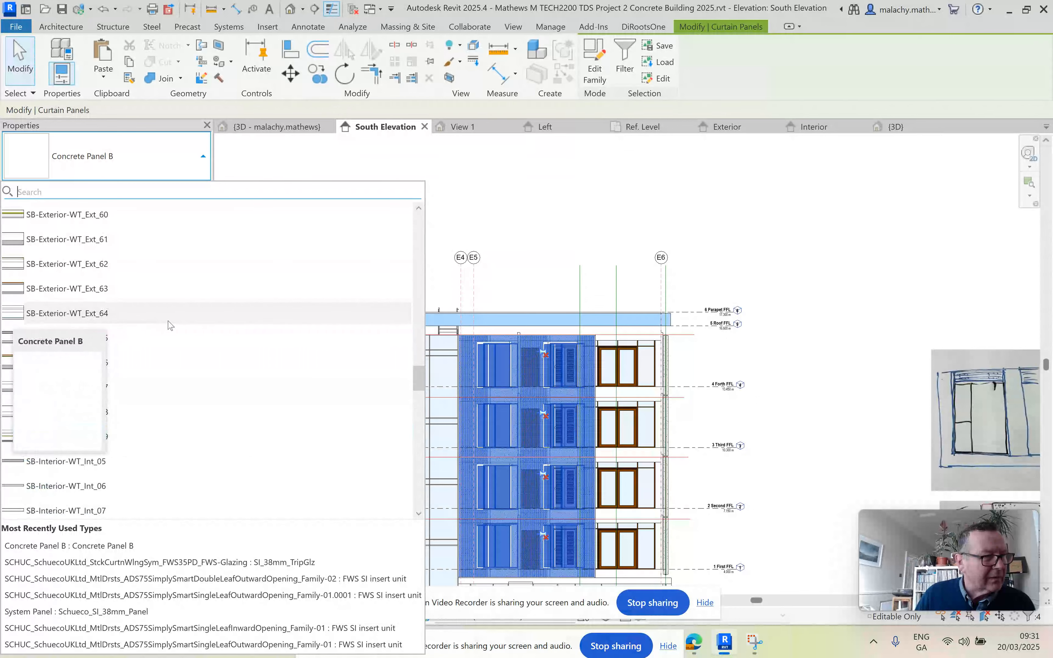
left_click(586, 213)
left_click(586, 213)
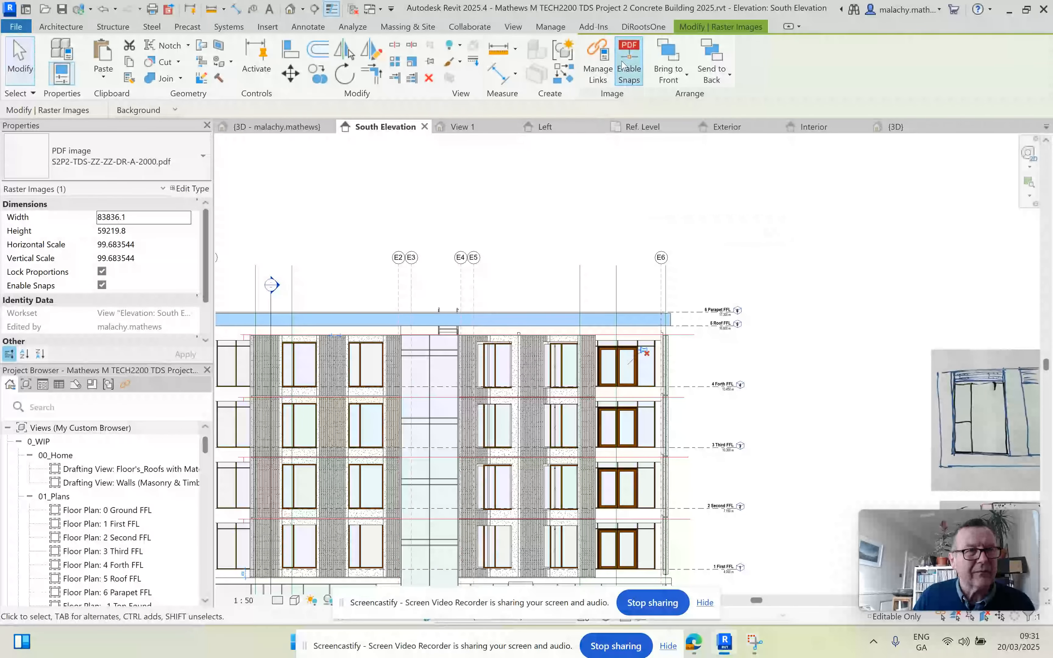
Check the Concrete Panel B X 7100rfa family in its Ref. Level plan and load it into the building project.
left_click(670, 130)
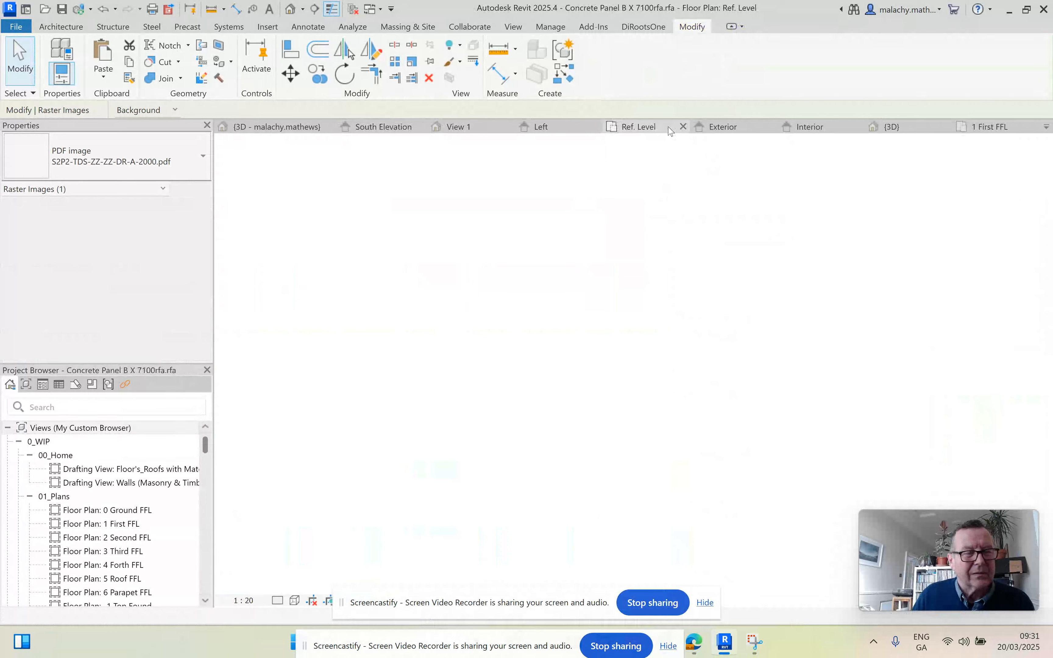
scroll(666, 240, "down", 3)
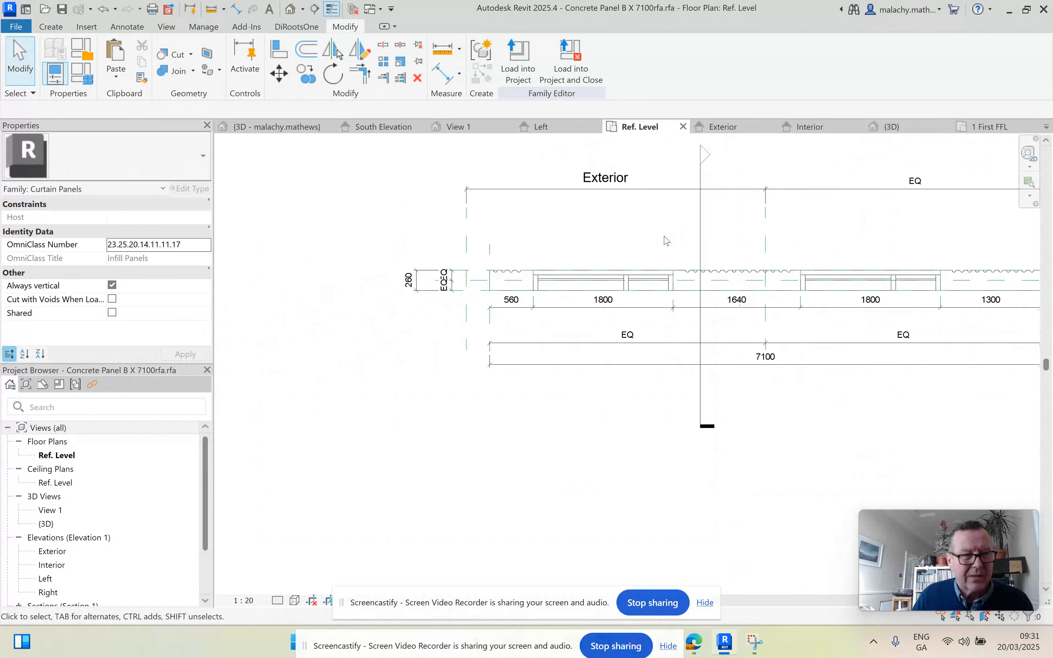
middle_click_drag(655, 242, 543, 242)
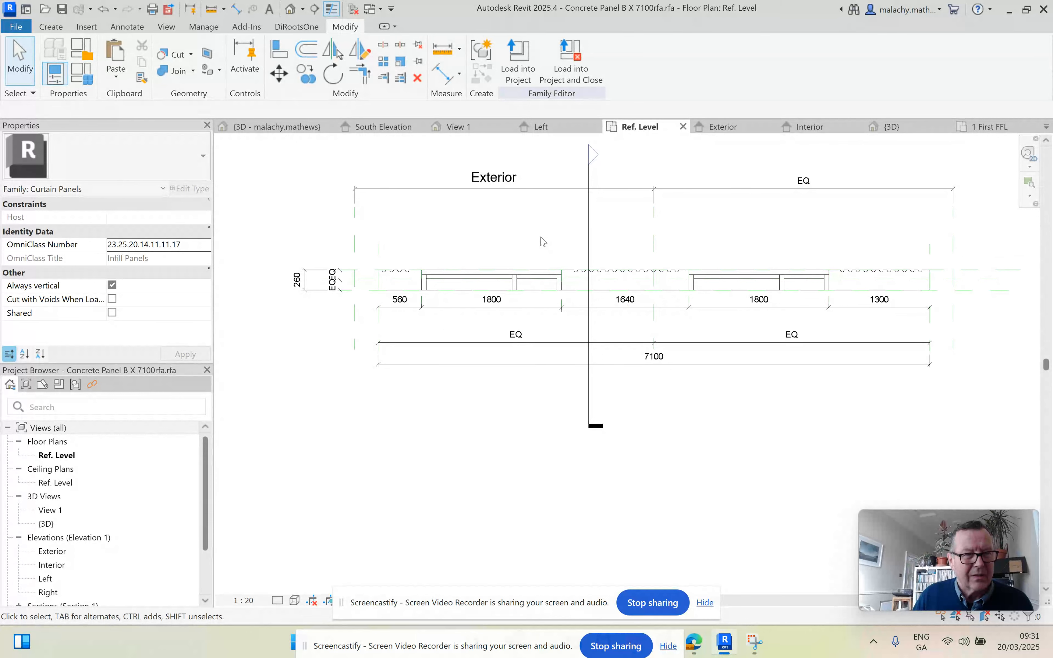
left_click(518, 78)
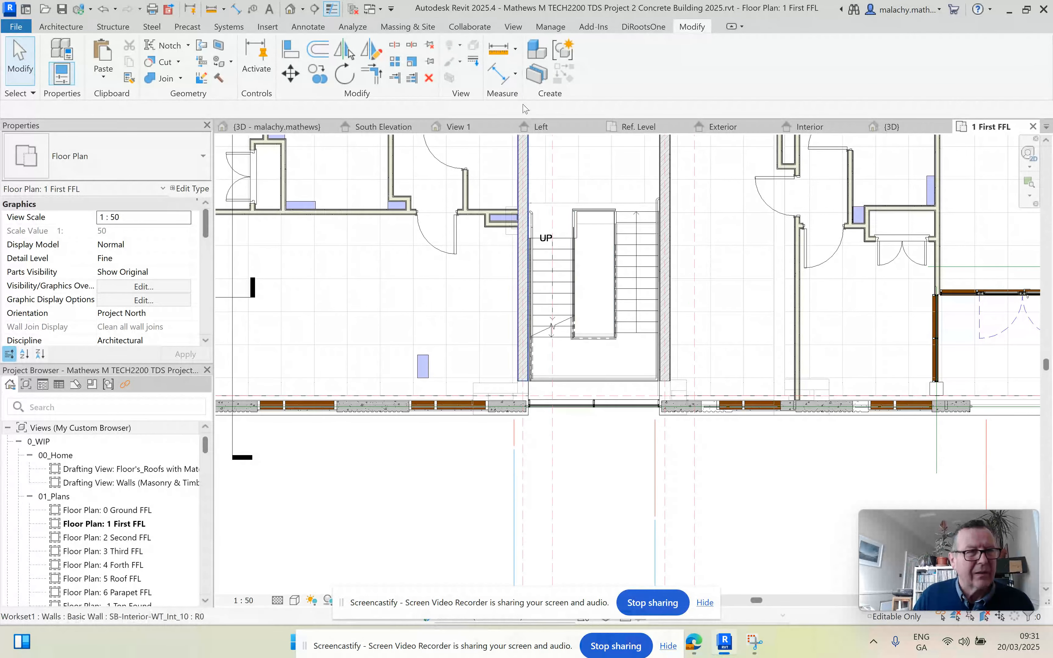
Switch all the shorter curtain wall's panels in the South Elevation to Concrete Panel B X 7100rfa and inspect their windows and joints.
left_click(370, 129)
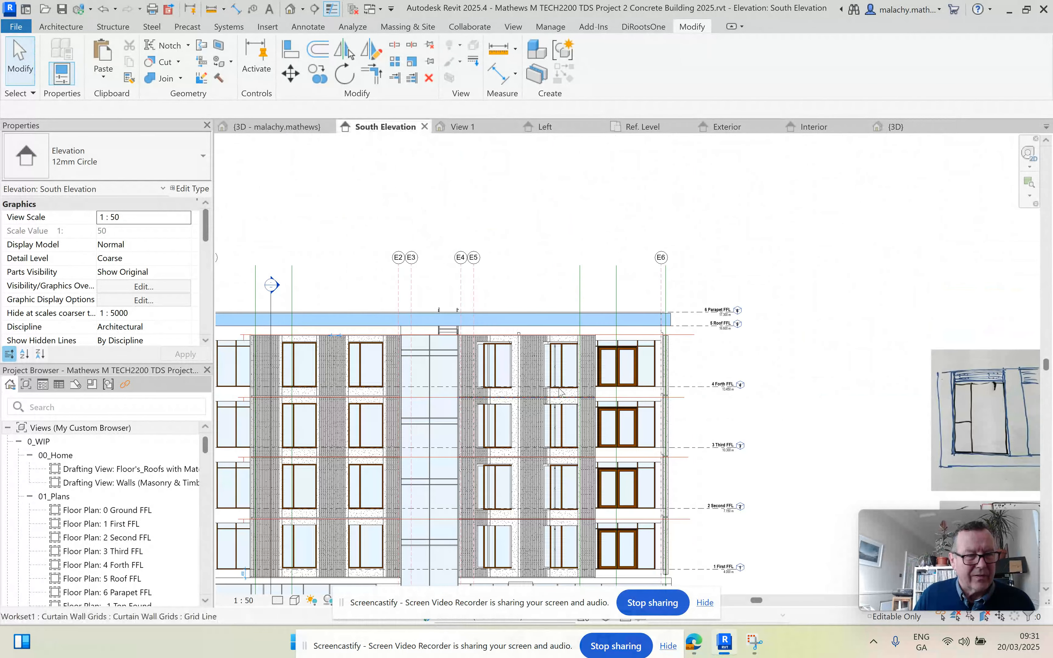
left_click(532, 373)
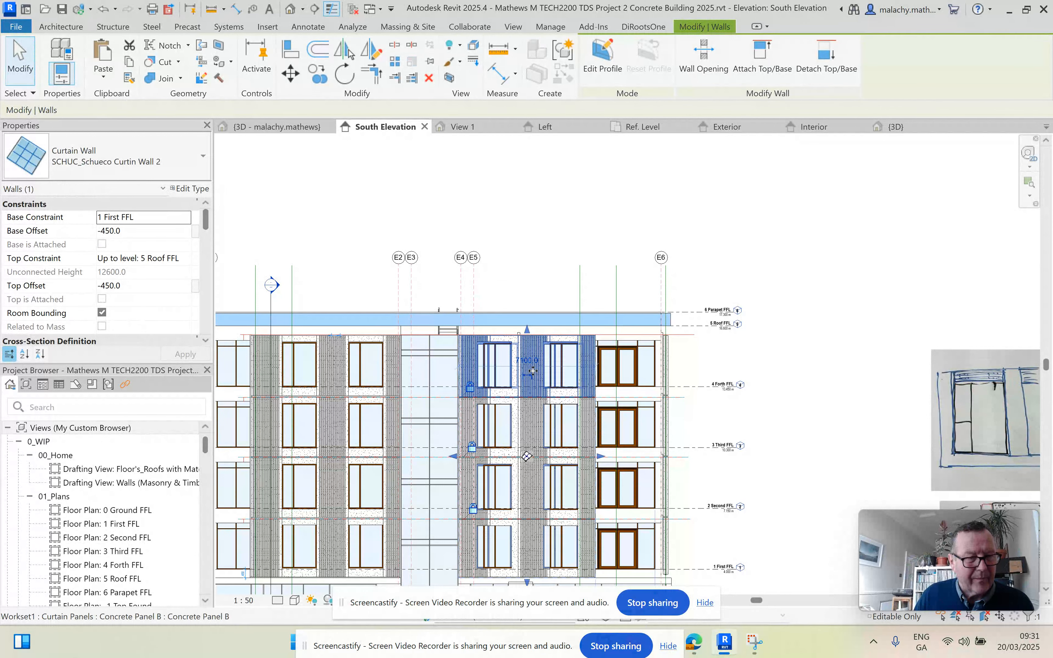
left_click(532, 371)
right_click(532, 371)
mouse_move(630, 298)
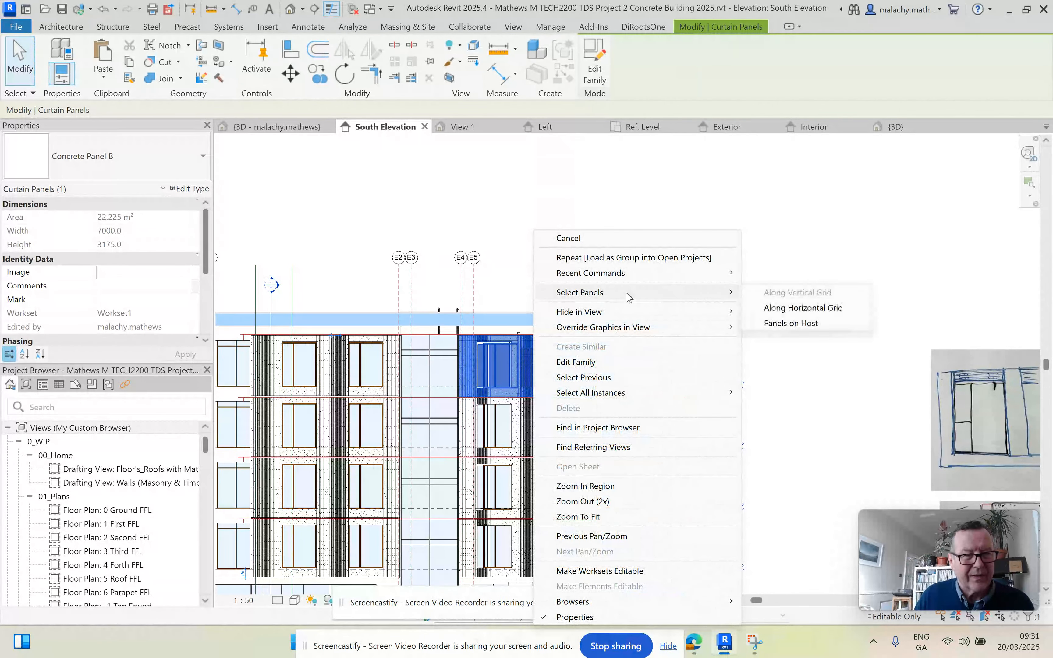
left_click(791, 324)
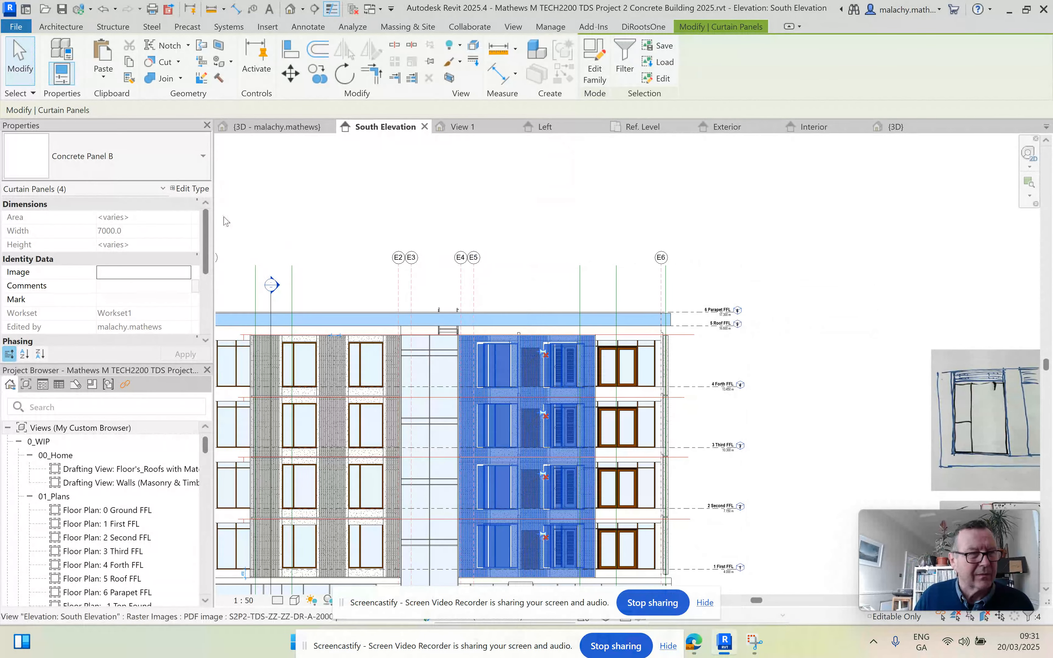
left_click(140, 165)
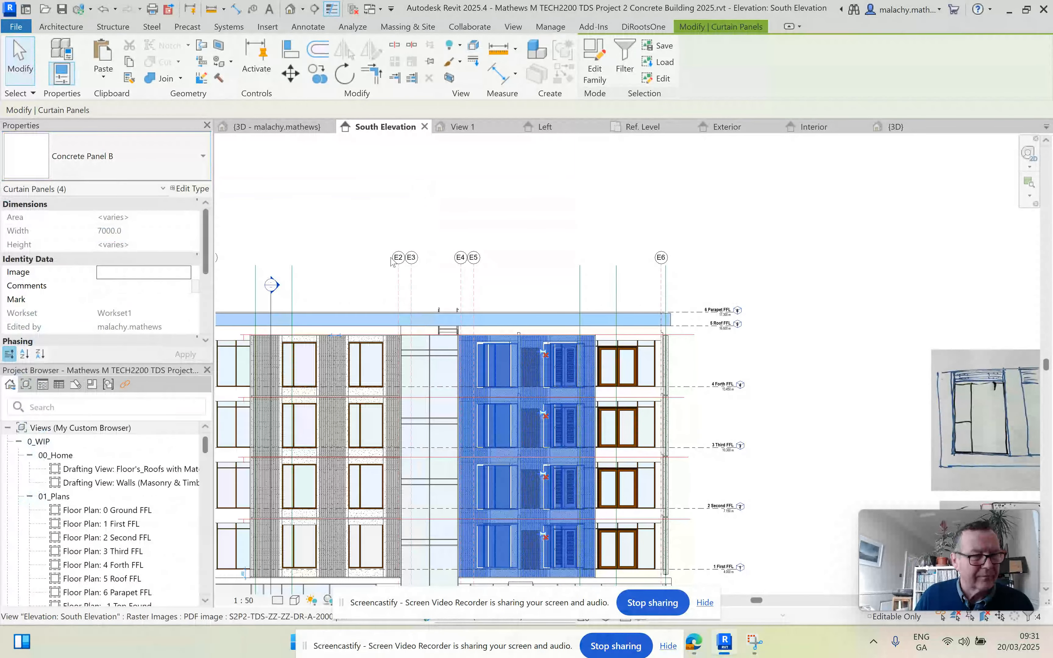
left_click(540, 216)
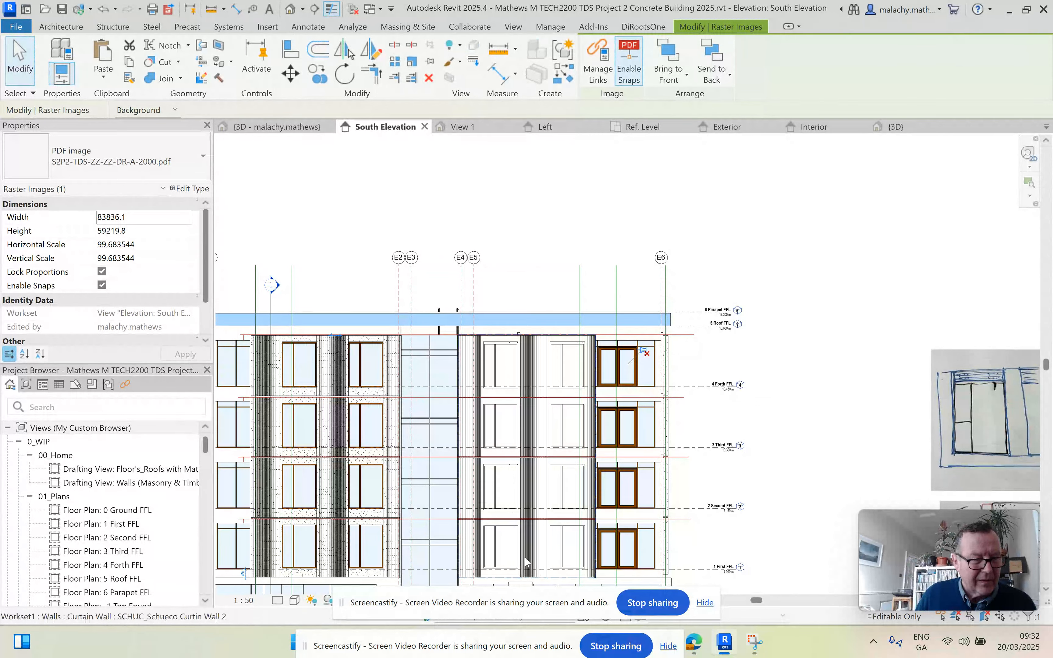
scroll(527, 561, "up", 5)
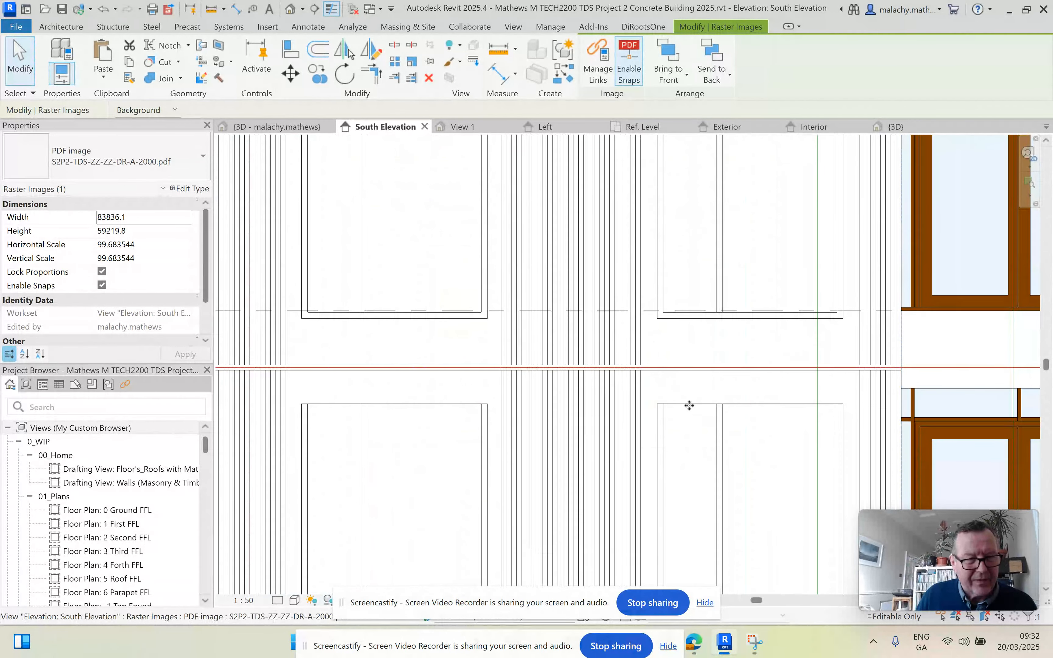
scroll(724, 377, "down", 2)
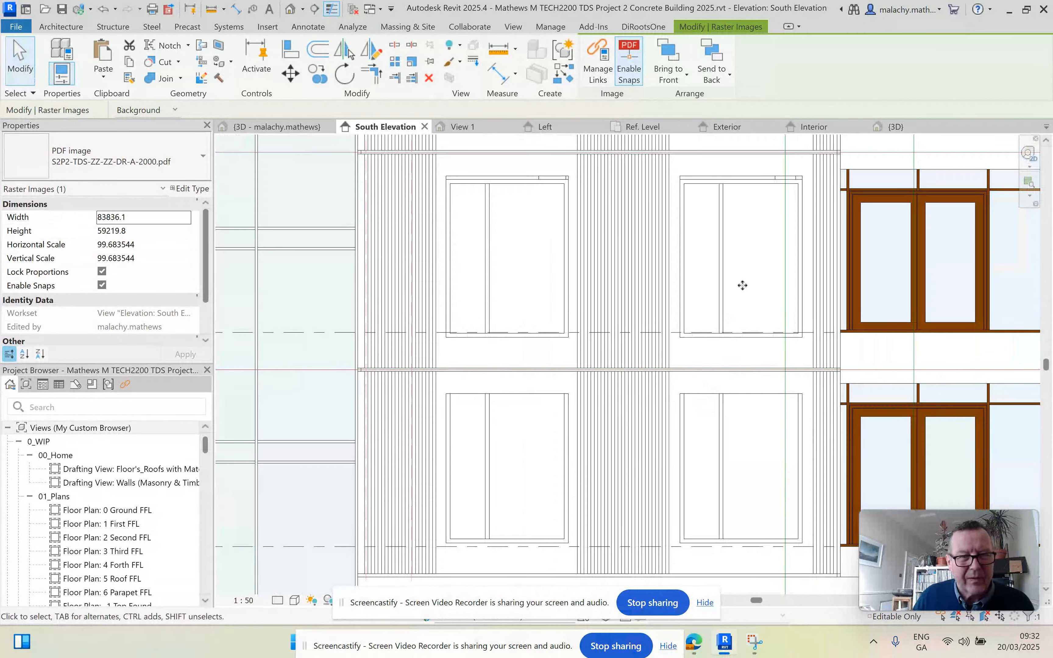
scroll(745, 298, "up", 3)
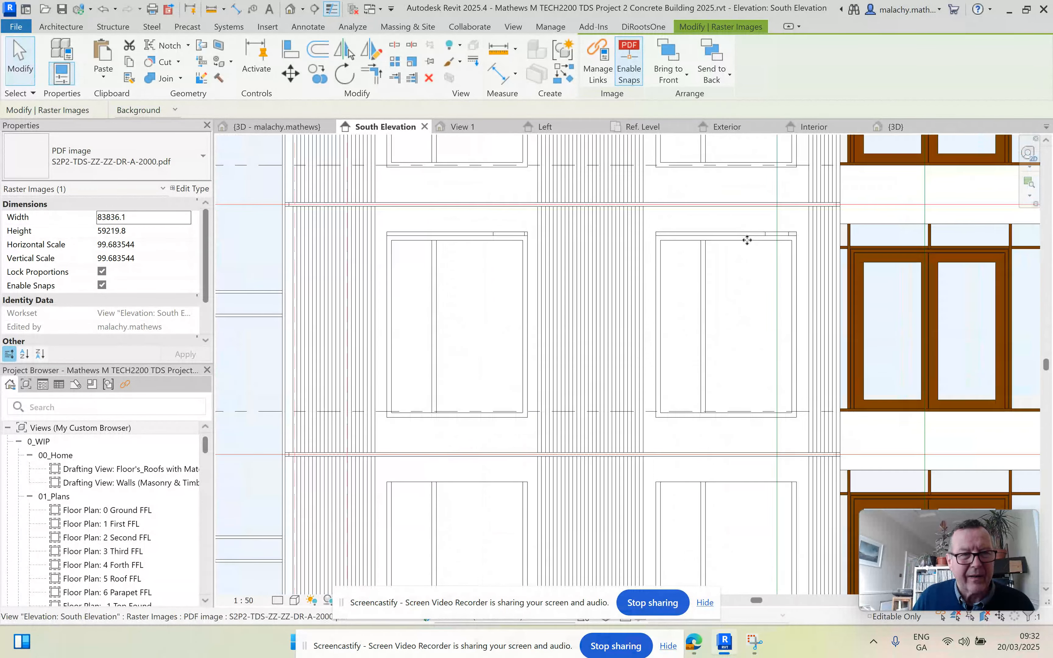
Compare the windows and horizontal joints of the shorter and longer curtain walls against the reference lines in the South Elevation.
scroll(742, 315, "down", 5)
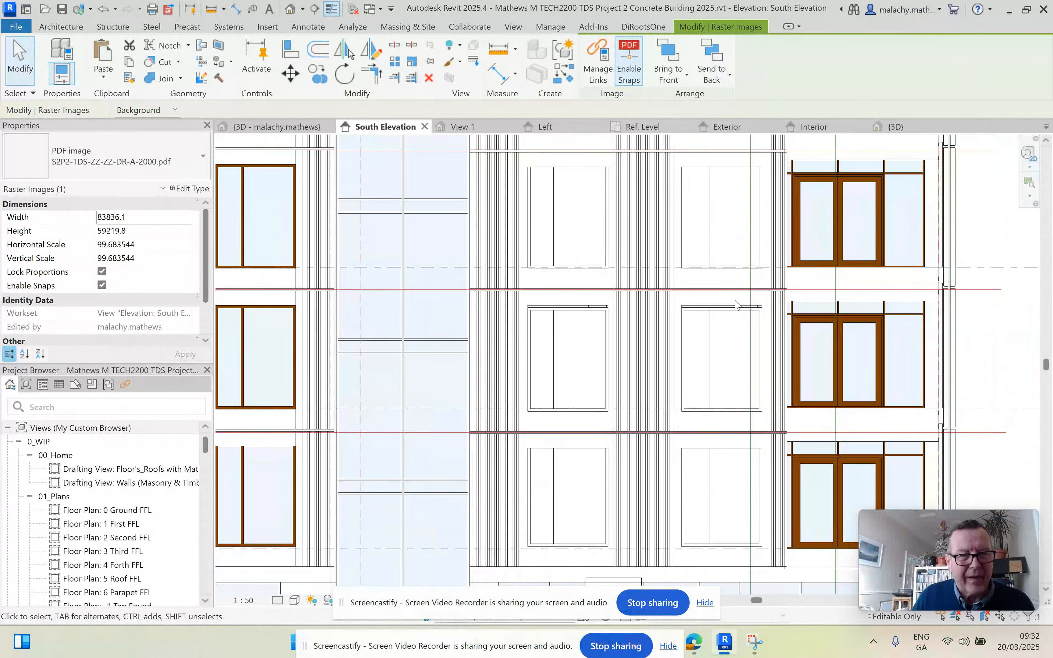
scroll(736, 305, "down", 1)
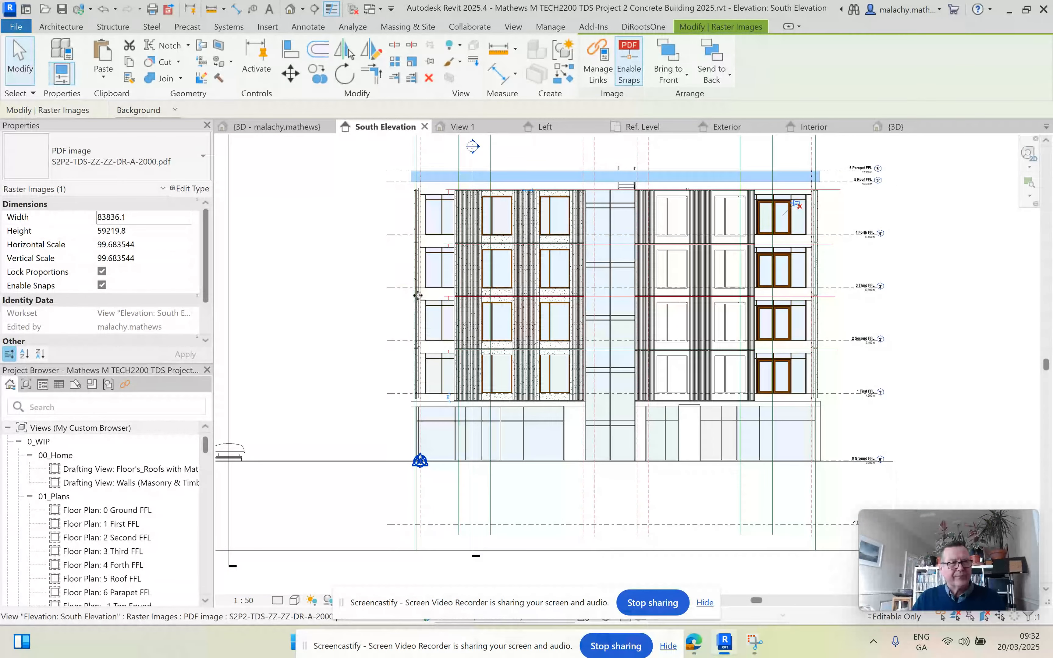
scroll(545, 285, "up", 1)
scroll(548, 282, "up", 3)
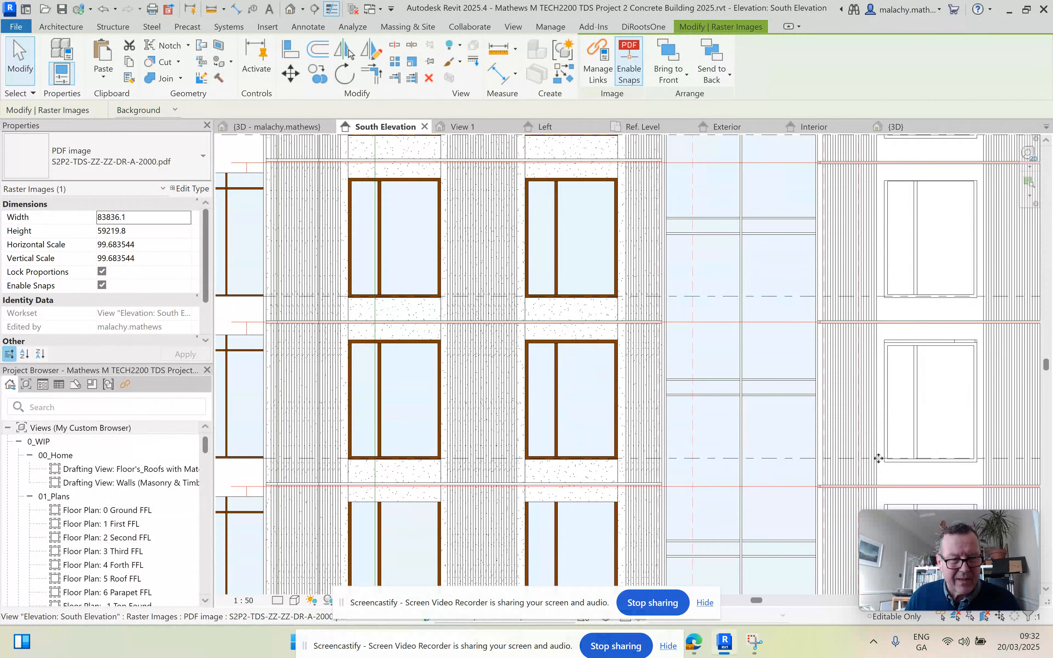
middle_click_drag(905, 424, 879, 329)
scroll(876, 324, "up", 1)
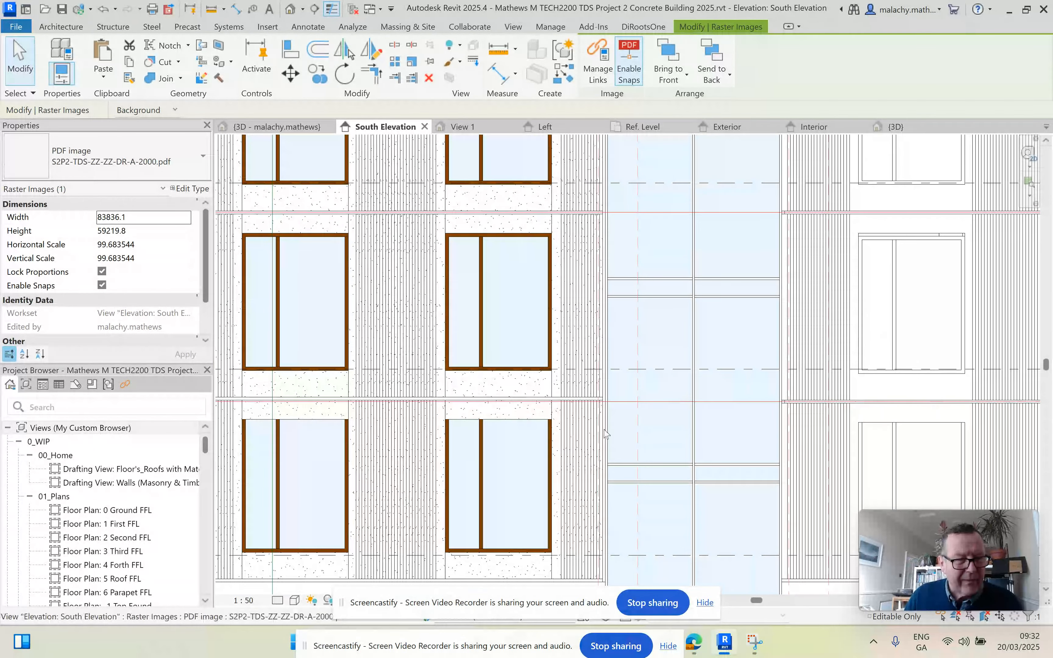
scroll(543, 412, "up", 3)
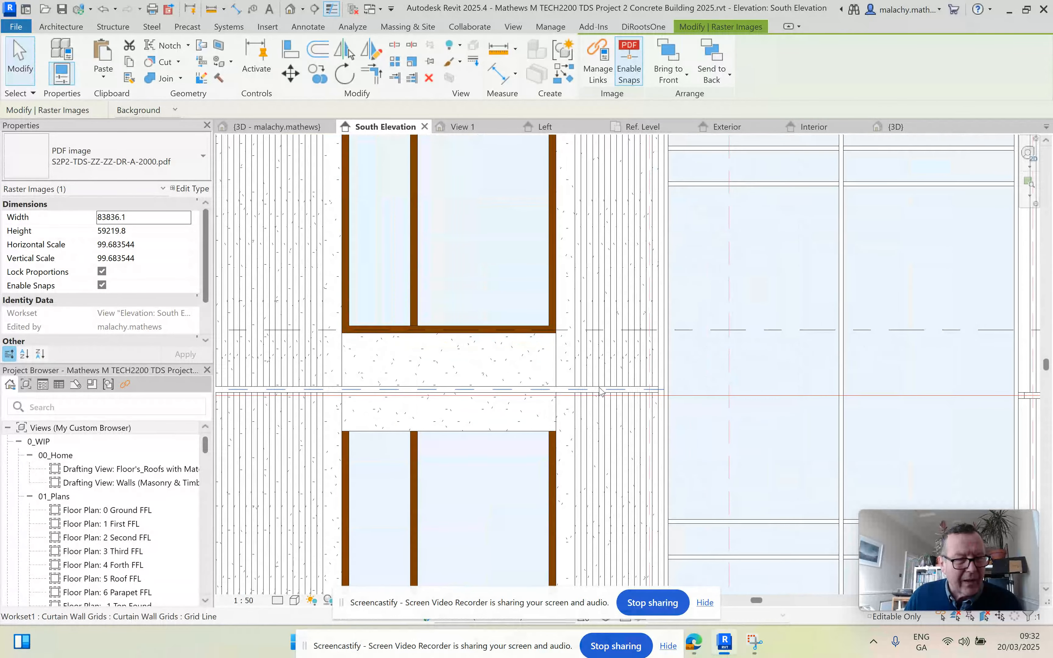
scroll(601, 392, "down", 3)
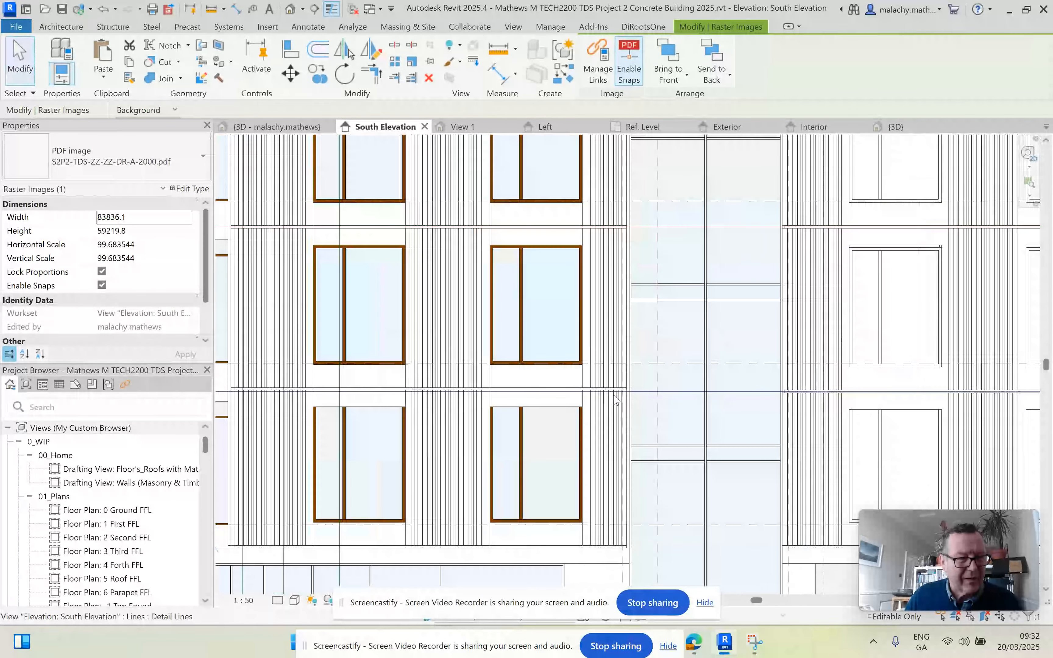
middle_click_drag(599, 377, 597, 416)
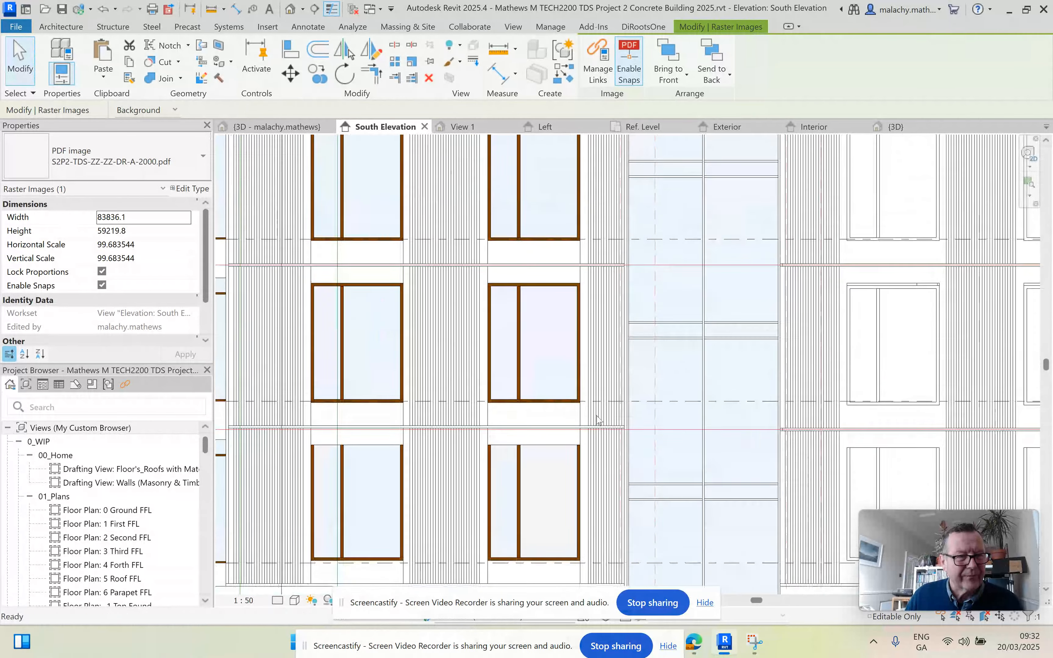
Align the longer curtain wall's lowest horizontal joint, below 2 Second FFL, to its red reference line.
scroll(596, 443, "up", 4)
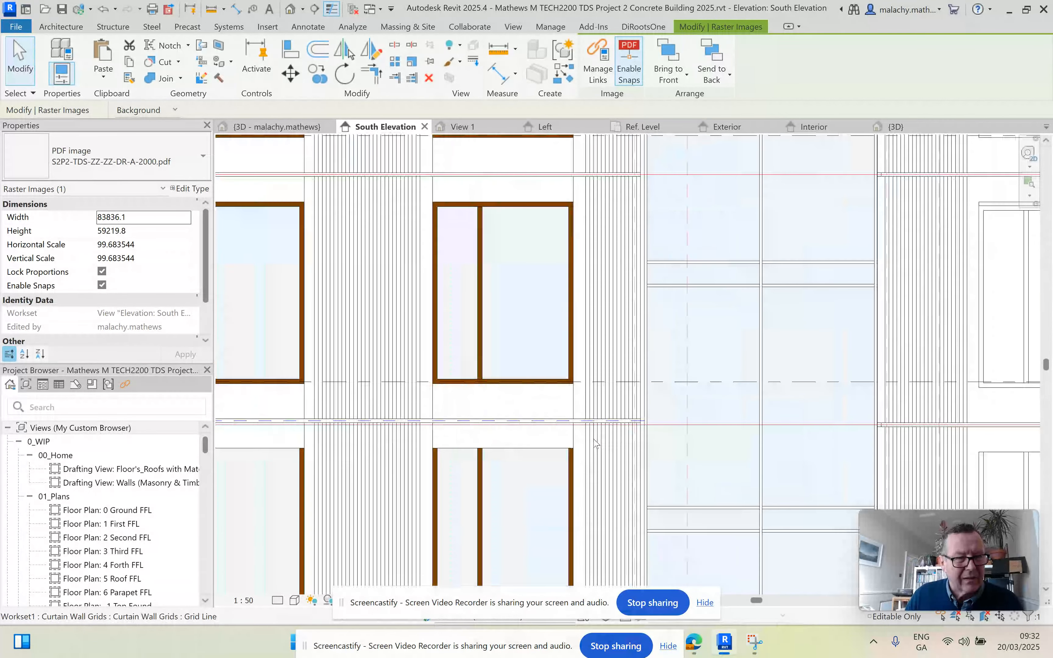
scroll(596, 444, "up", 1)
left_click(290, 49)
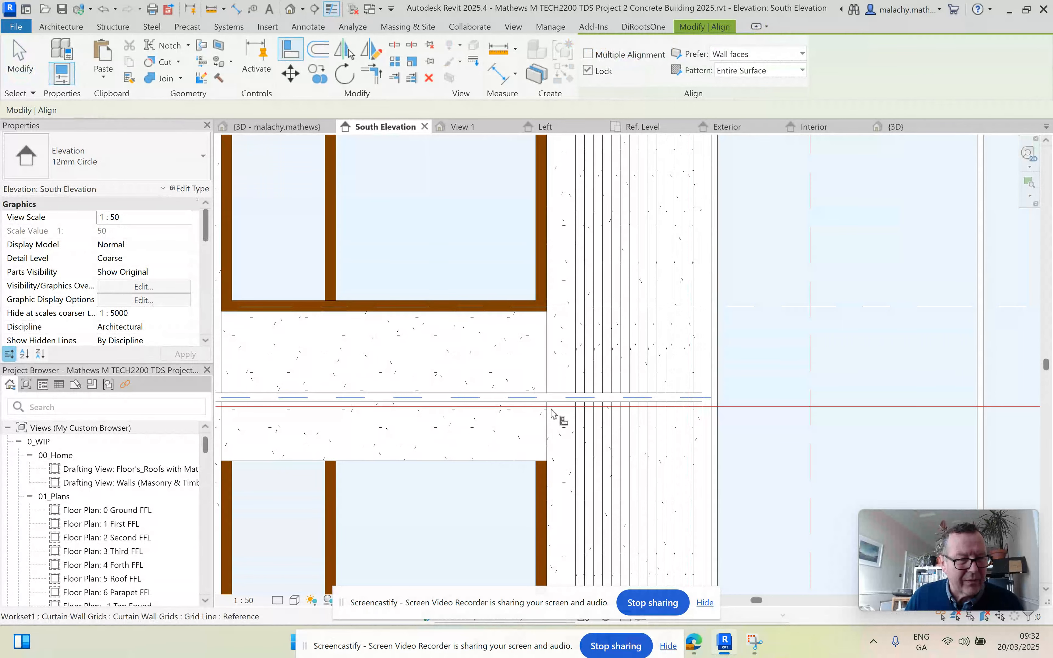
left_click(665, 400)
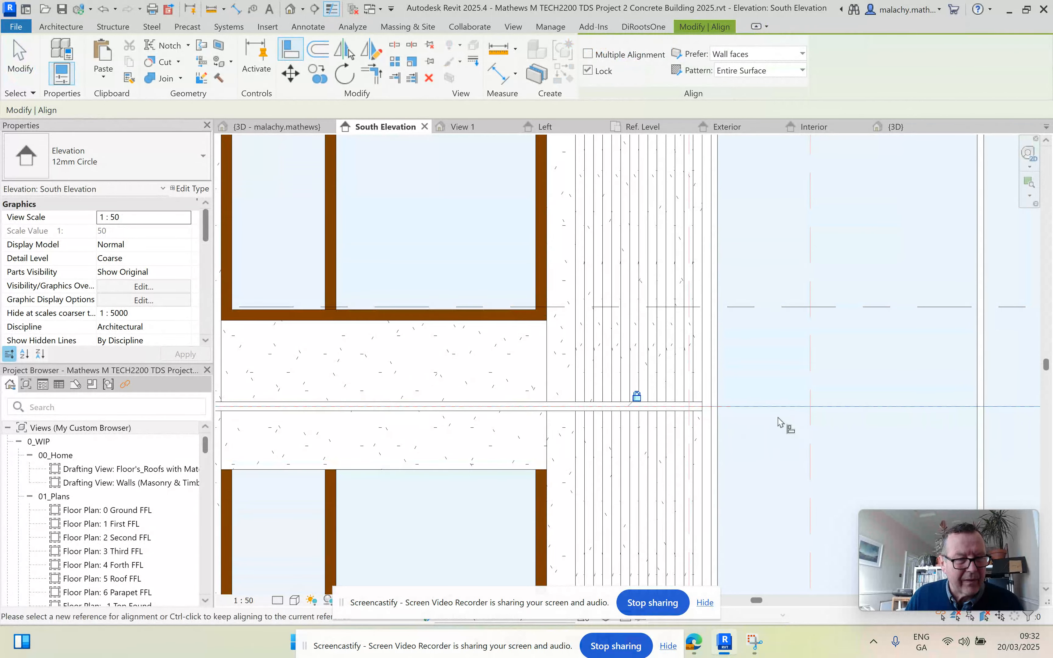
Align the longer curtain wall's horizontal joint below 4 Forth FFL to its red reference line.
scroll(779, 422, "down", 3)
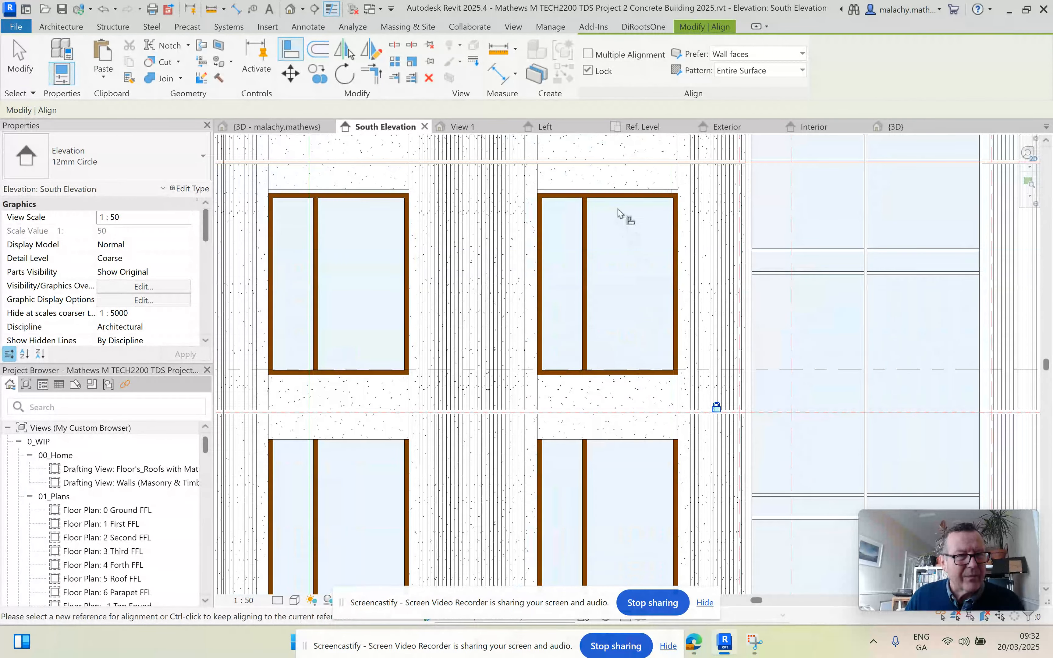
middle_click_drag(619, 455, 617, 374)
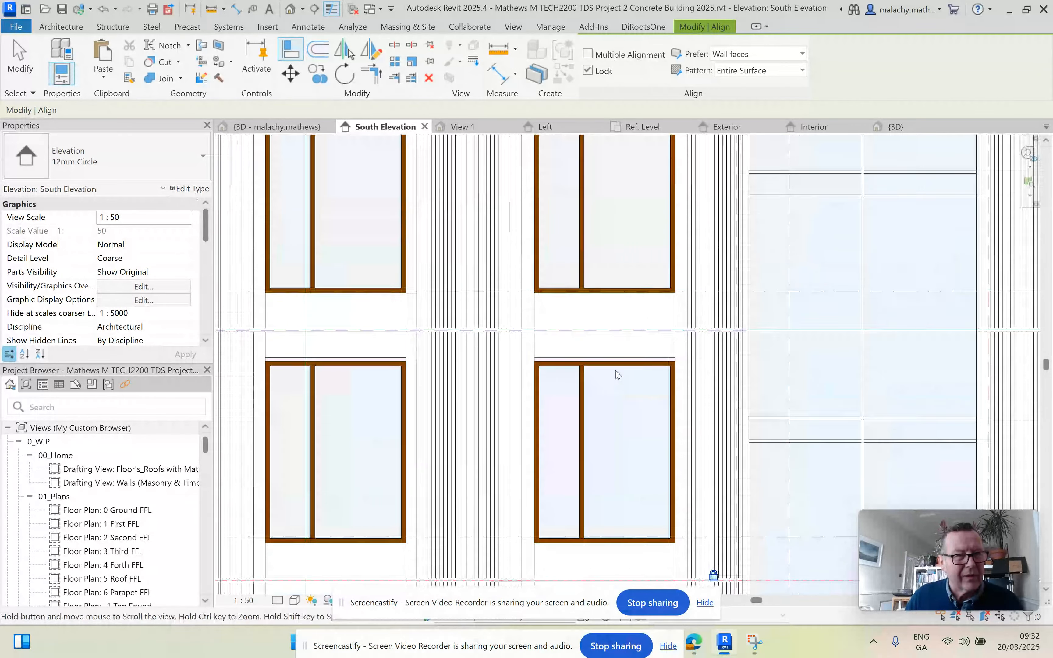
scroll(622, 371, "down", 3)
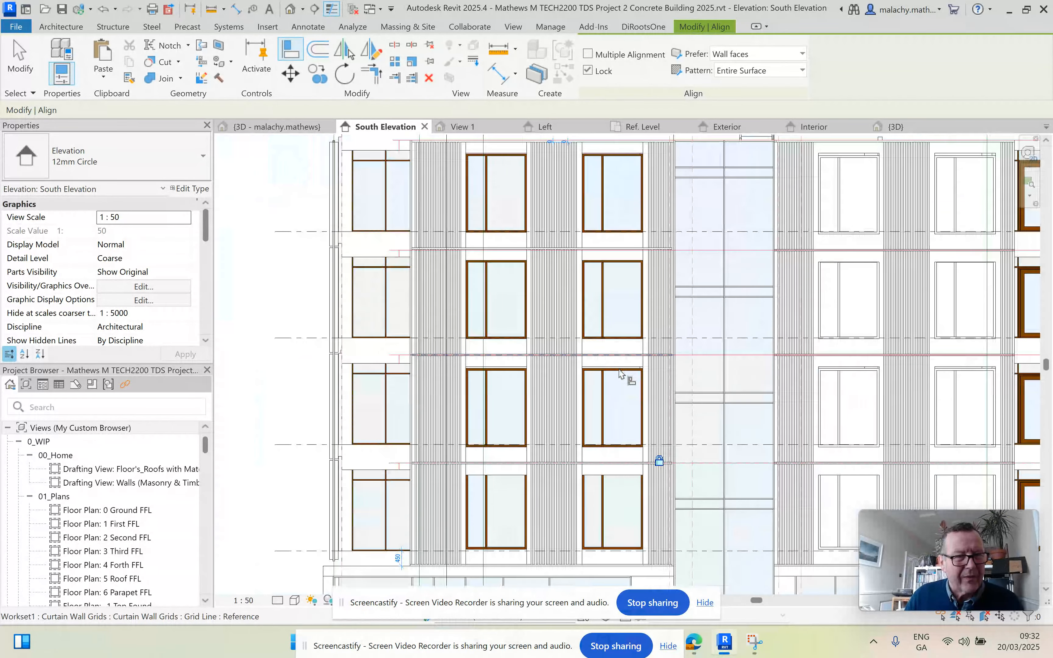
scroll(694, 254, "up", 5)
left_click(693, 250)
left_click(693, 241)
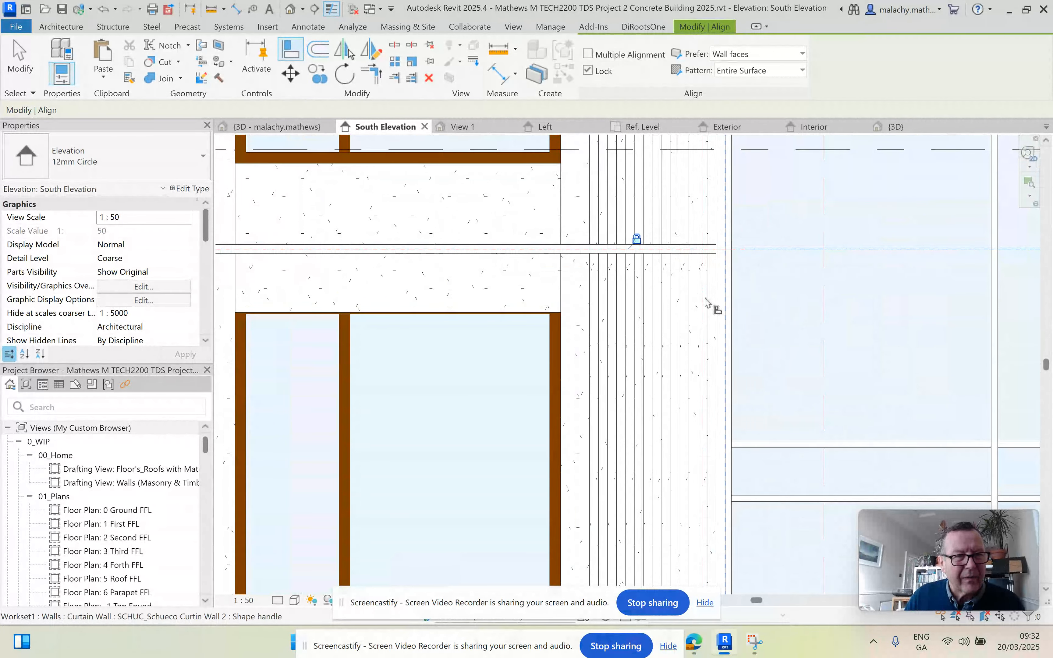
scroll(702, 301, "down", 4)
scroll(630, 313, "down", 1)
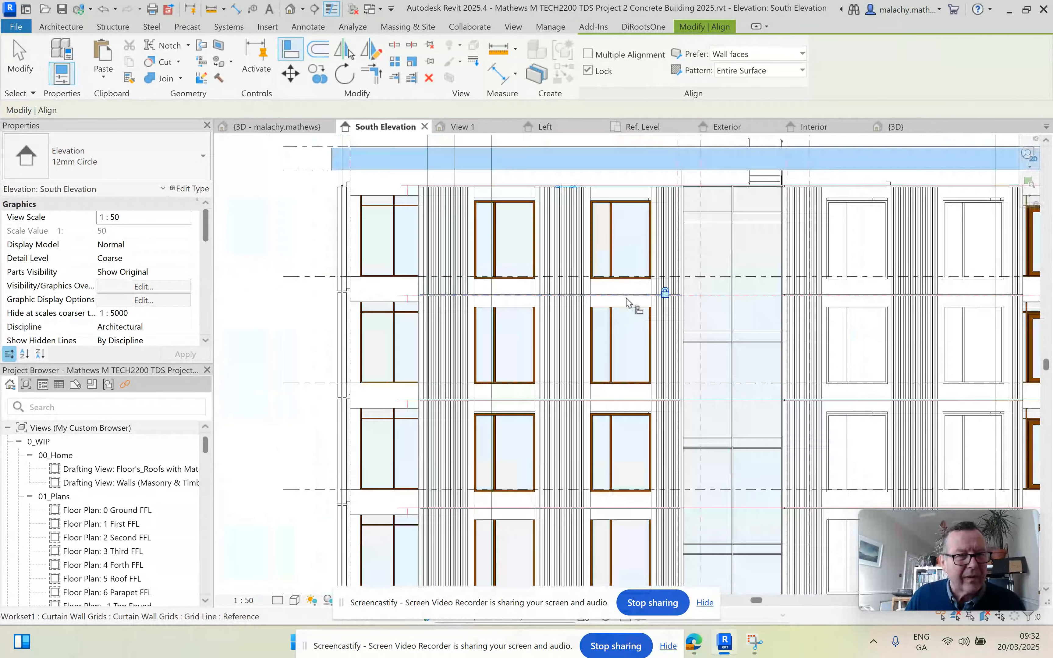
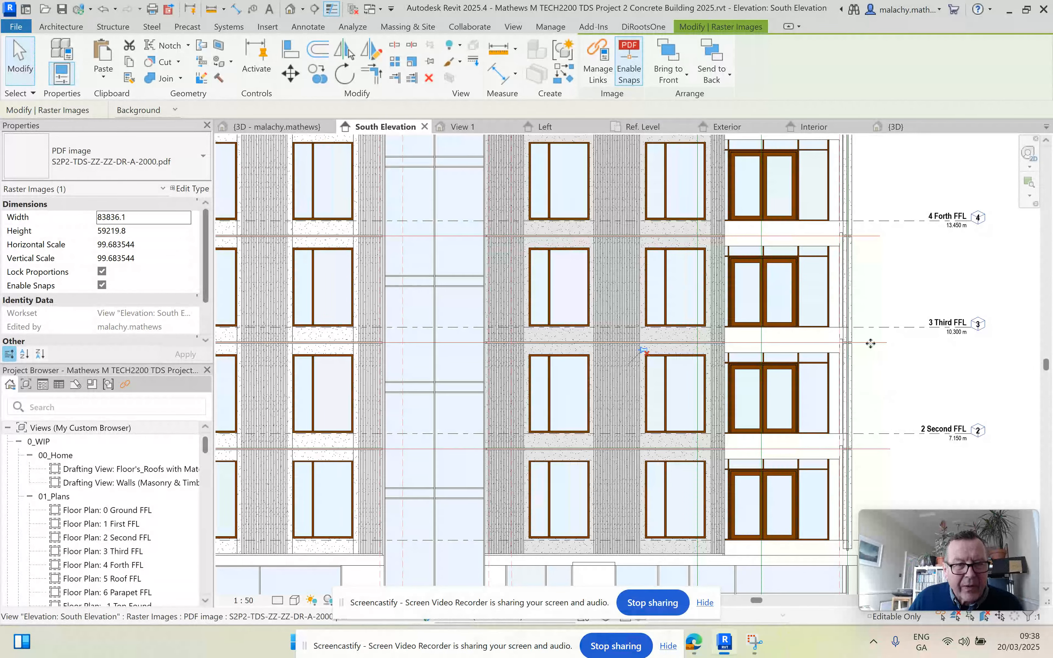
Examine the vertical Red line detail line setting the joint height above the balcony glazing below 4 Forth FFL.
key("Escape")
scroll(806, 350, "up", 6)
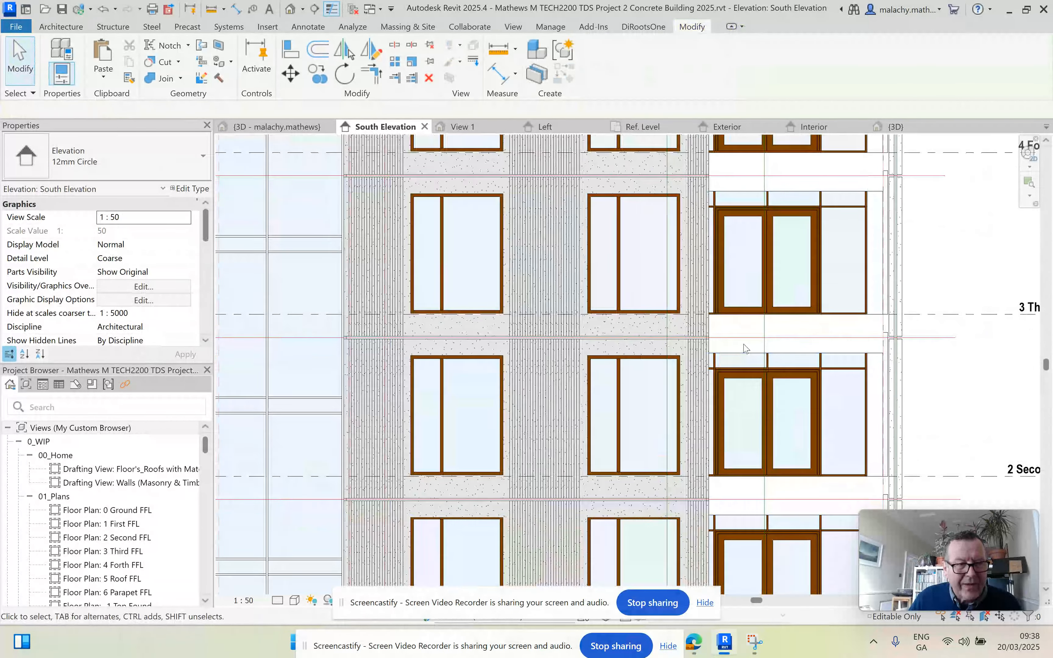
scroll(594, 349, "down", 6)
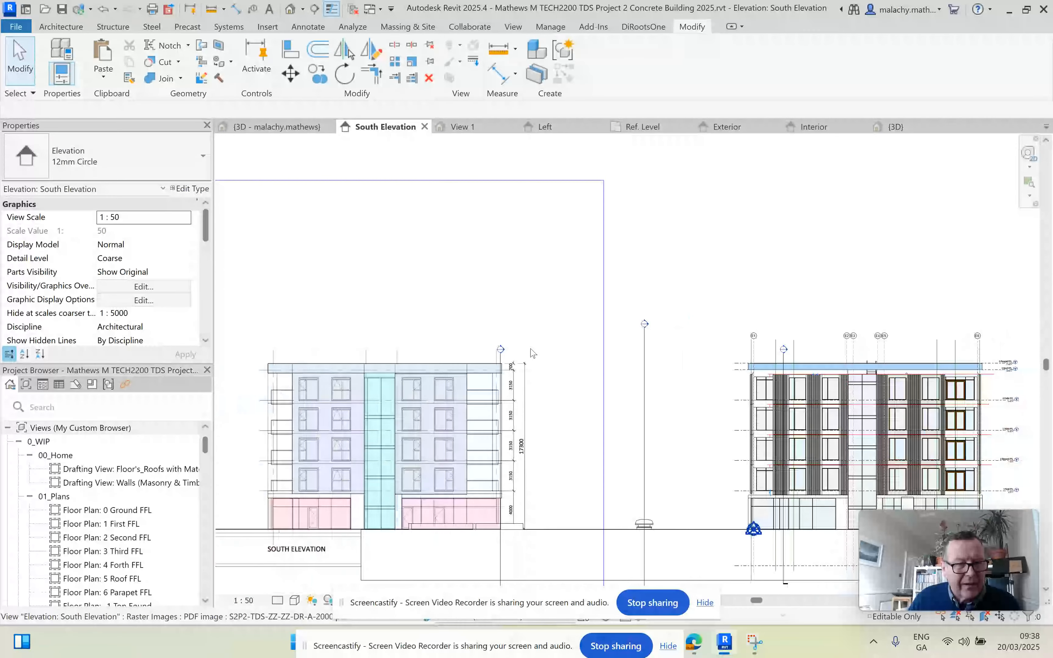
scroll(683, 400, "up", 6)
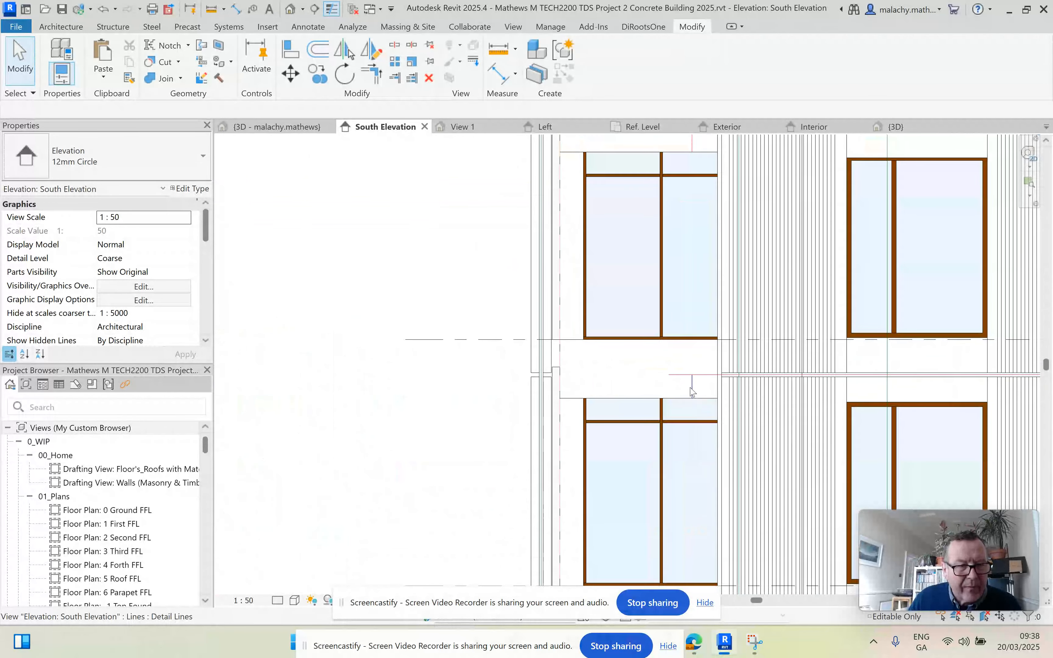
left_click(687, 396)
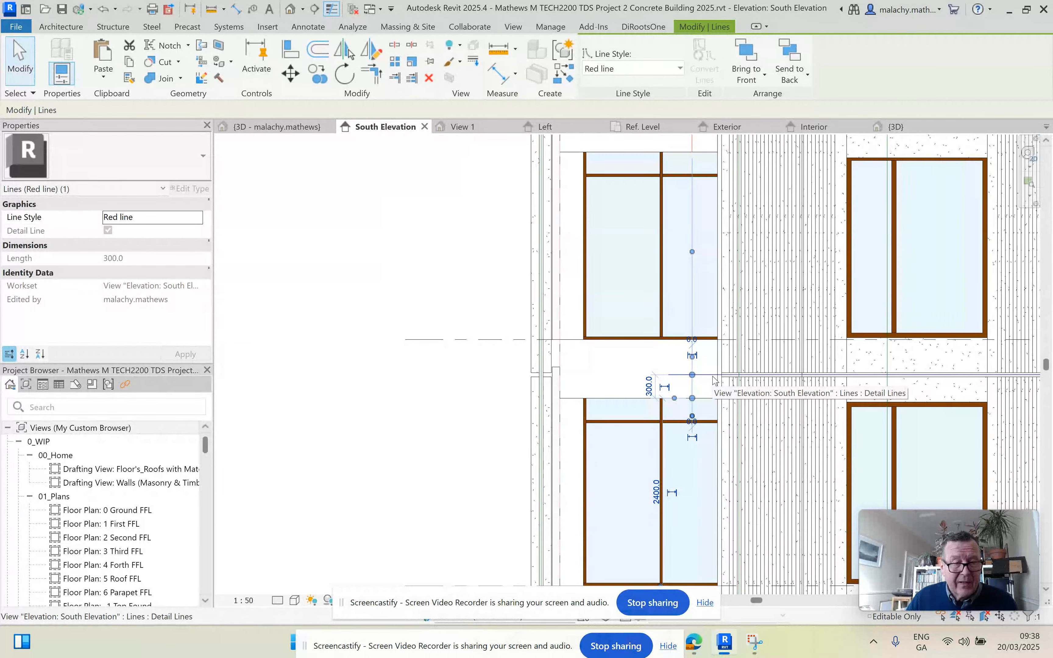
scroll(714, 380, "up", 3)
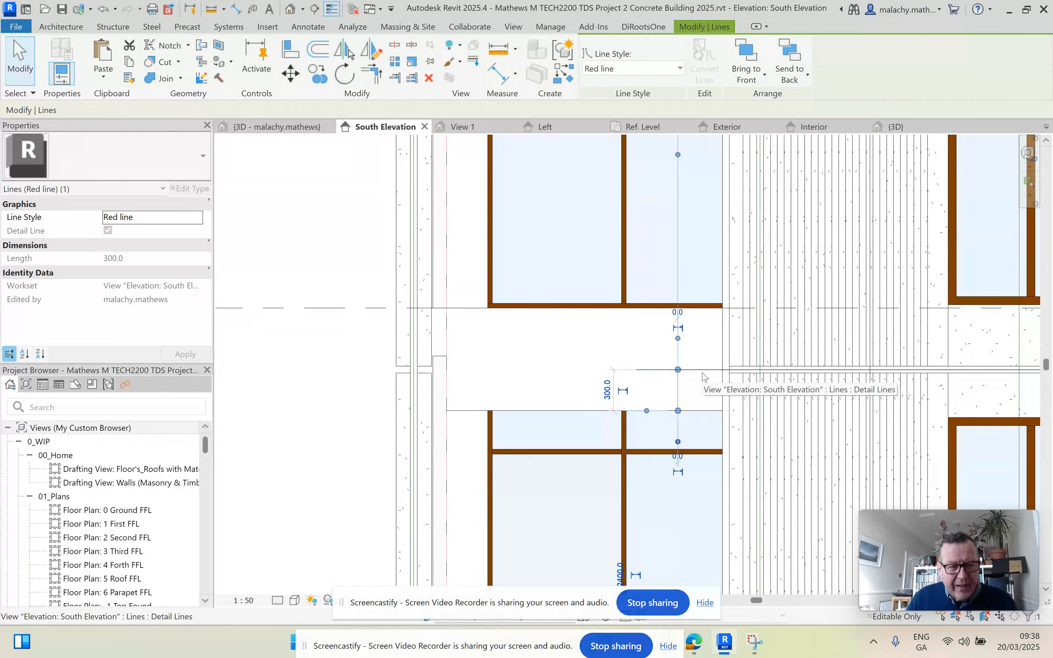
scroll(704, 377, "down", 3)
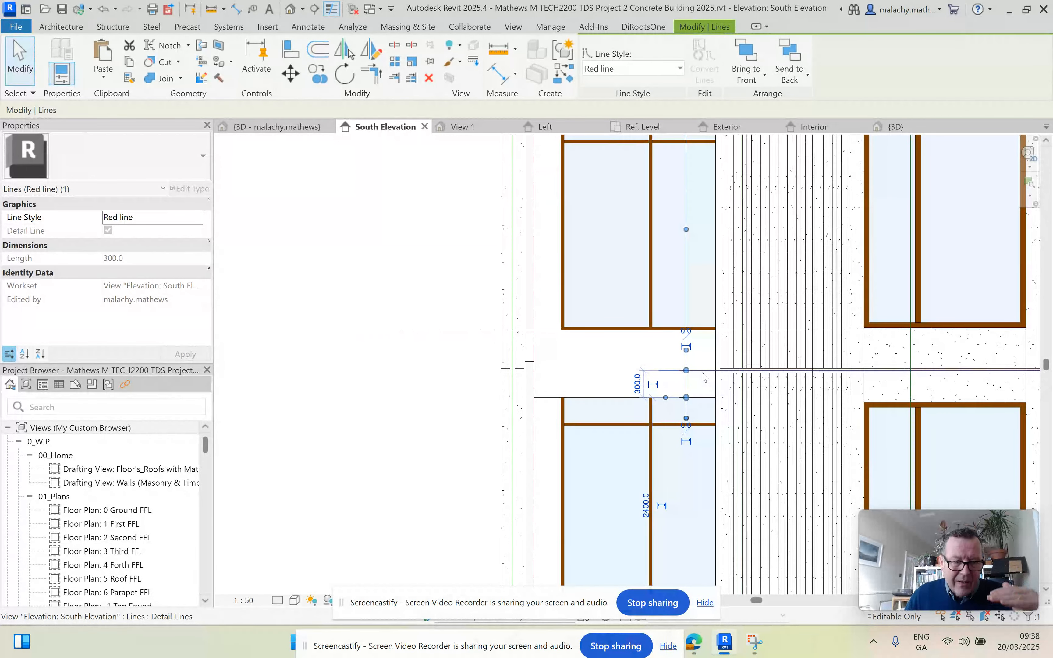
scroll(705, 377, "down", 3)
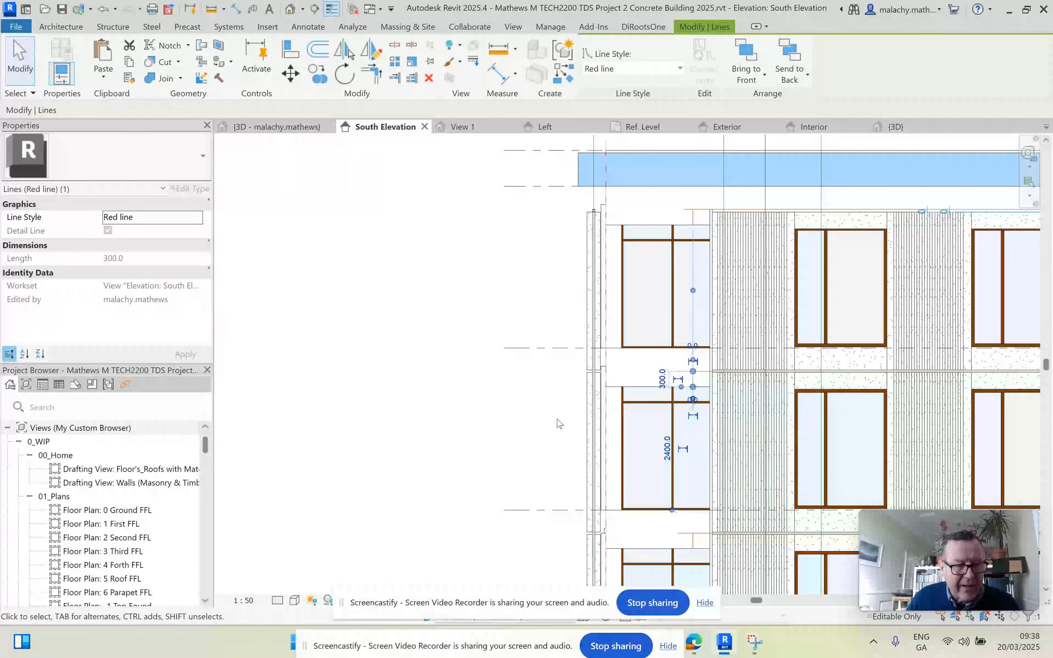
left_click(553, 425)
scroll(555, 424, "up", 5)
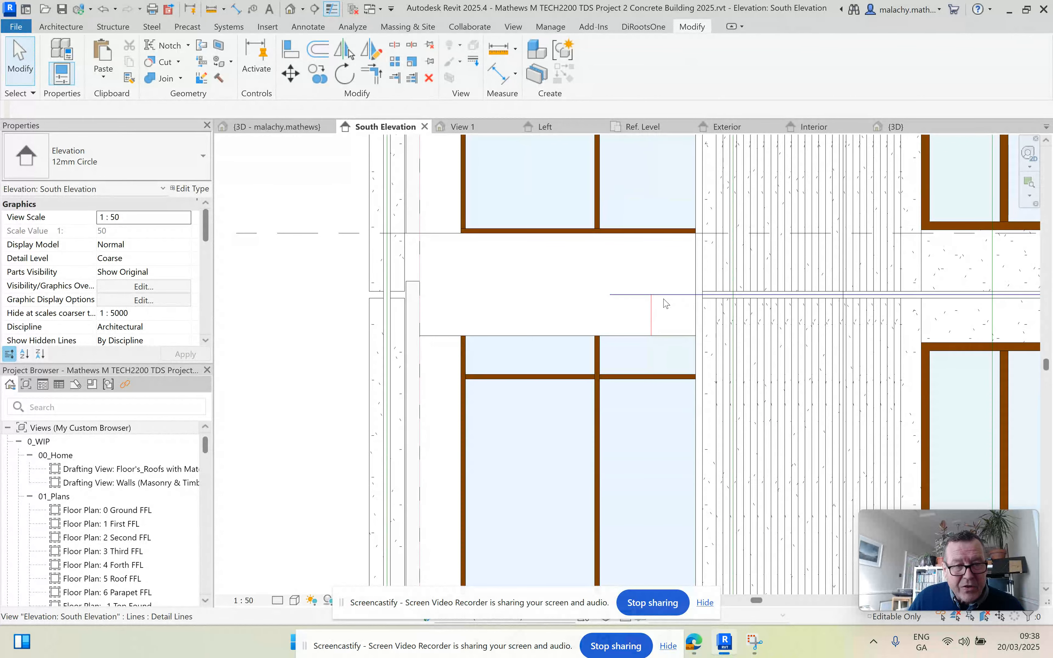
scroll(666, 302, "down", 1)
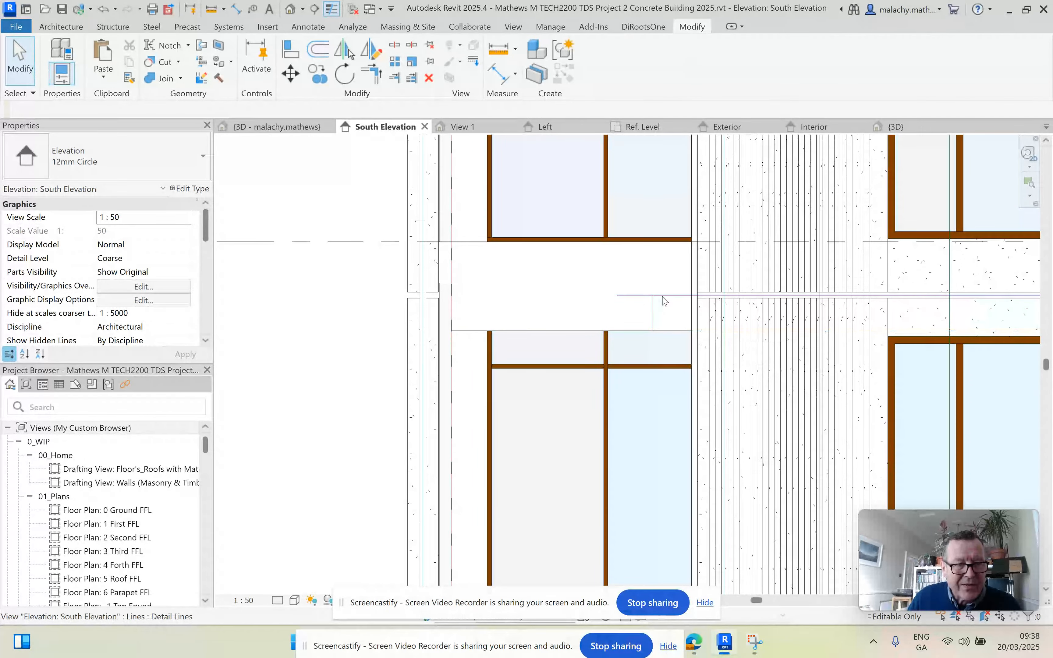
Review both curtain walls' windows and joint lines across the whole South Elevation facade.
scroll(665, 298, "down", 5)
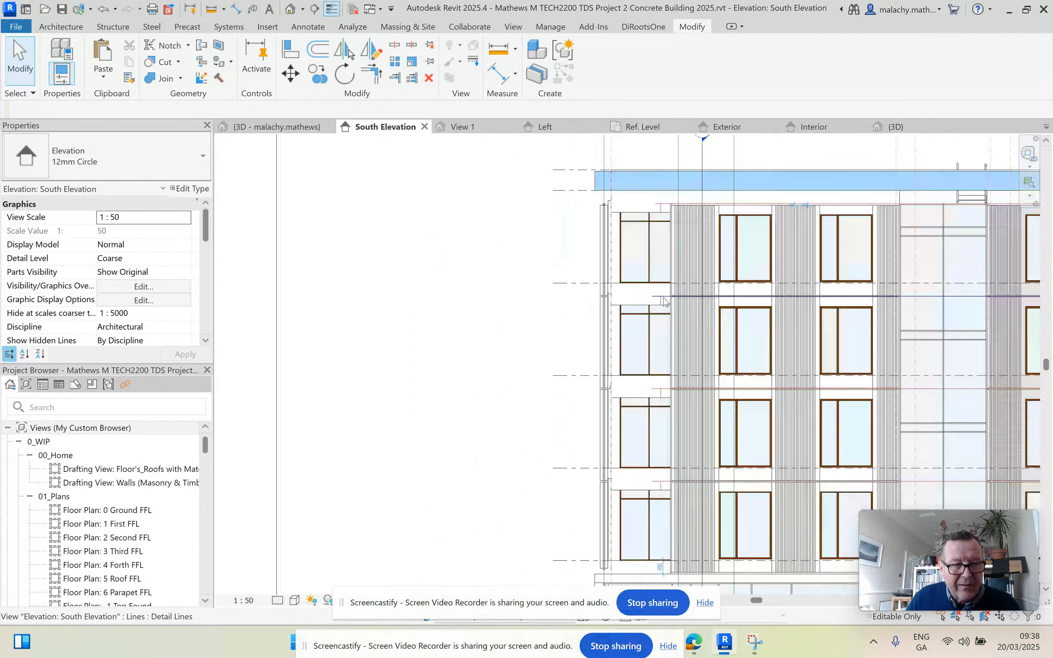
scroll(777, 288, "down", 2)
middle_click_drag(779, 298, 638, 319)
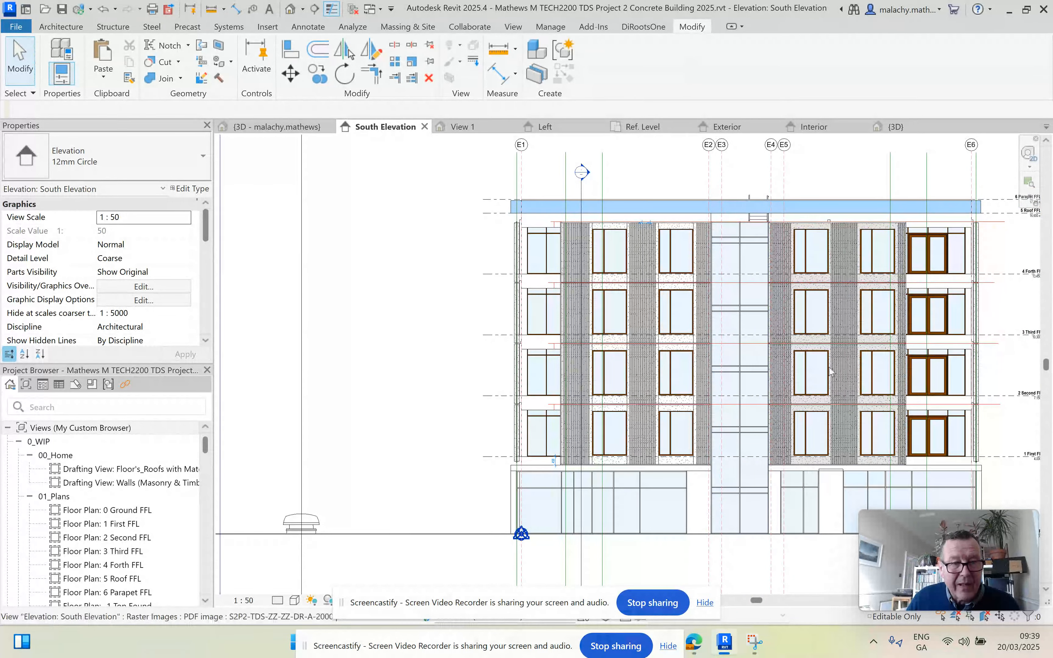
scroll(840, 406, "up", 2)
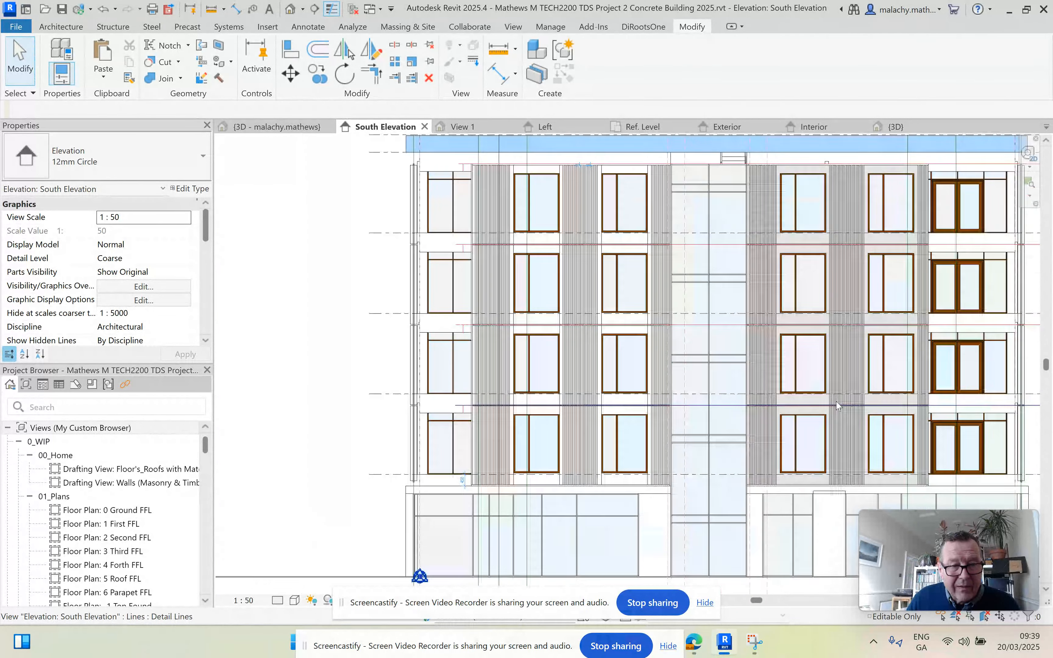
scroll(846, 405, "up", 1)
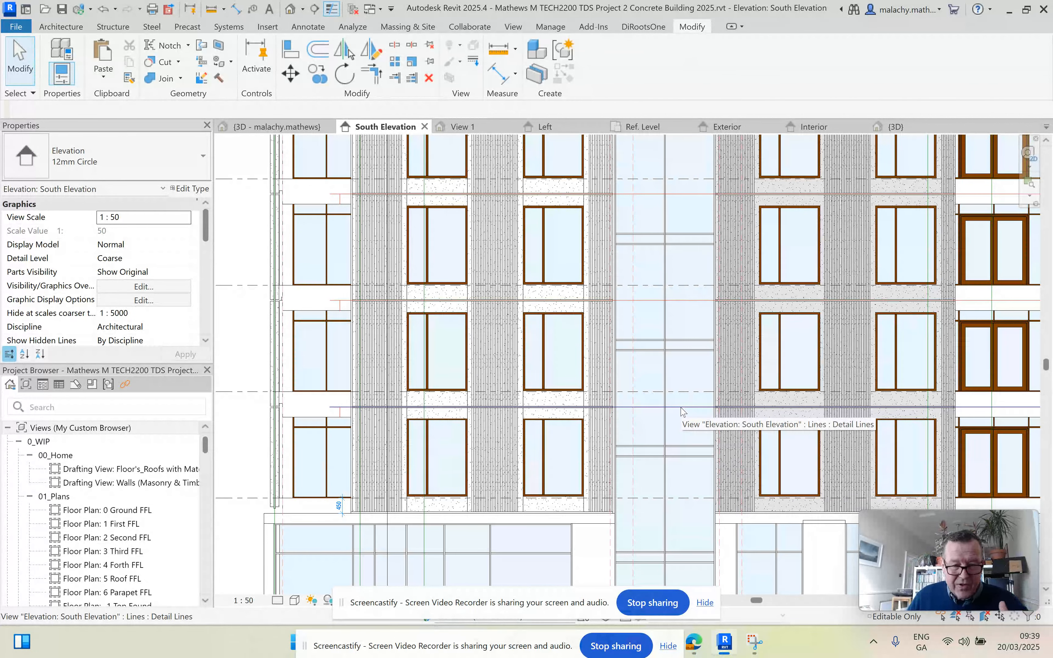
scroll(687, 405, "down", 4)
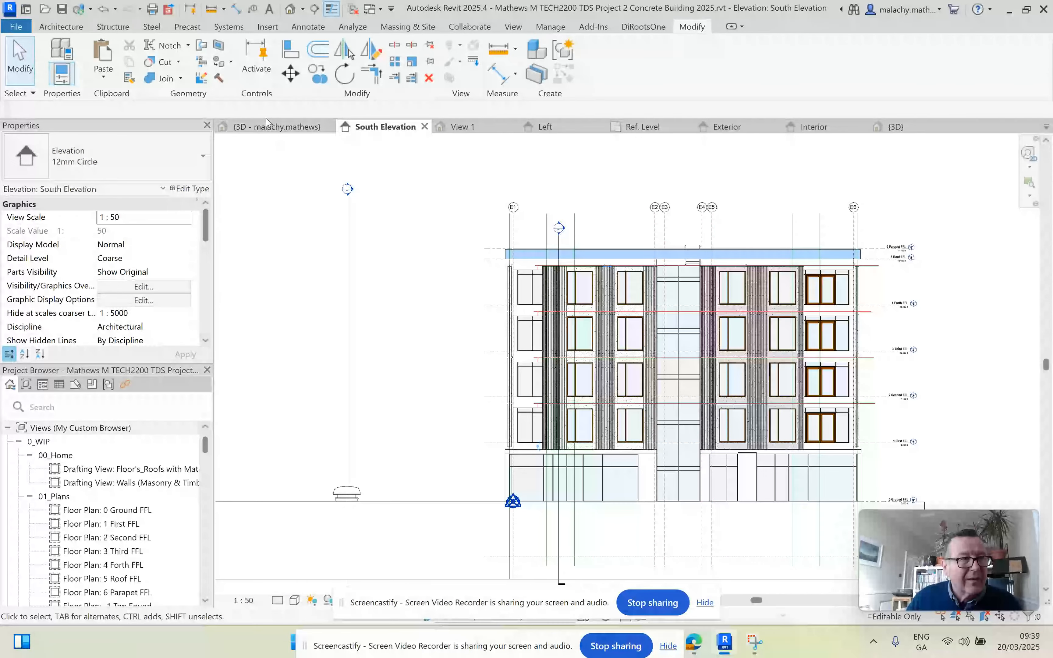
In the 3D view, check the material assigned to Concrete Panel B Material in the Concrete Panel B X 7100rfa type.
left_click(291, 9)
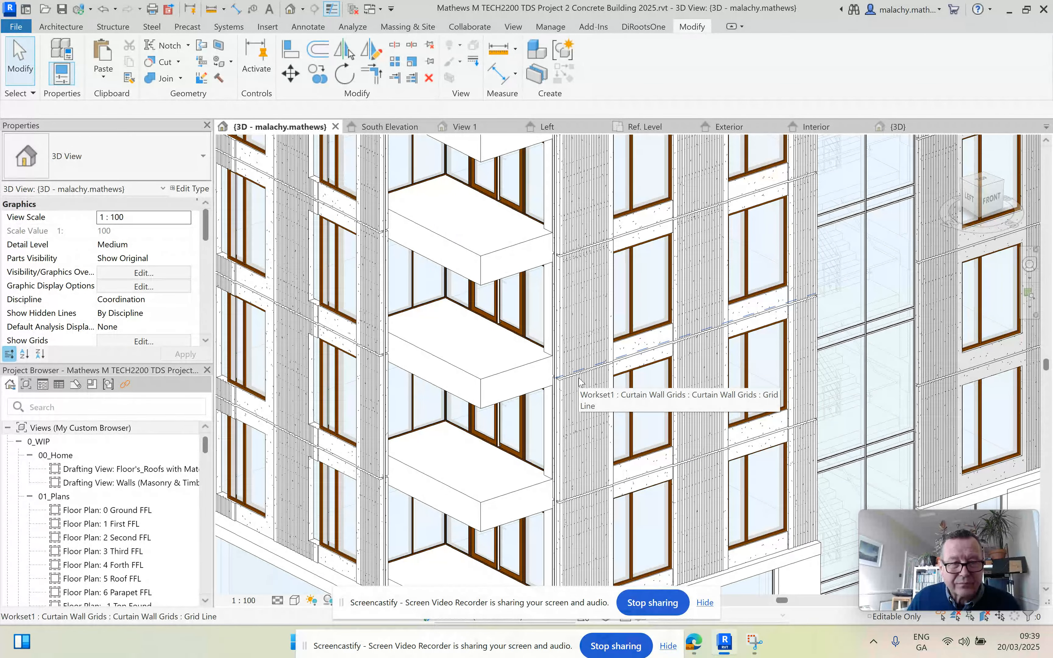
left_click(940, 327)
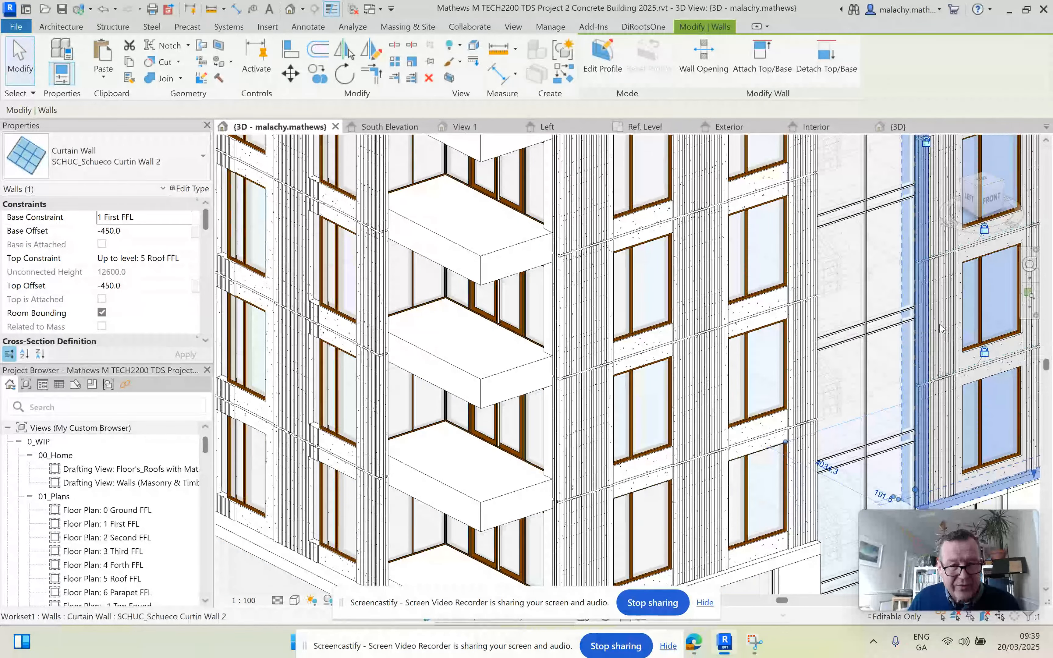
key("Escape")
left_click(941, 328)
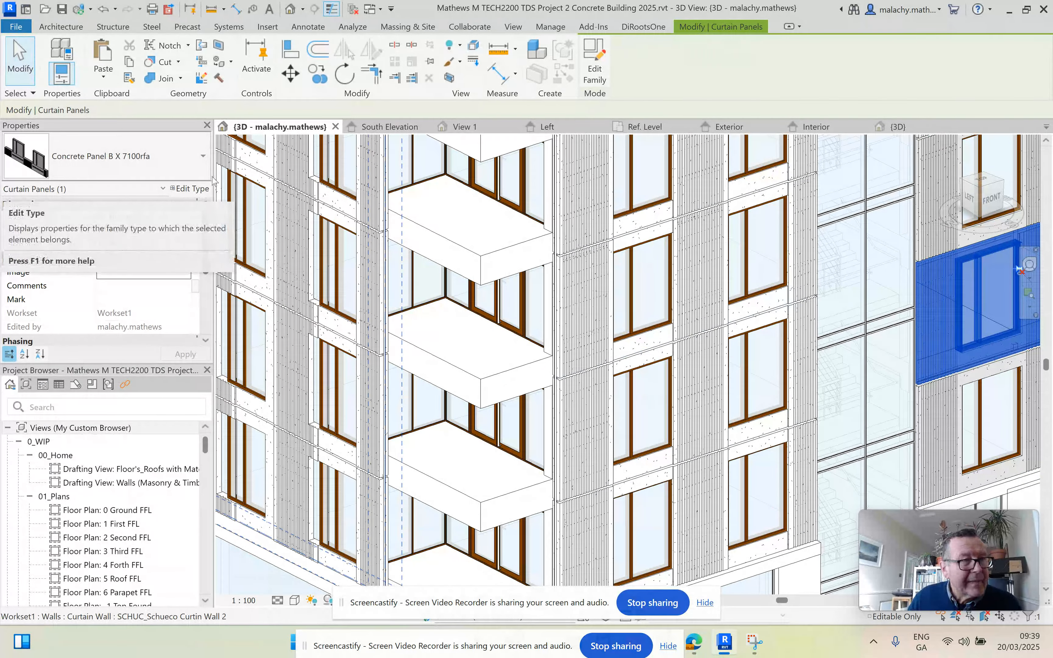
left_click(190, 189)
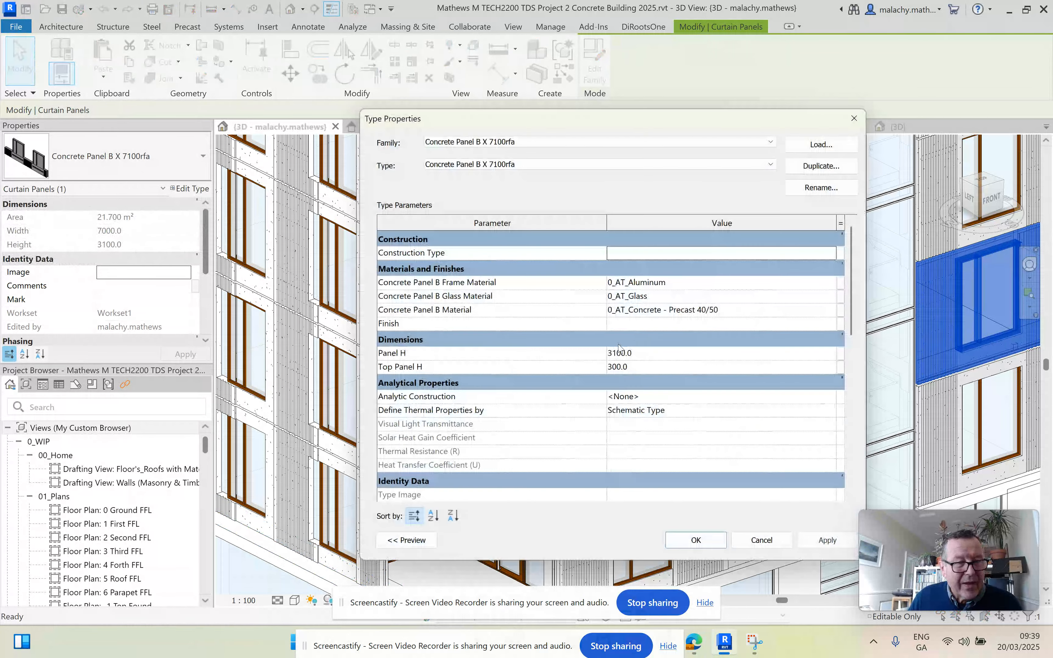
left_click(832, 310)
left_click(832, 310)
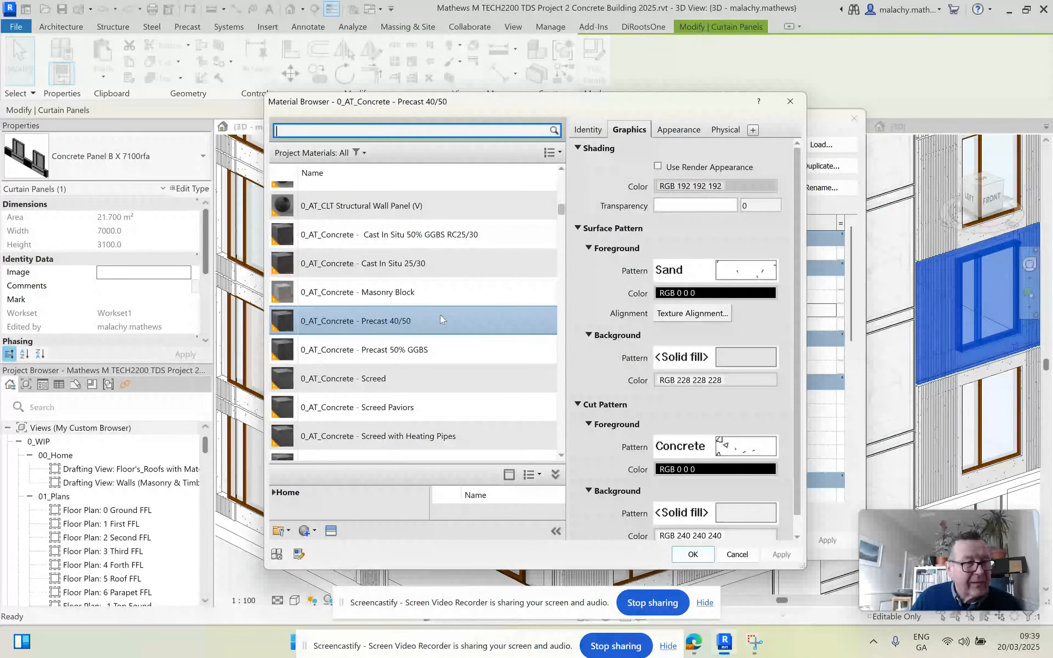
left_click(692, 555)
left_click(696, 540)
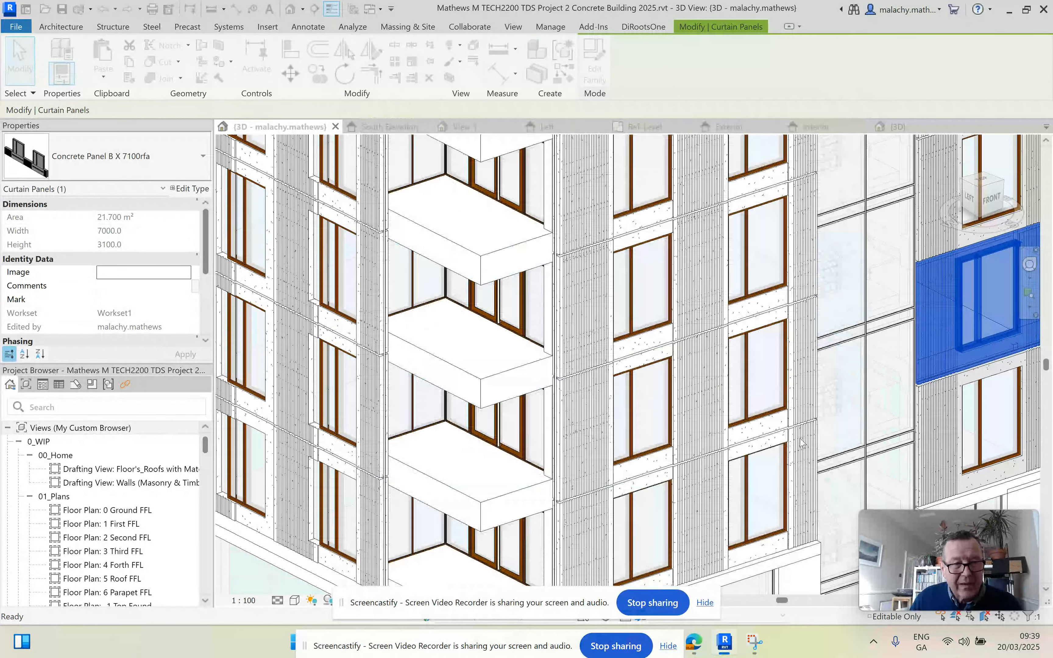
Set the Concrete Panel B type's Concrete Panel B Material to 0_AT_Concrete Precast RC 40/50.
left_click(699, 425)
left_click(190, 188)
left_click(832, 316)
left_click(831, 309)
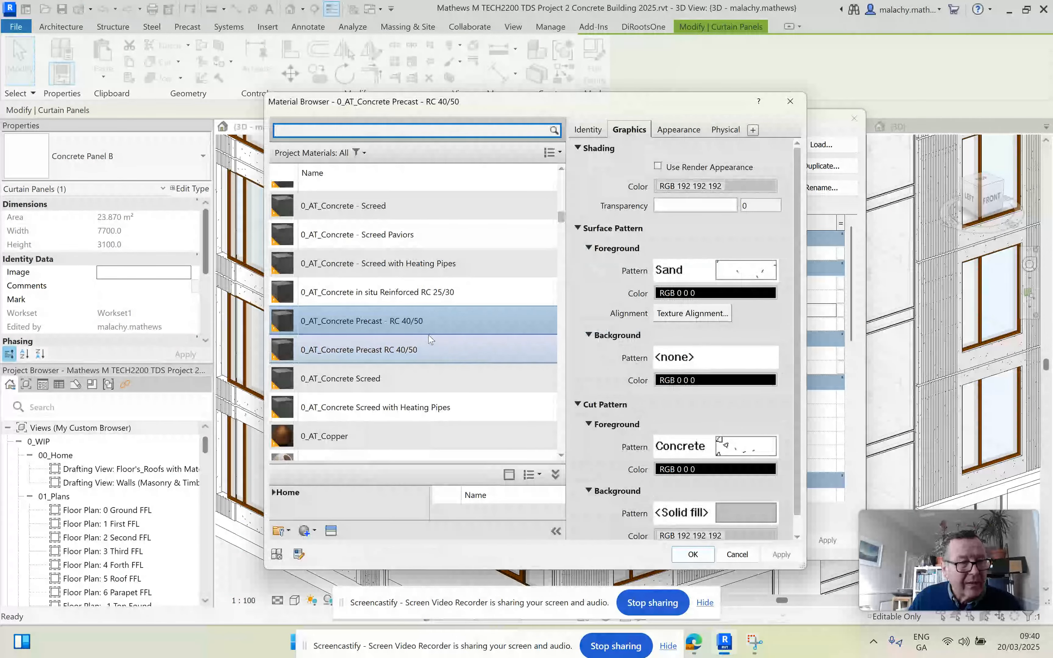
left_click(418, 350)
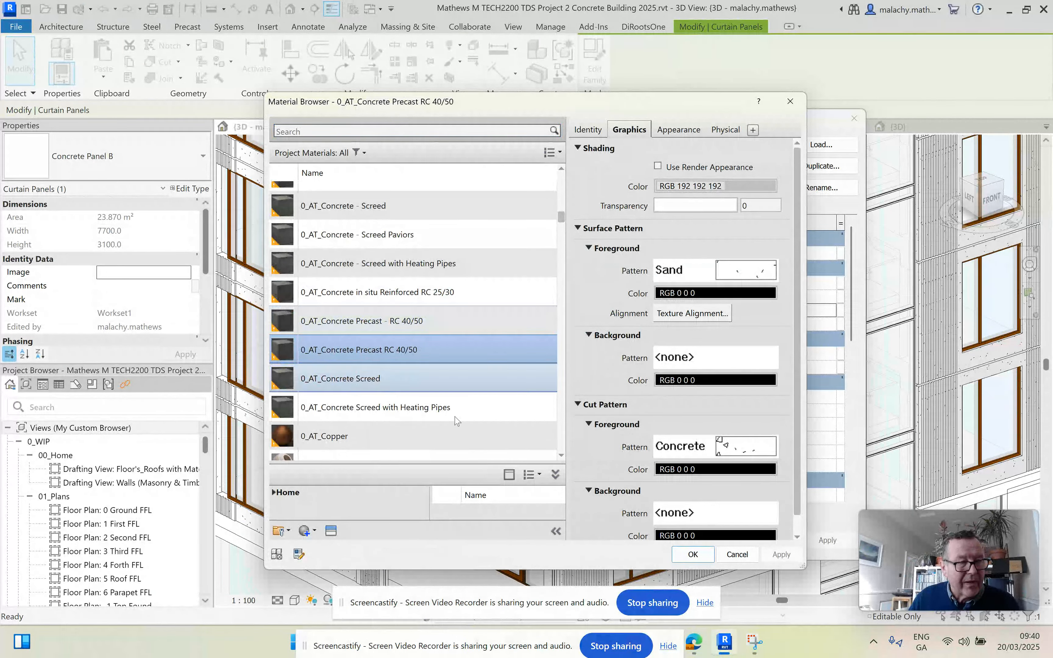
left_click(696, 554)
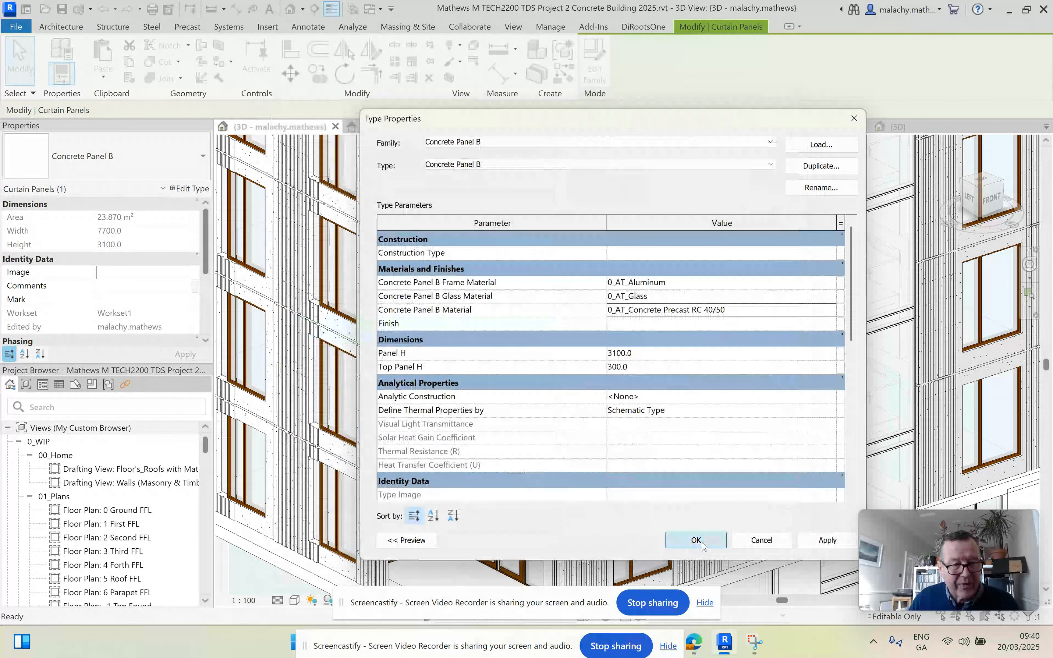
left_click(695, 541)
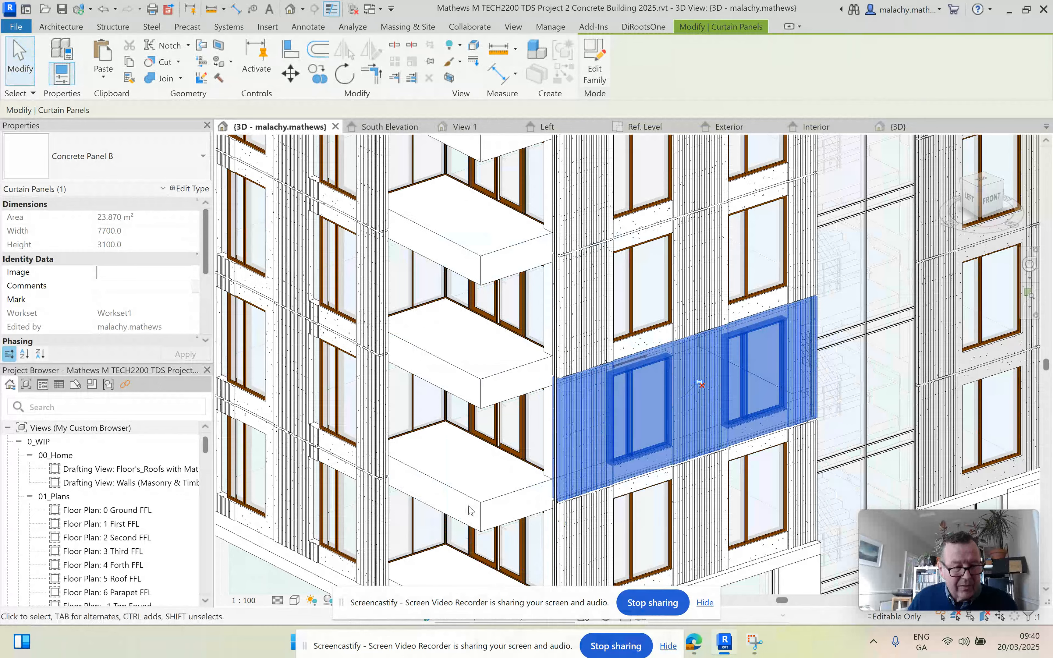
key("Escape")
Review the facades in 3D, then check the length of the west curtain wall between grids EB and ED on the 1 First FFL plan.
scroll(754, 440, "down", 5)
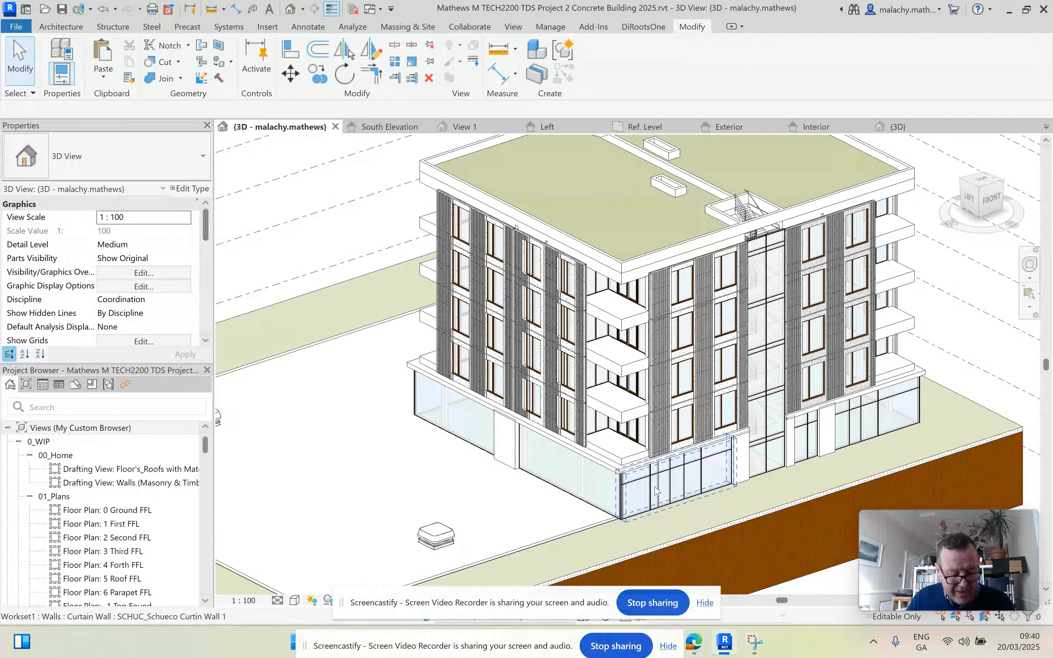
middle_click_drag(657, 491, 753, 455, "shift")
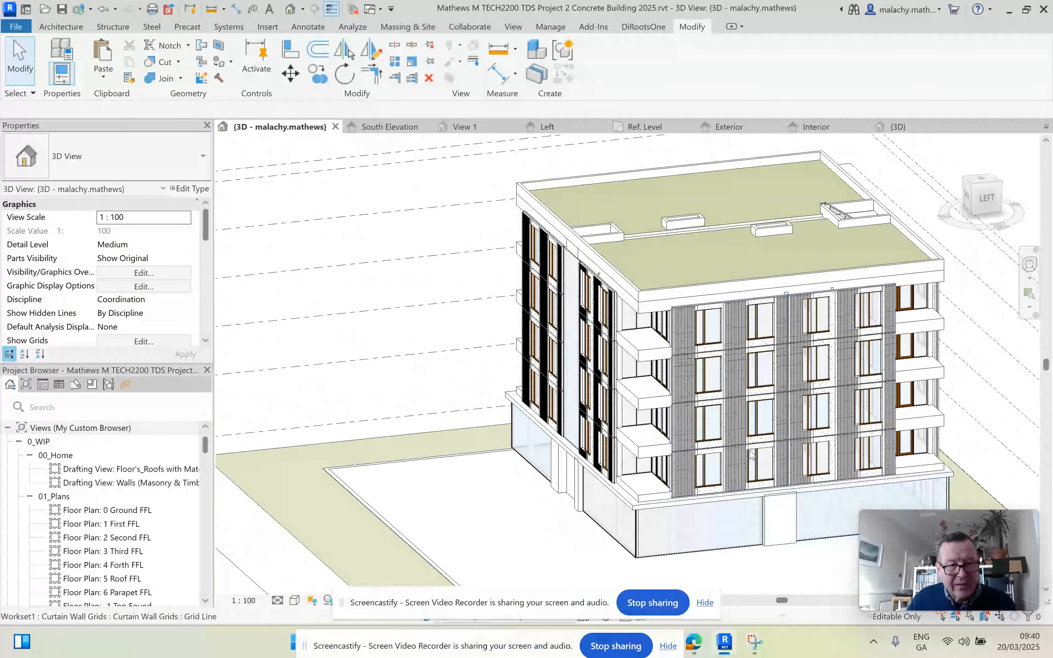
scroll(753, 455, "up", 5)
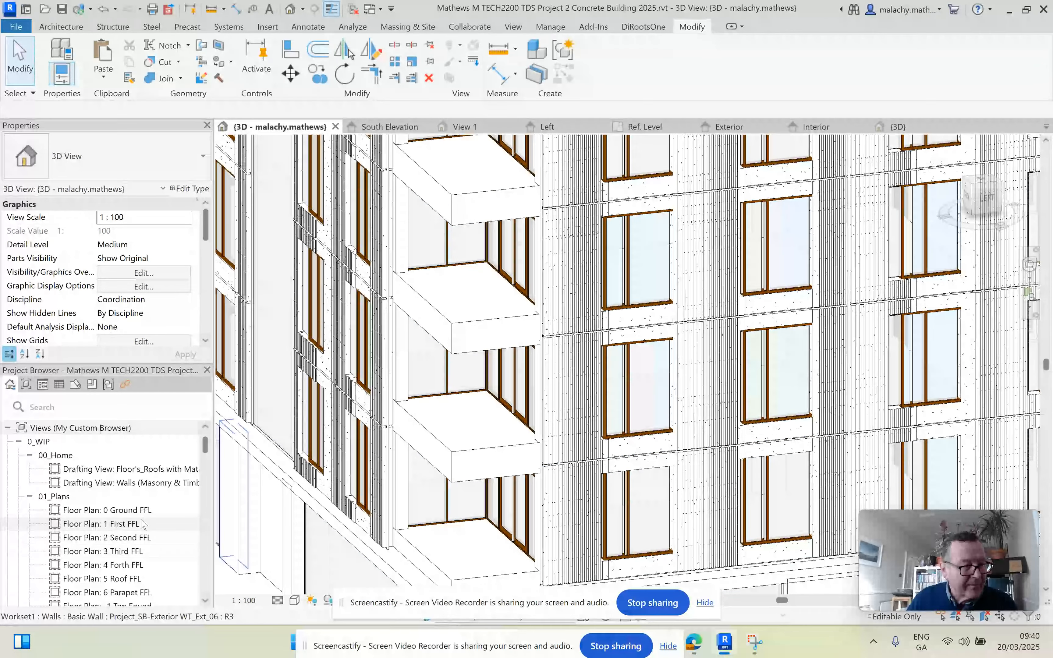
double_click(130, 524)
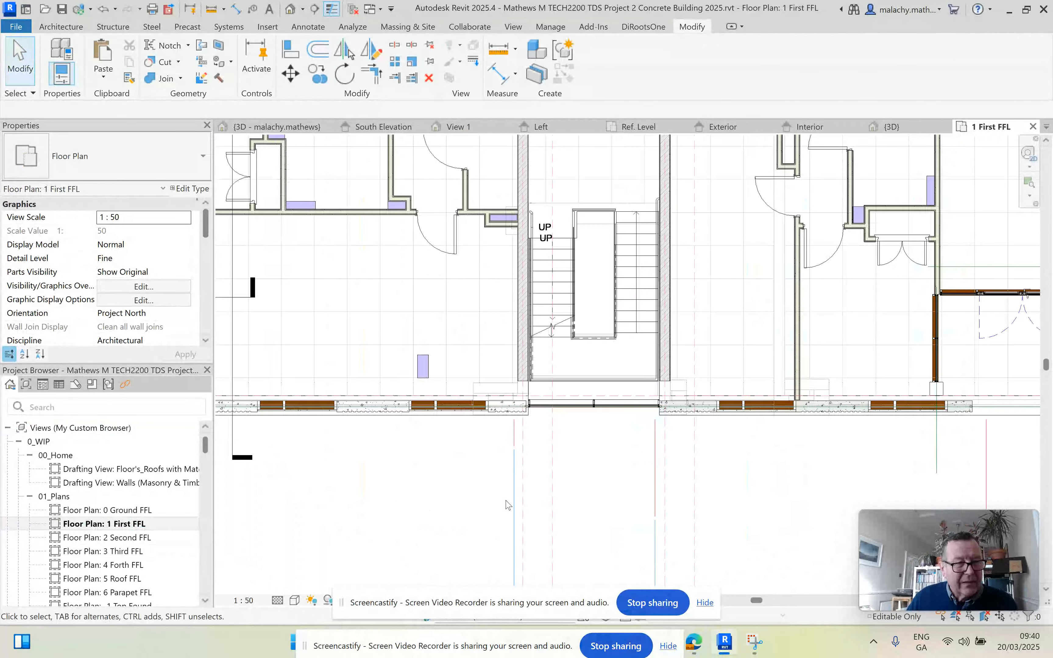
scroll(466, 503, "down", 3)
scroll(466, 501, "up", 3)
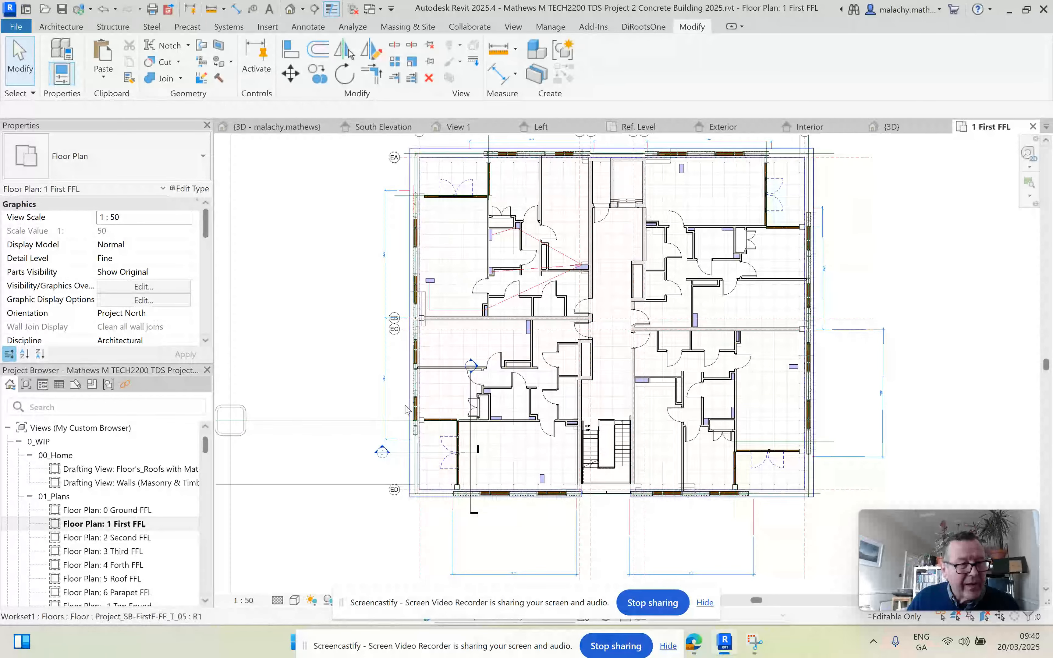
scroll(403, 405, "up", 2)
scroll(403, 405, "up", 2)
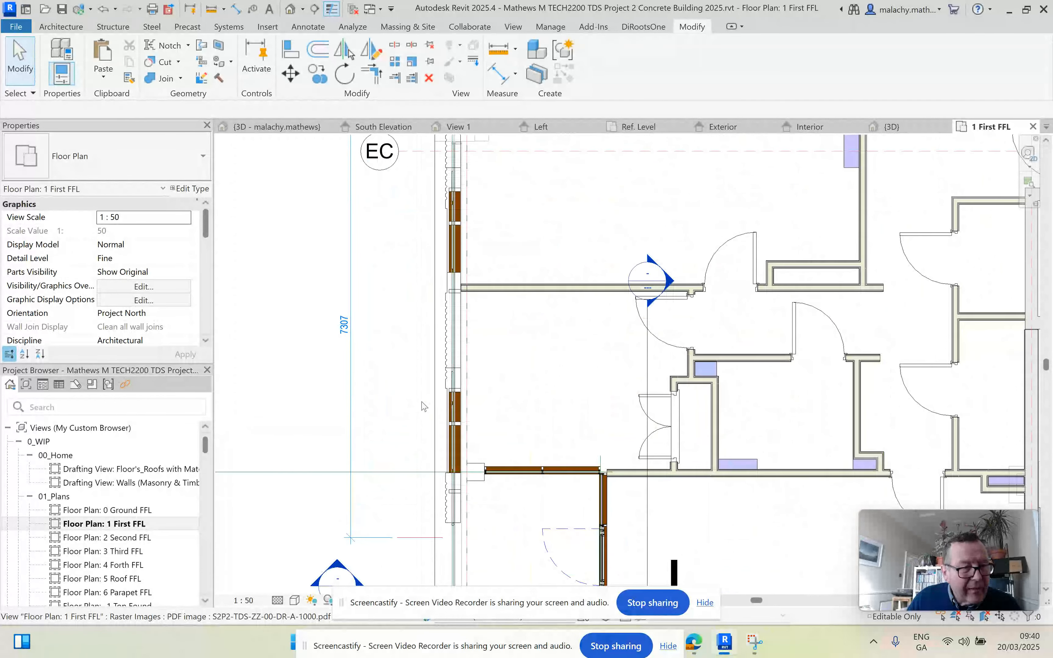
left_click(449, 392)
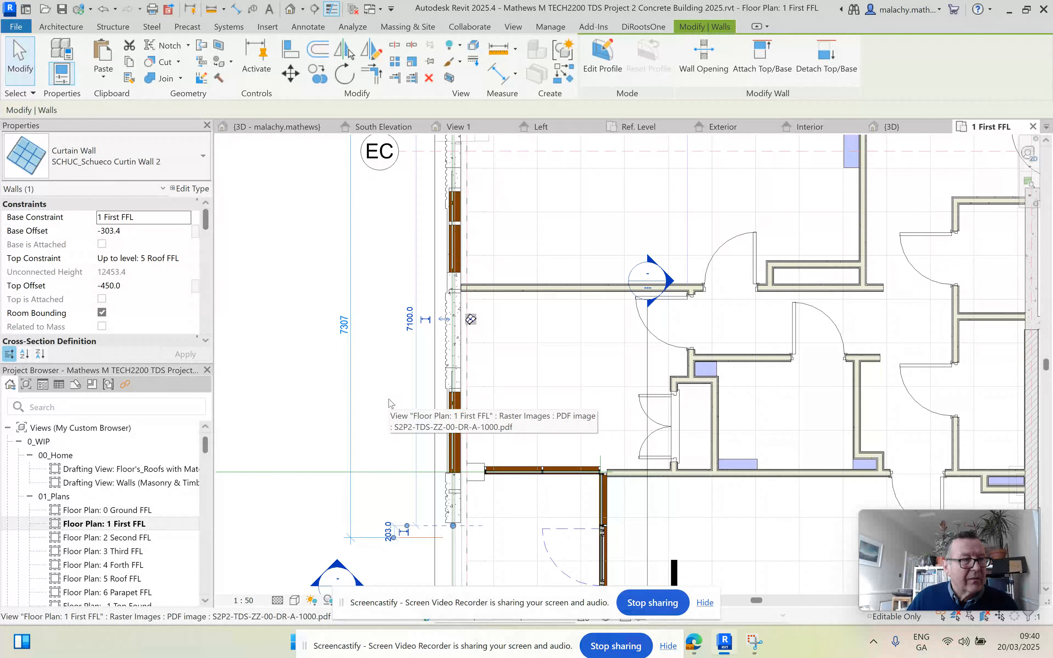
scroll(390, 404, "down", 1)
scroll(390, 404, "down", 1)
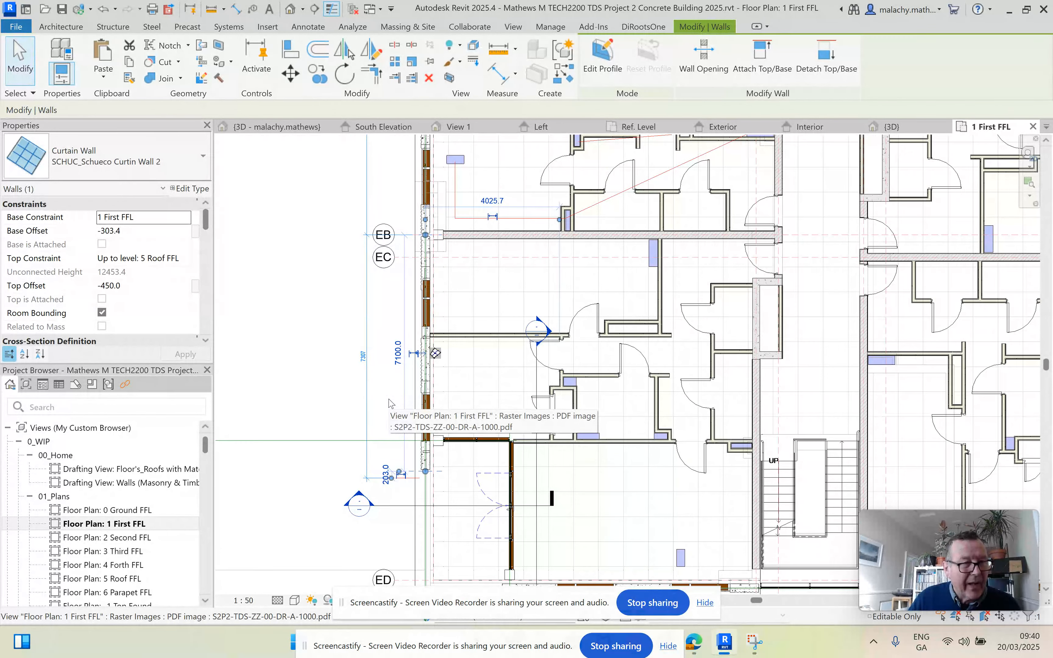
Check the lengths of the west curtain wall between grids EA and EB and the south curtain wall beside the stair.
middle_click_drag(407, 192, 383, 442)
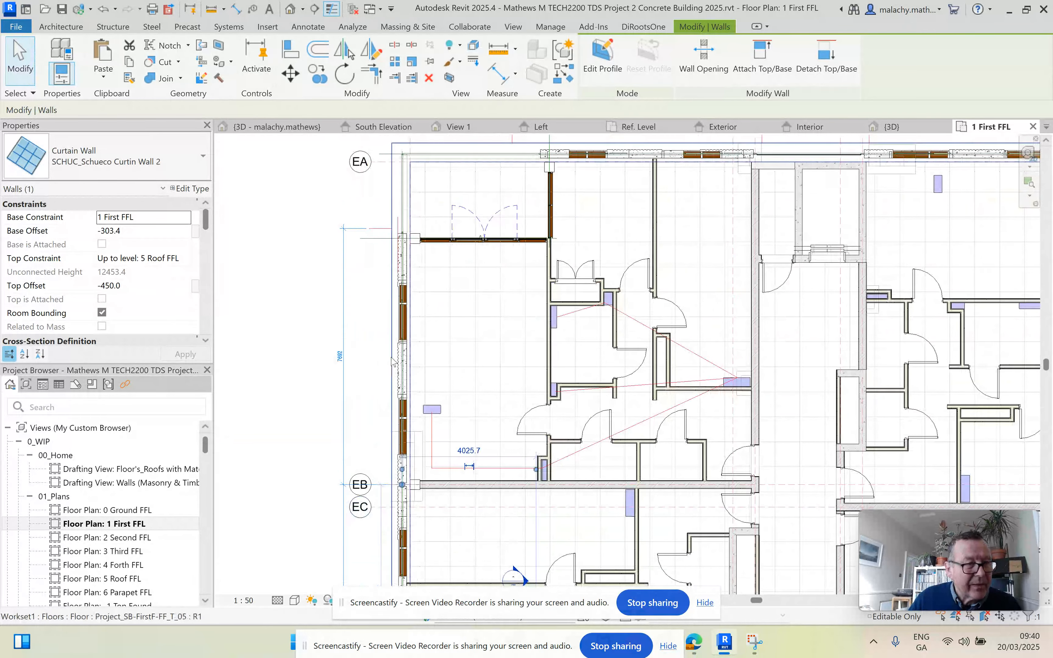
left_click(403, 359)
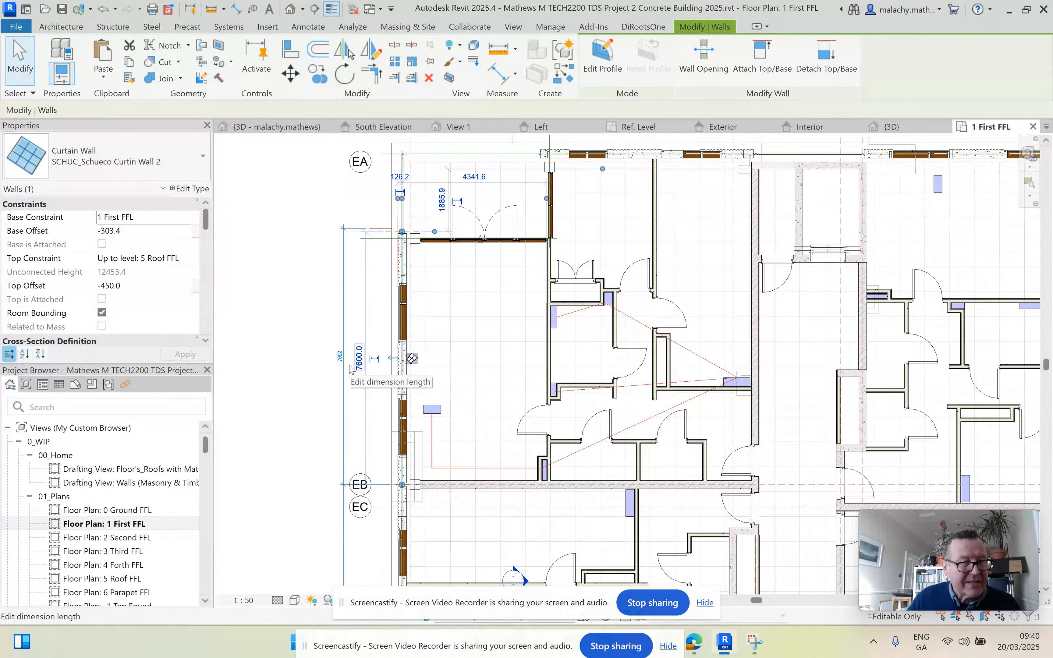
scroll(351, 370, "down", 5)
scroll(578, 388, "down", 1)
middle_click_drag(577, 388, 617, 186)
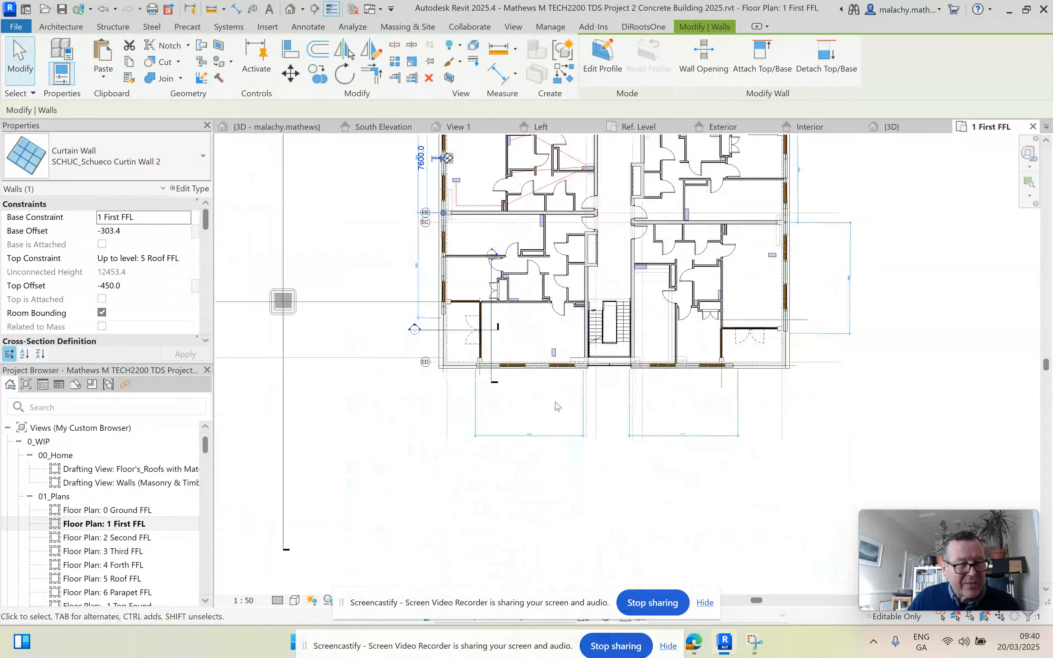
scroll(549, 394, "up", 2)
left_click(551, 350)
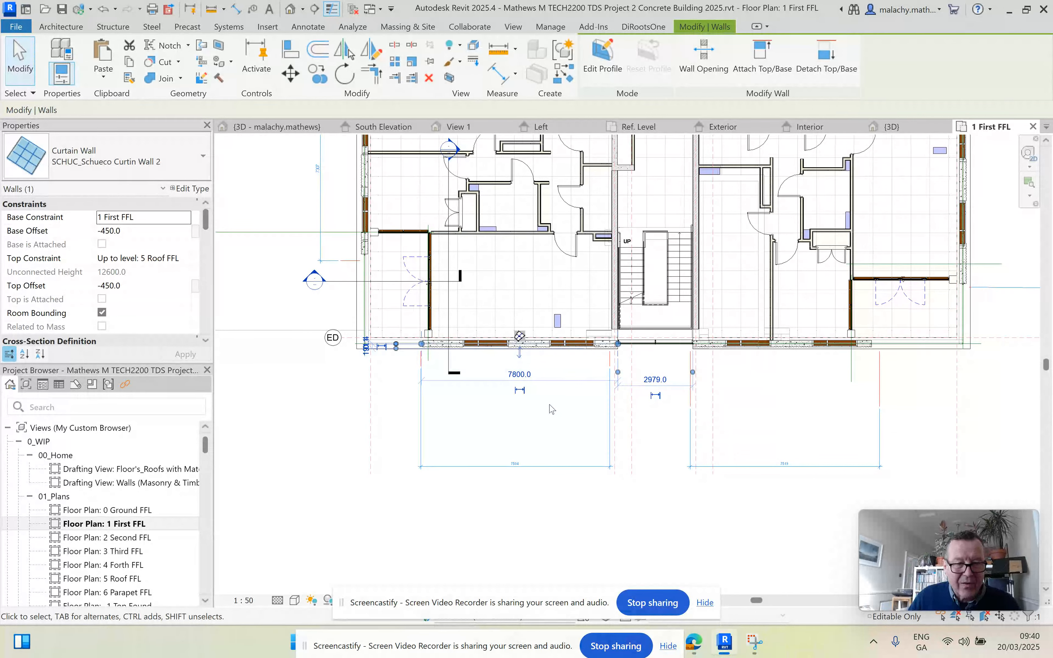
Open the West Elevation view.
scroll(552, 409, "down", 4)
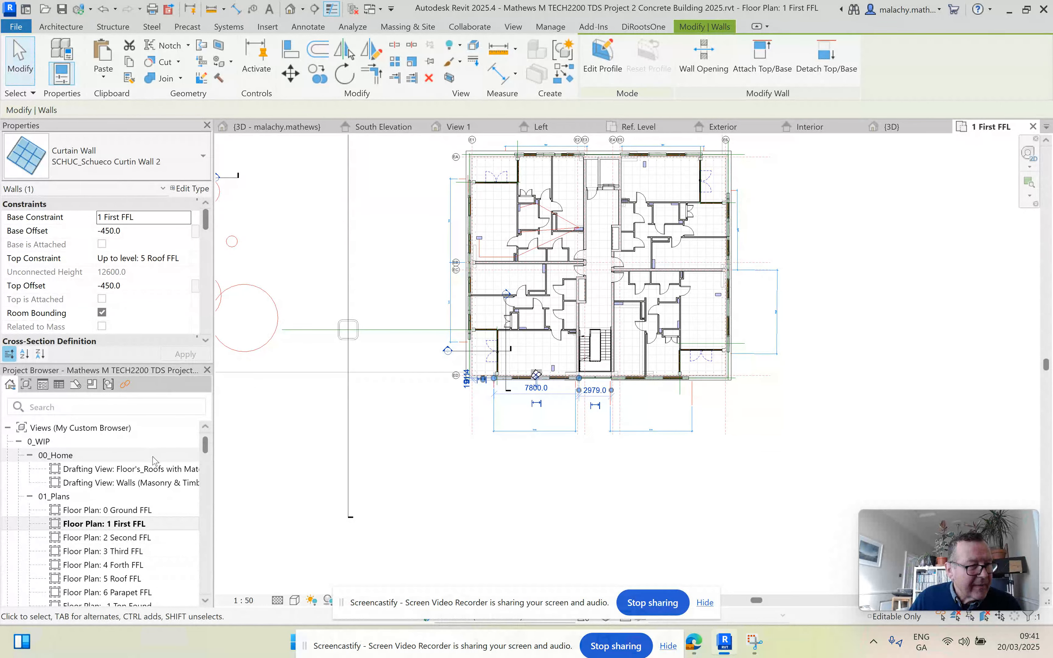
scroll(141, 476, "down", 6)
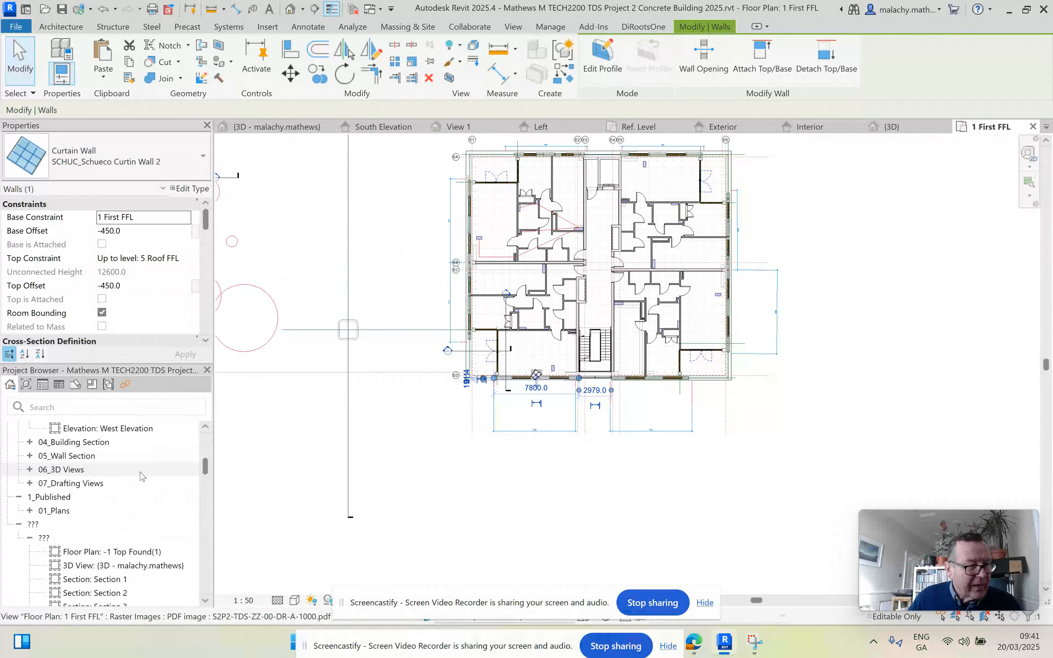
scroll(141, 476, "up", 2)
left_click(125, 520)
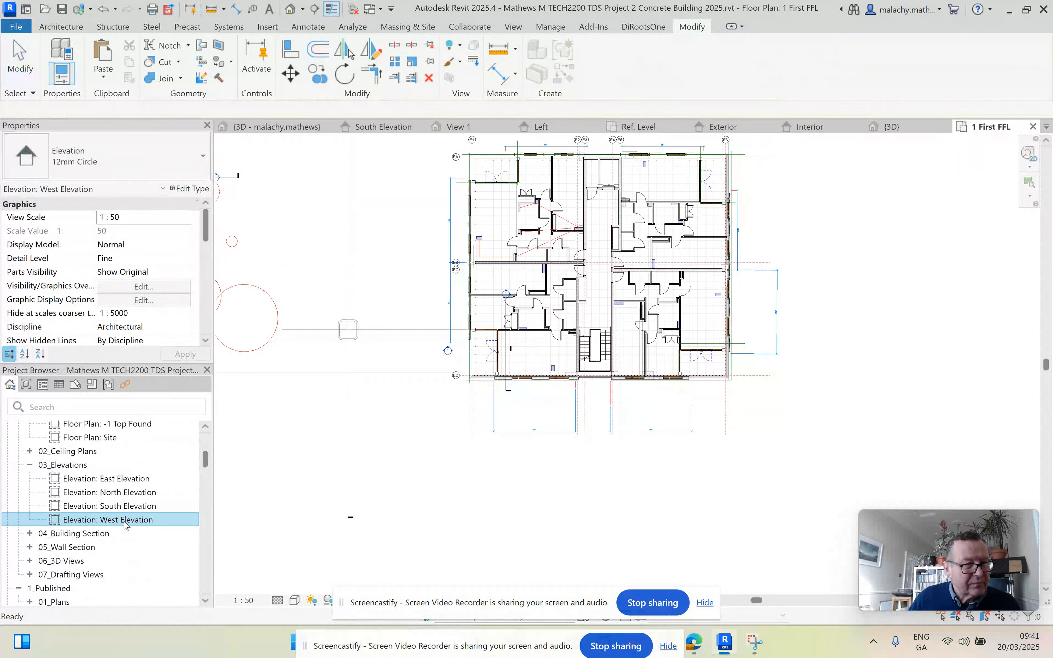
double_click(125, 522)
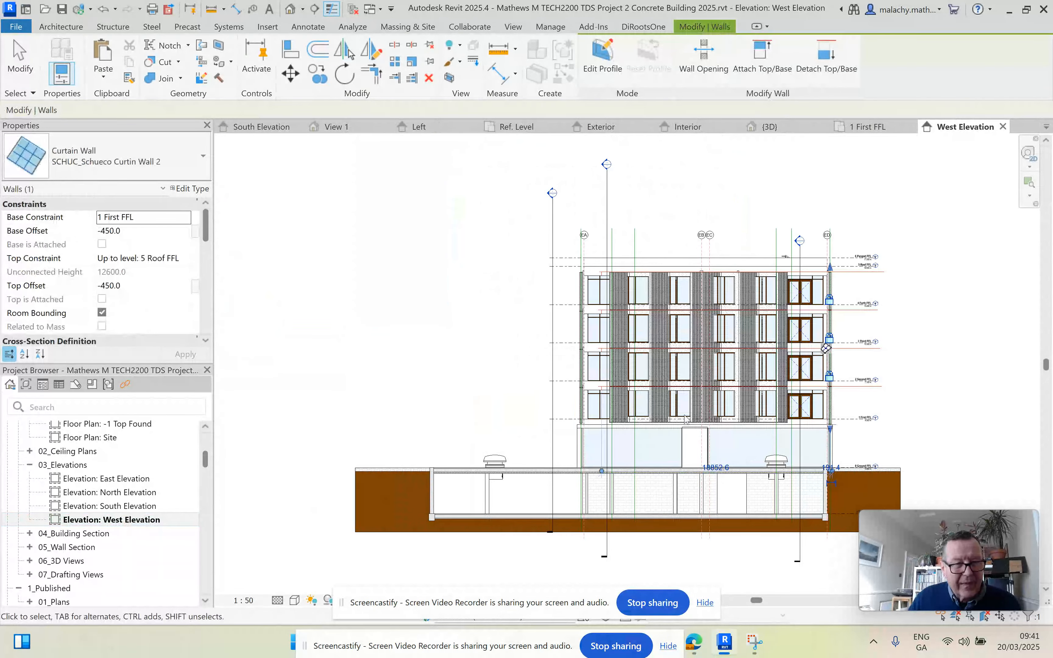
Change the whole vertical stack of Concrete Panel B panels next to the balcony doors to Concrete Panel B X 7100rfa.
scroll(684, 419, "up", 4)
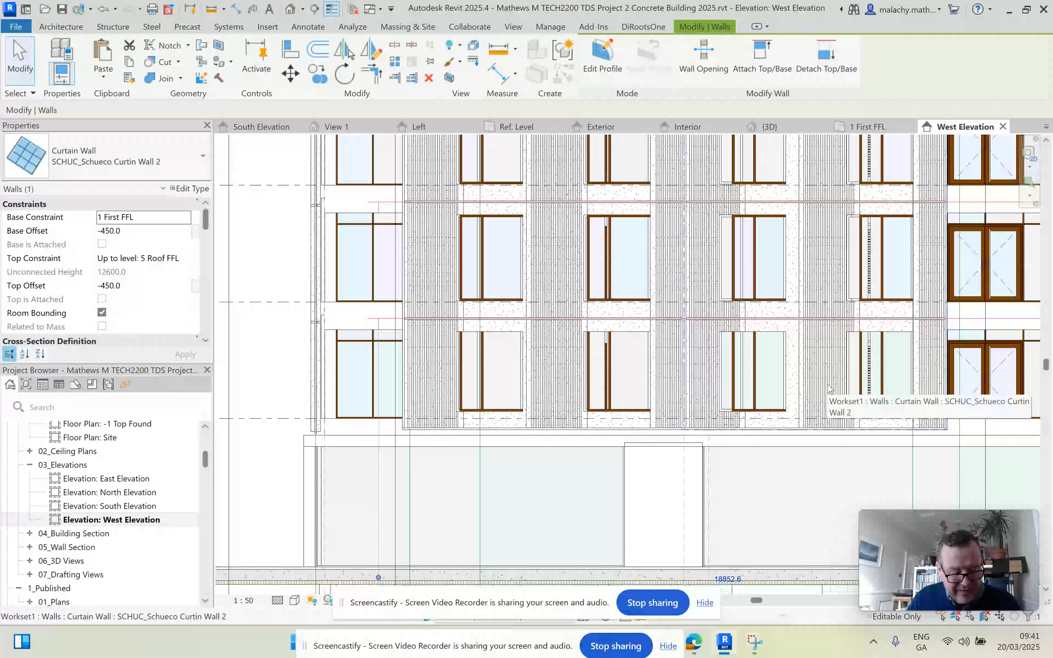
key("Tab")
key("Tab")
left_click(828, 385)
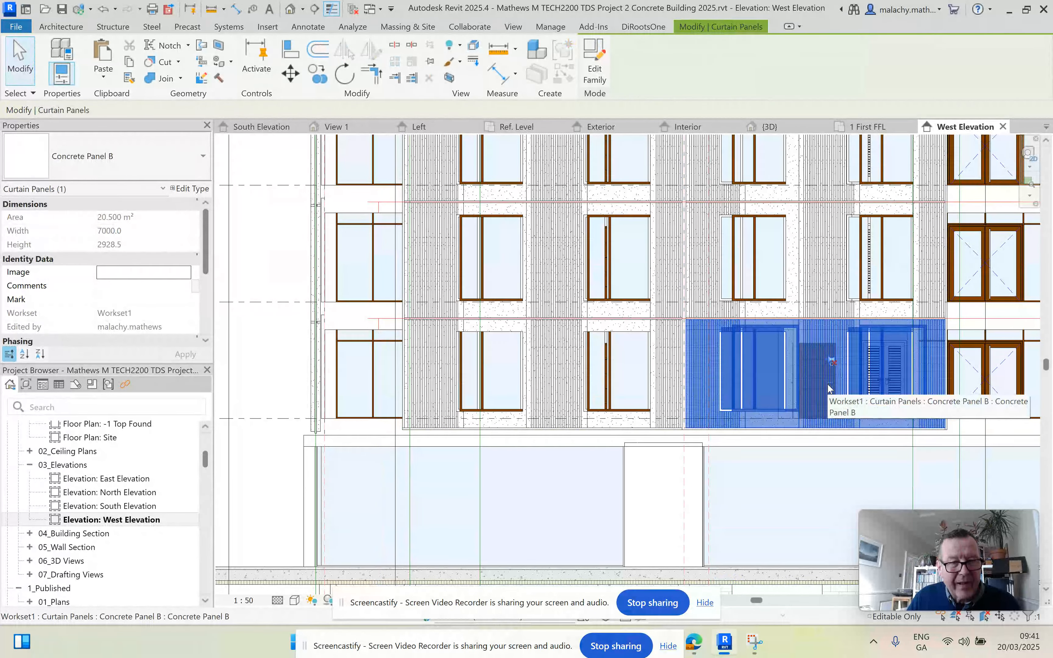
right_click(827, 383)
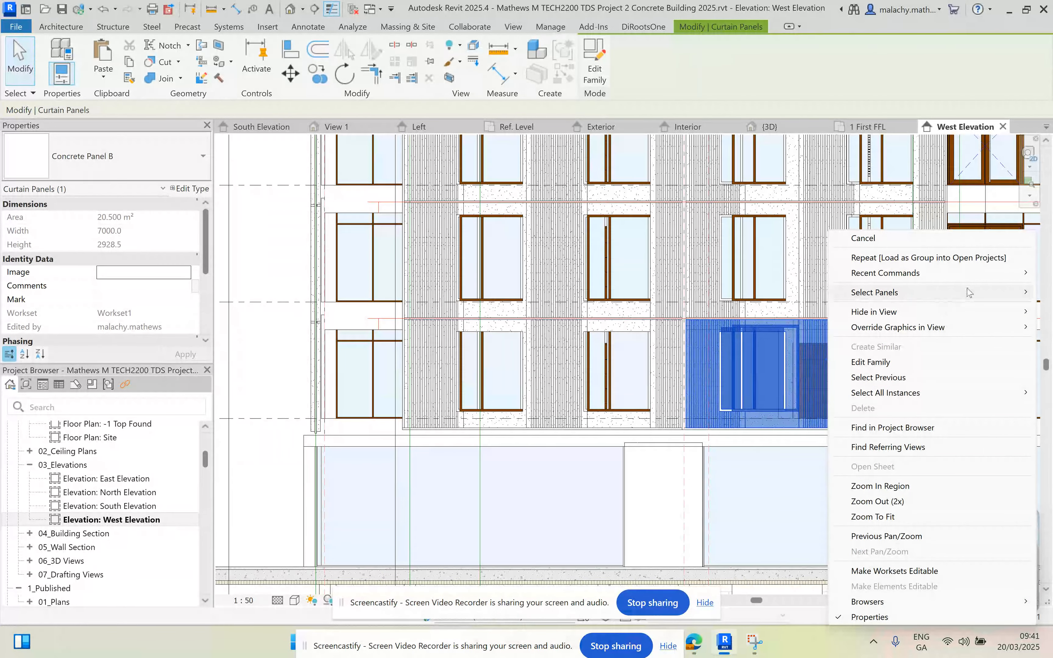
mouse_move(969, 292)
left_click(746, 323)
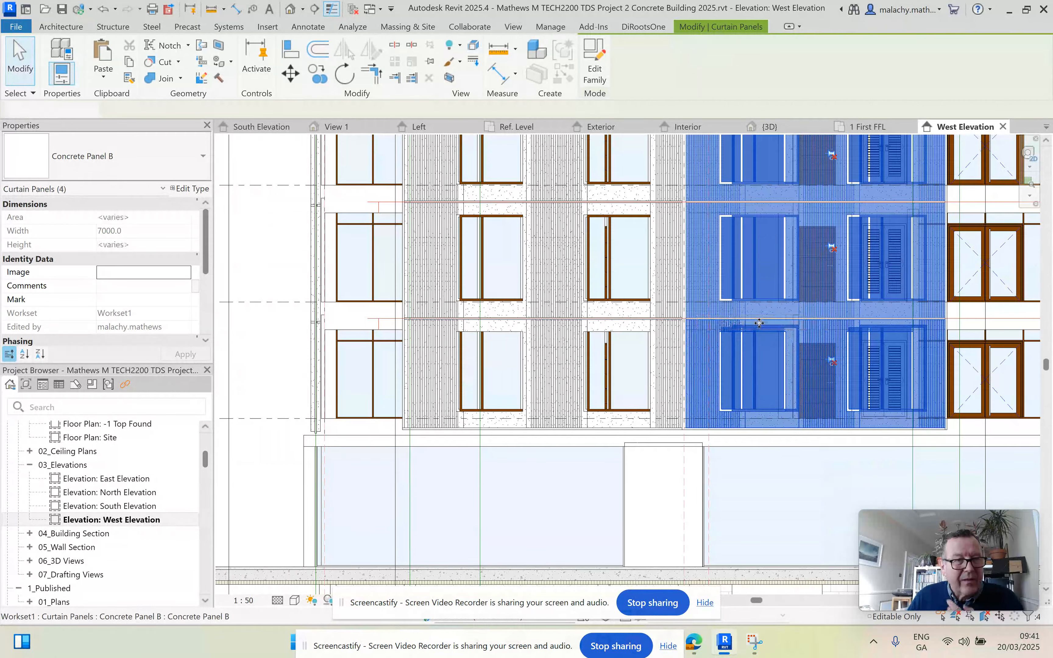
left_click(131, 165)
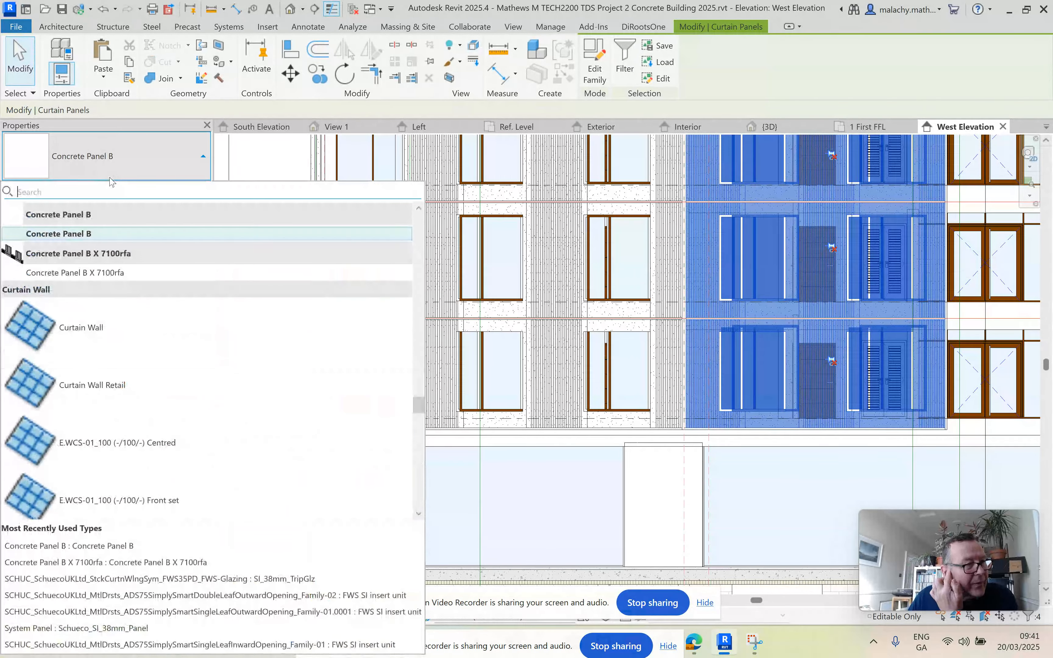
left_click(107, 273)
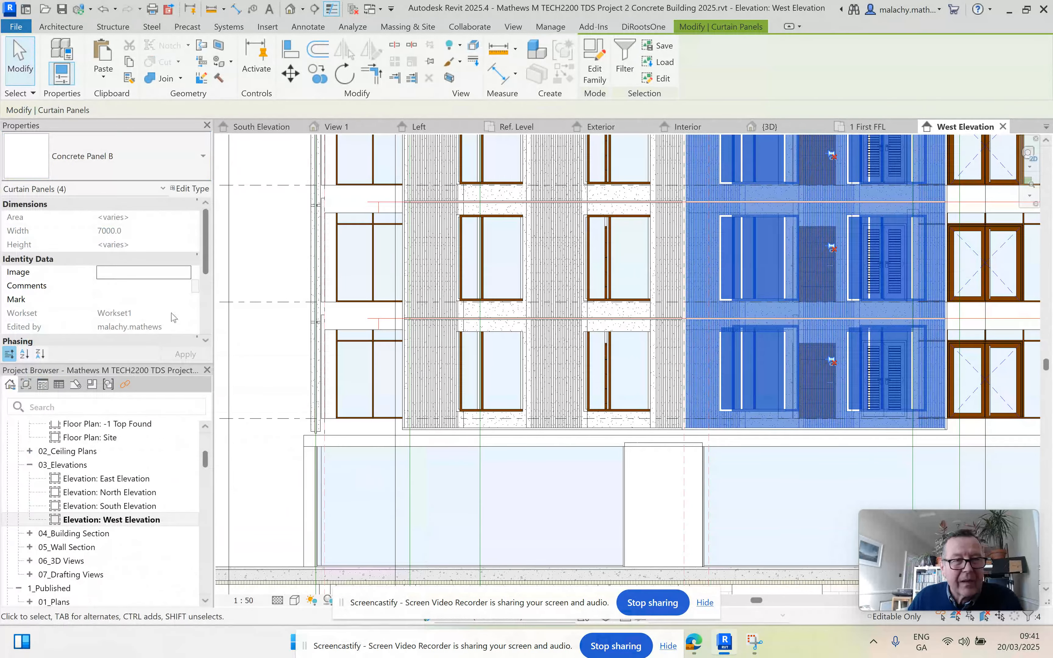
key("Escape")
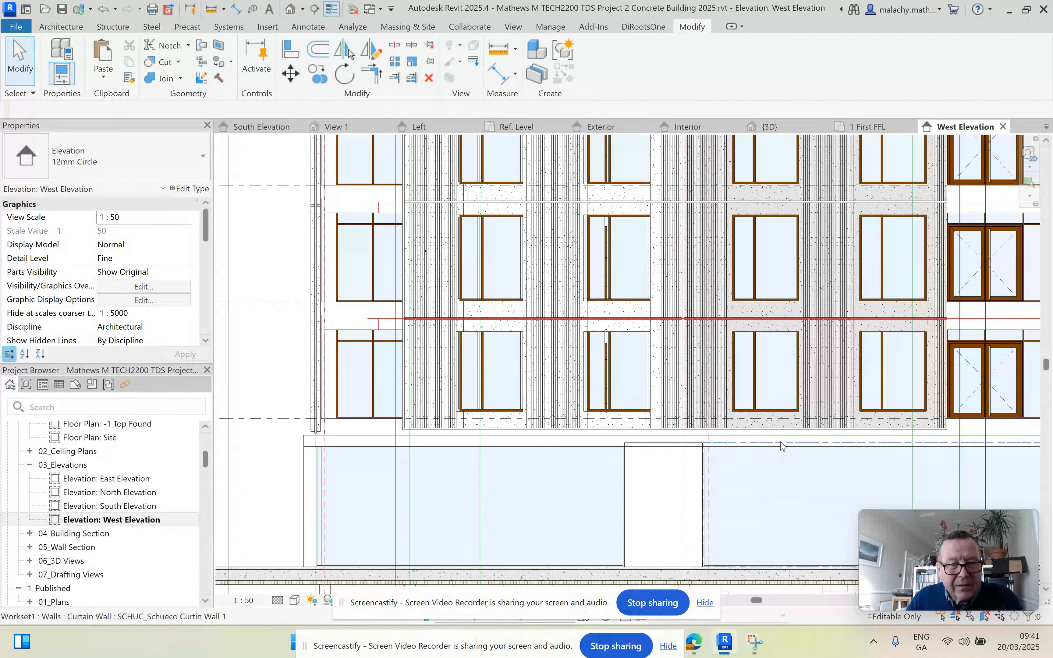
Lower the base of the SCHUC_Schueco Curtin Wall 2 beside the balcony doors slightly, to the first-floor slab line on the west elevation.
scroll(781, 445, "up", 3)
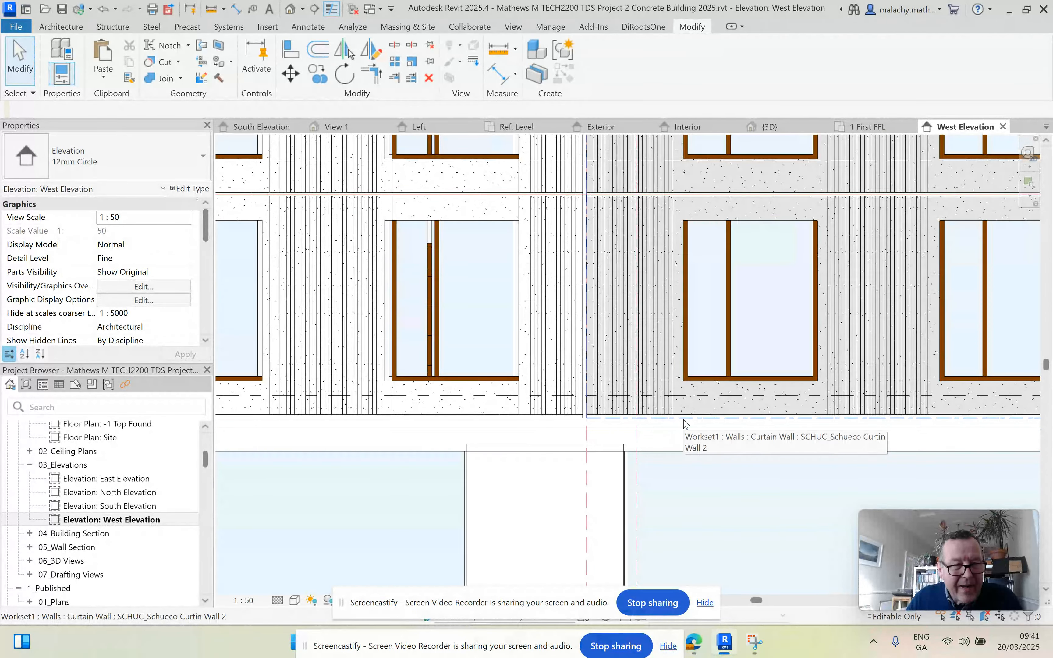
left_click(684, 424)
left_click_drag(851, 425, 851, 433)
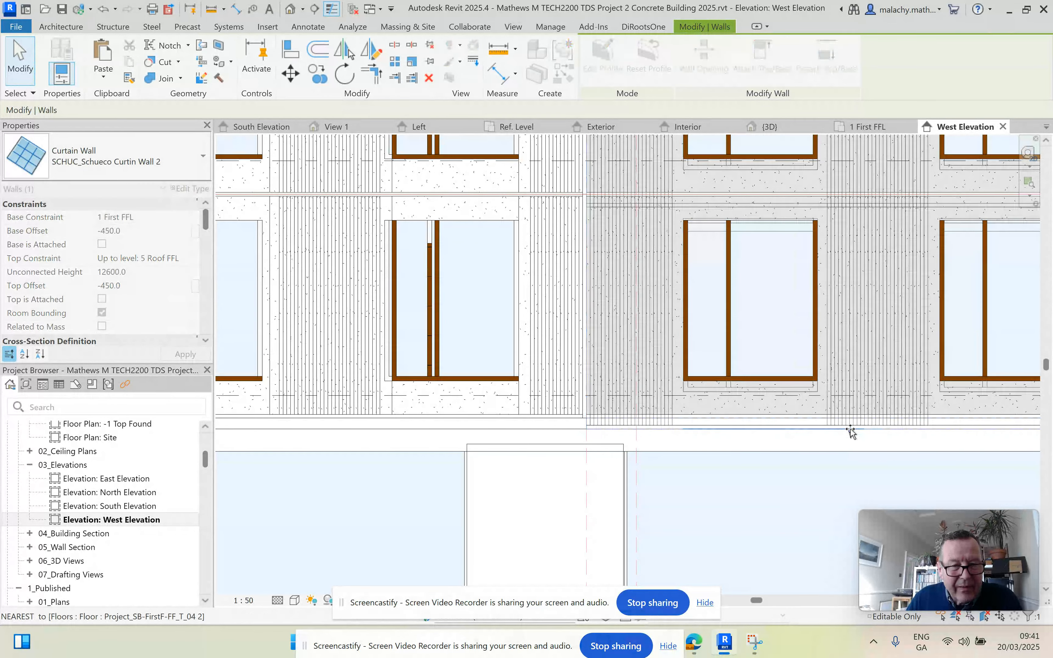
left_click(817, 481)
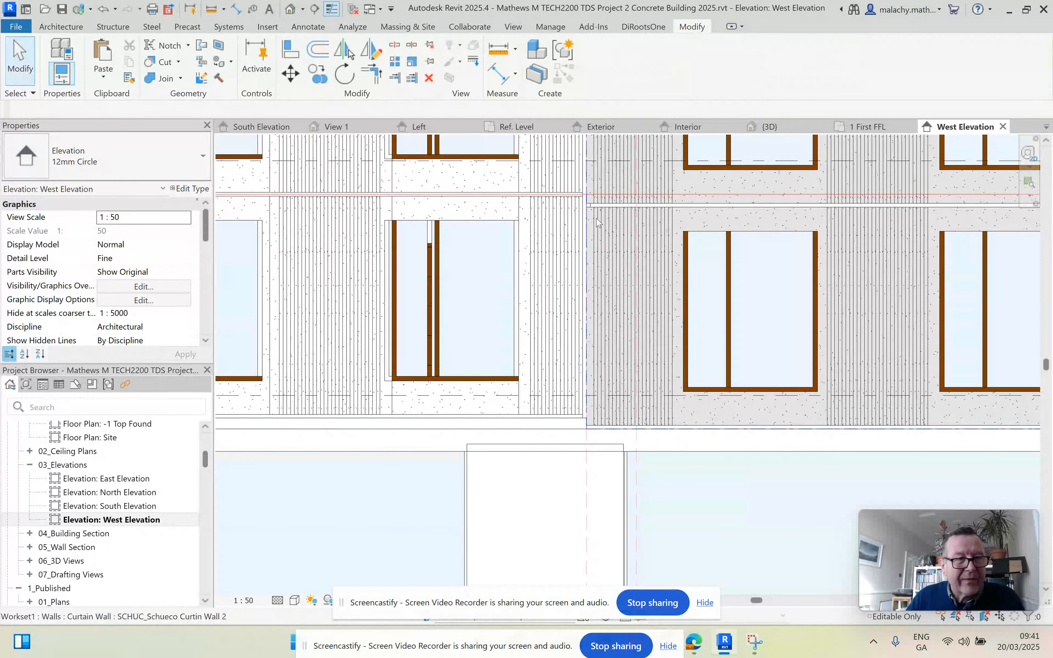
Align the horizontal panel joint of the curtain wall beside the balcony doors with the joint of the adjoining west curtain wall.
scroll(597, 223, "up", 4)
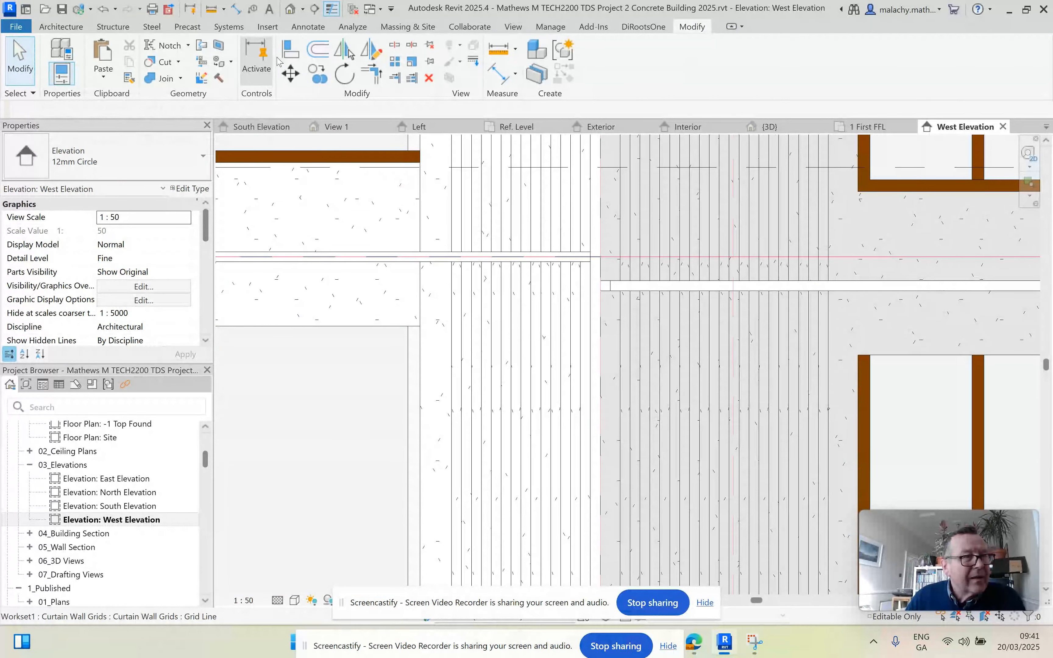
left_click(289, 51)
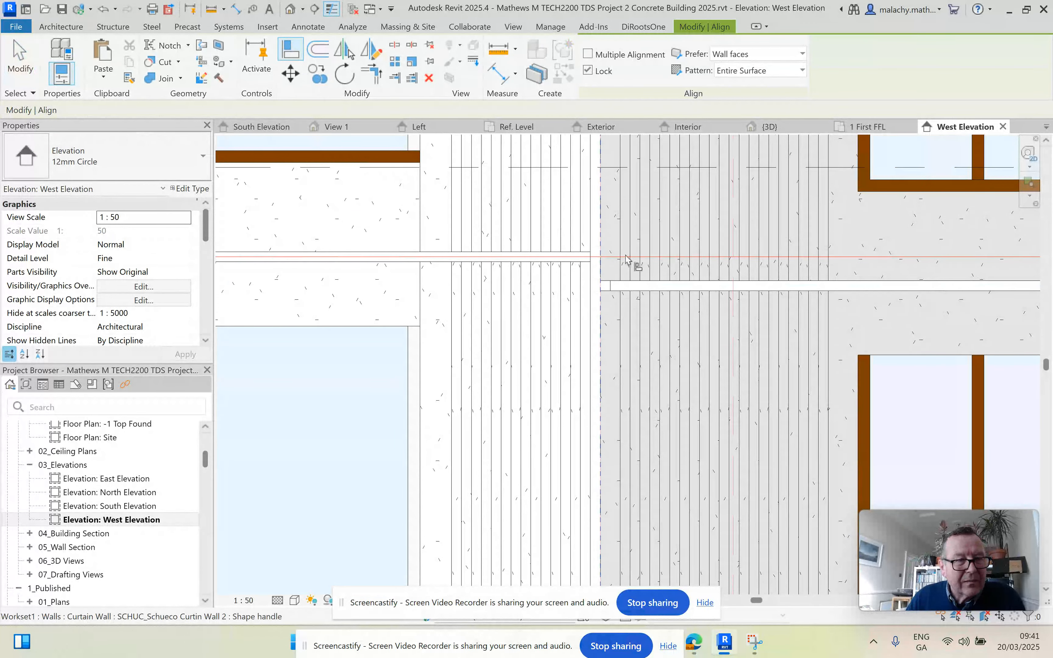
left_click(864, 285)
scroll(784, 314, "down", 3)
middle_click_drag(749, 318, 750, 409)
scroll(750, 409, "up", 1)
scroll(783, 261, "up", 3)
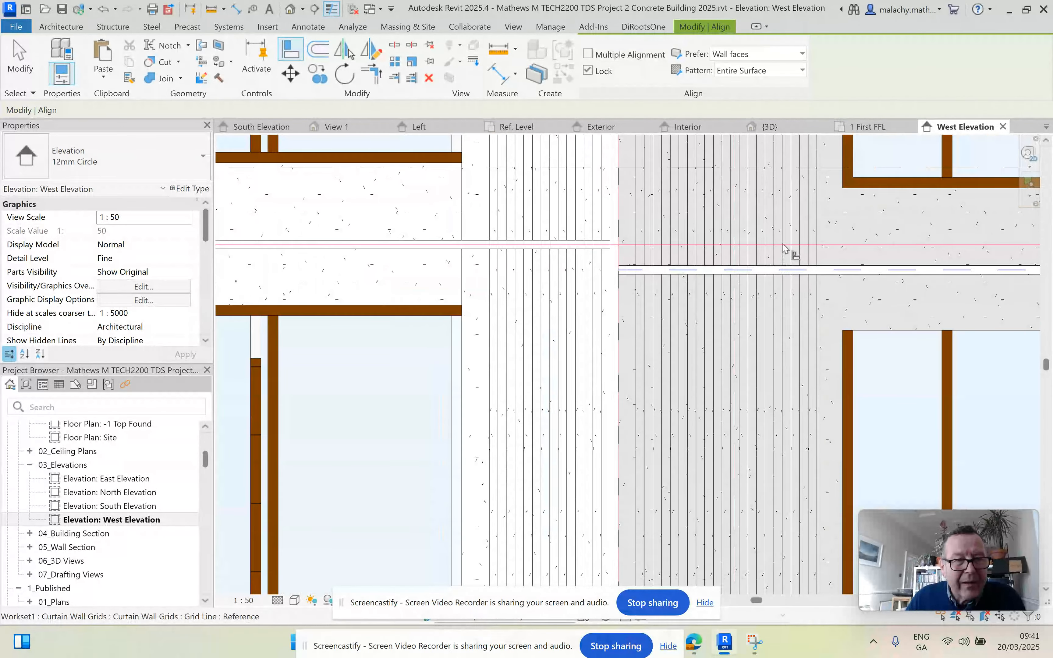
left_click(863, 245)
left_click(857, 271)
scroll(822, 283, "down", 3)
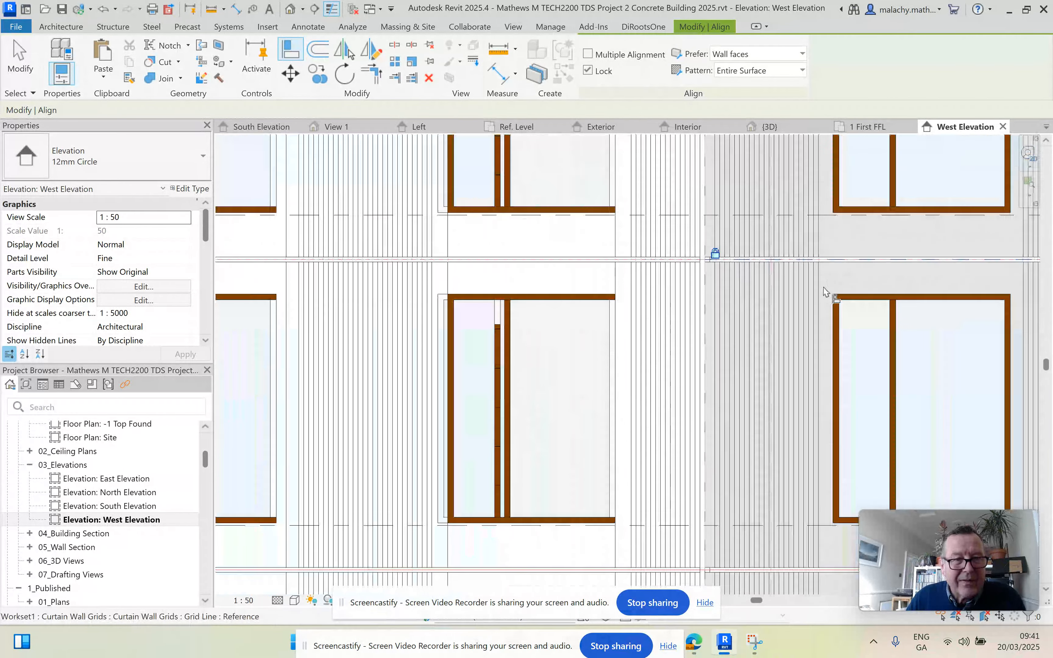
scroll(835, 244, "up", 3)
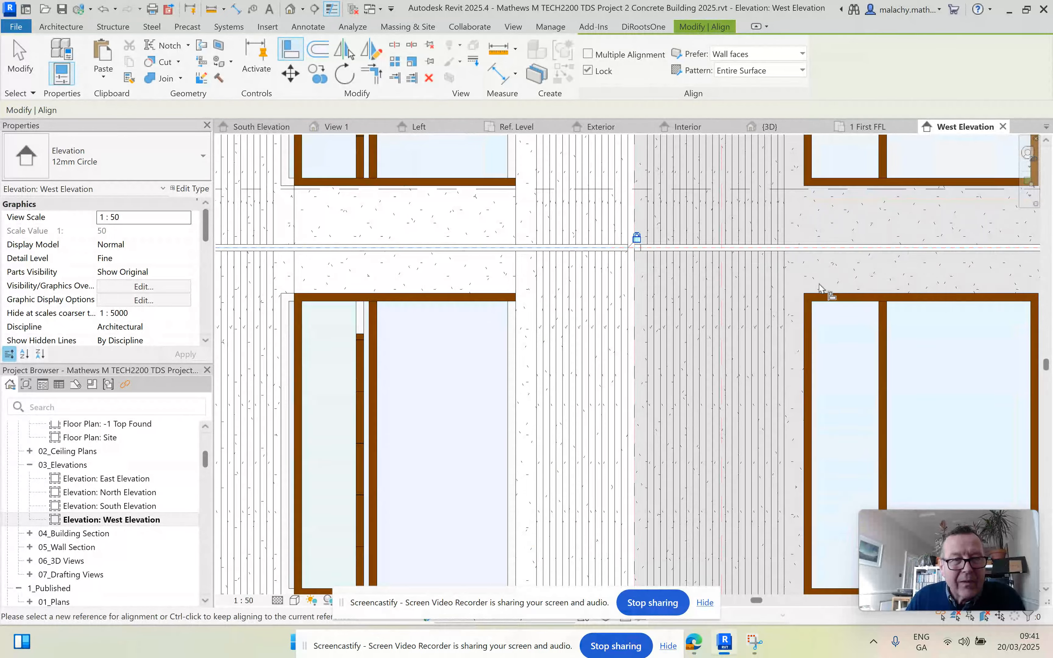
Review the joint lines across the west elevation, then inspect the panelled facades around the building in the default 3D view.
scroll(824, 300, "down", 3)
scroll(827, 307, "down", 3)
middle_click_drag(851, 369, 735, 150)
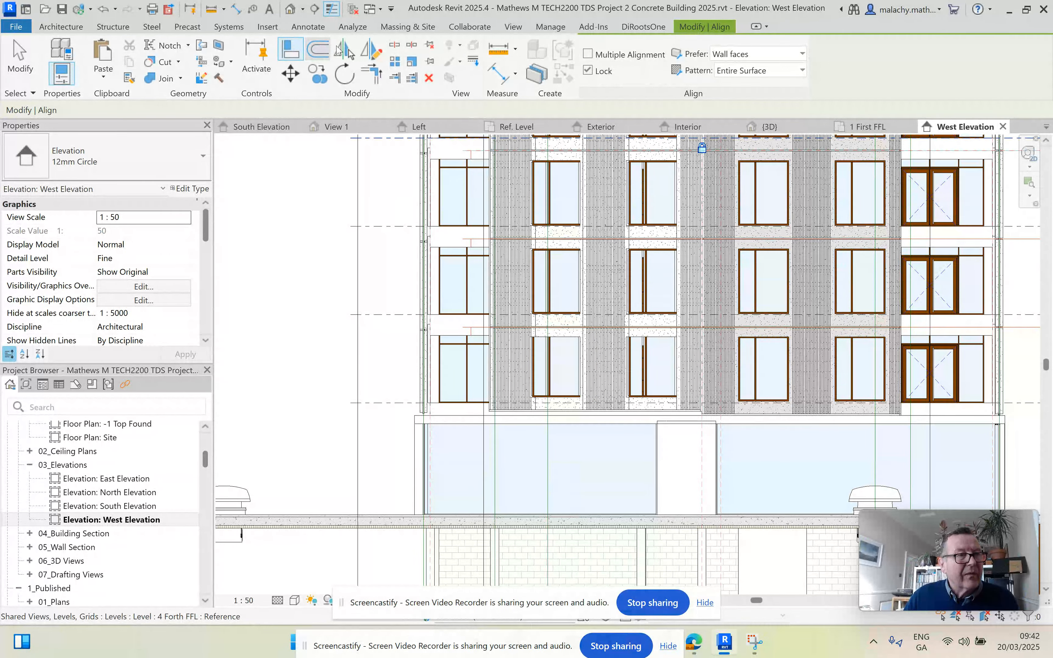
left_click(290, 10)
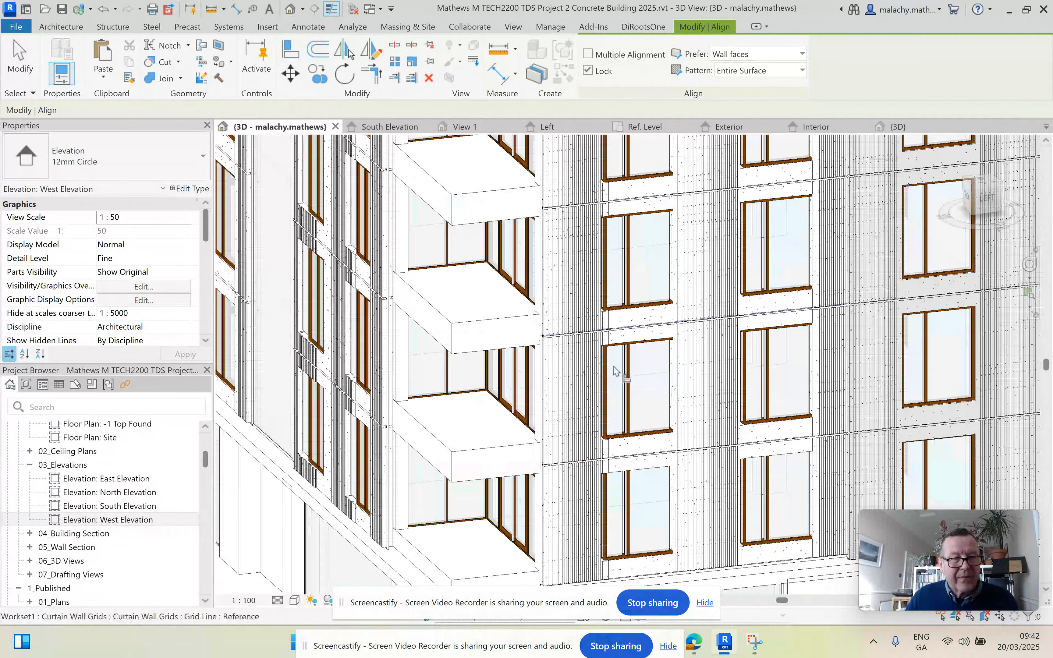
scroll(605, 381, "down", 8)
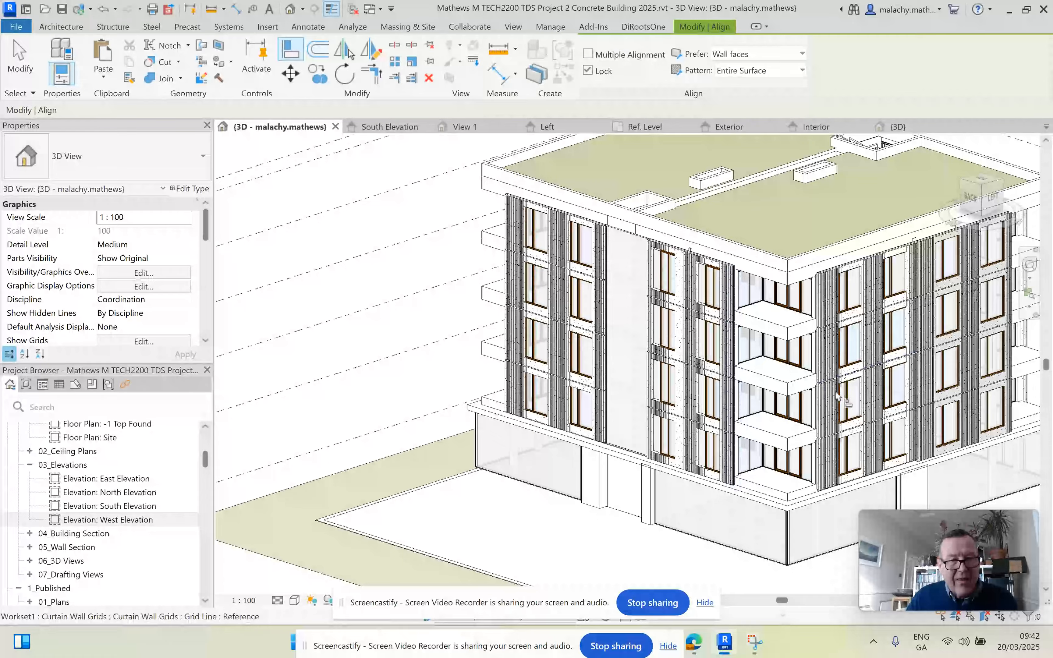
middle_click_drag(854, 396, 805, 339, "shift")
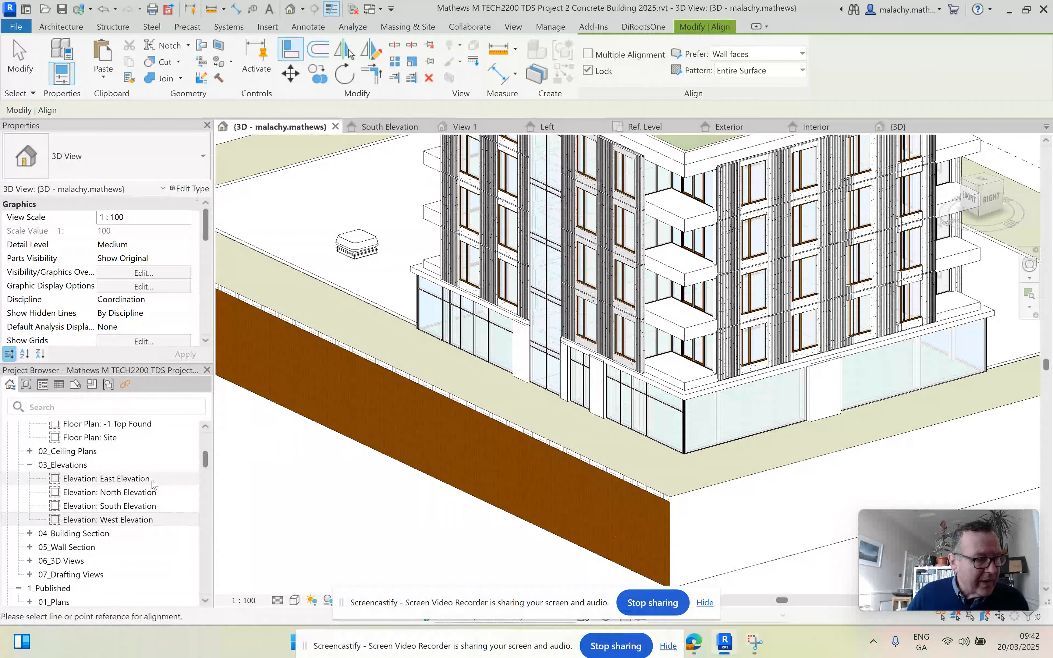
Check the lengths of the two east curtain walls along grid E6 on the 1 First FFL plan.
scroll(143, 516, "up", 5)
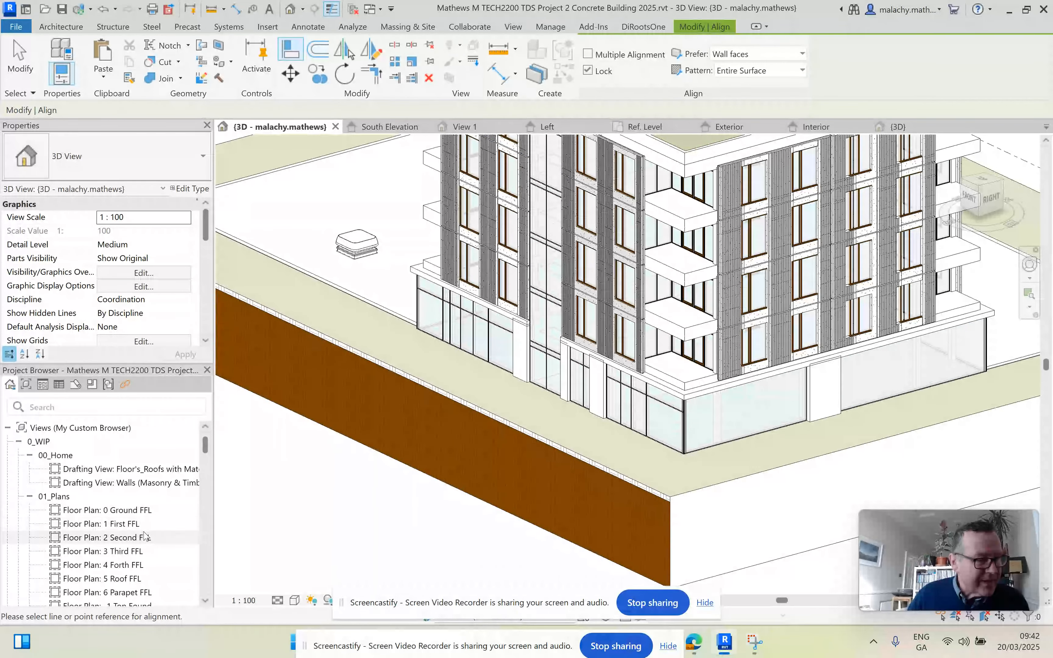
double_click(126, 524)
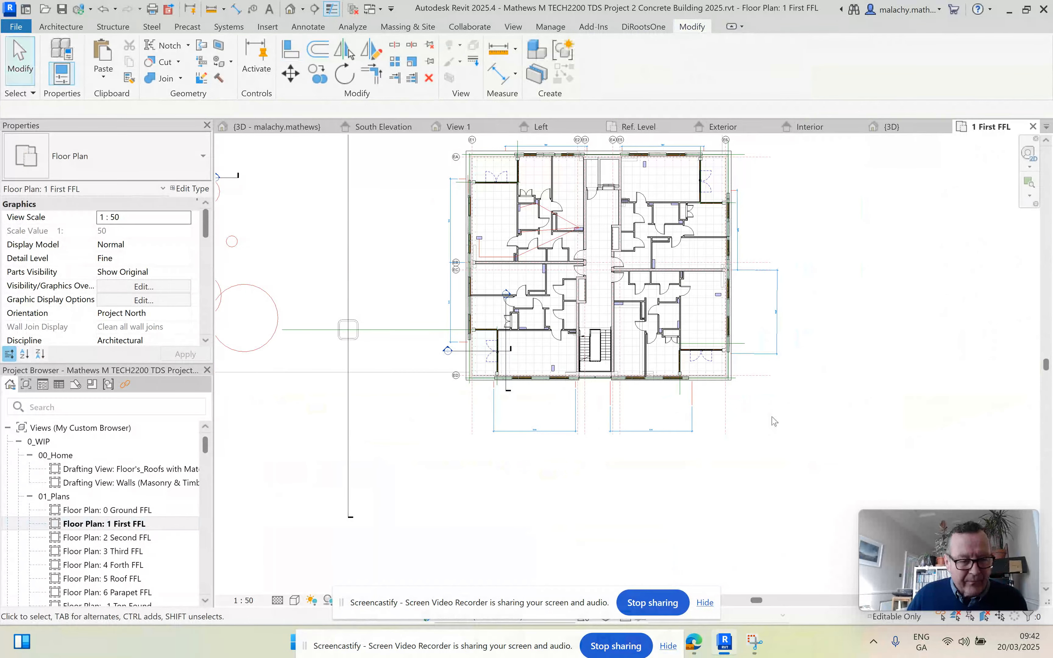
scroll(799, 347, "up", 5)
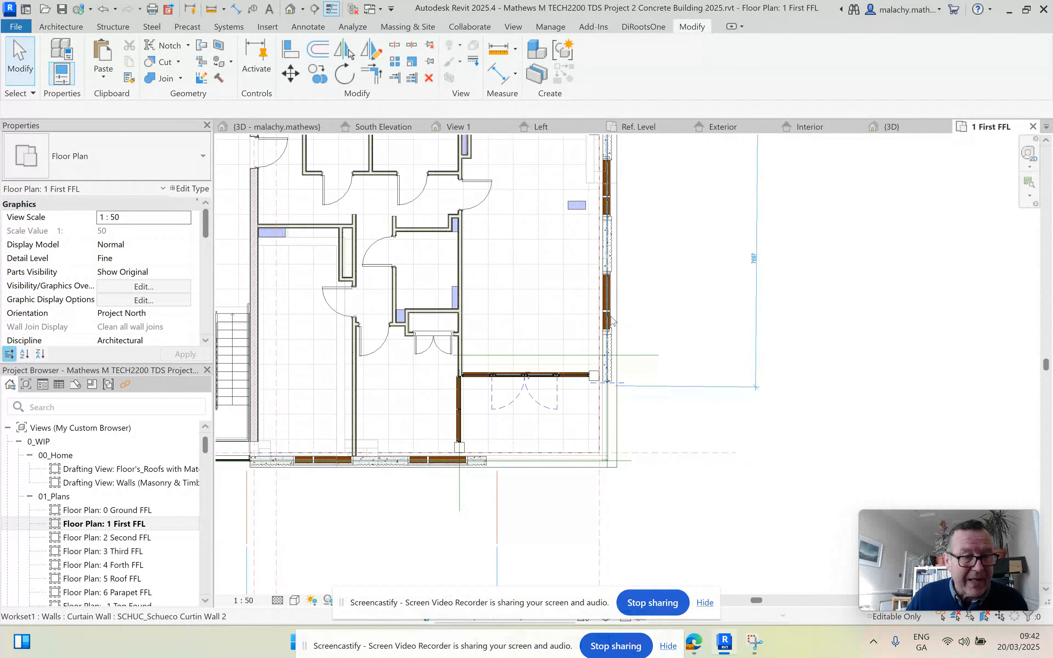
left_click(611, 342)
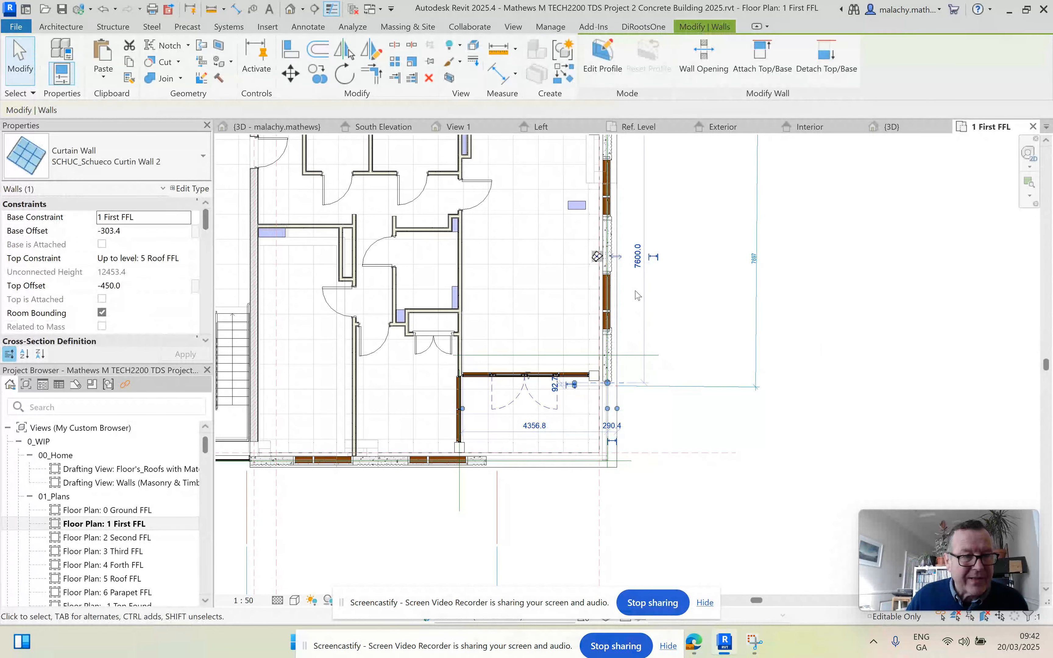
scroll(638, 295, "down", 3)
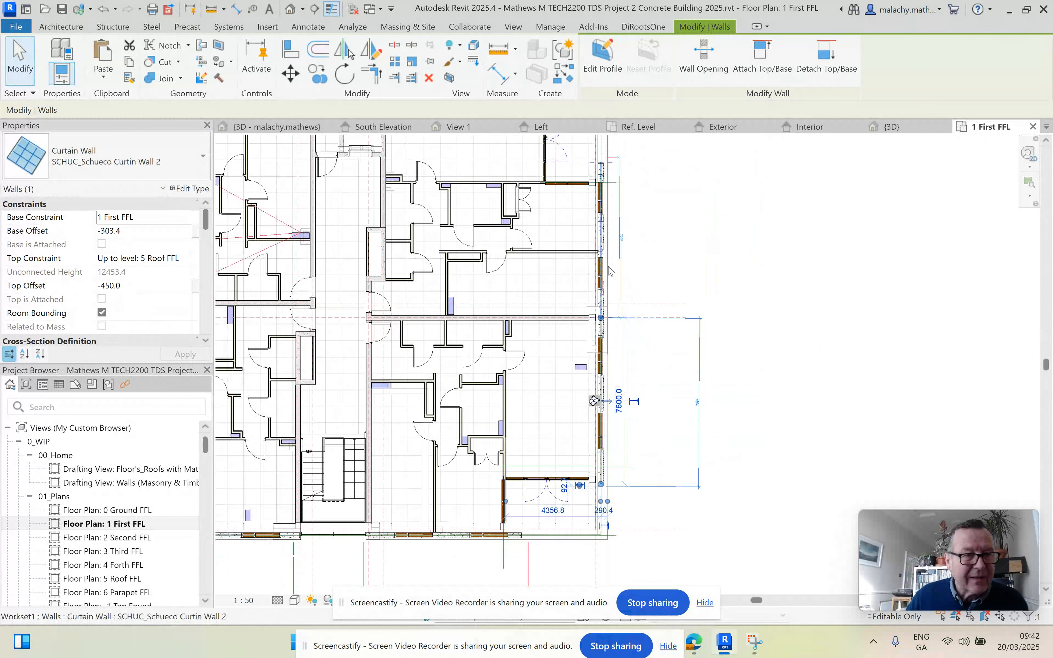
scroll(608, 271, "down", 2)
scroll(666, 270, "down", 3)
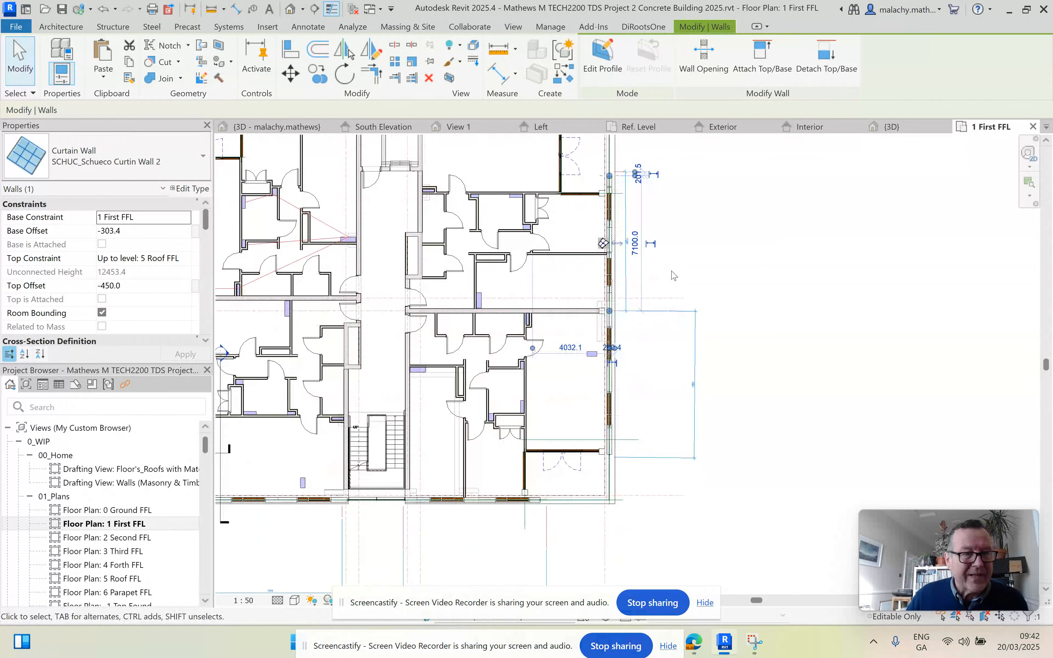
Check the lengths of the two north curtain walls on either side of grids E3 and E4 along grid EA.
scroll(683, 275, "up", 5)
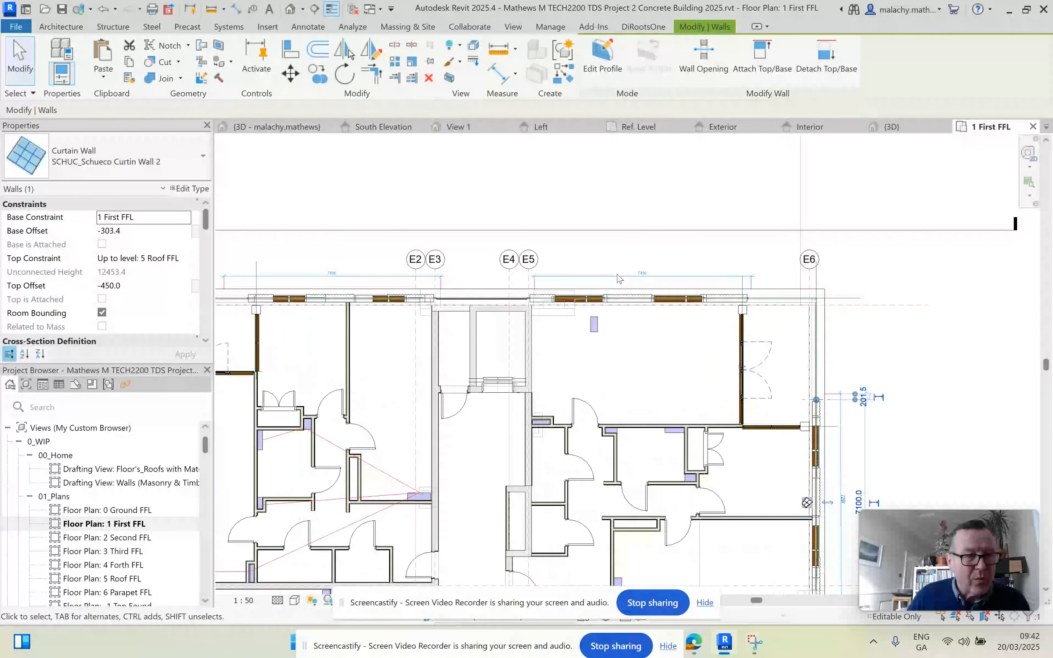
left_click(618, 298)
left_click(377, 299)
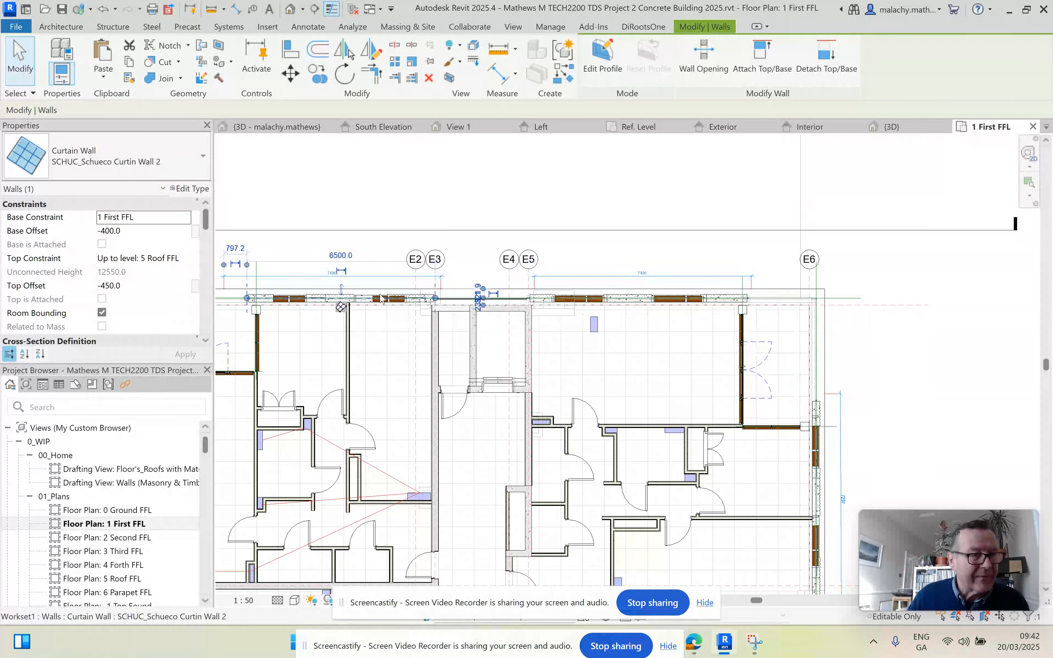
scroll(498, 171, "down", 3)
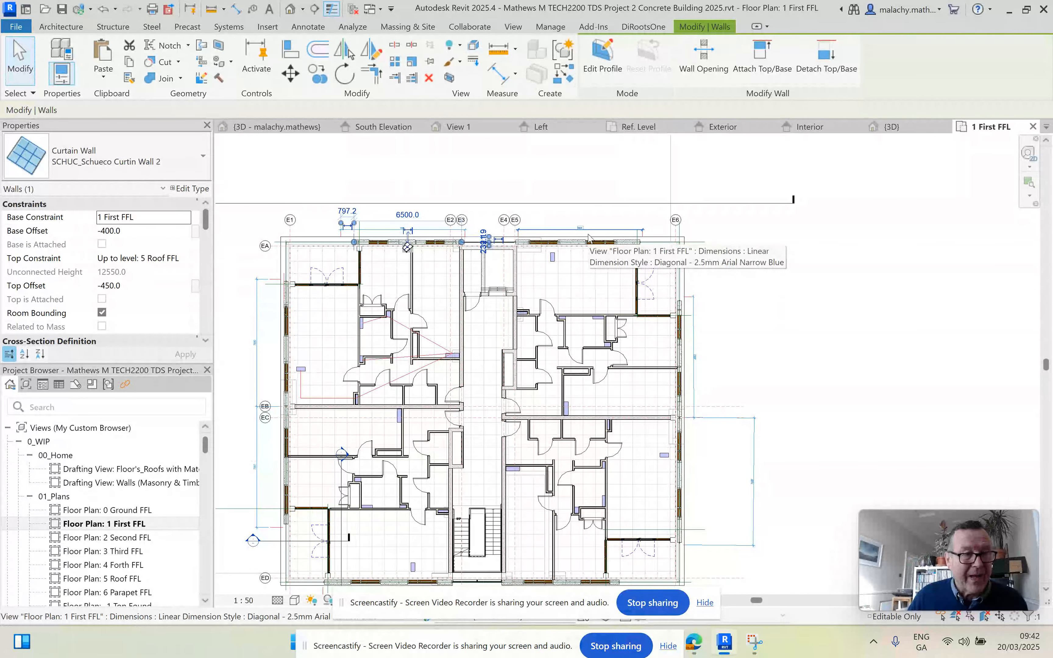
scroll(419, 236, "down", 2)
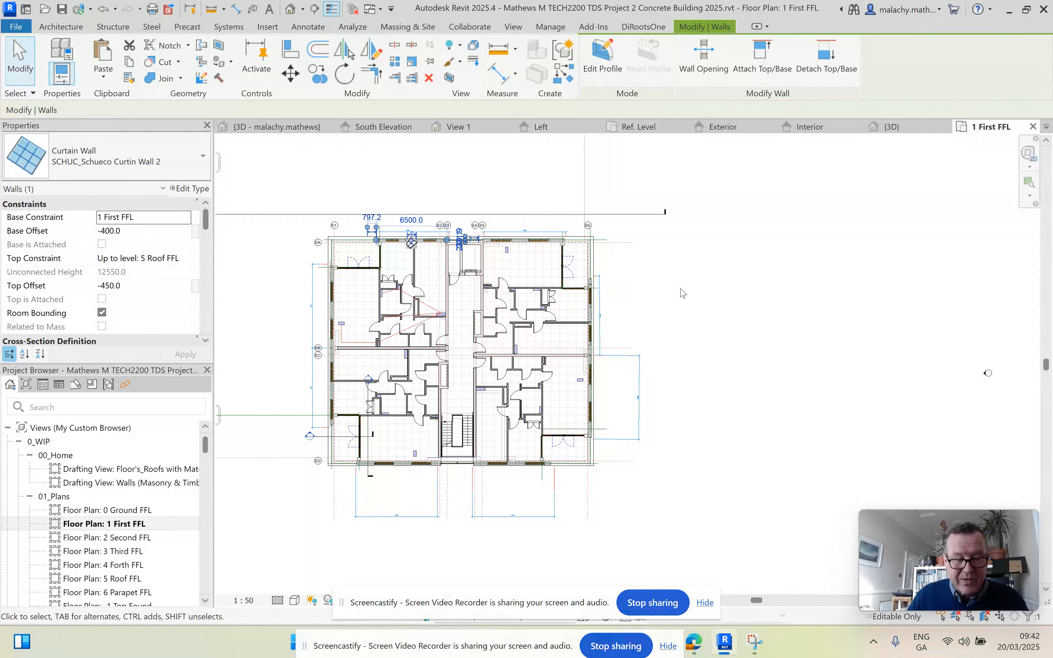
key("Escape")
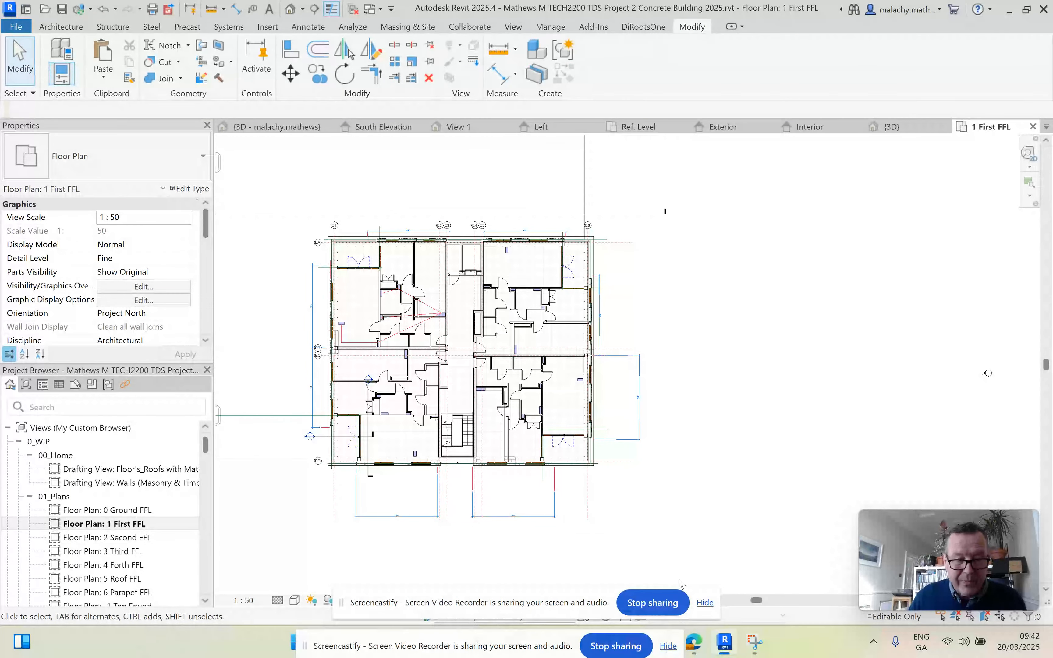